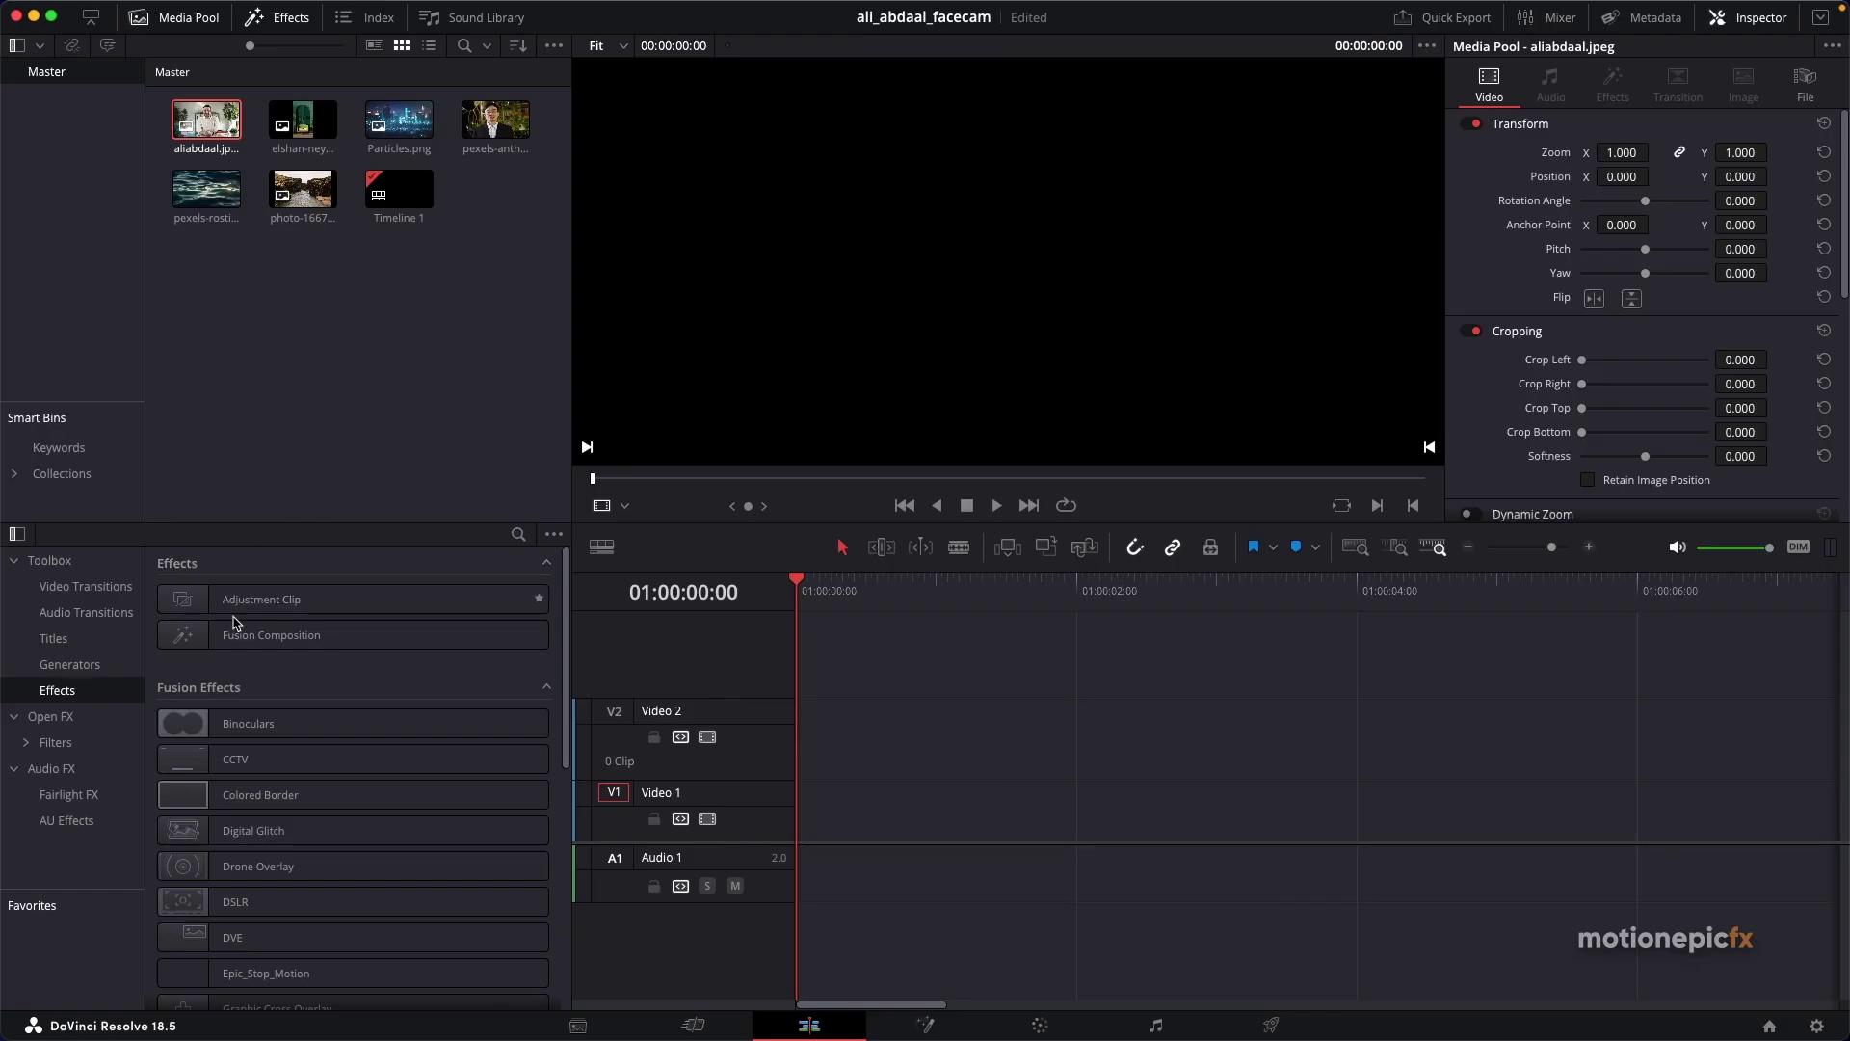
Step: Place a Fusion Composition at the start of the Video 1 track and open it on the Fusion page
left_click_drag(234, 624, 810, 834)
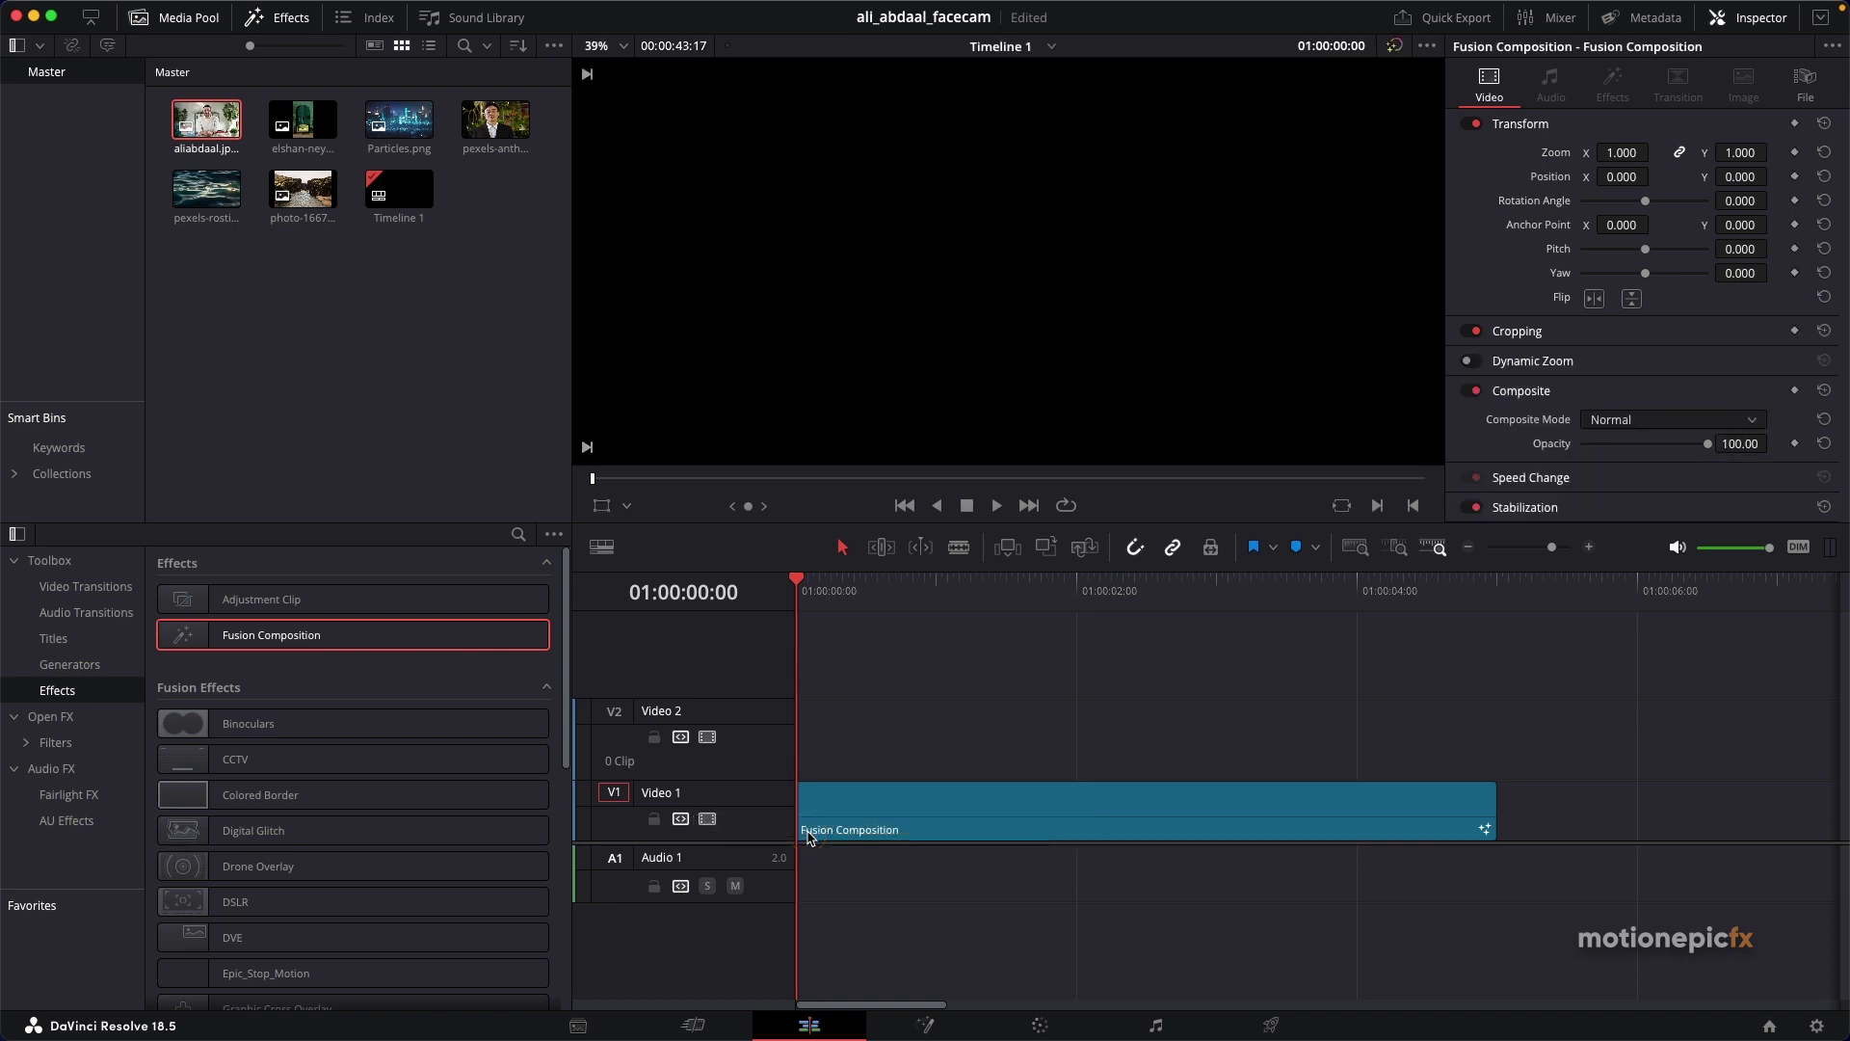
left_click(835, 826)
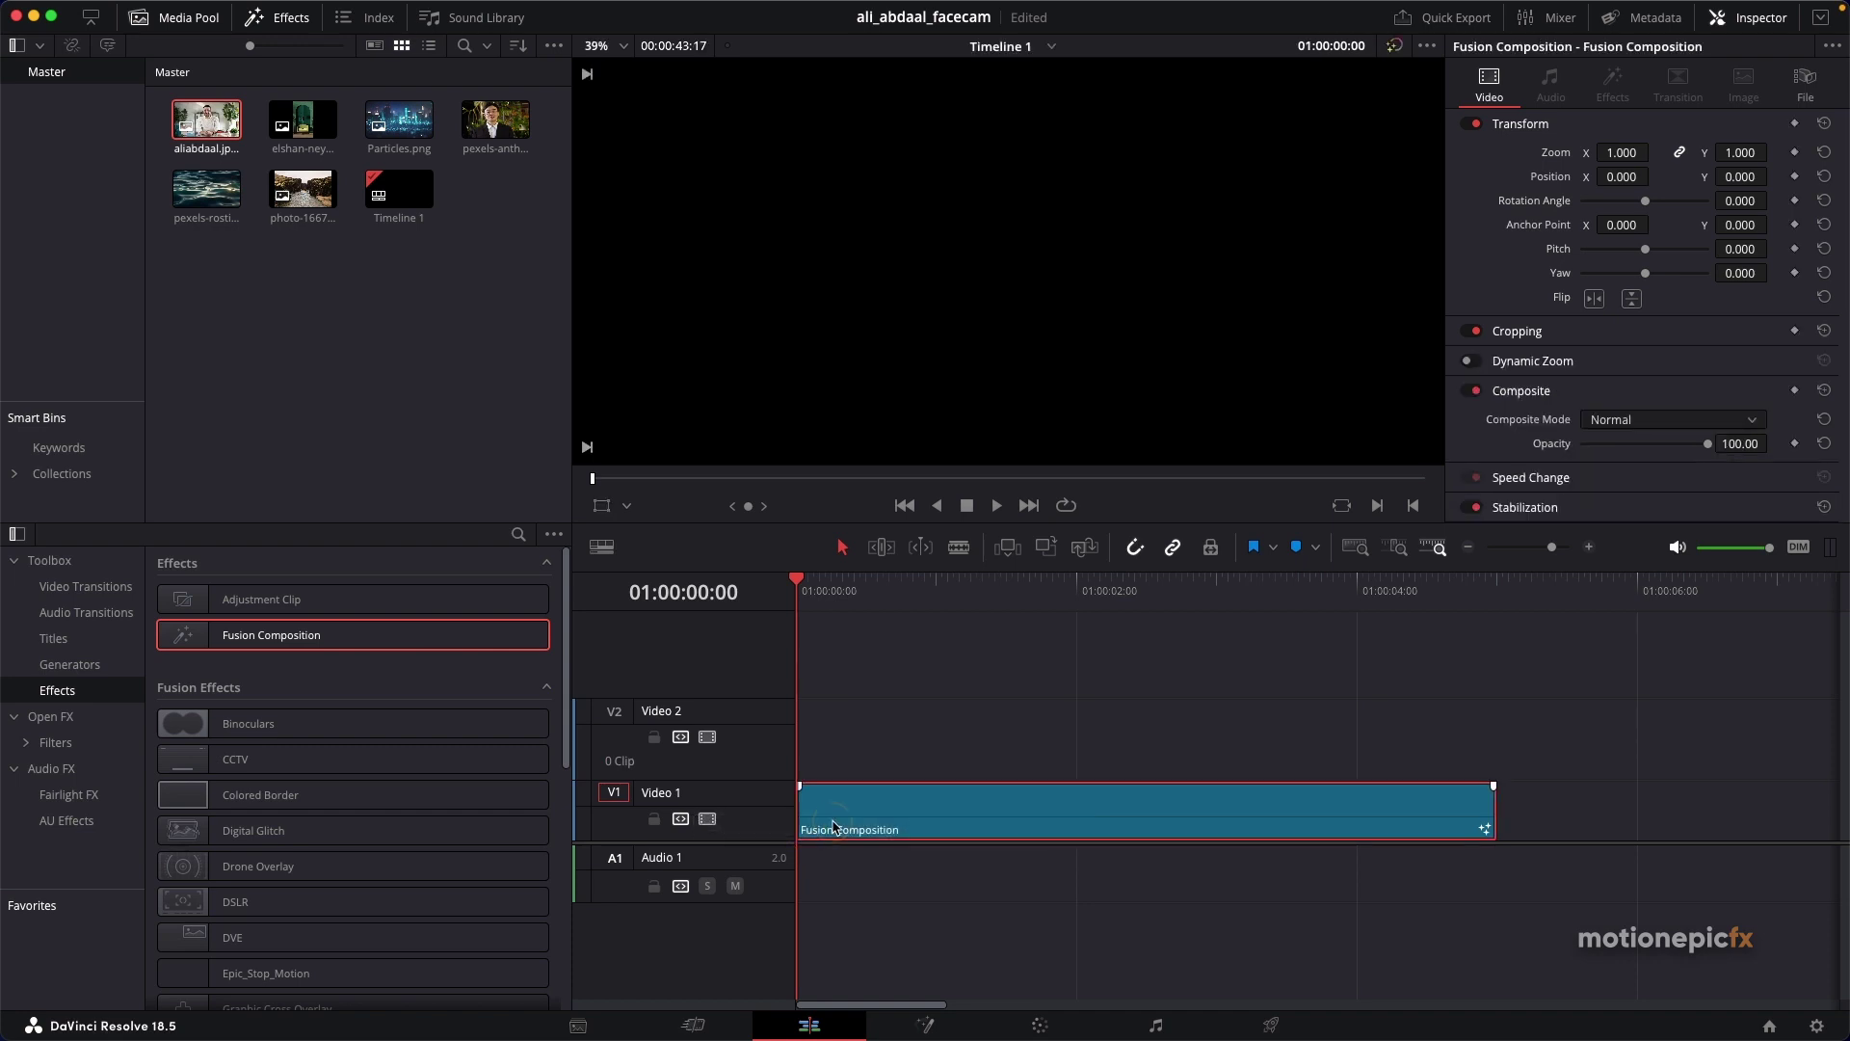
left_click(920, 1025)
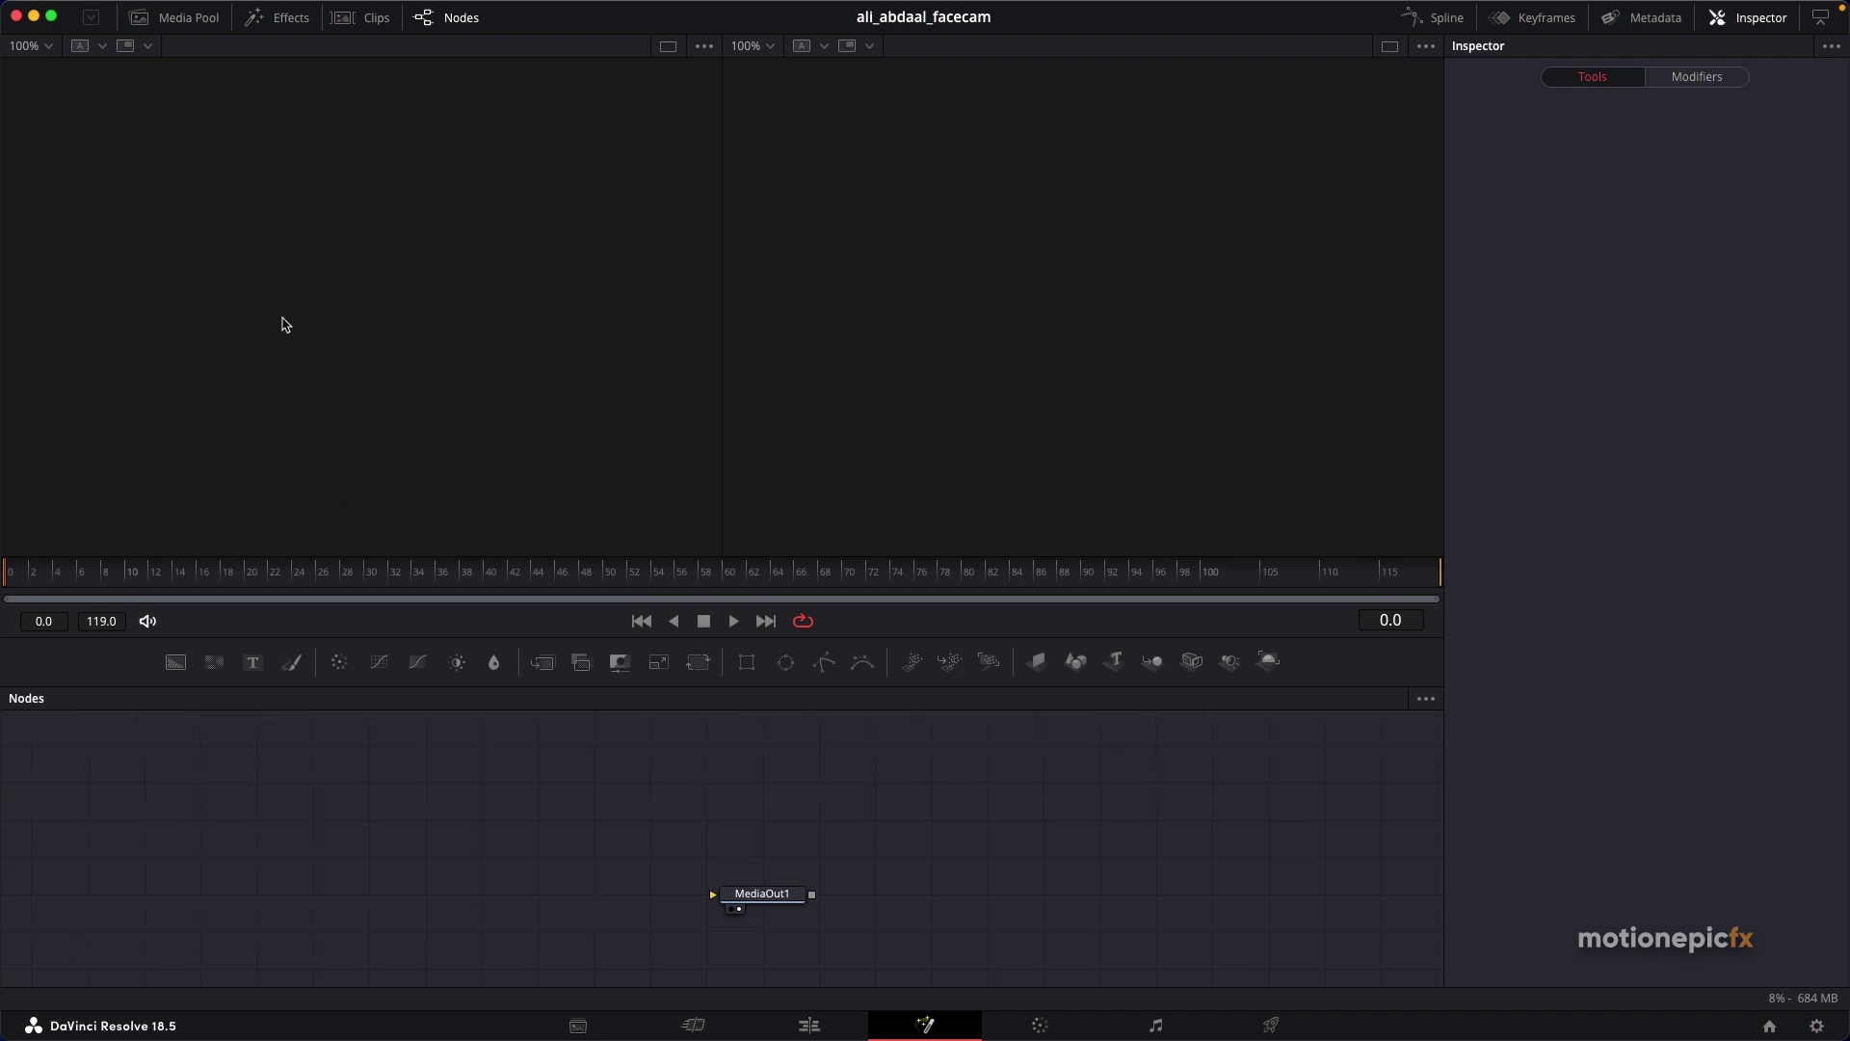
Step: Bring aliabdaal.jpeg from the media pool into the node graph as a media input node
left_click(212, 19)
left_click_drag(250, 145, 328, 783)
left_click(195, 19)
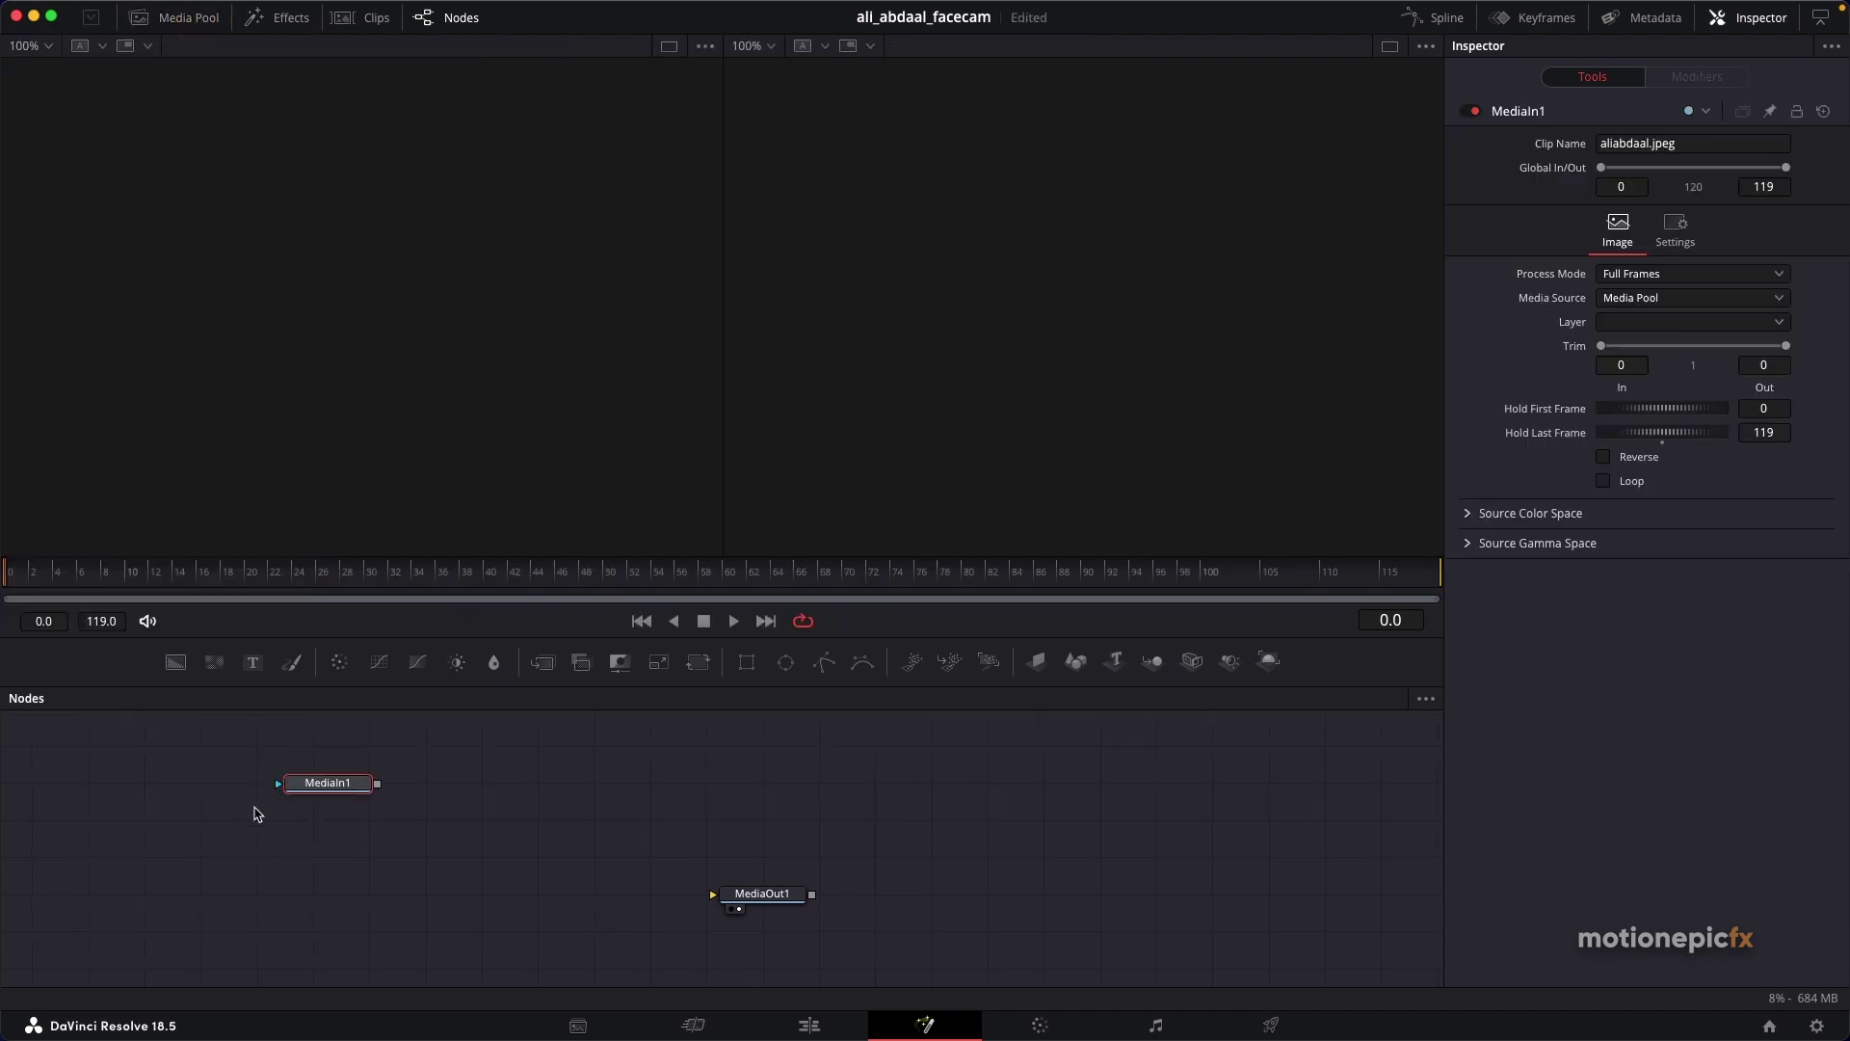
Step: Rename the MediaIn1 node to "picture", move it level with MediaOut1 and display it in the first viewer
right_click(315, 793)
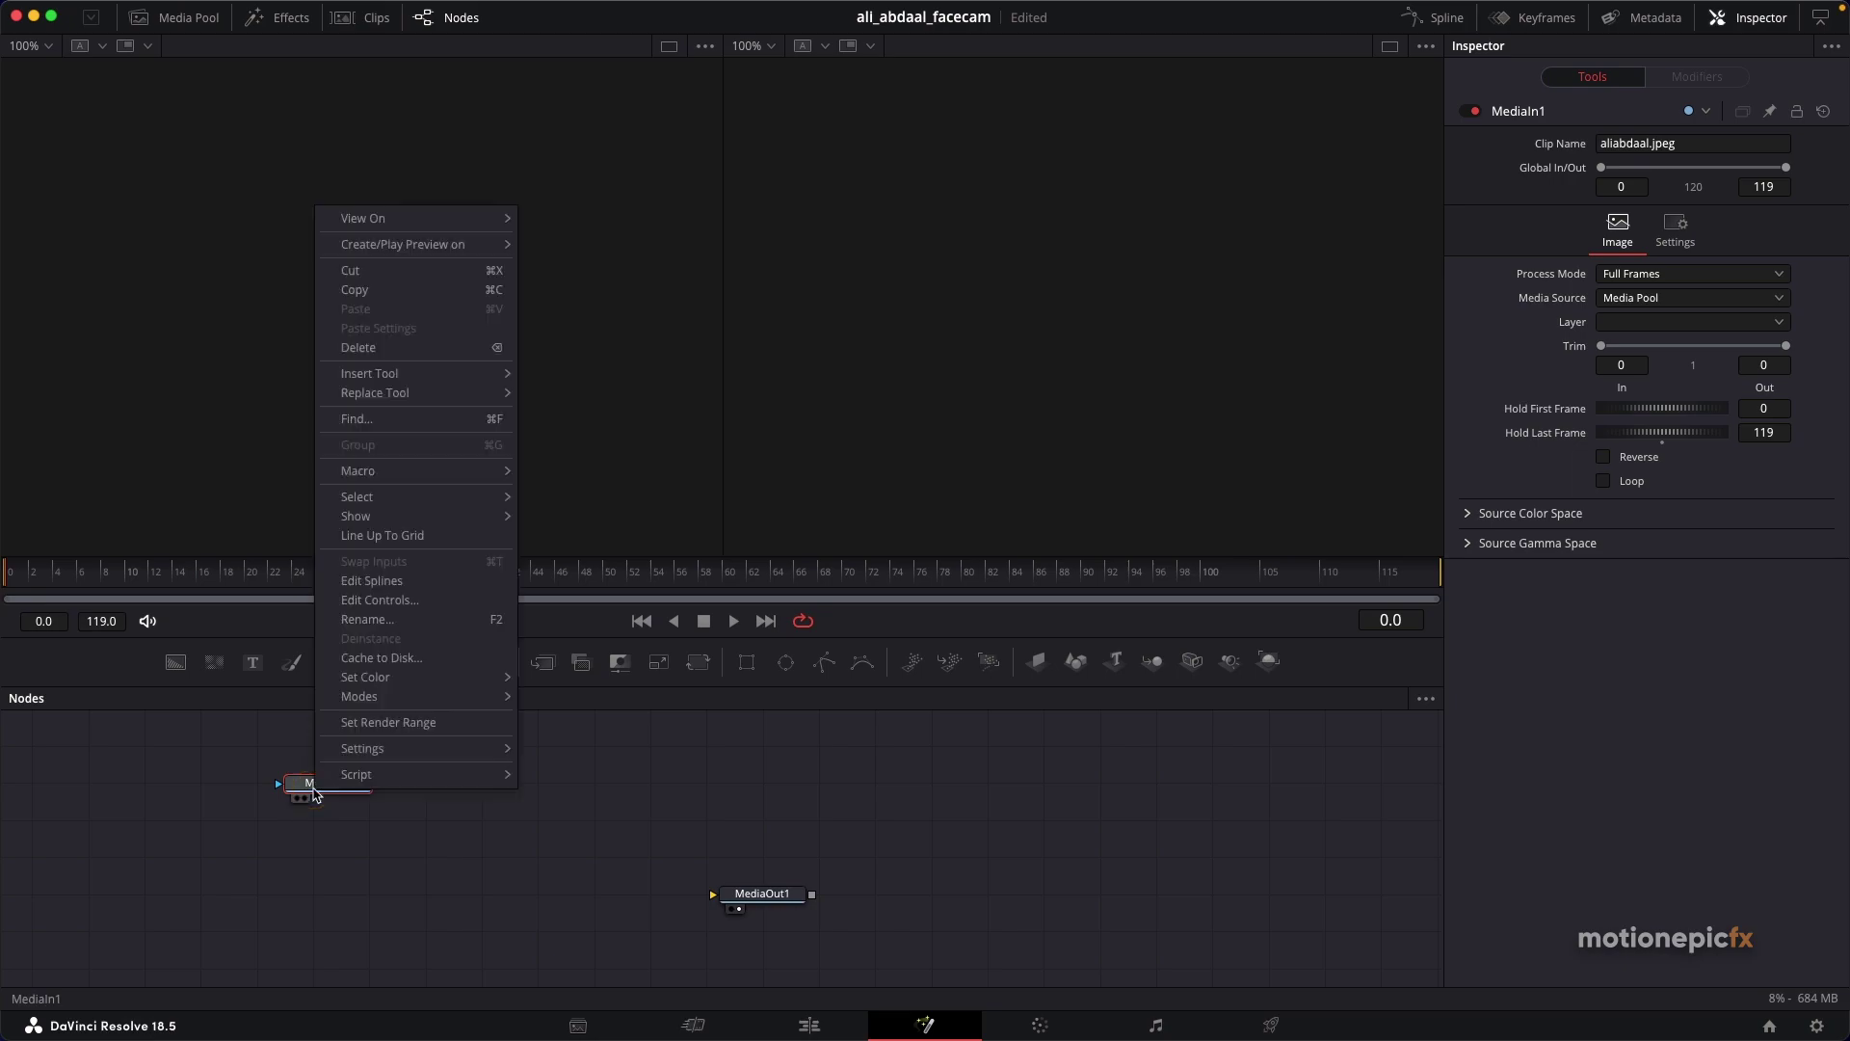
left_click(387, 623)
type("picture")
key("Return")
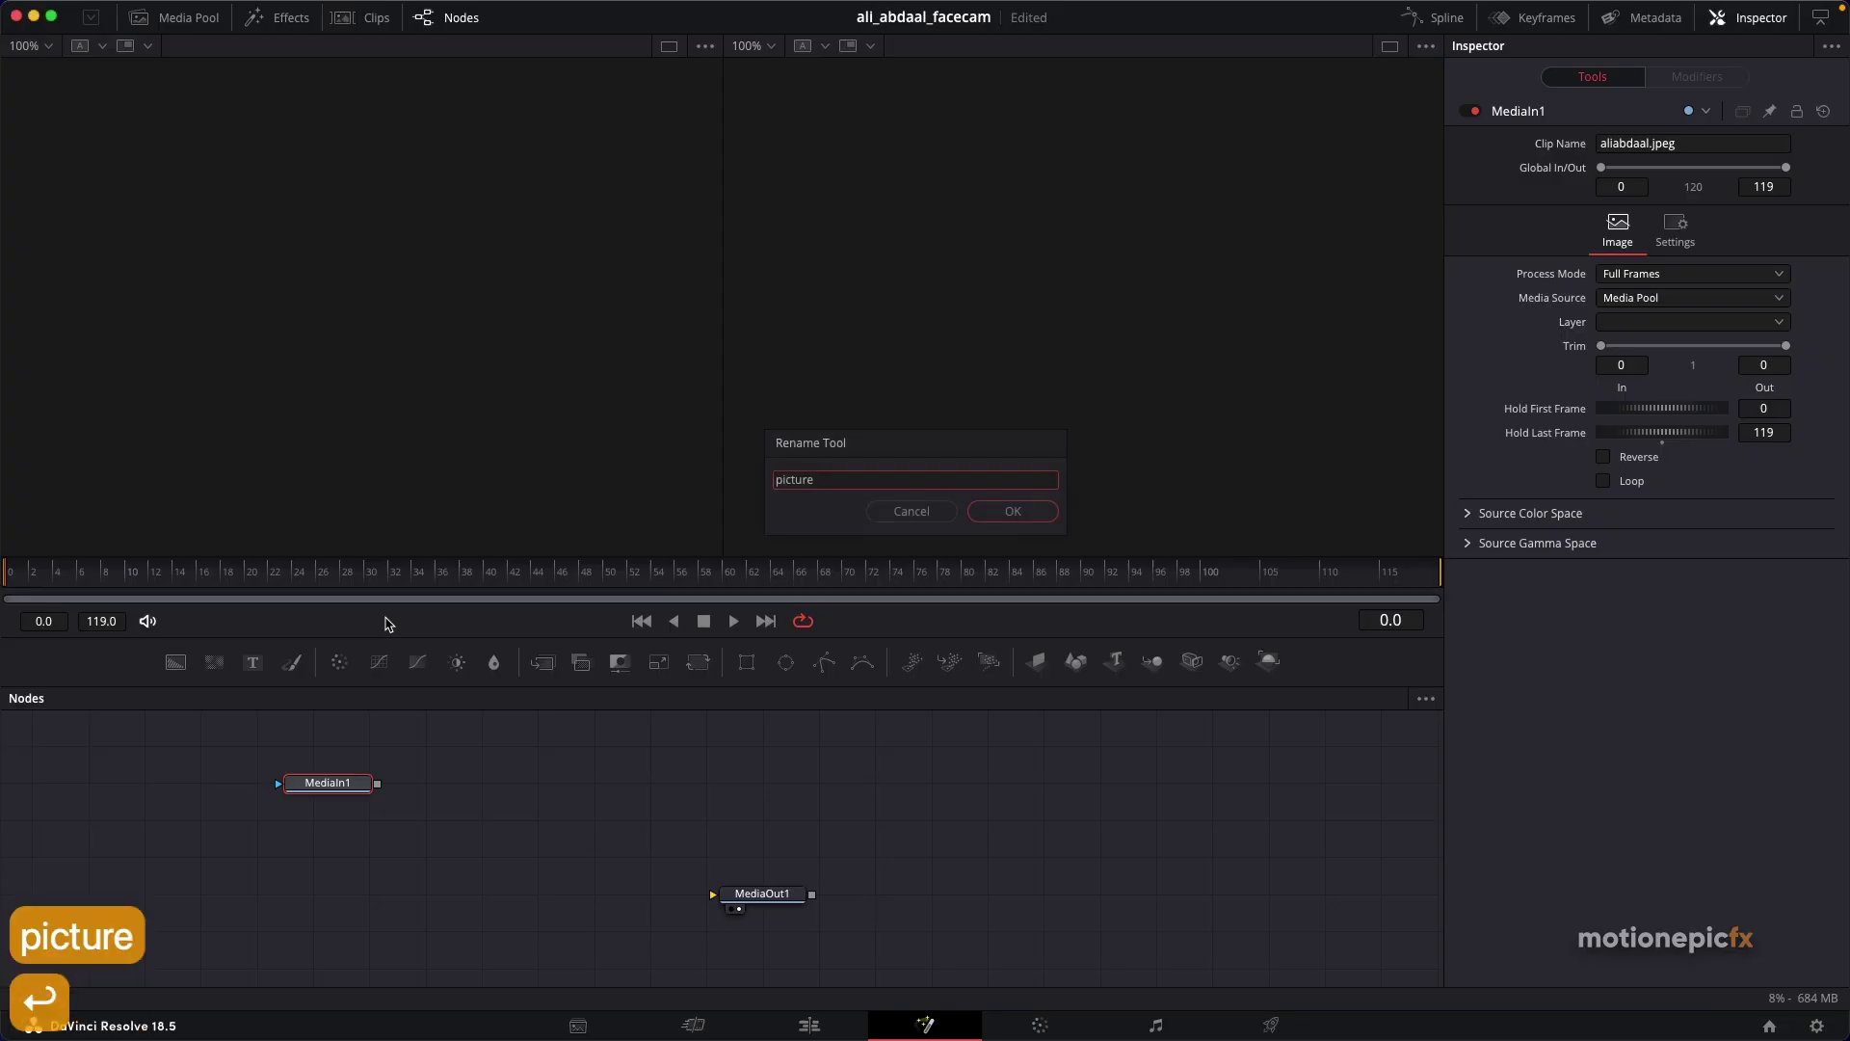
left_click_drag(340, 788, 403, 892)
key("1")
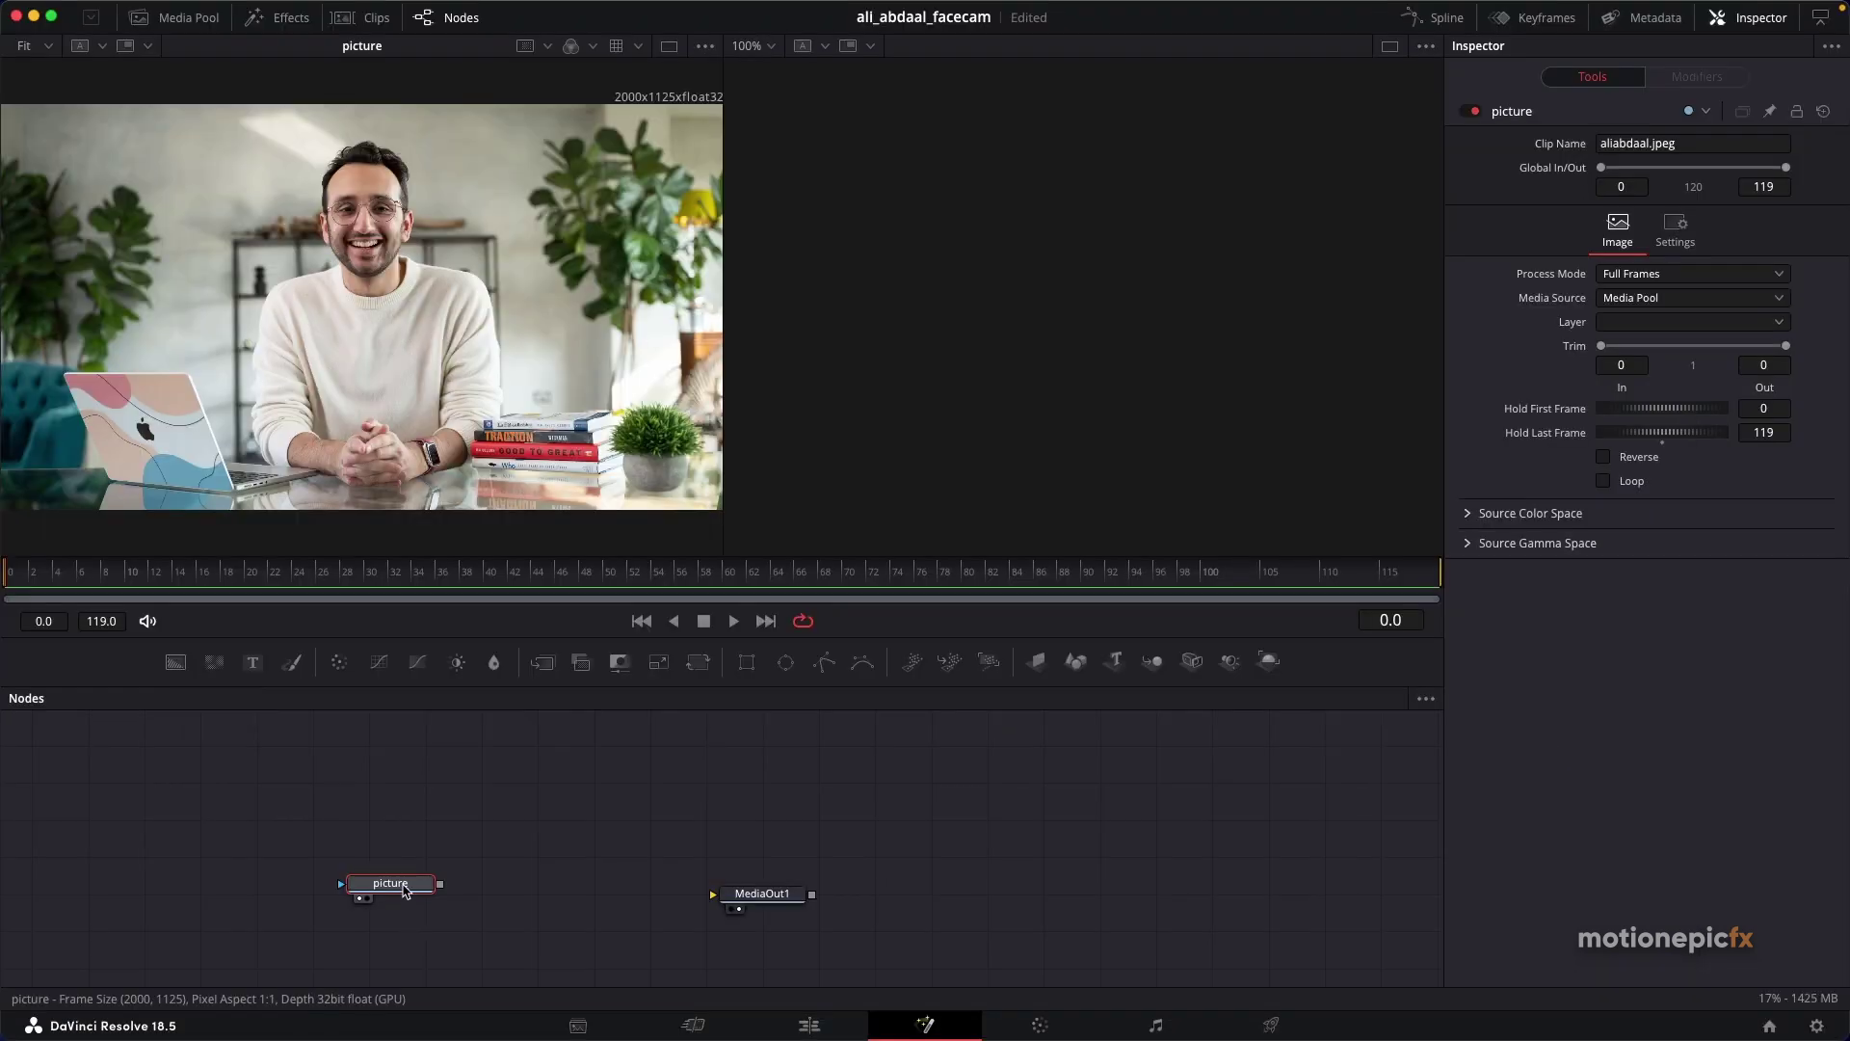
left_click(175, 663)
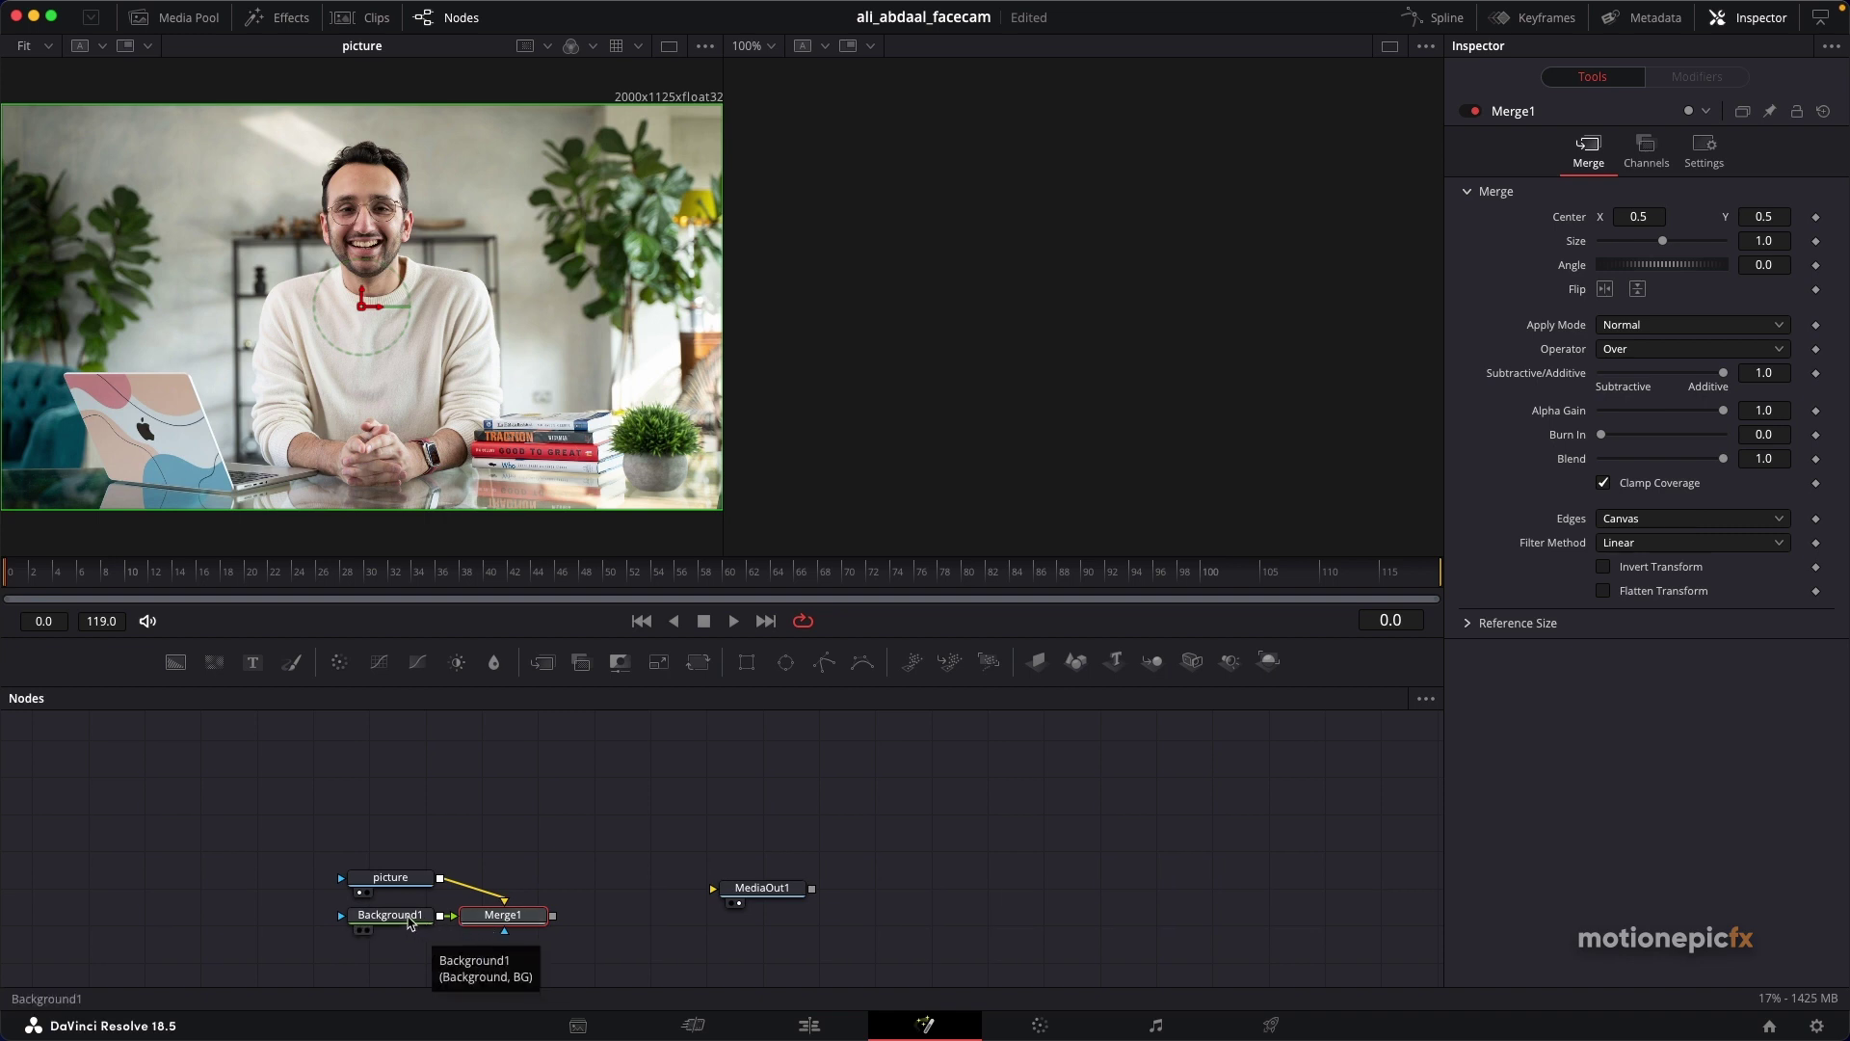
key("super+z")
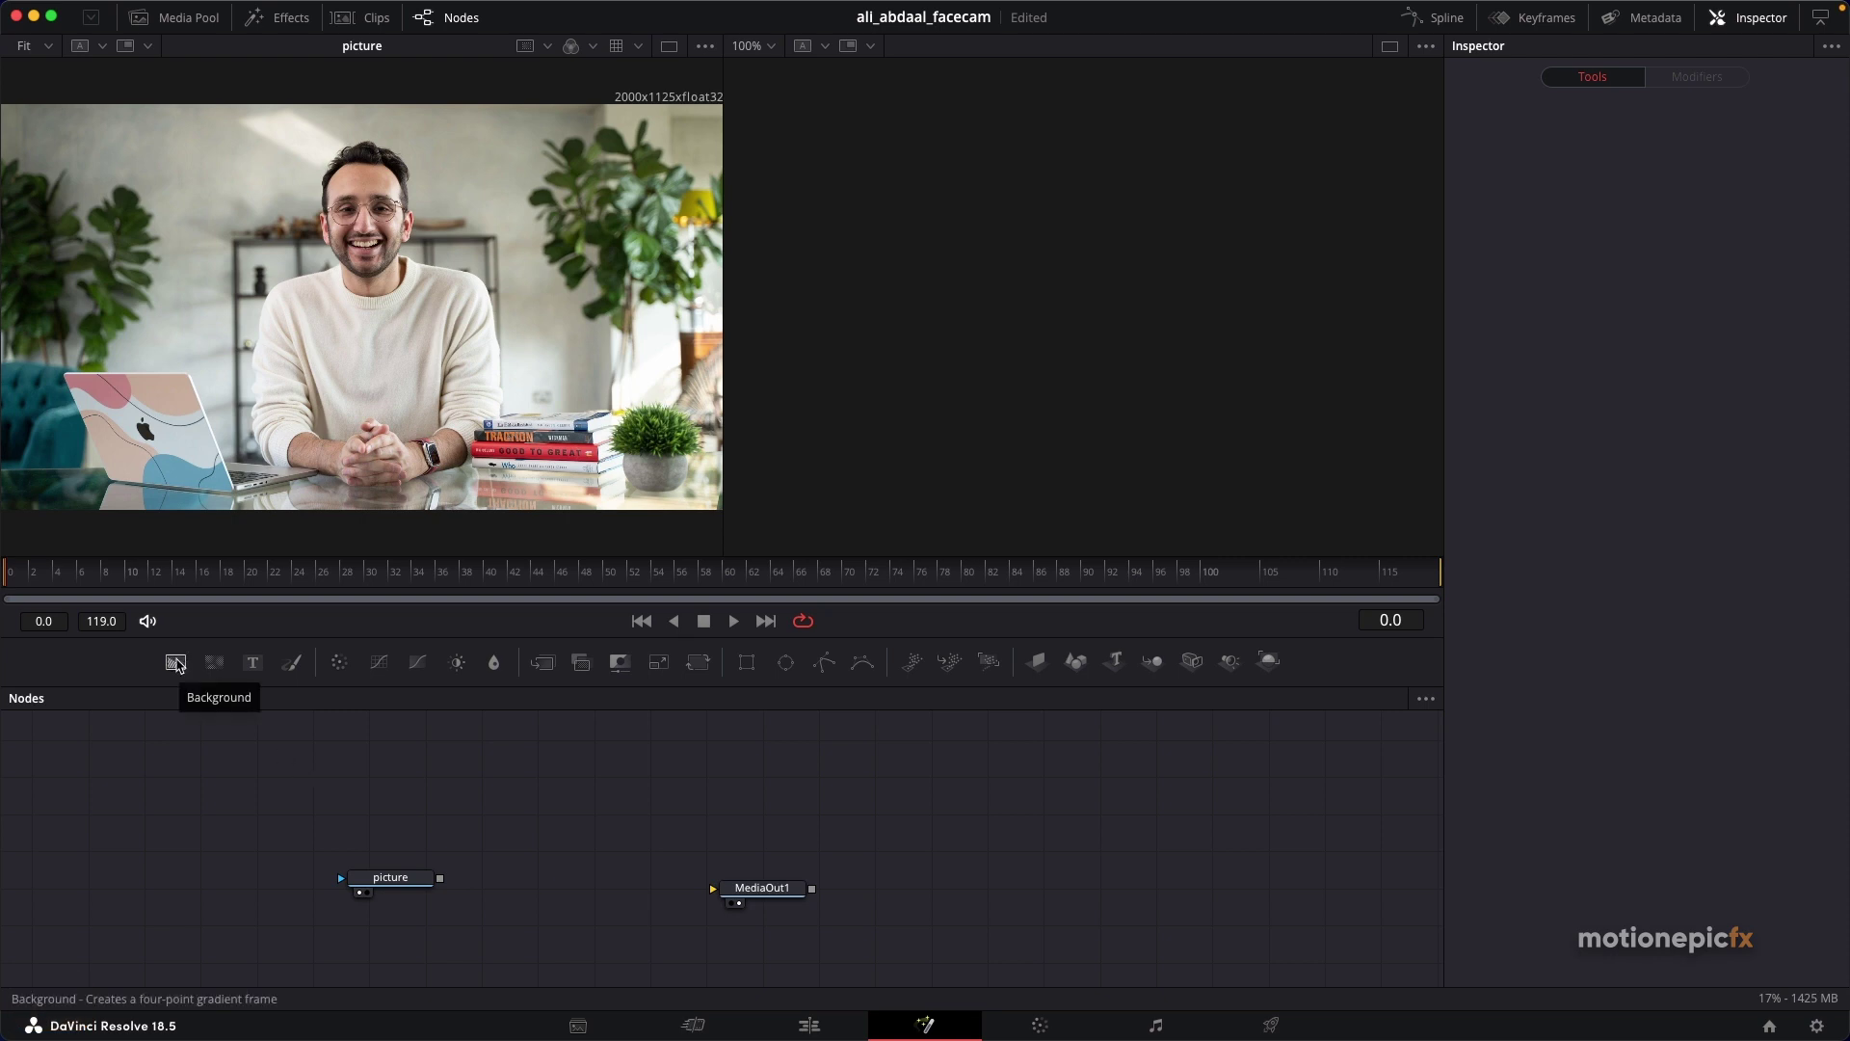
left_click(175, 664)
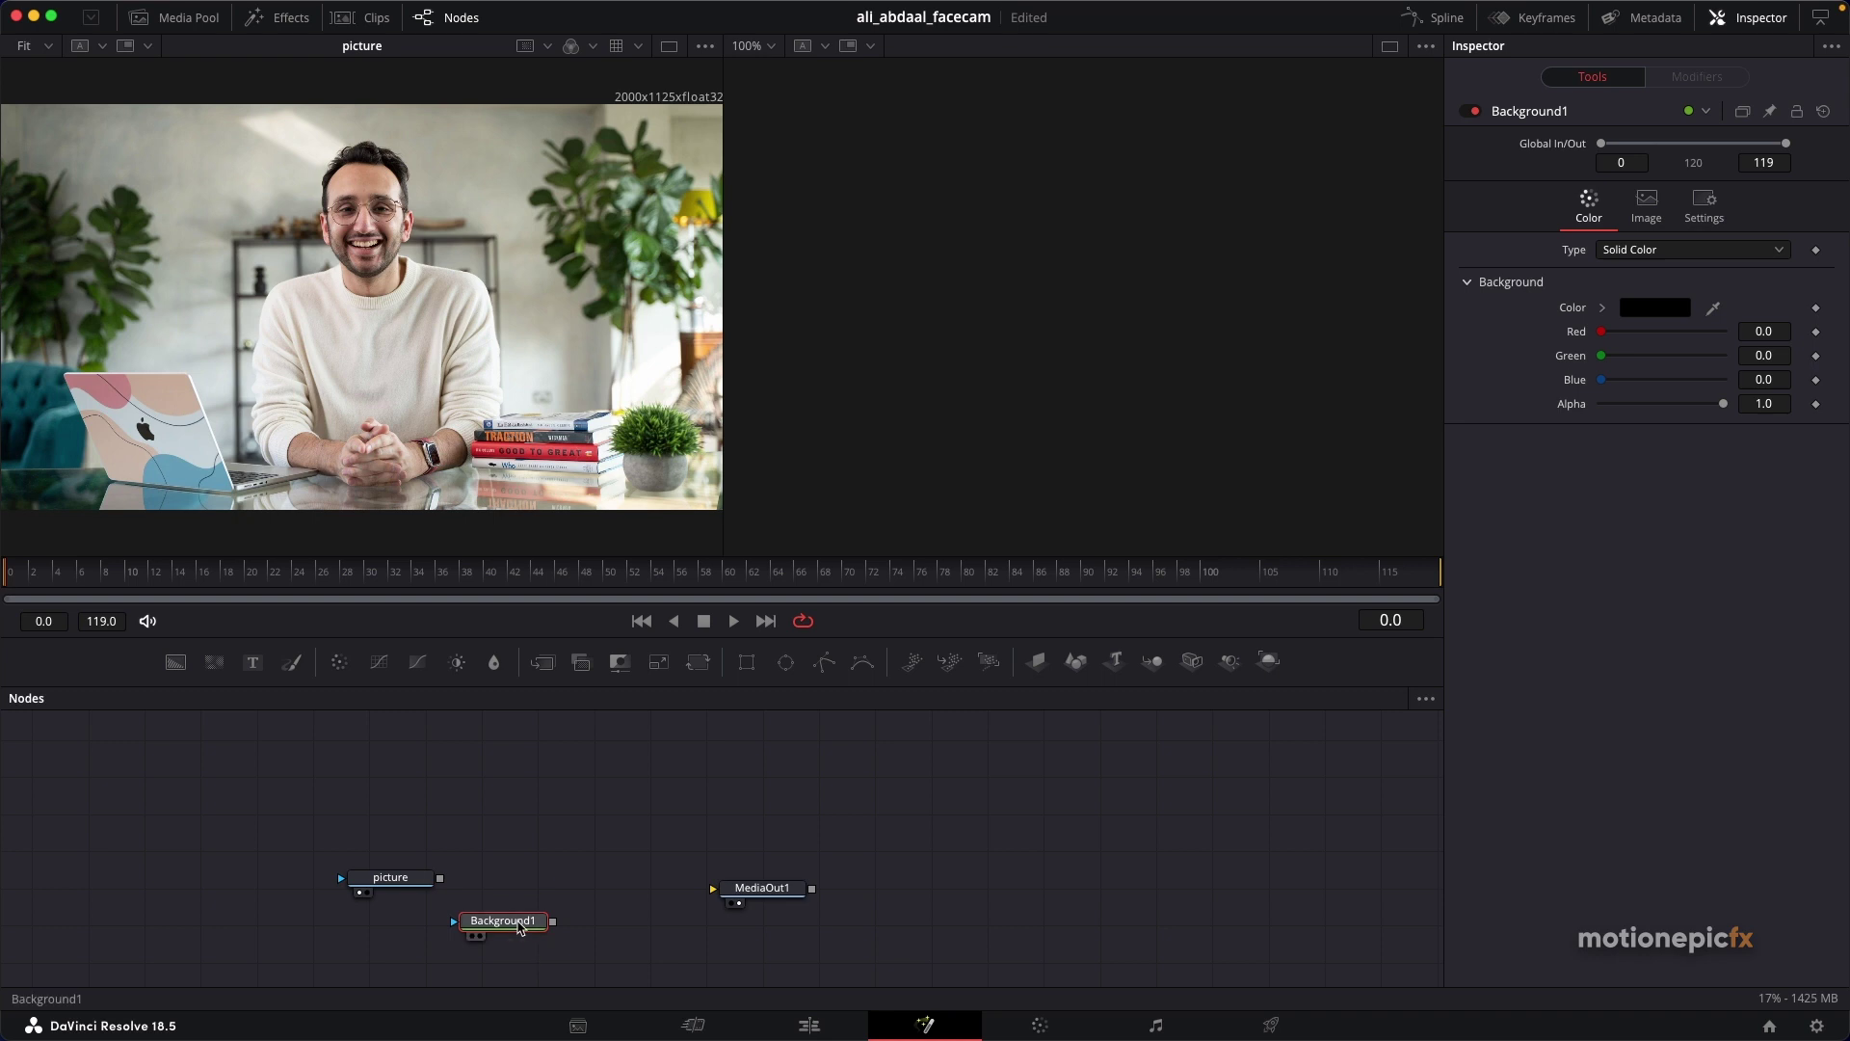
left_click_drag(520, 927, 439, 885)
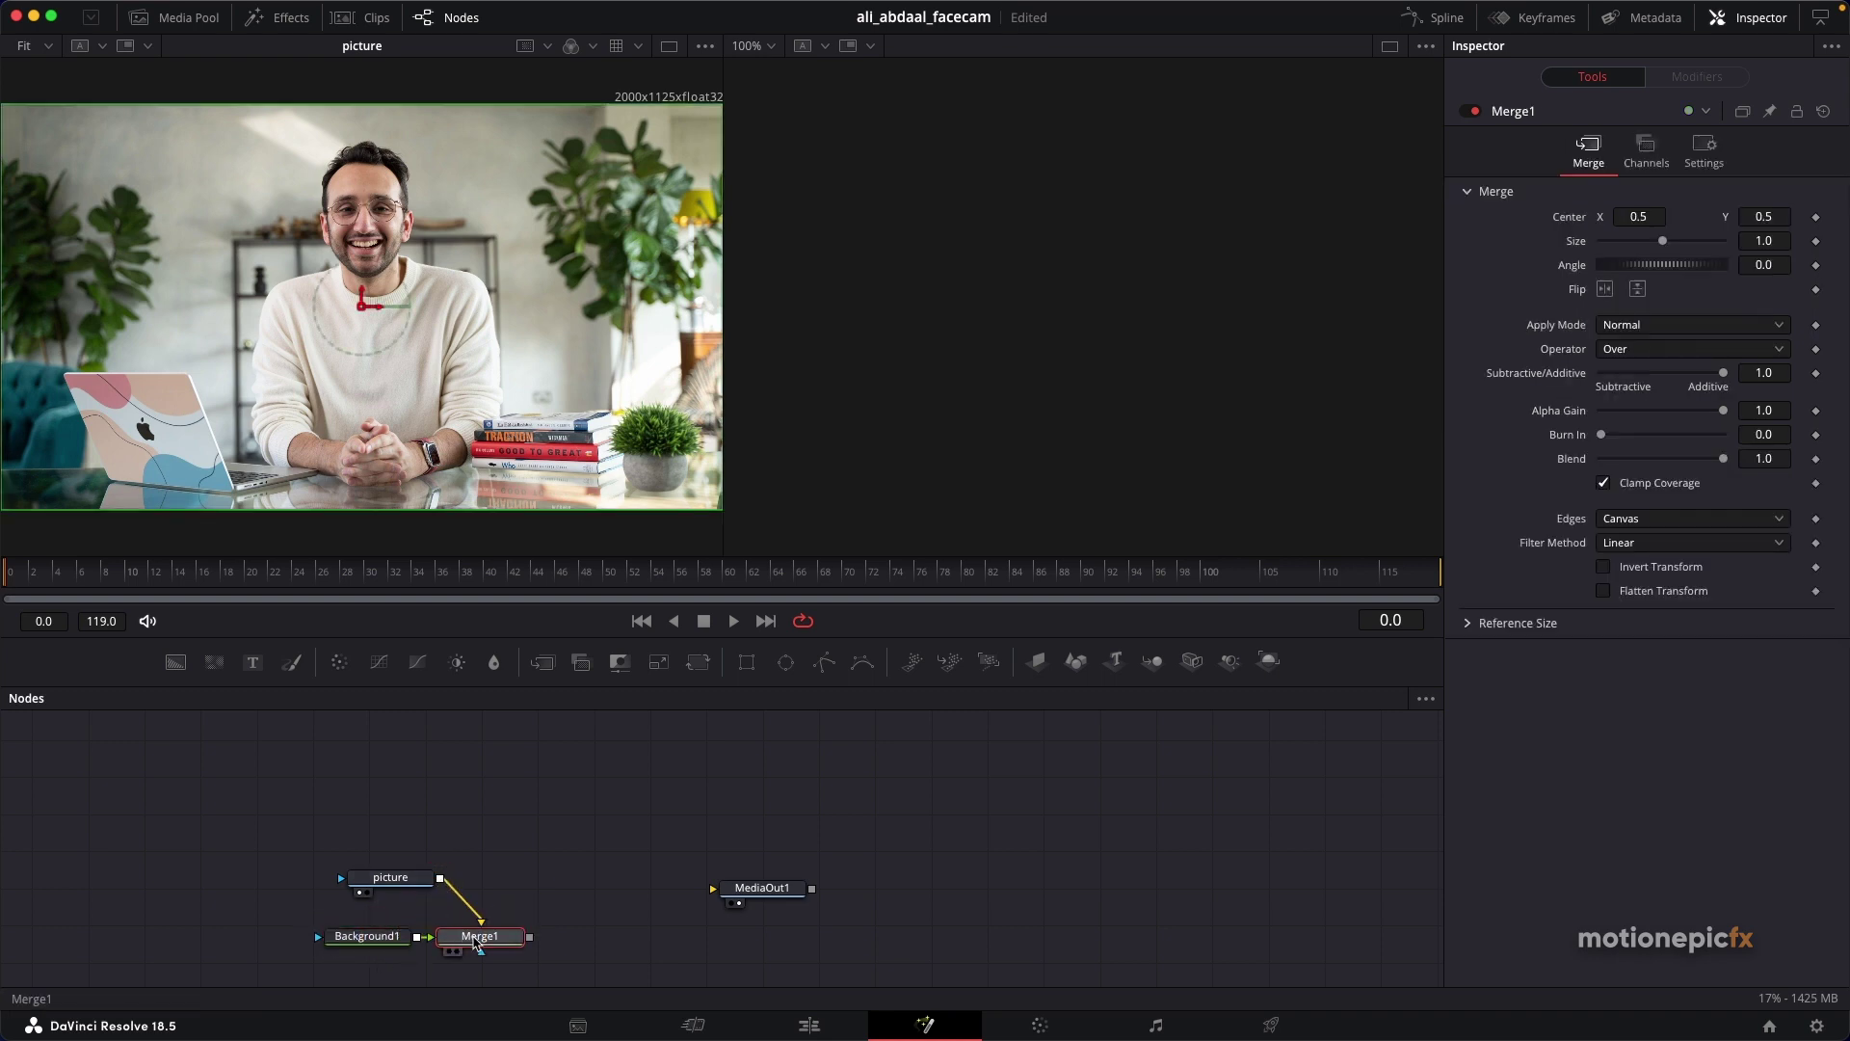
key("super+z")
key("super+z")
key("super+z")
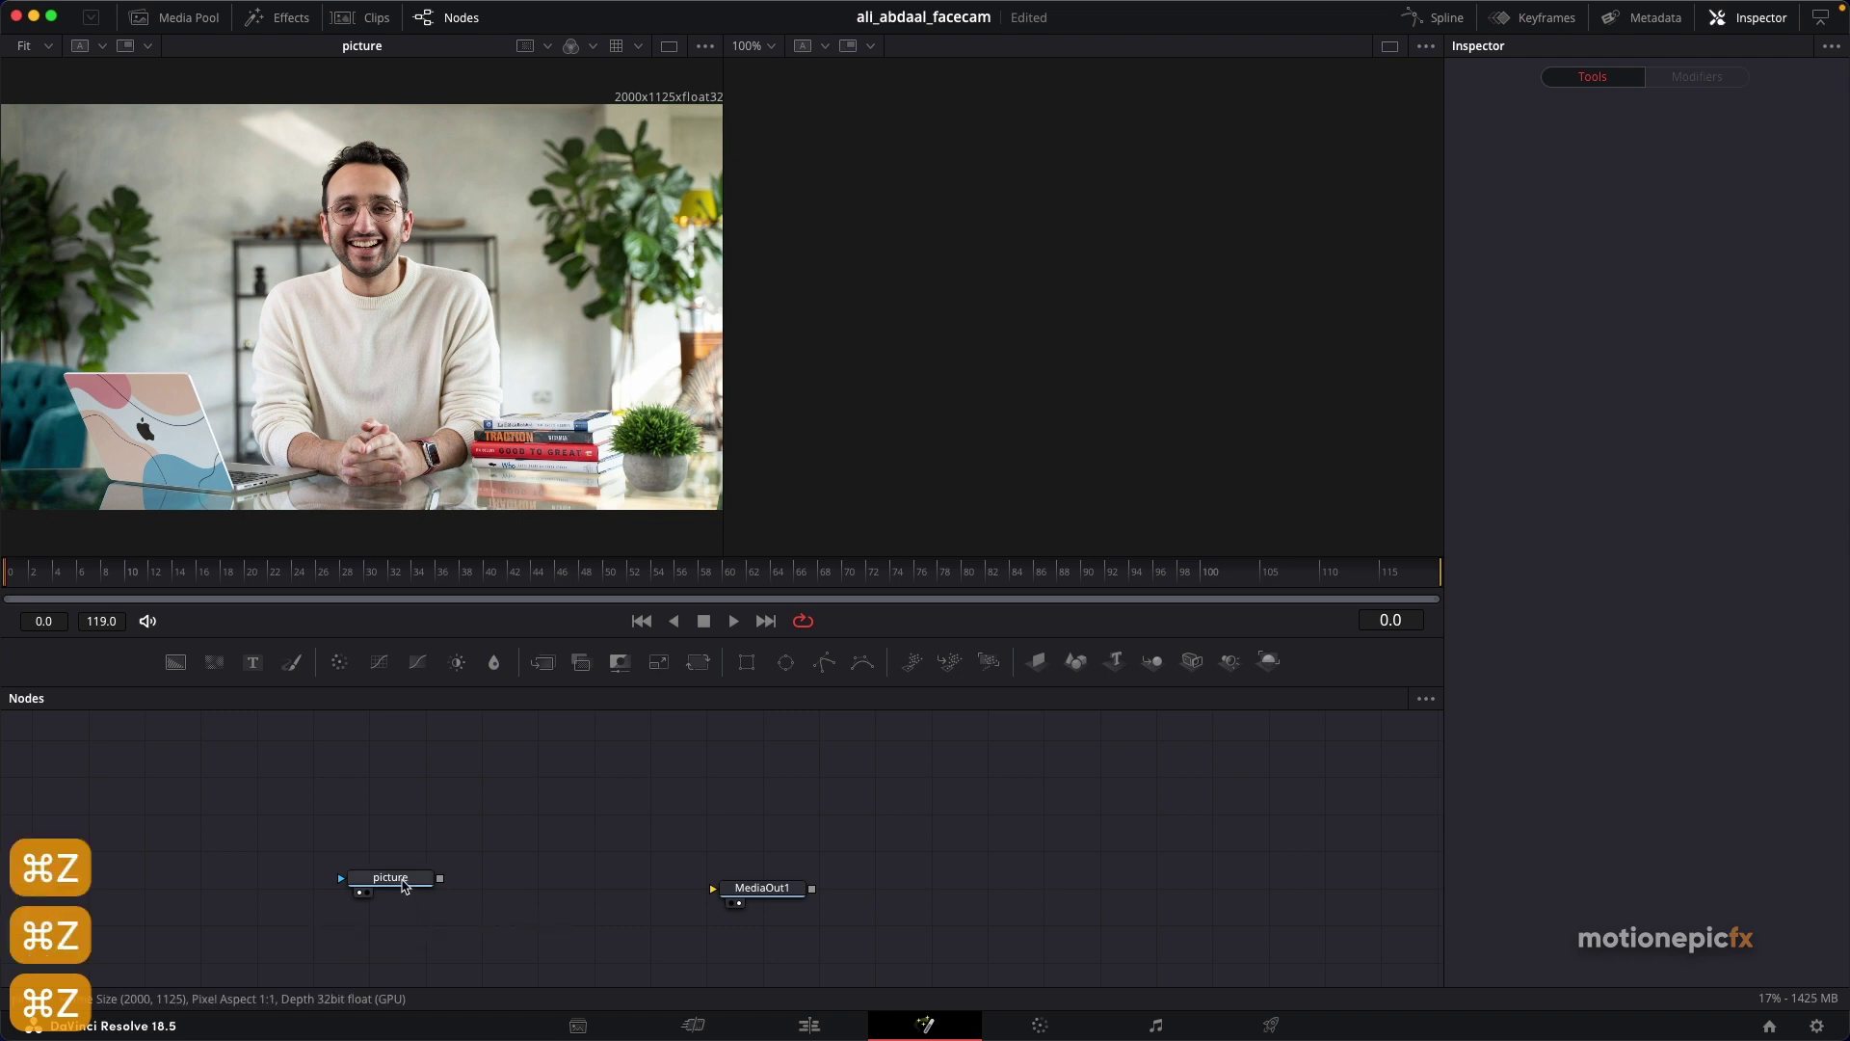
Step: Add a Background node merged with the picture node and display the resulting Merge1 in the first viewer
left_click(403, 885)
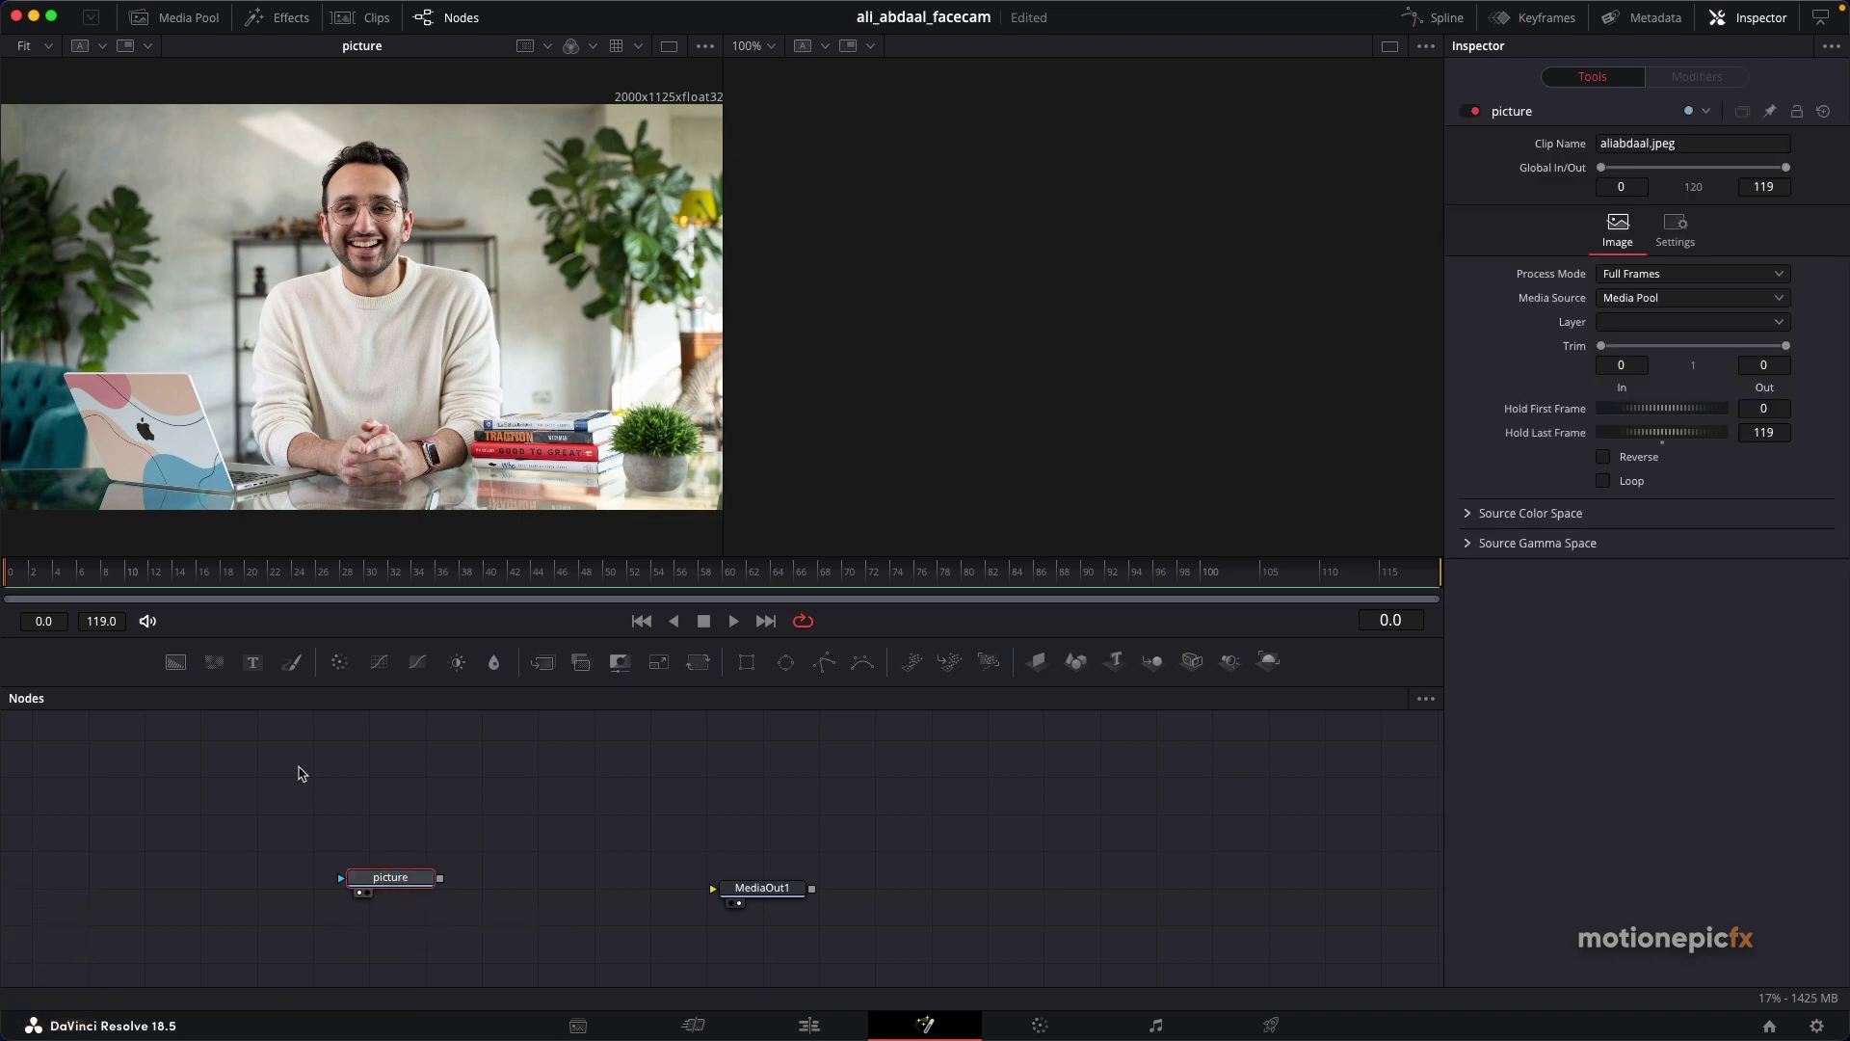
left_click(176, 665)
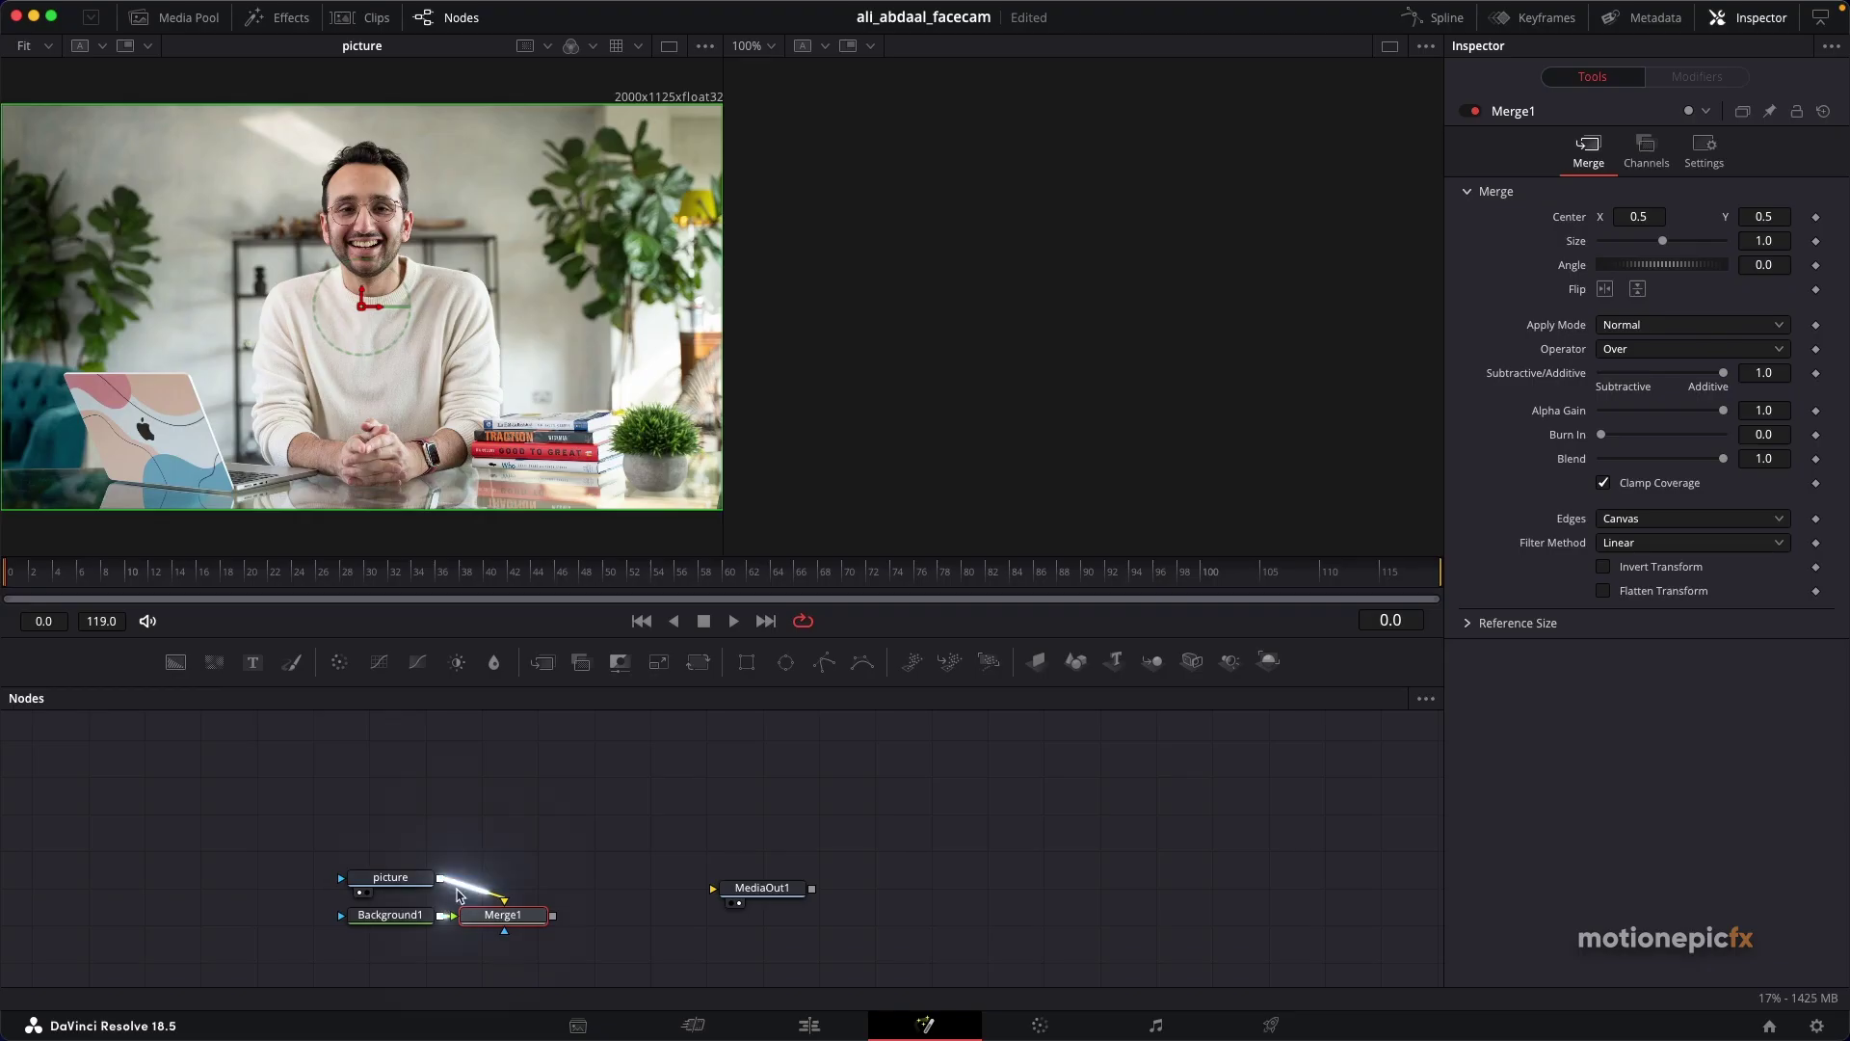
left_click_drag(502, 923, 540, 404)
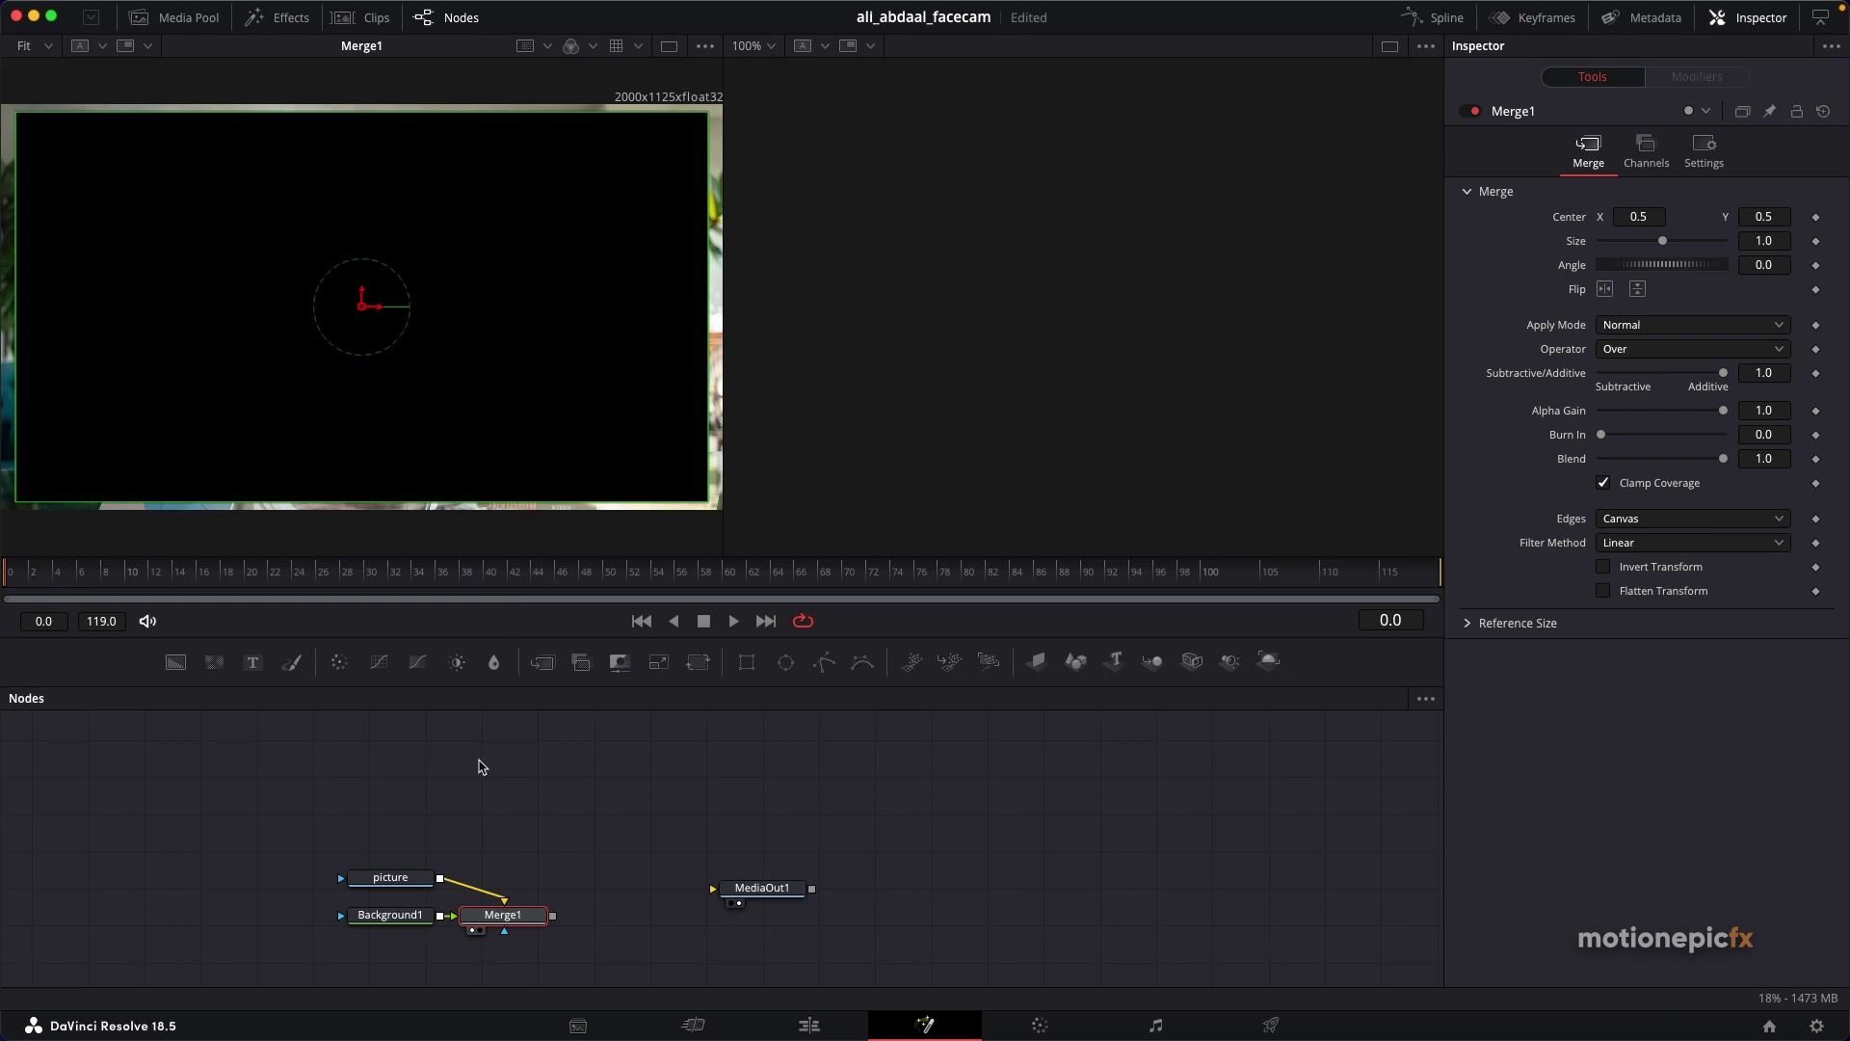
Step: Swap the inputs of Merge1 so the picture is the foreground over Background1
right_click(483, 916)
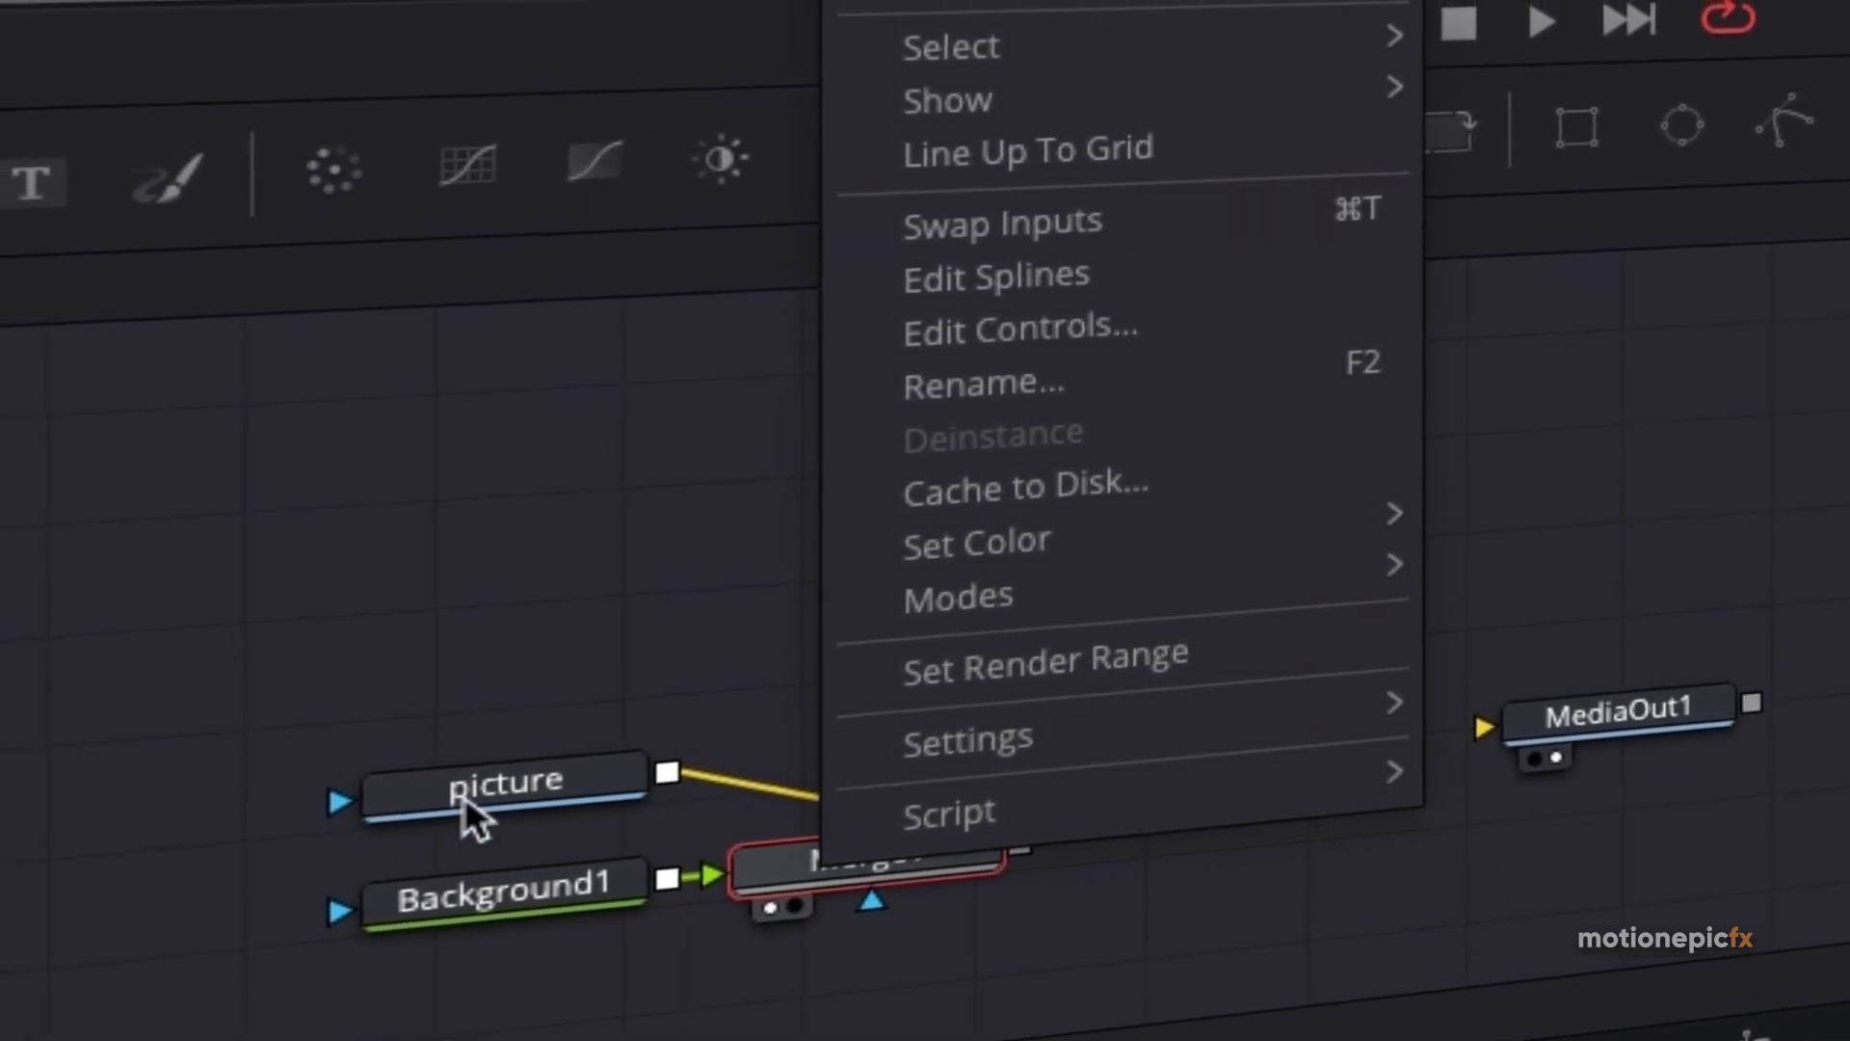
left_click(583, 747)
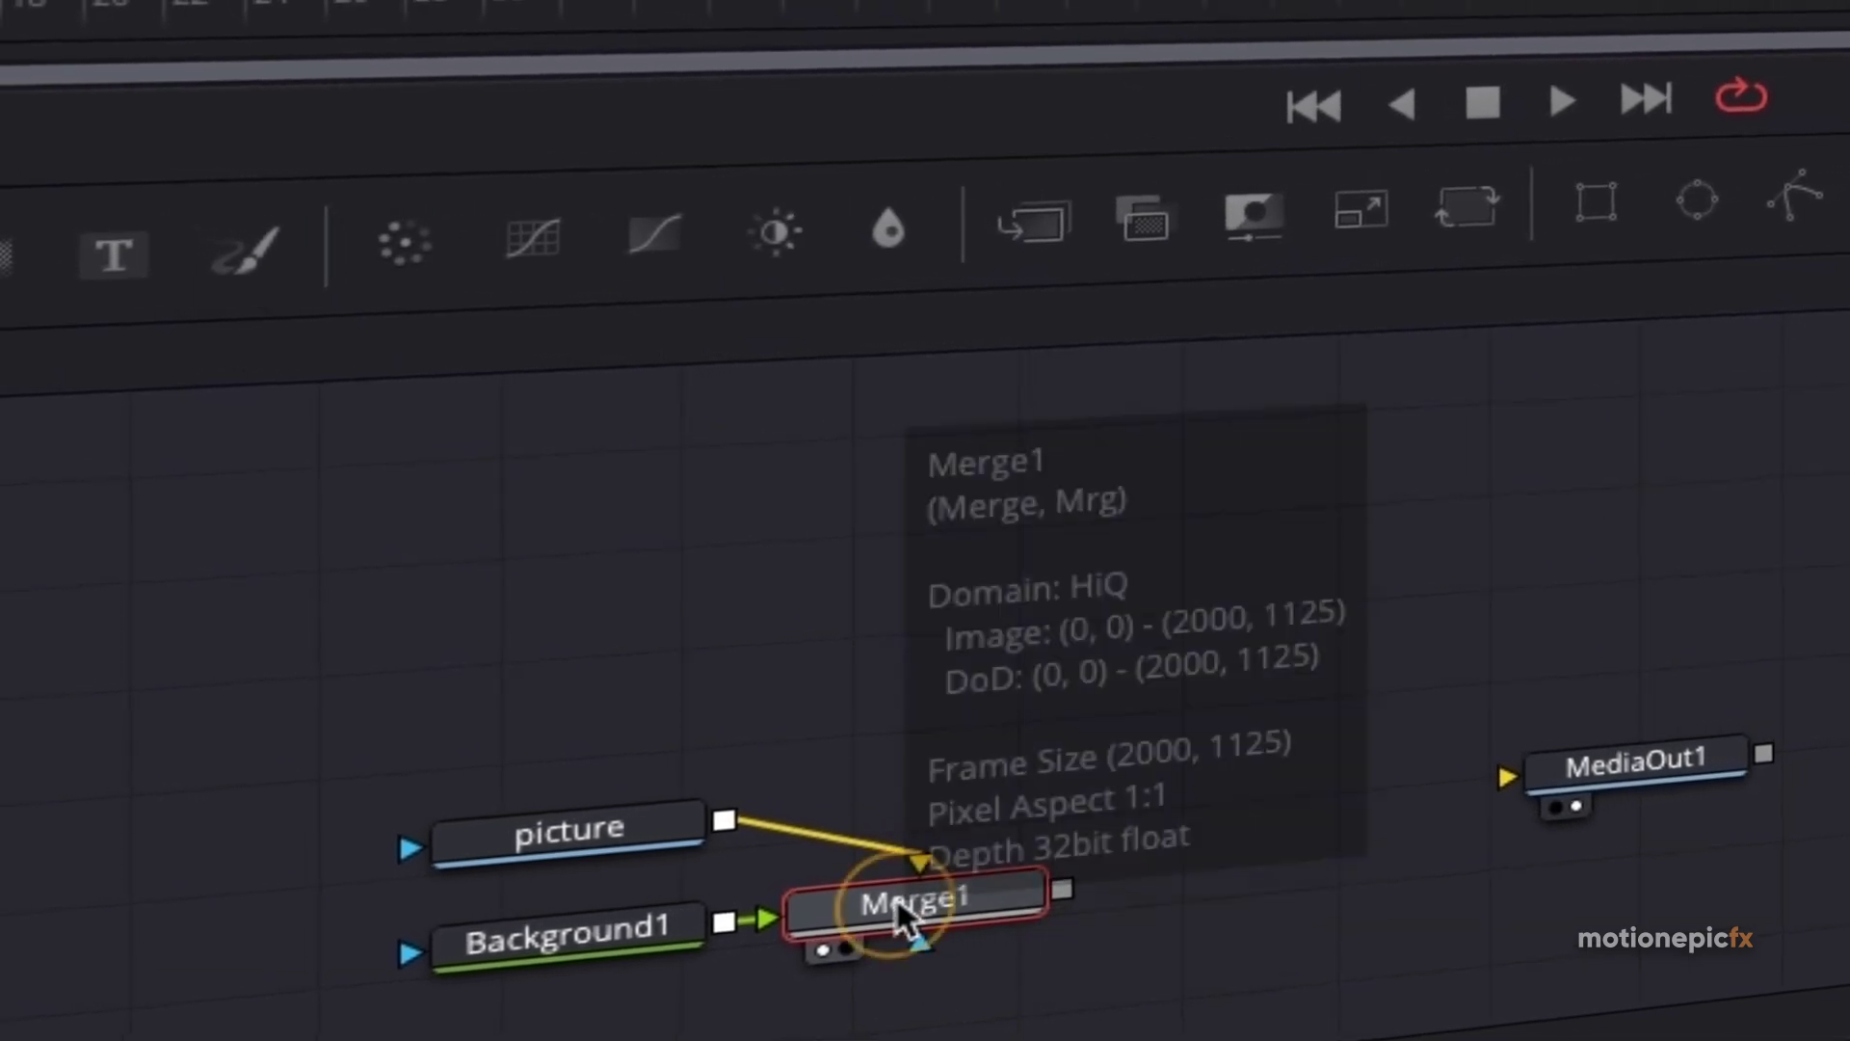
right_click(896, 896)
left_click(1103, 301)
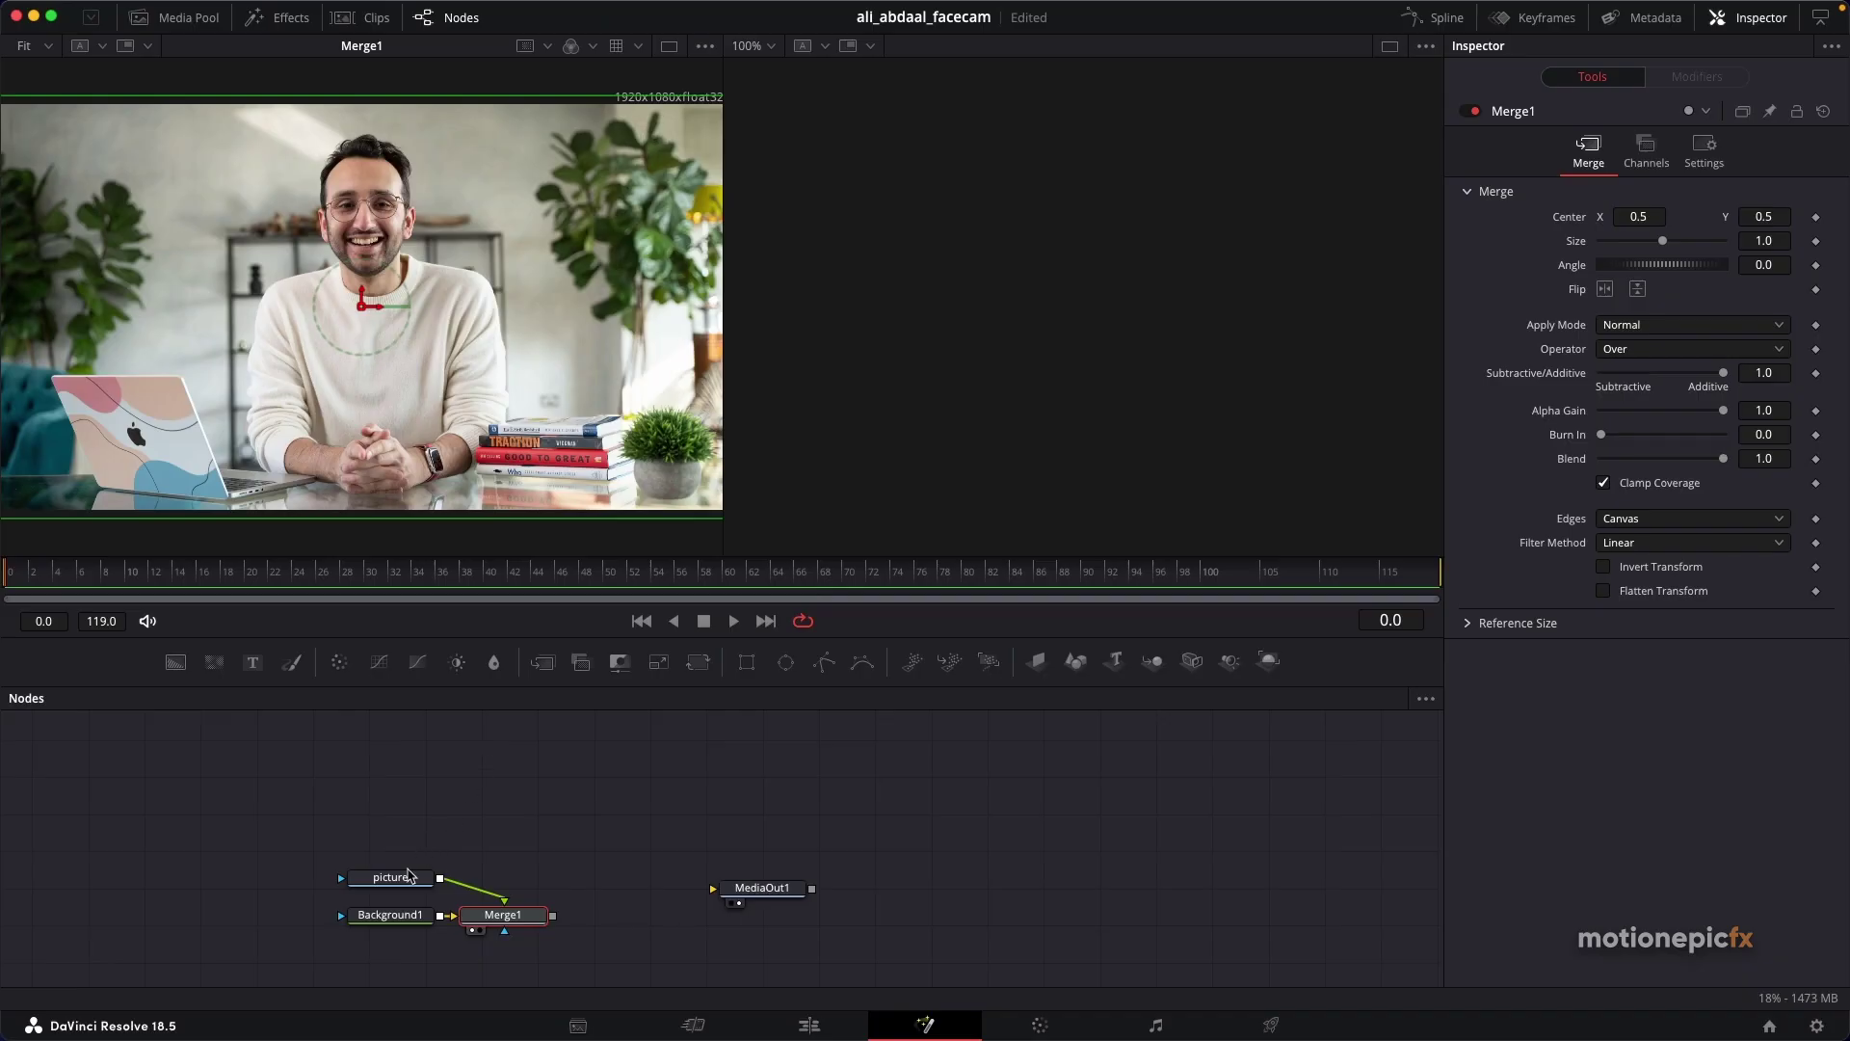
Step: Switch to a single-viewer layout and move MediaOut1 farther away from Merge1 in the node graph
left_click(393, 919)
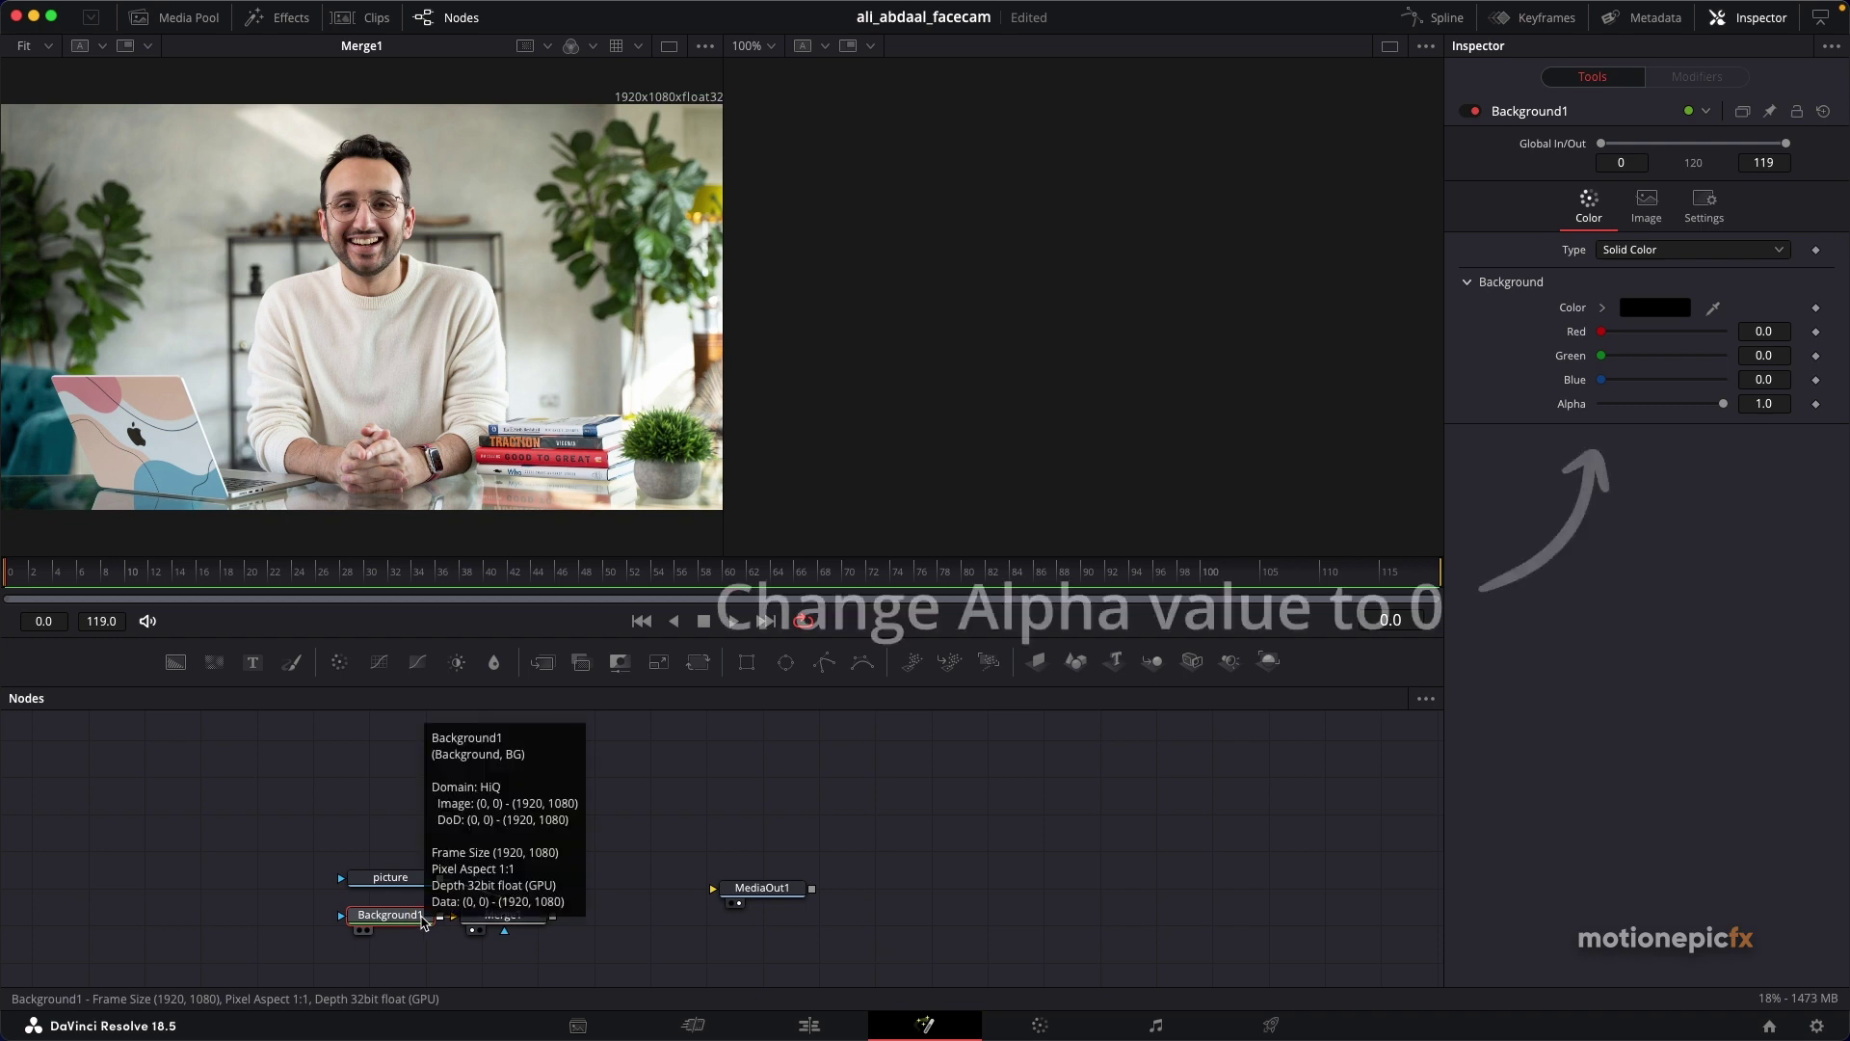
left_click(487, 921)
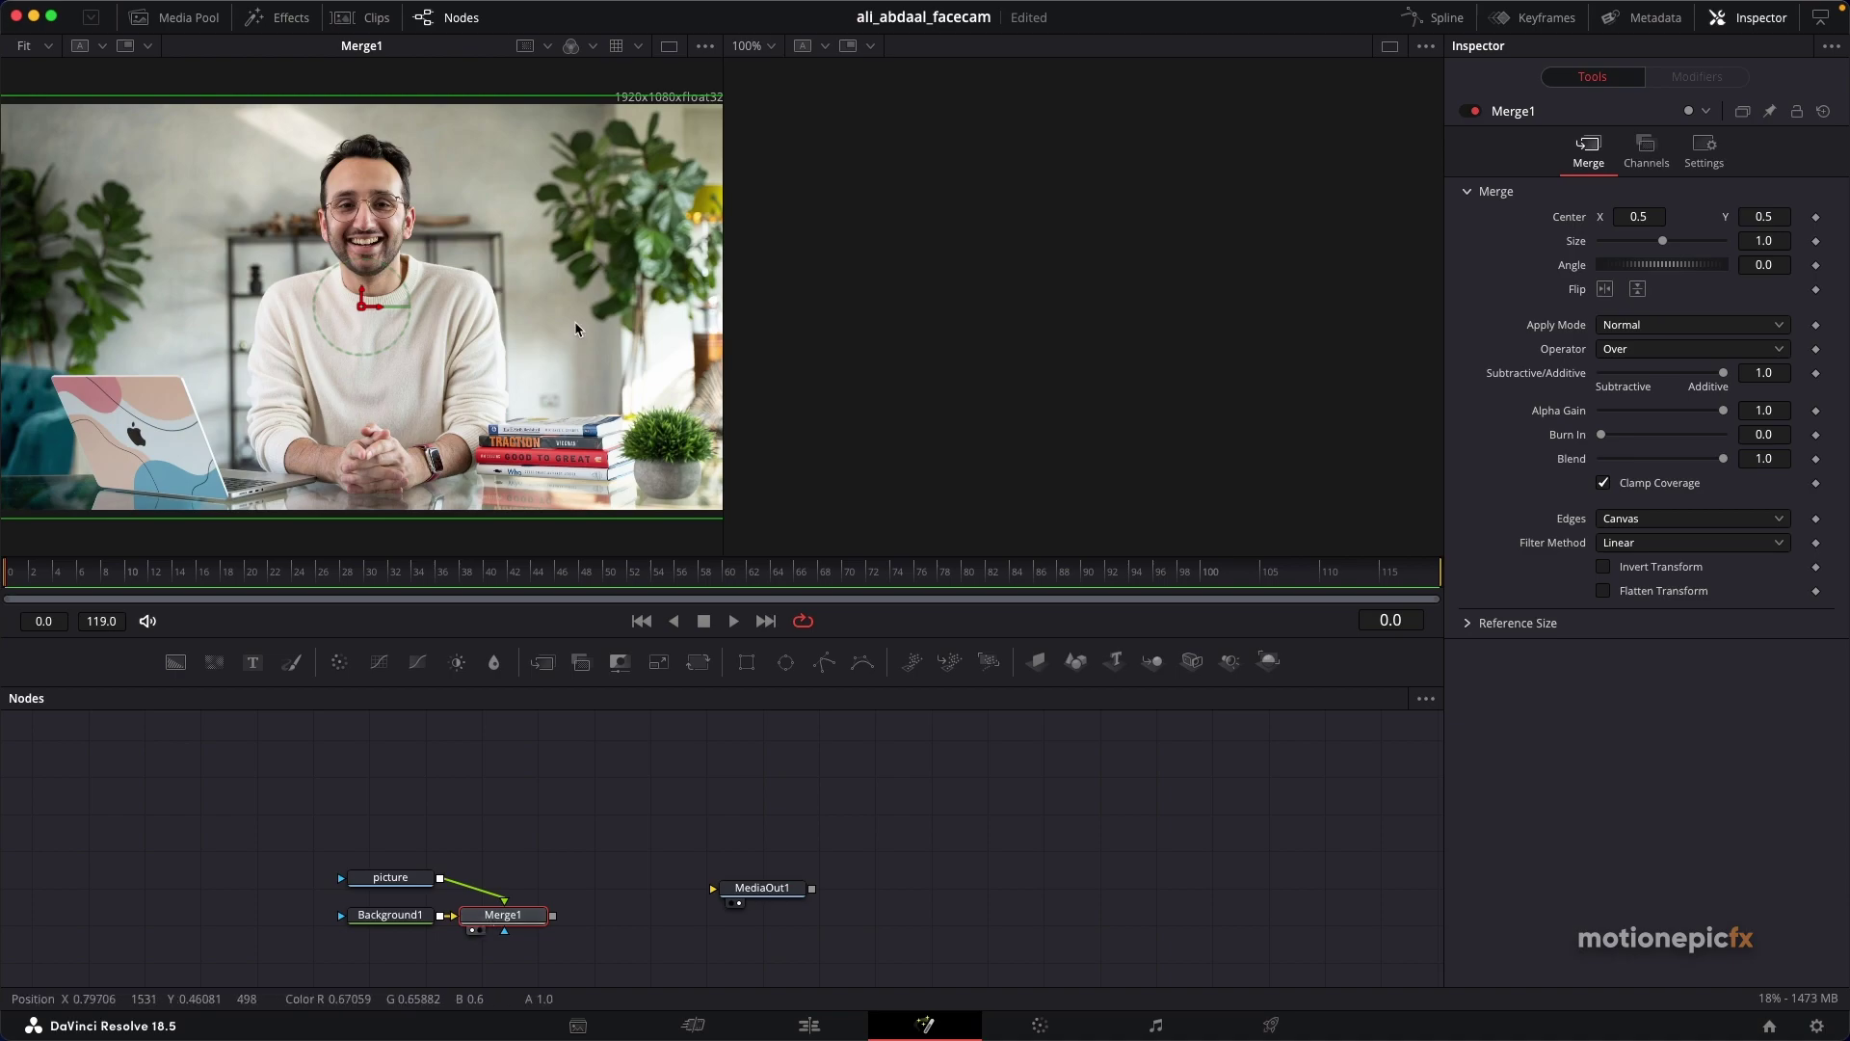
left_click(671, 45)
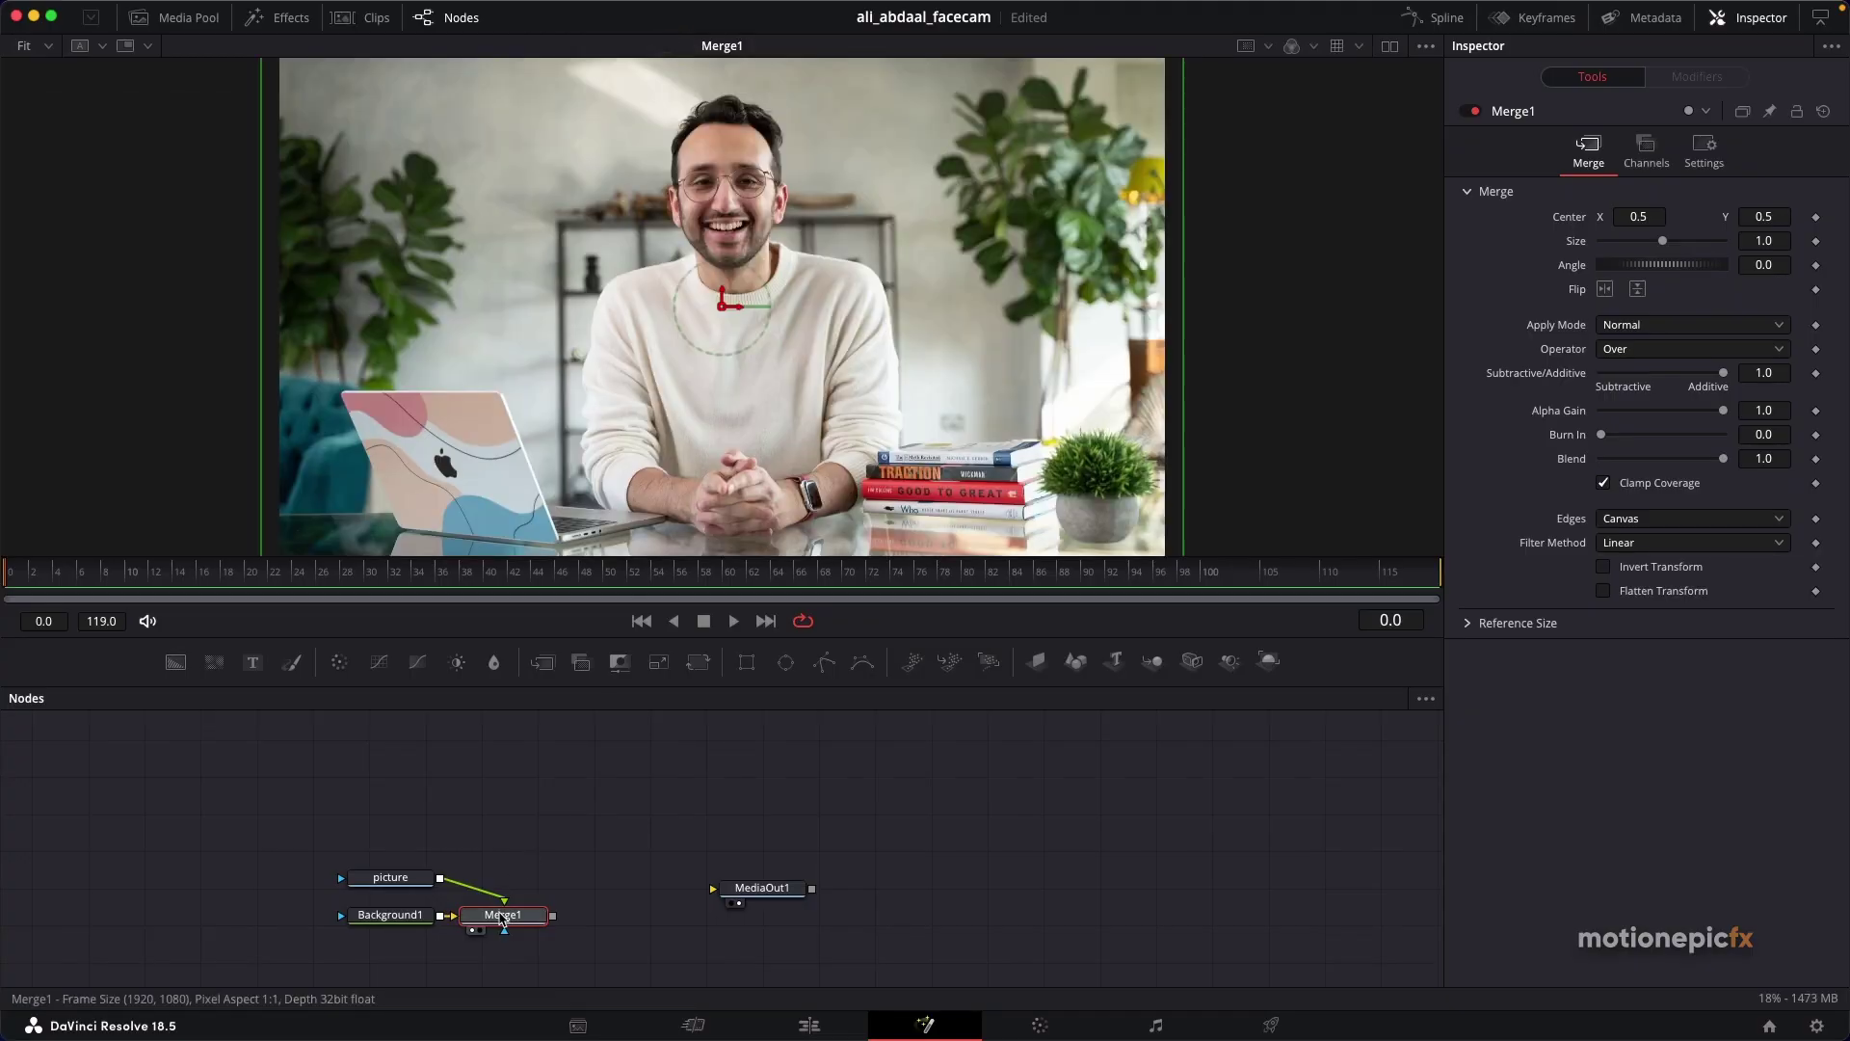
left_click_drag(792, 896, 935, 914)
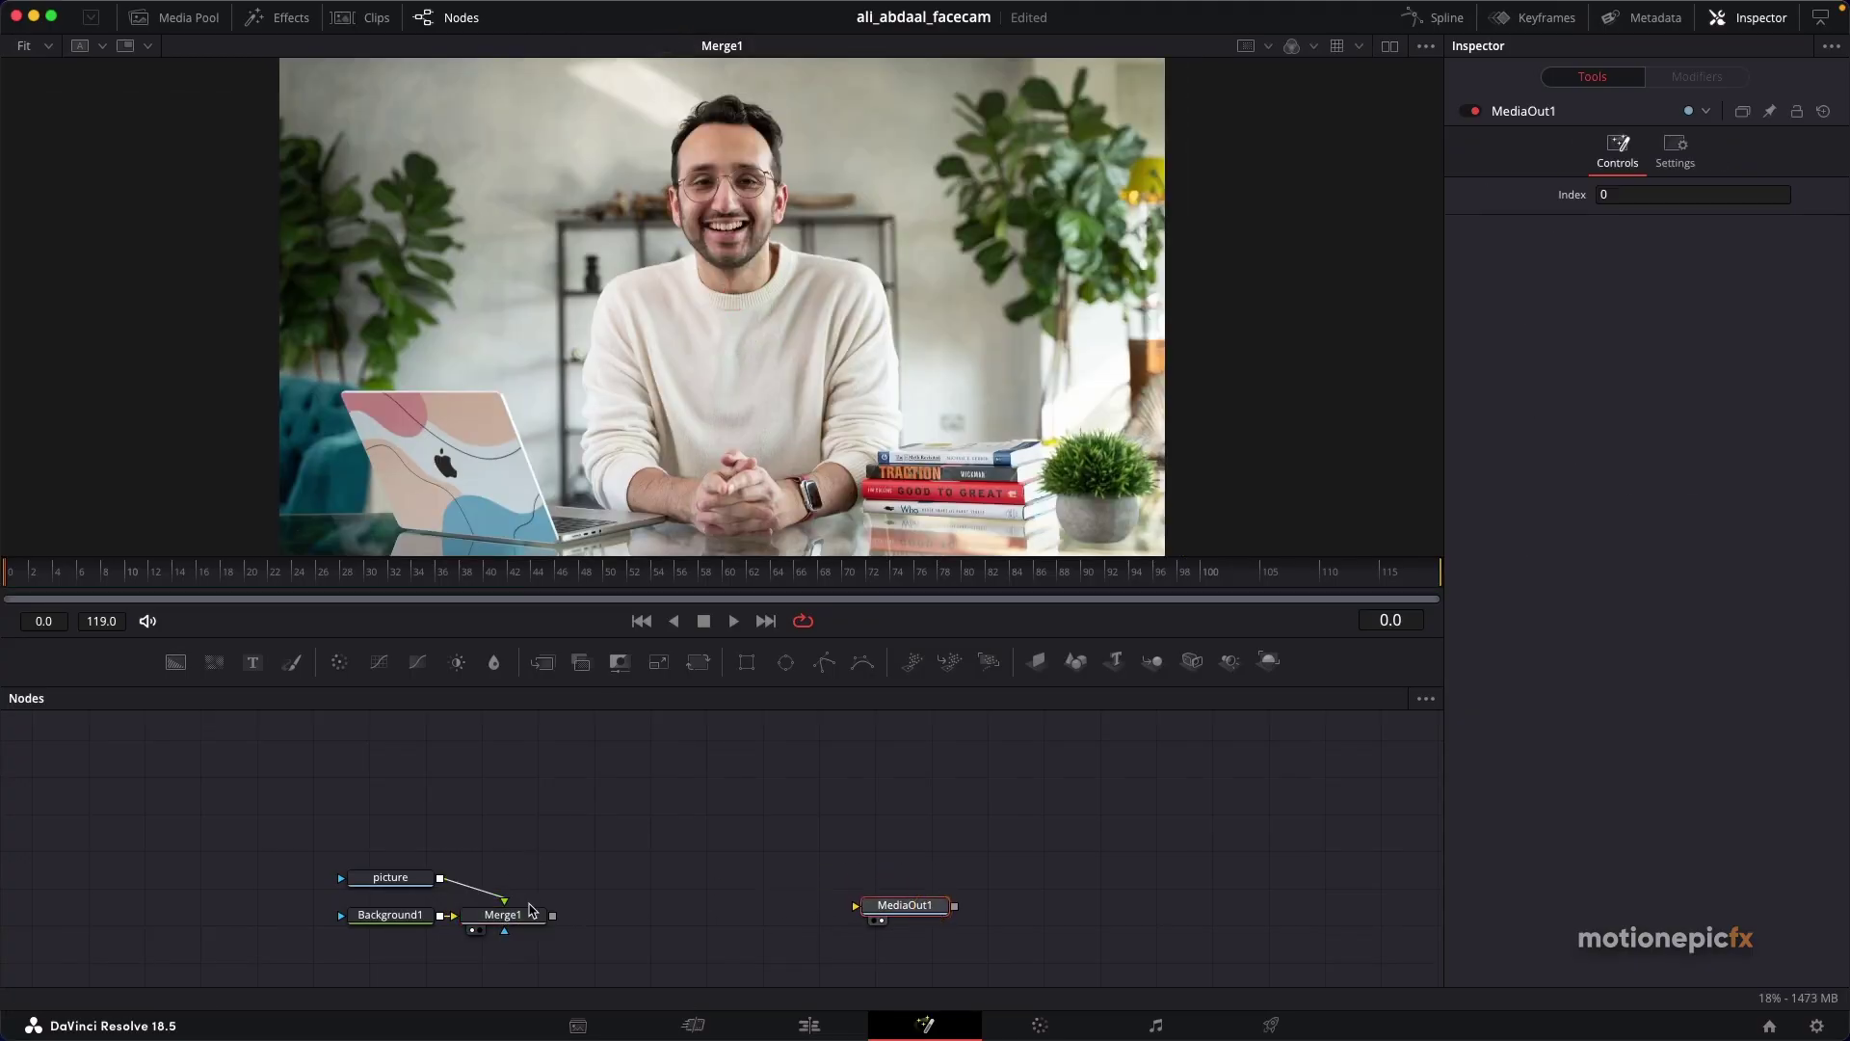
Step: Add a Rectangle mask to Merge1 and place the mask node beside it in the node graph
left_click(514, 921)
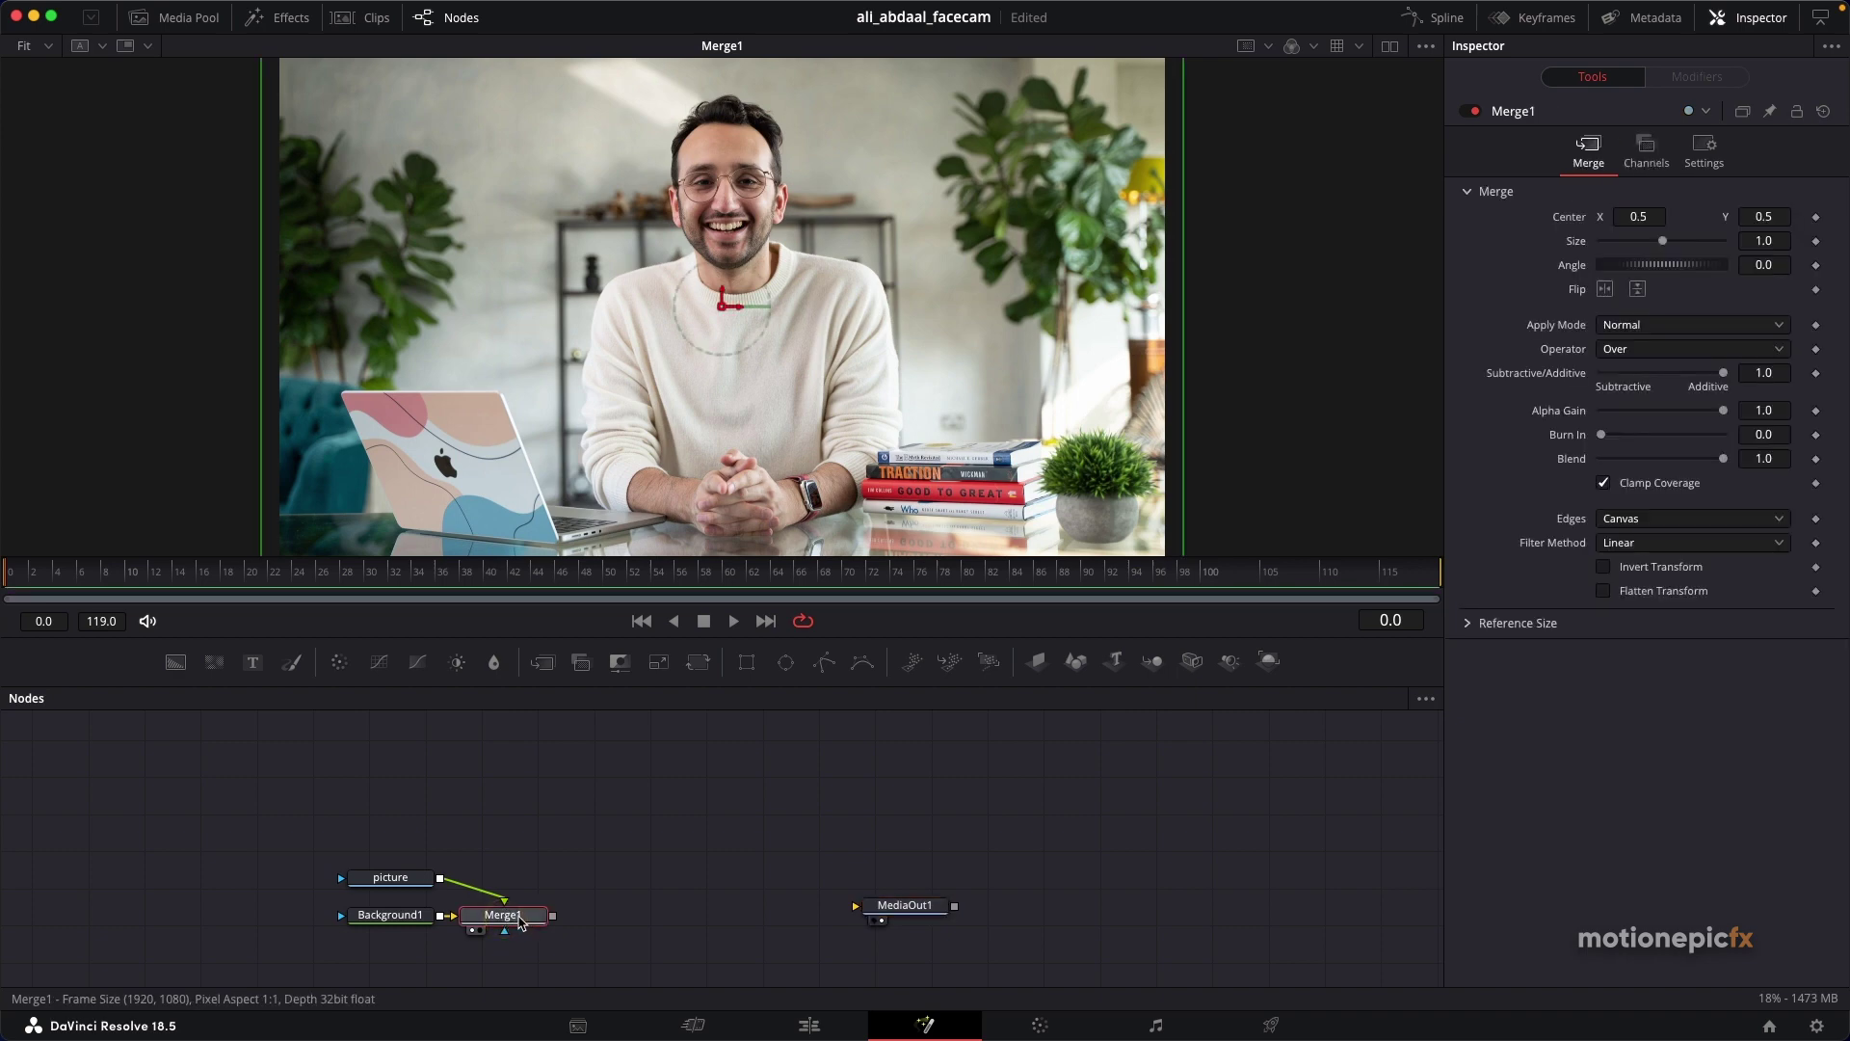
left_click(747, 662)
left_click_drag(498, 879, 643, 922)
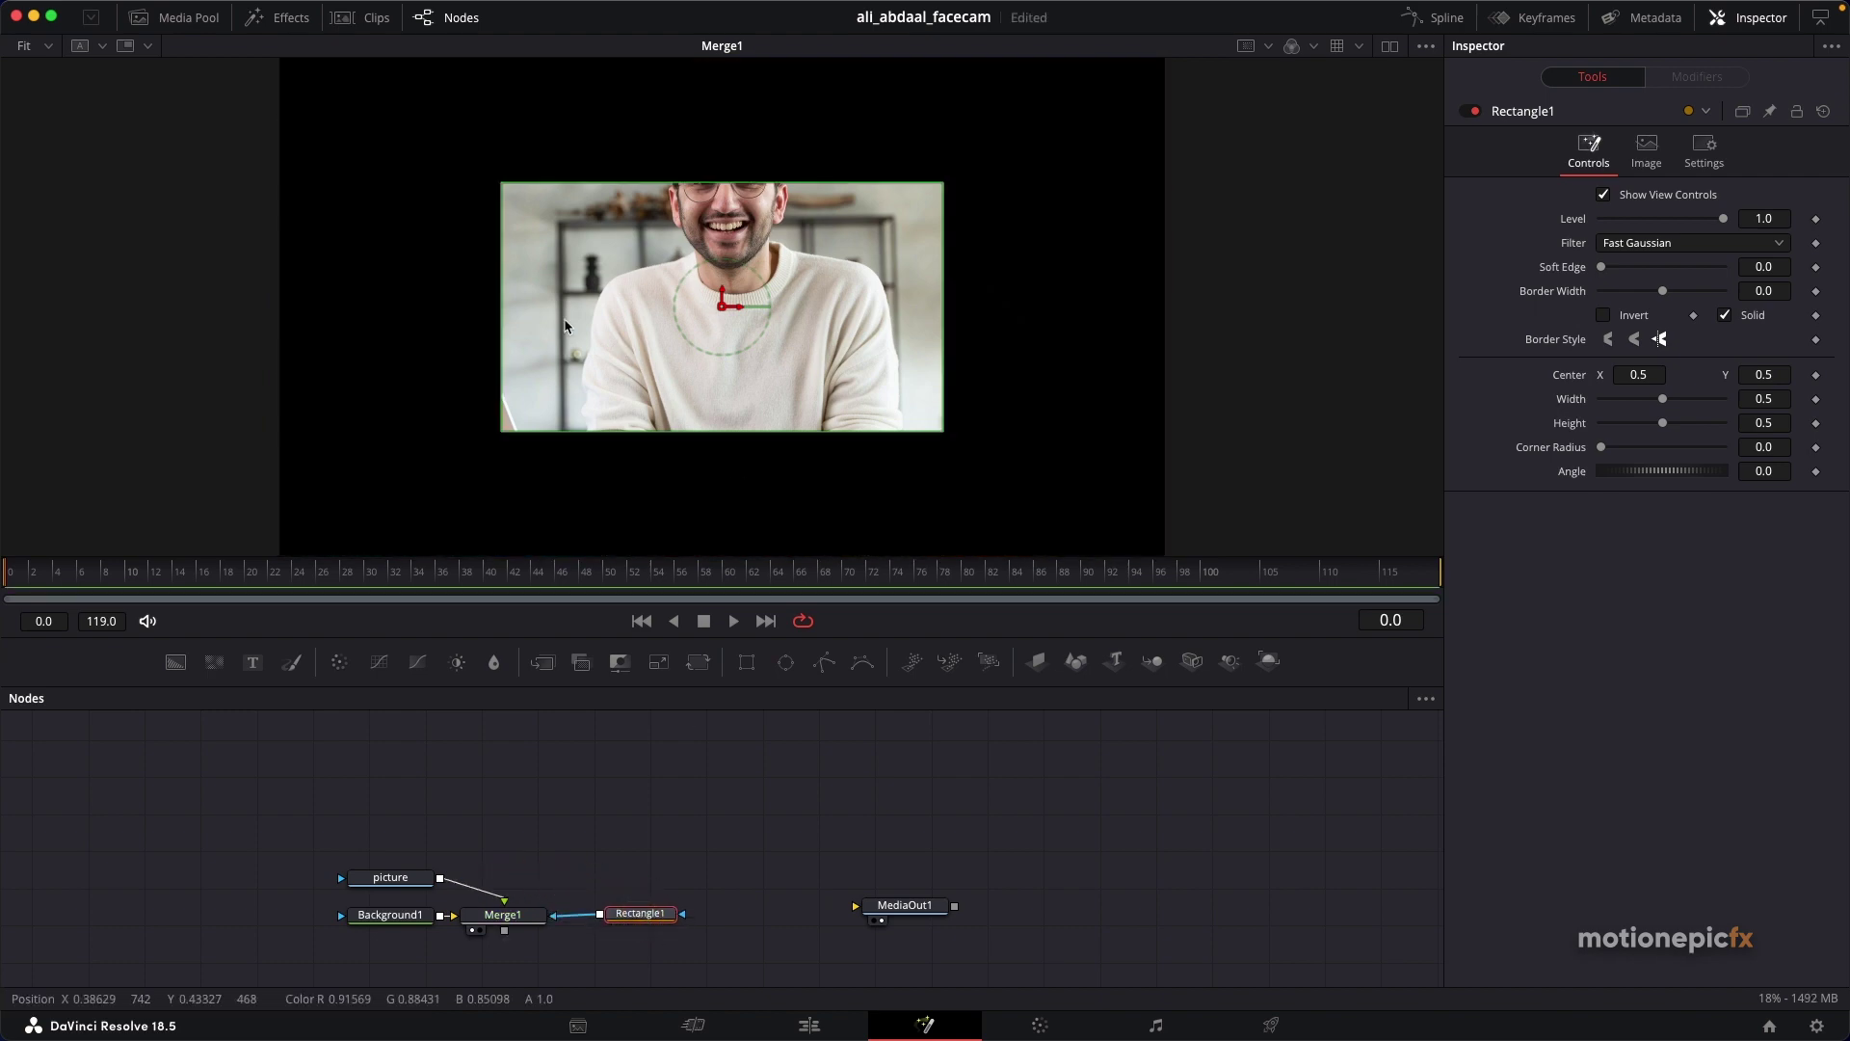
Step: Reshape the rectangle mask into a portrait frame around the man, about 0.254 wide and 0.705 high
left_click_drag(499, 334, 614, 350)
left_click_drag(714, 189, 709, 140)
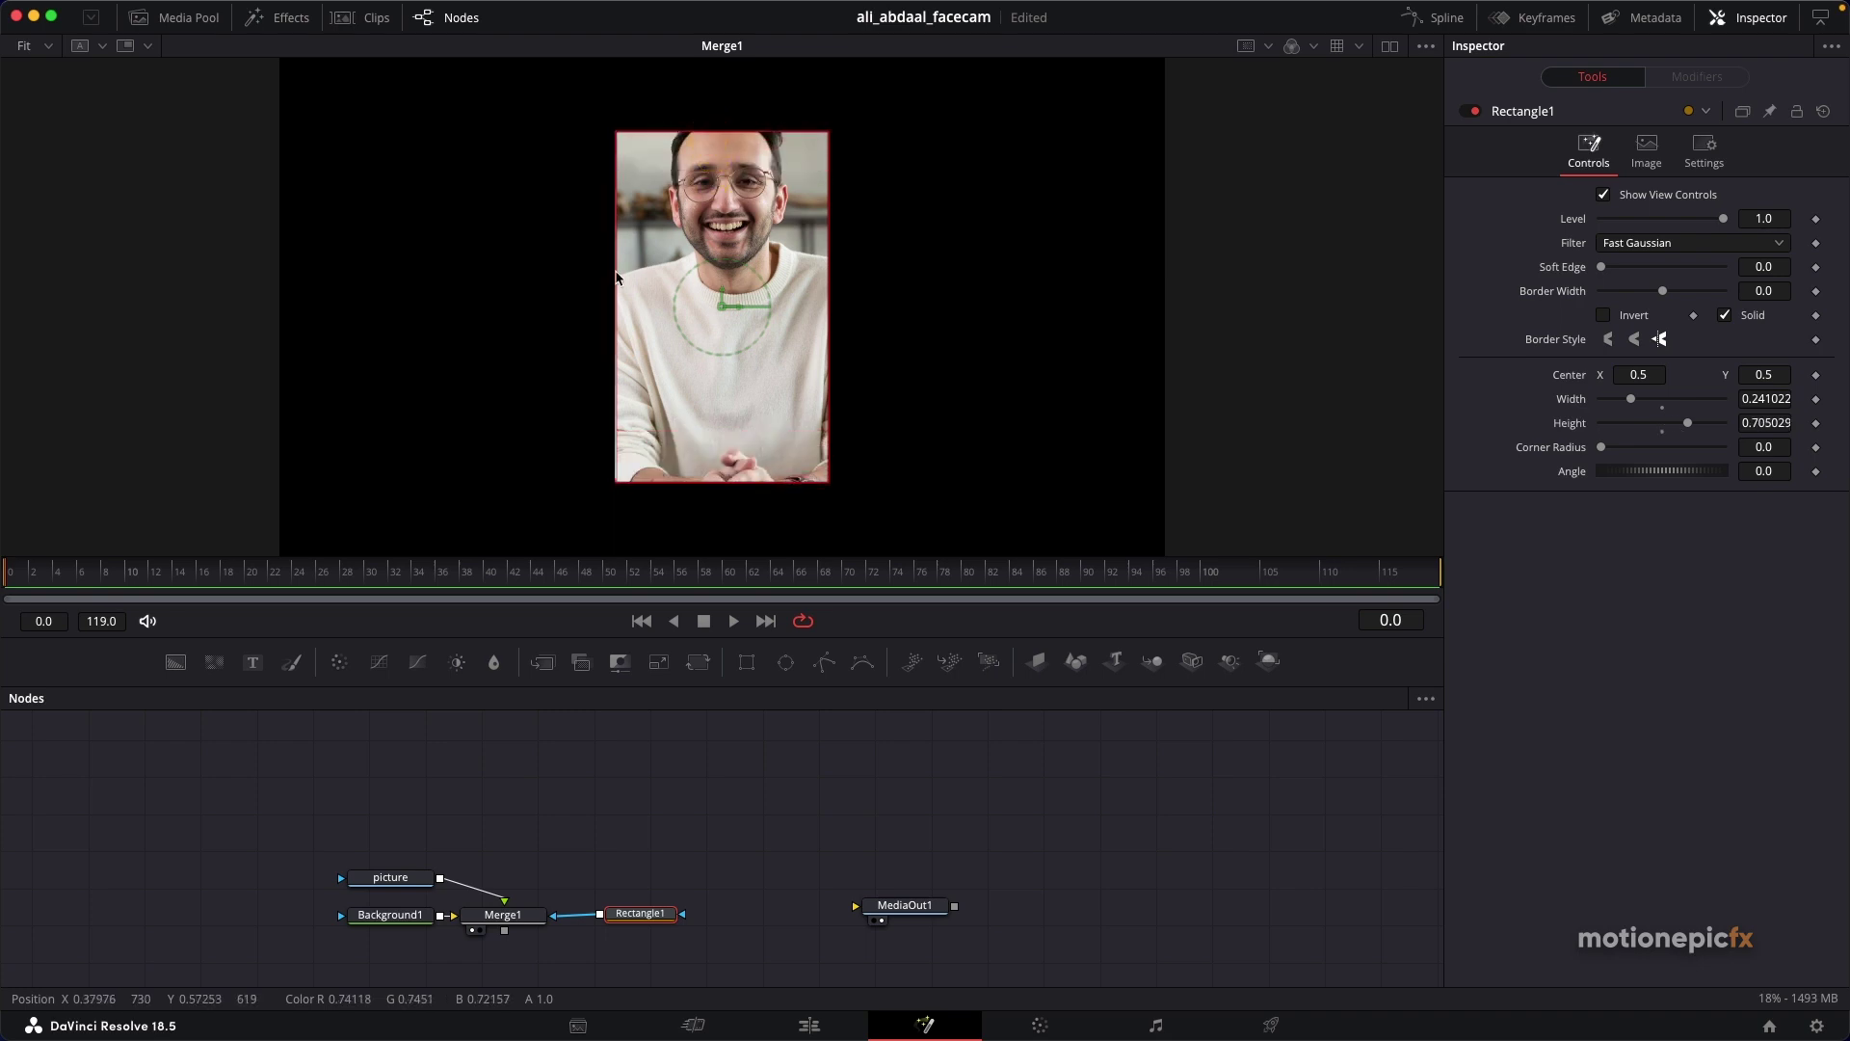
left_click_drag(615, 289, 608, 290)
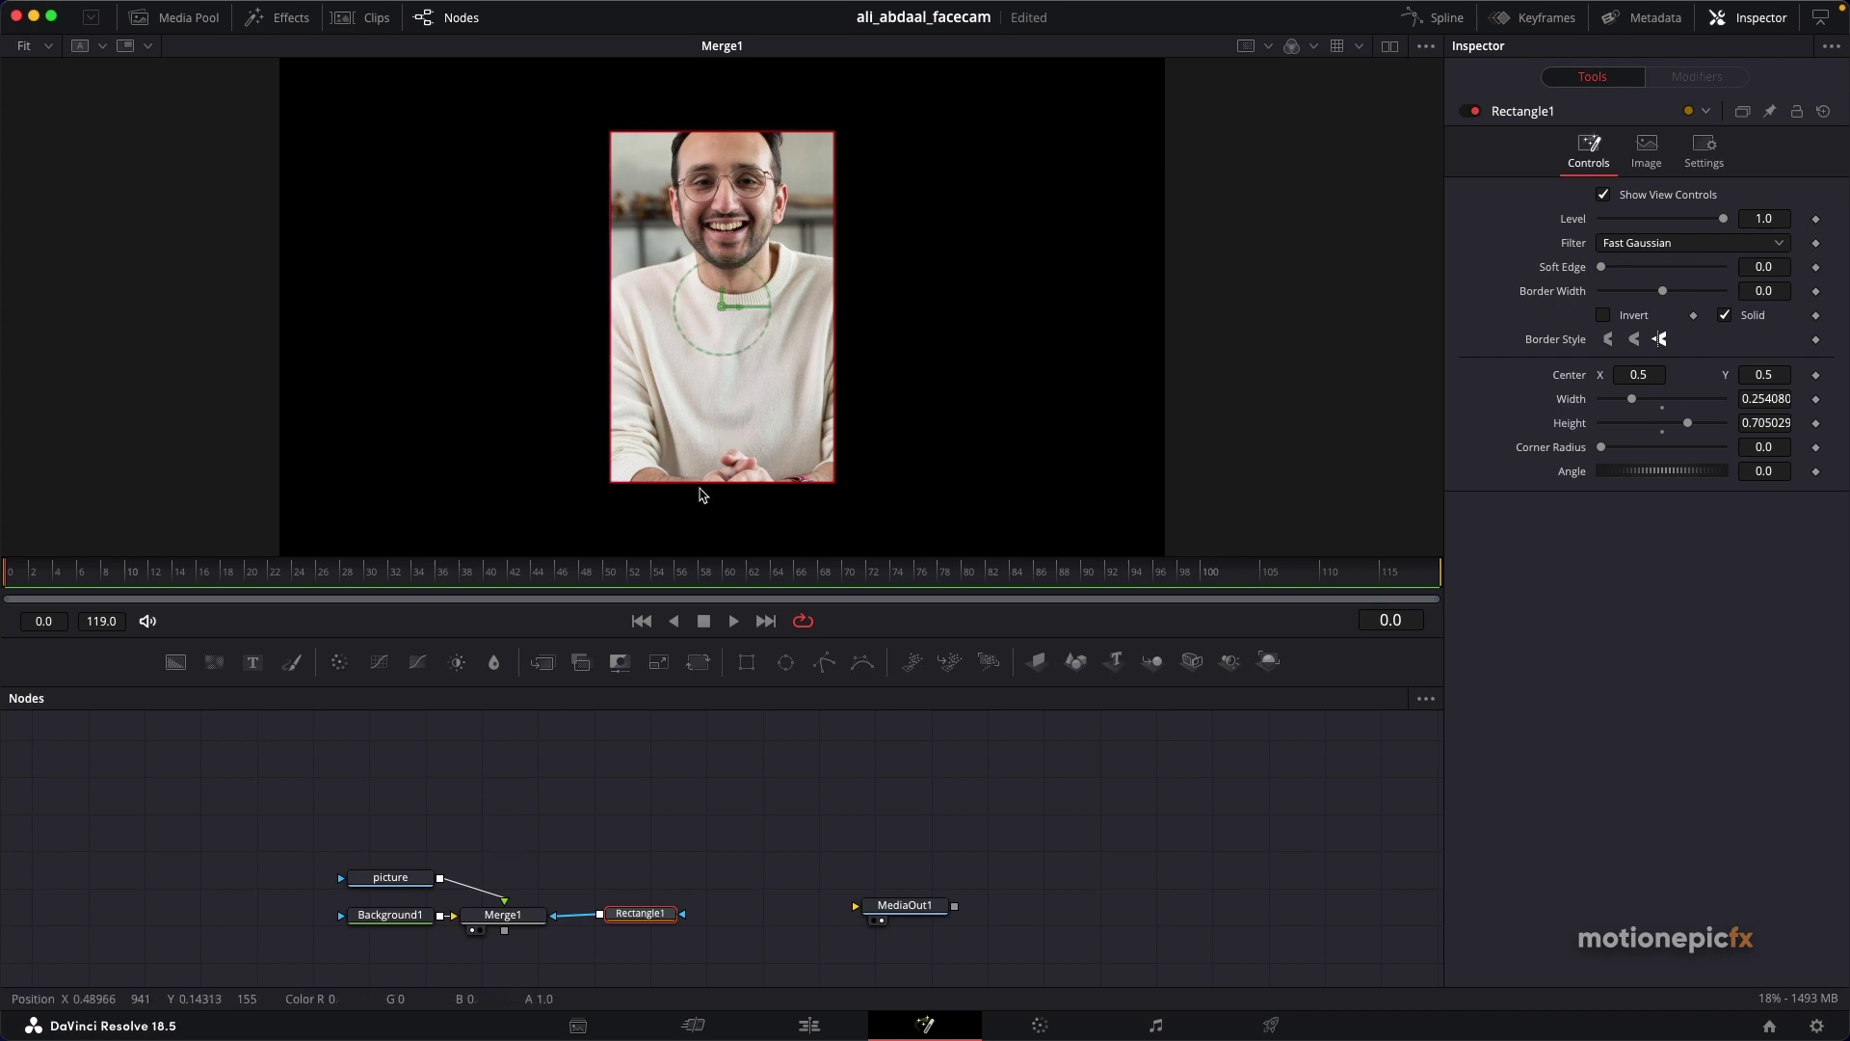
Step: Reduce the size of Merge1 to about 0.69 so more of the picture fits inside the mask
left_click(503, 921)
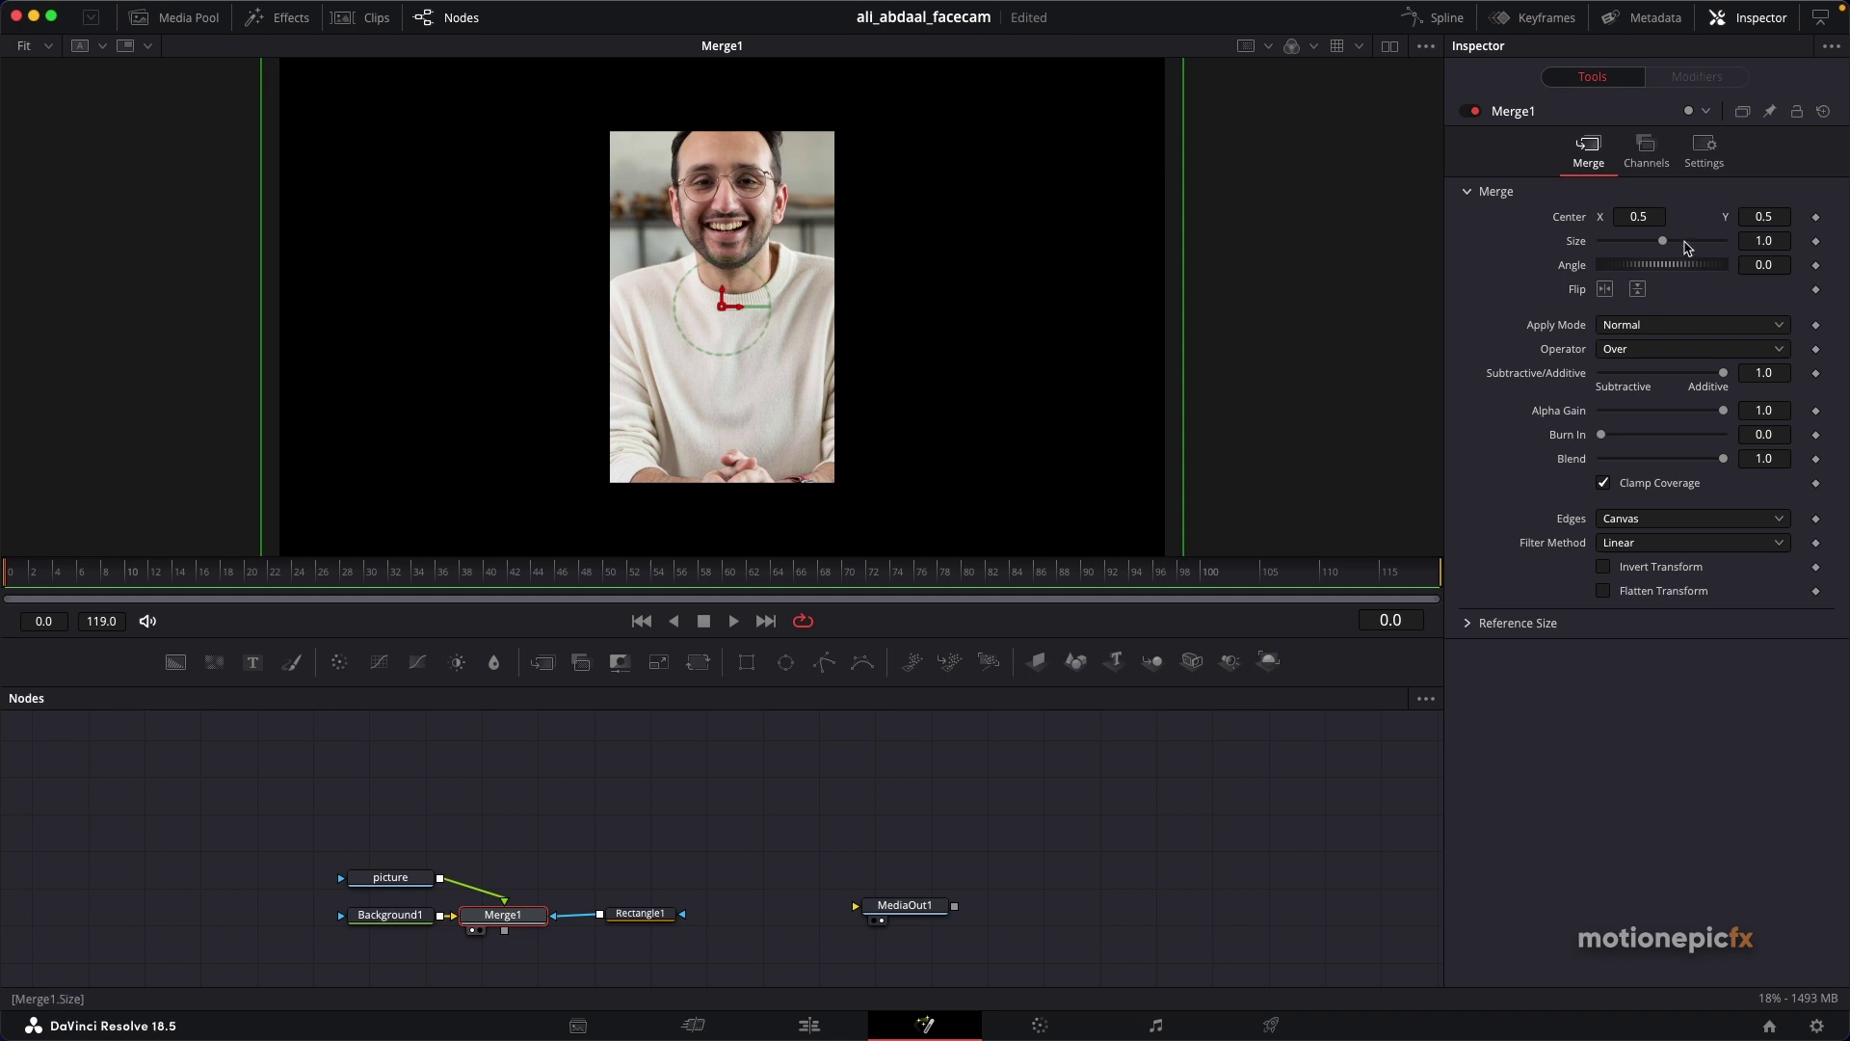
left_click_drag(1662, 248, 1645, 251)
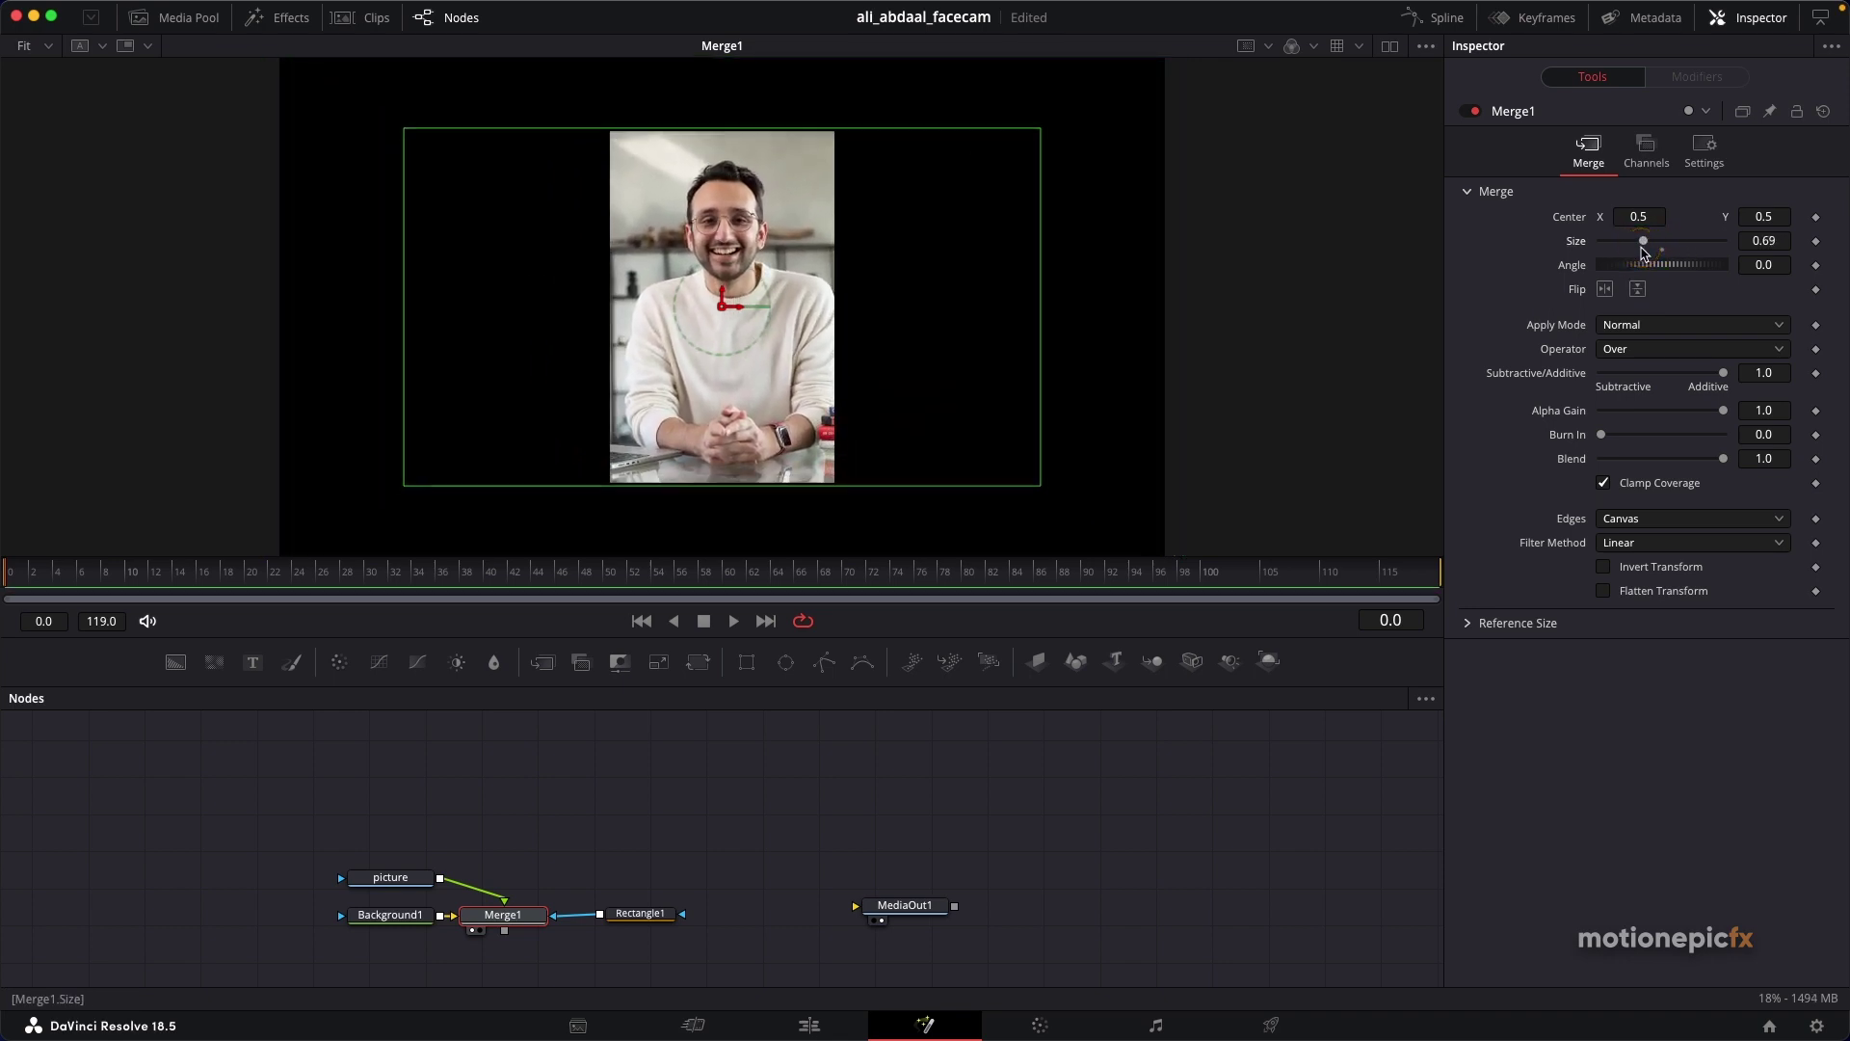
Step: Round the corners of the Rectangle1 mask with a corner radius of about 0.142
left_click(638, 912)
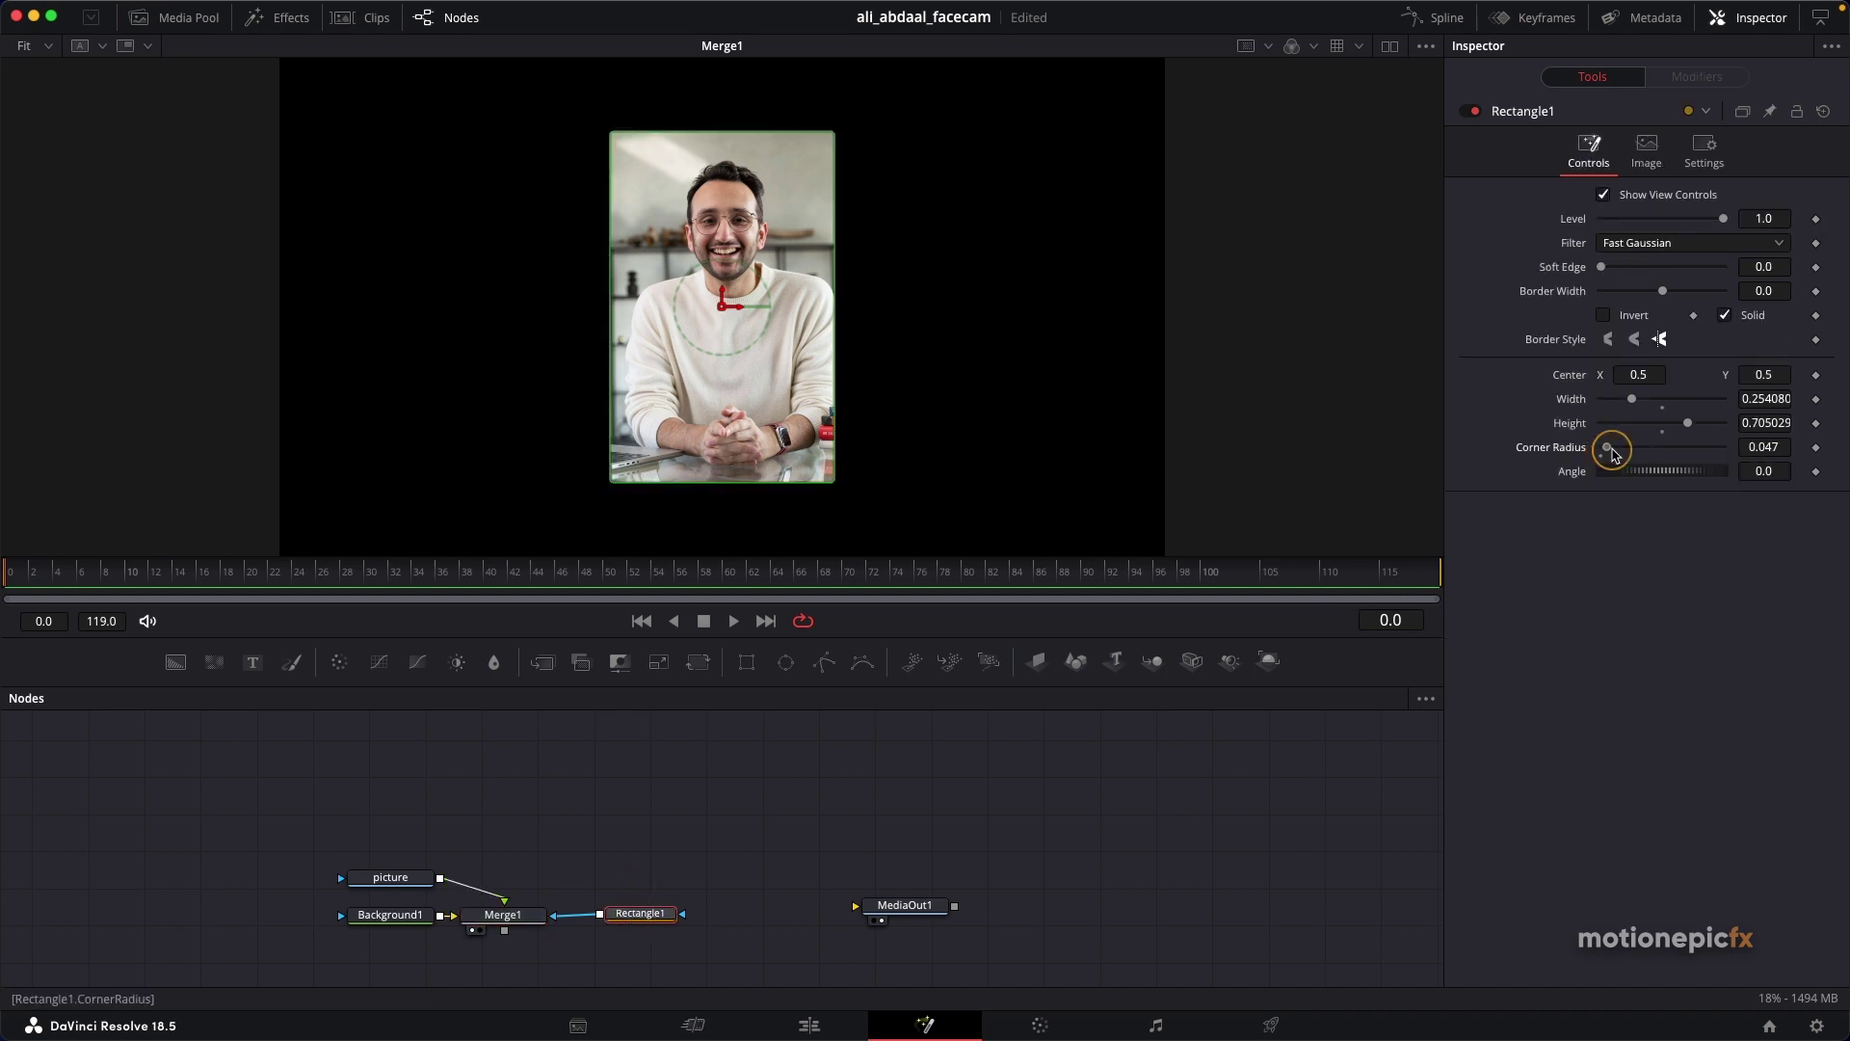
left_click_drag(1615, 454, 1627, 454)
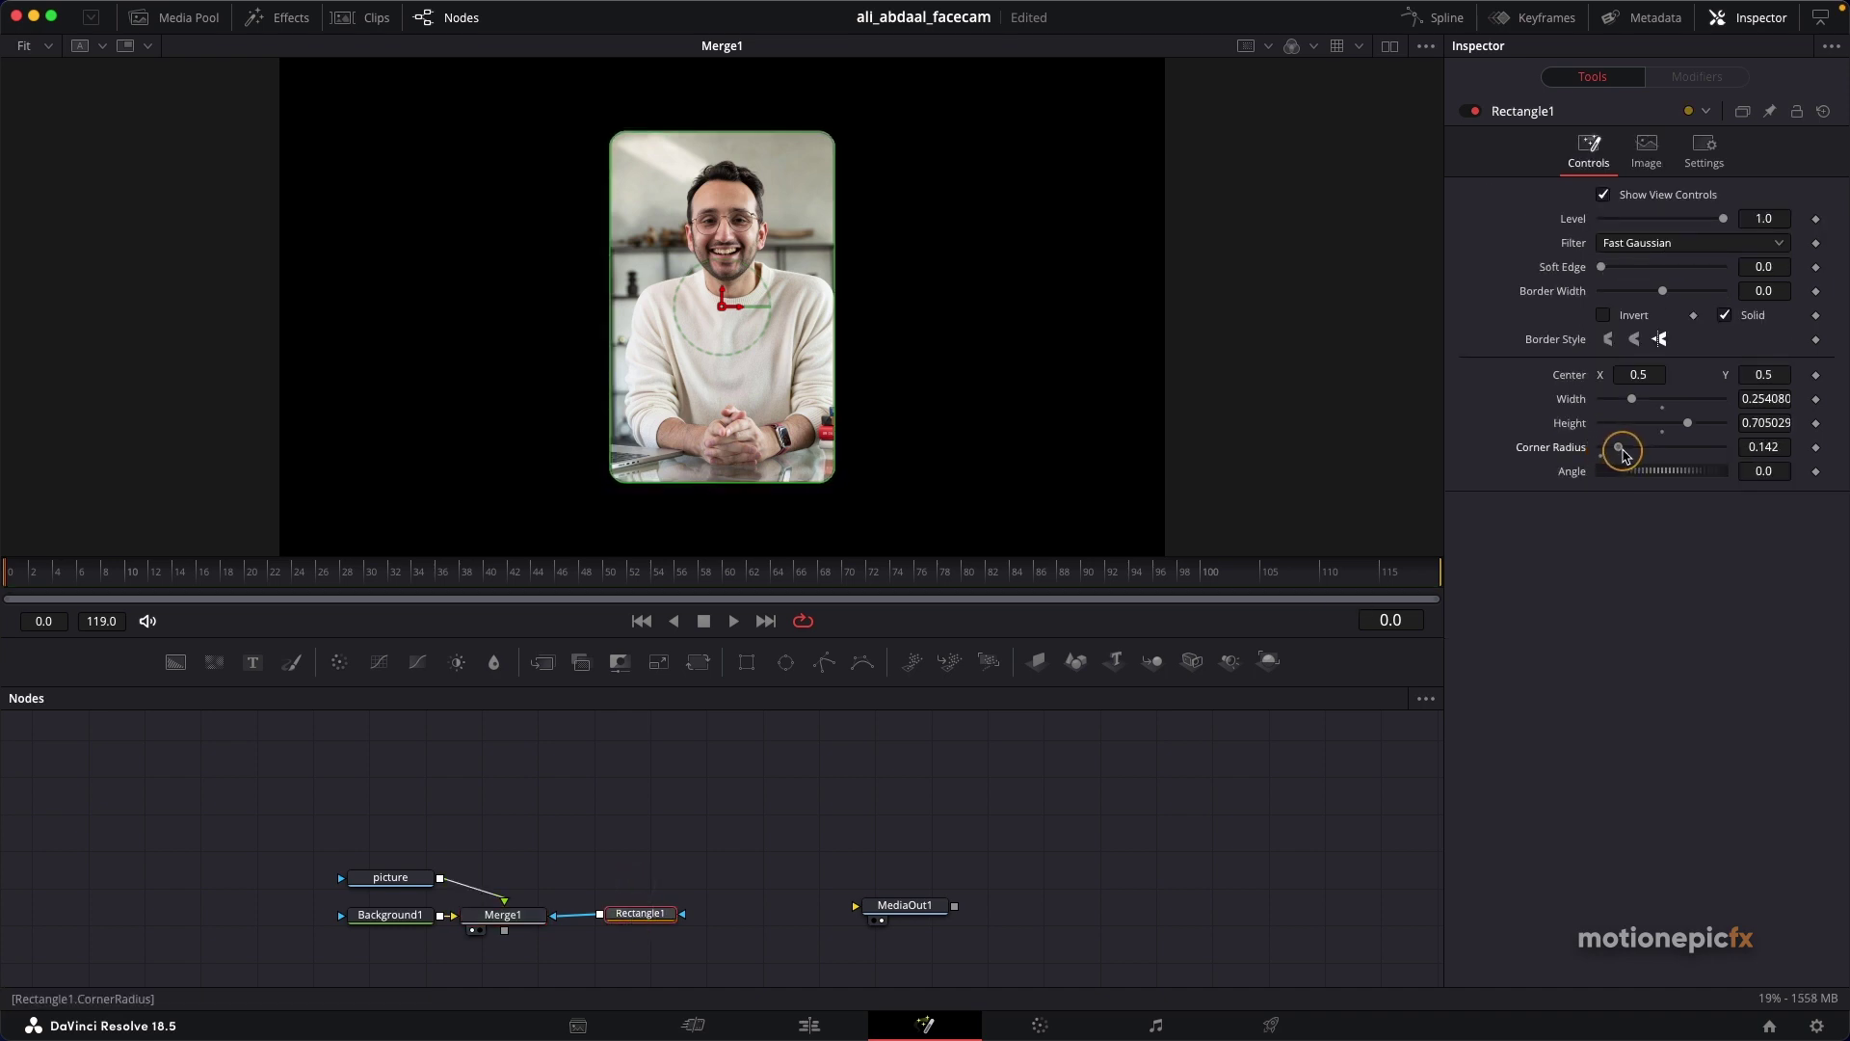
left_click(1024, 787)
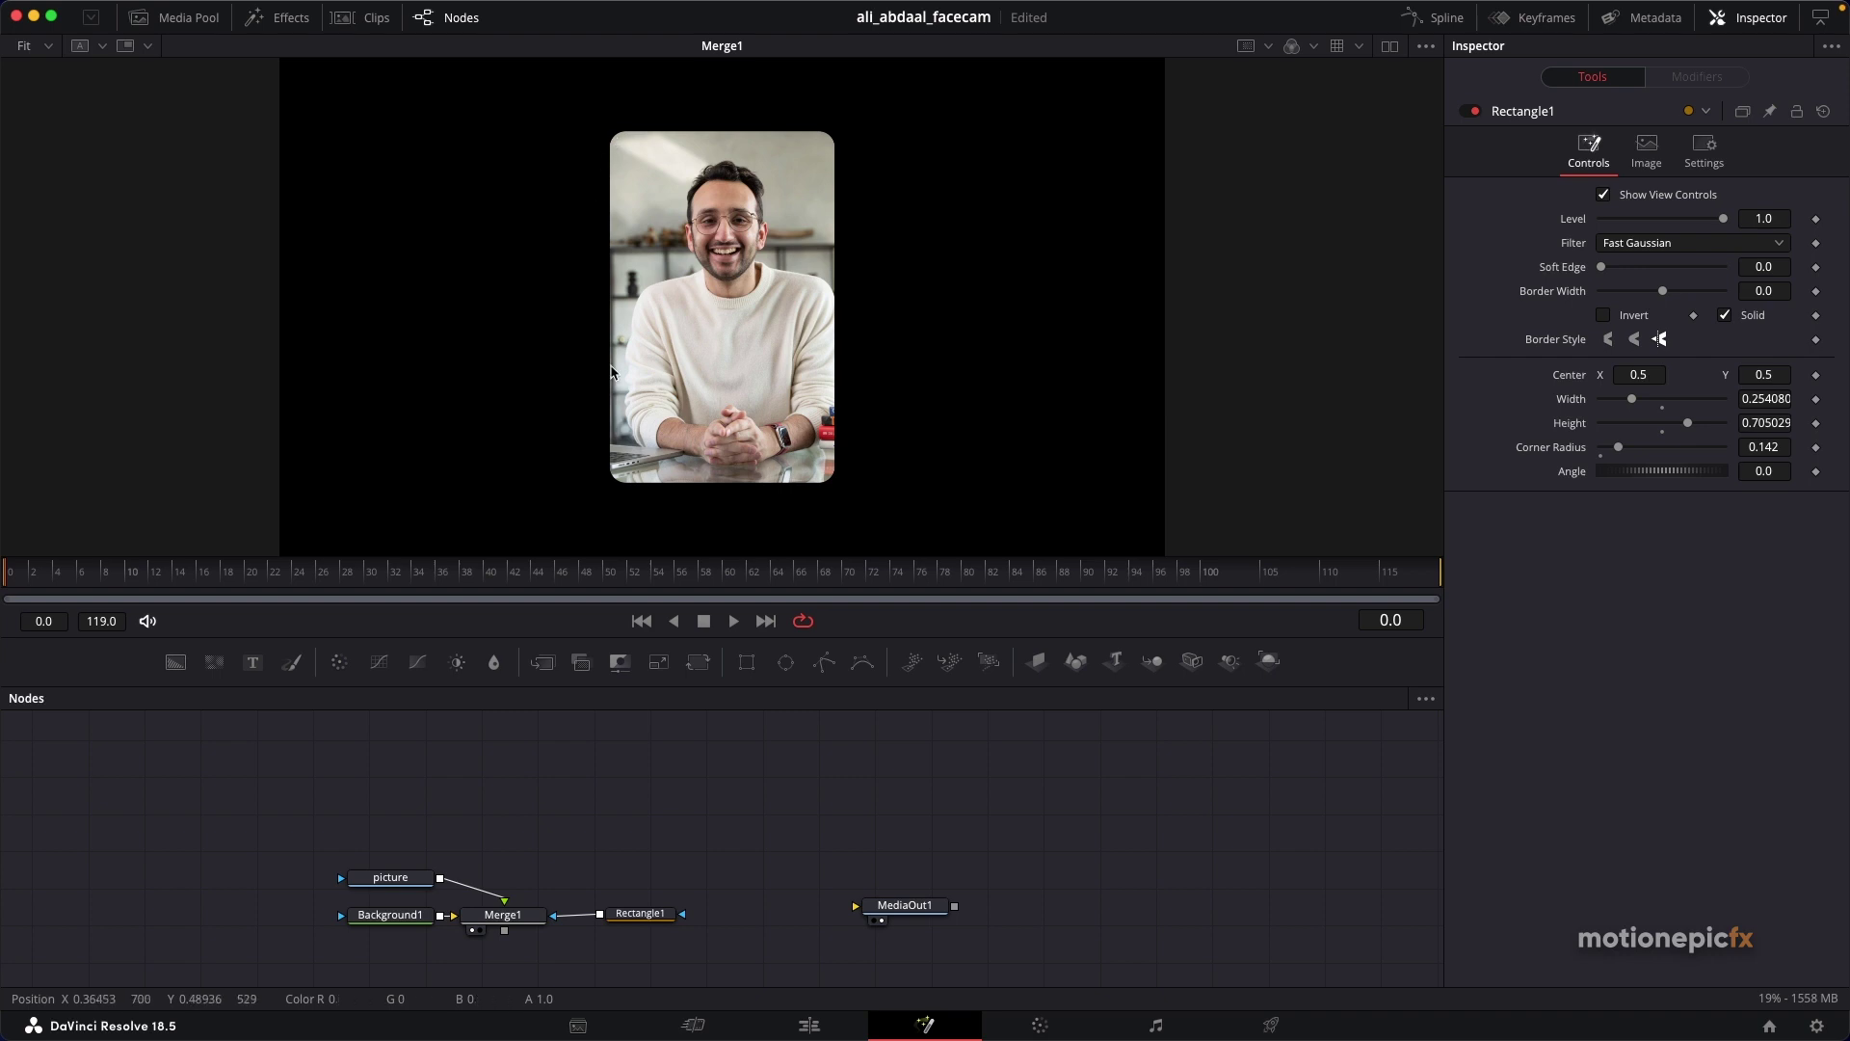
Step: Add a second Background node merged with the output of Merge1 and select the new Background2 node
scroll(520, 848, "down", 3)
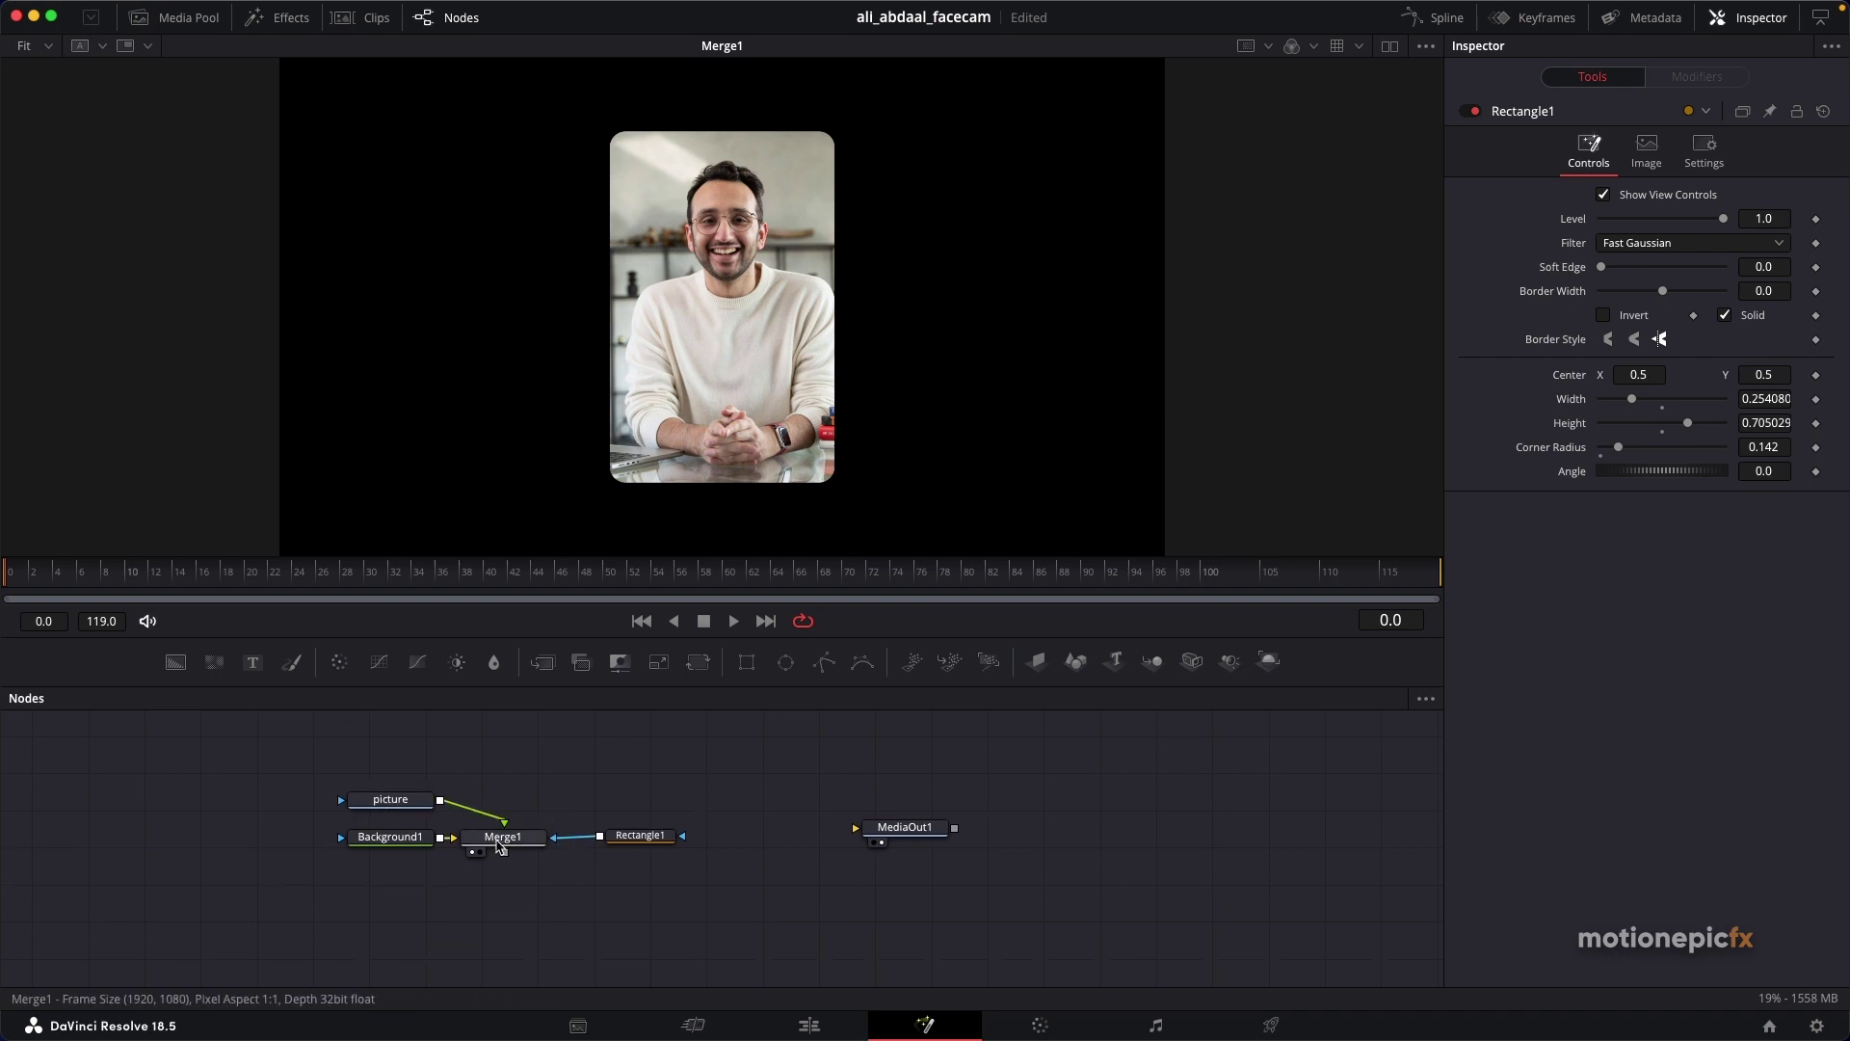
left_click(500, 841)
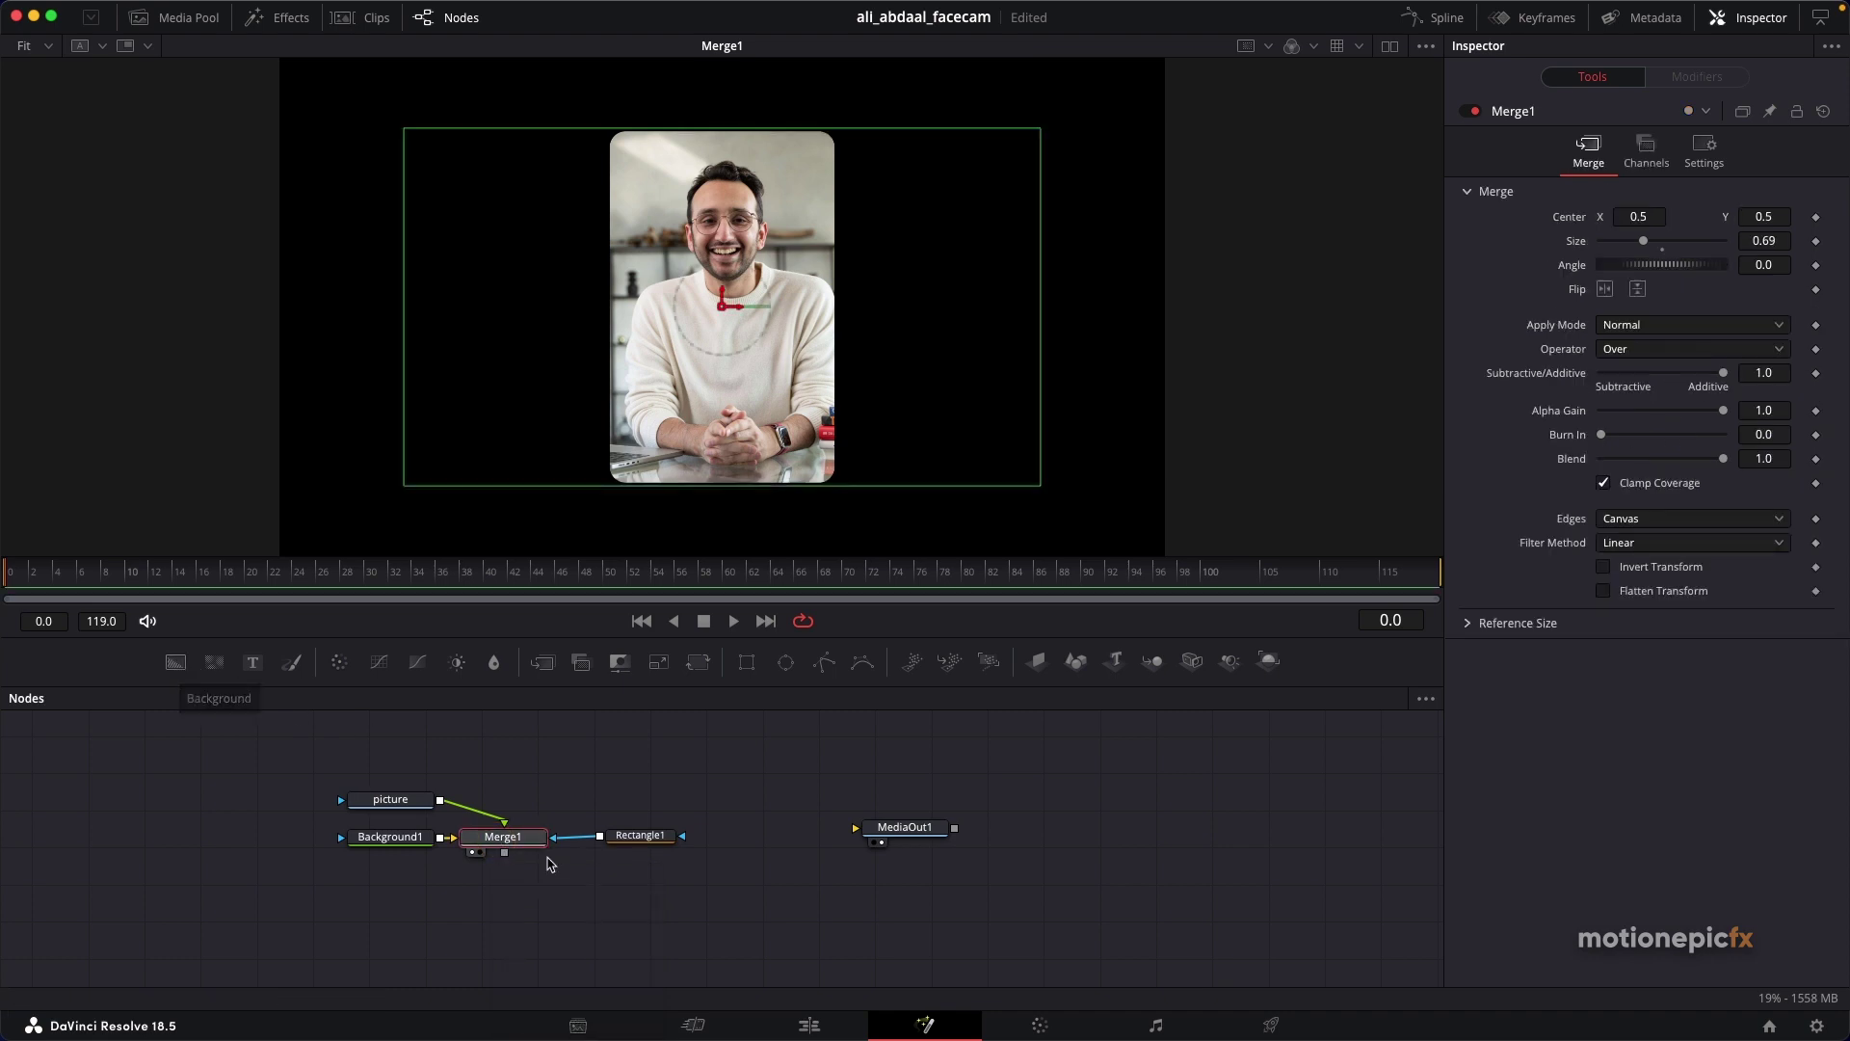
left_click(177, 664)
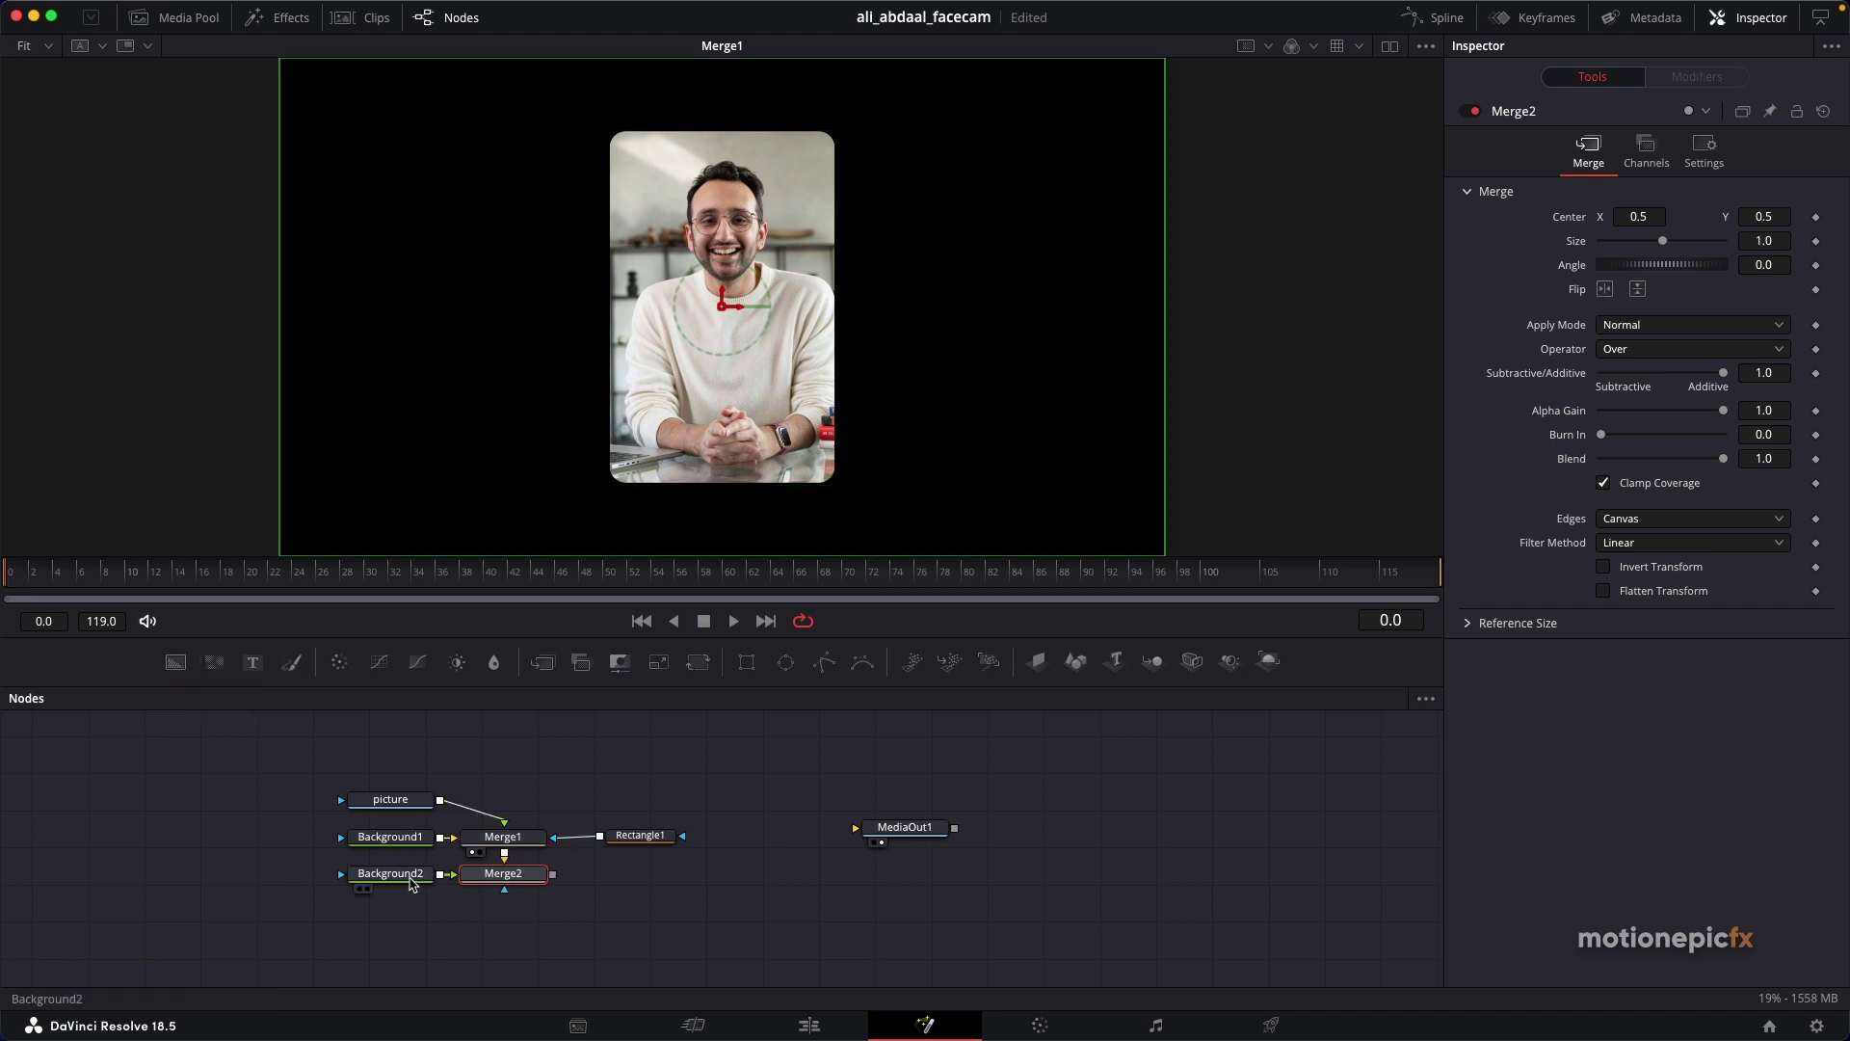
left_click(413, 885)
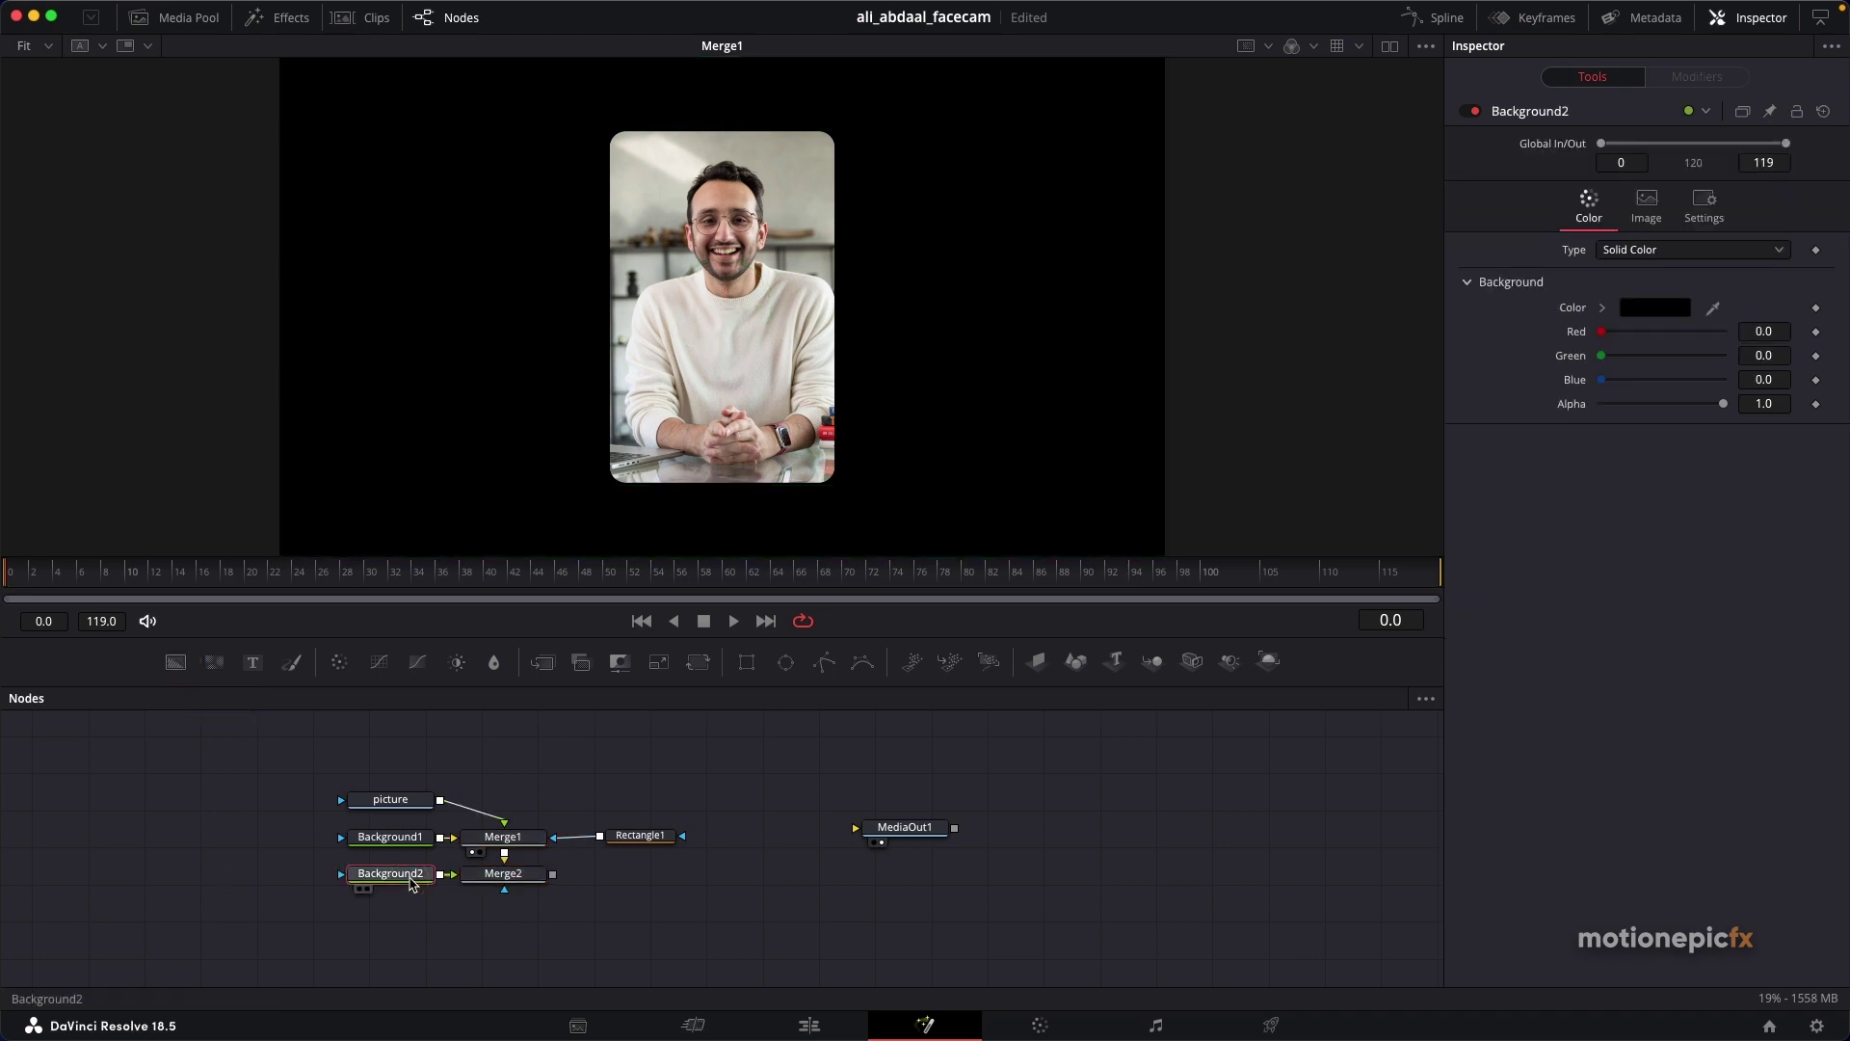
Step: Color Background2 blue with about 0.16 red, 0.32 green and 1.0 blue, and show Merge2 in the viewer
left_click(502, 885)
left_click(395, 880)
left_click_drag(255, 667, 179, 740)
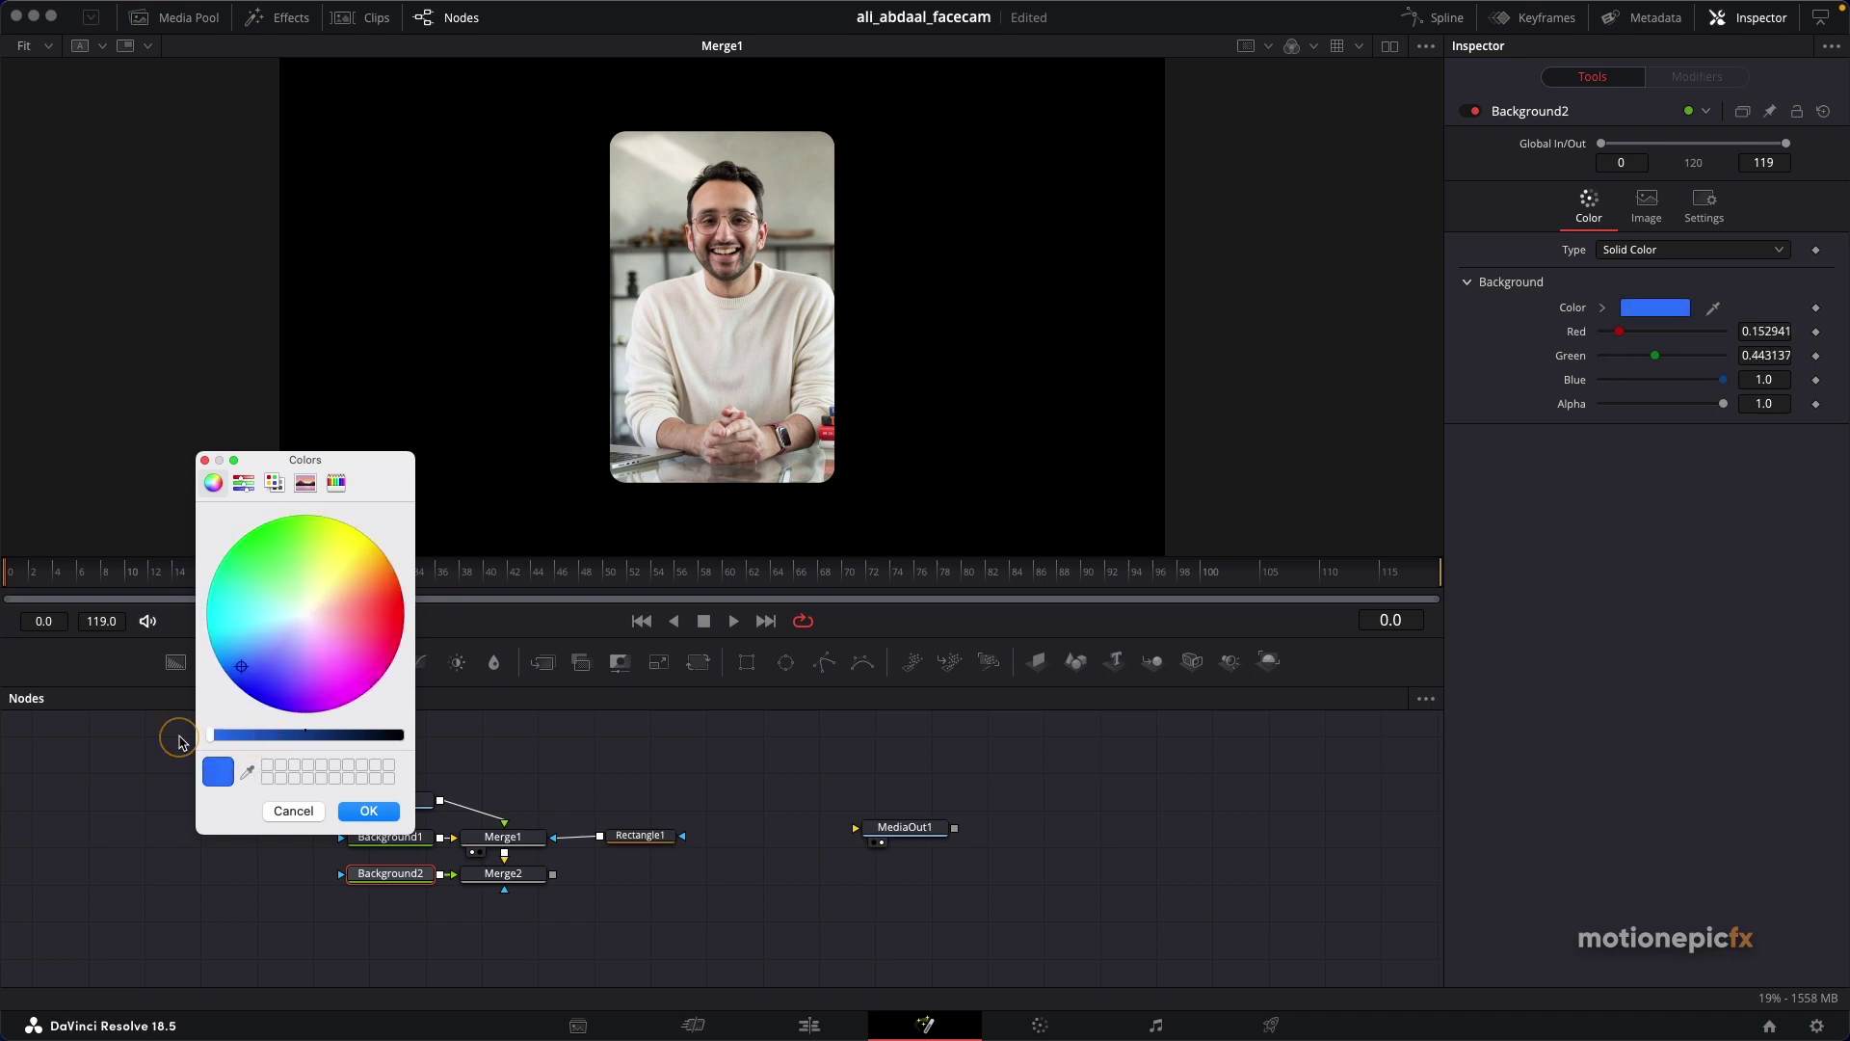
left_click_drag(248, 672, 243, 678)
left_click(368, 810)
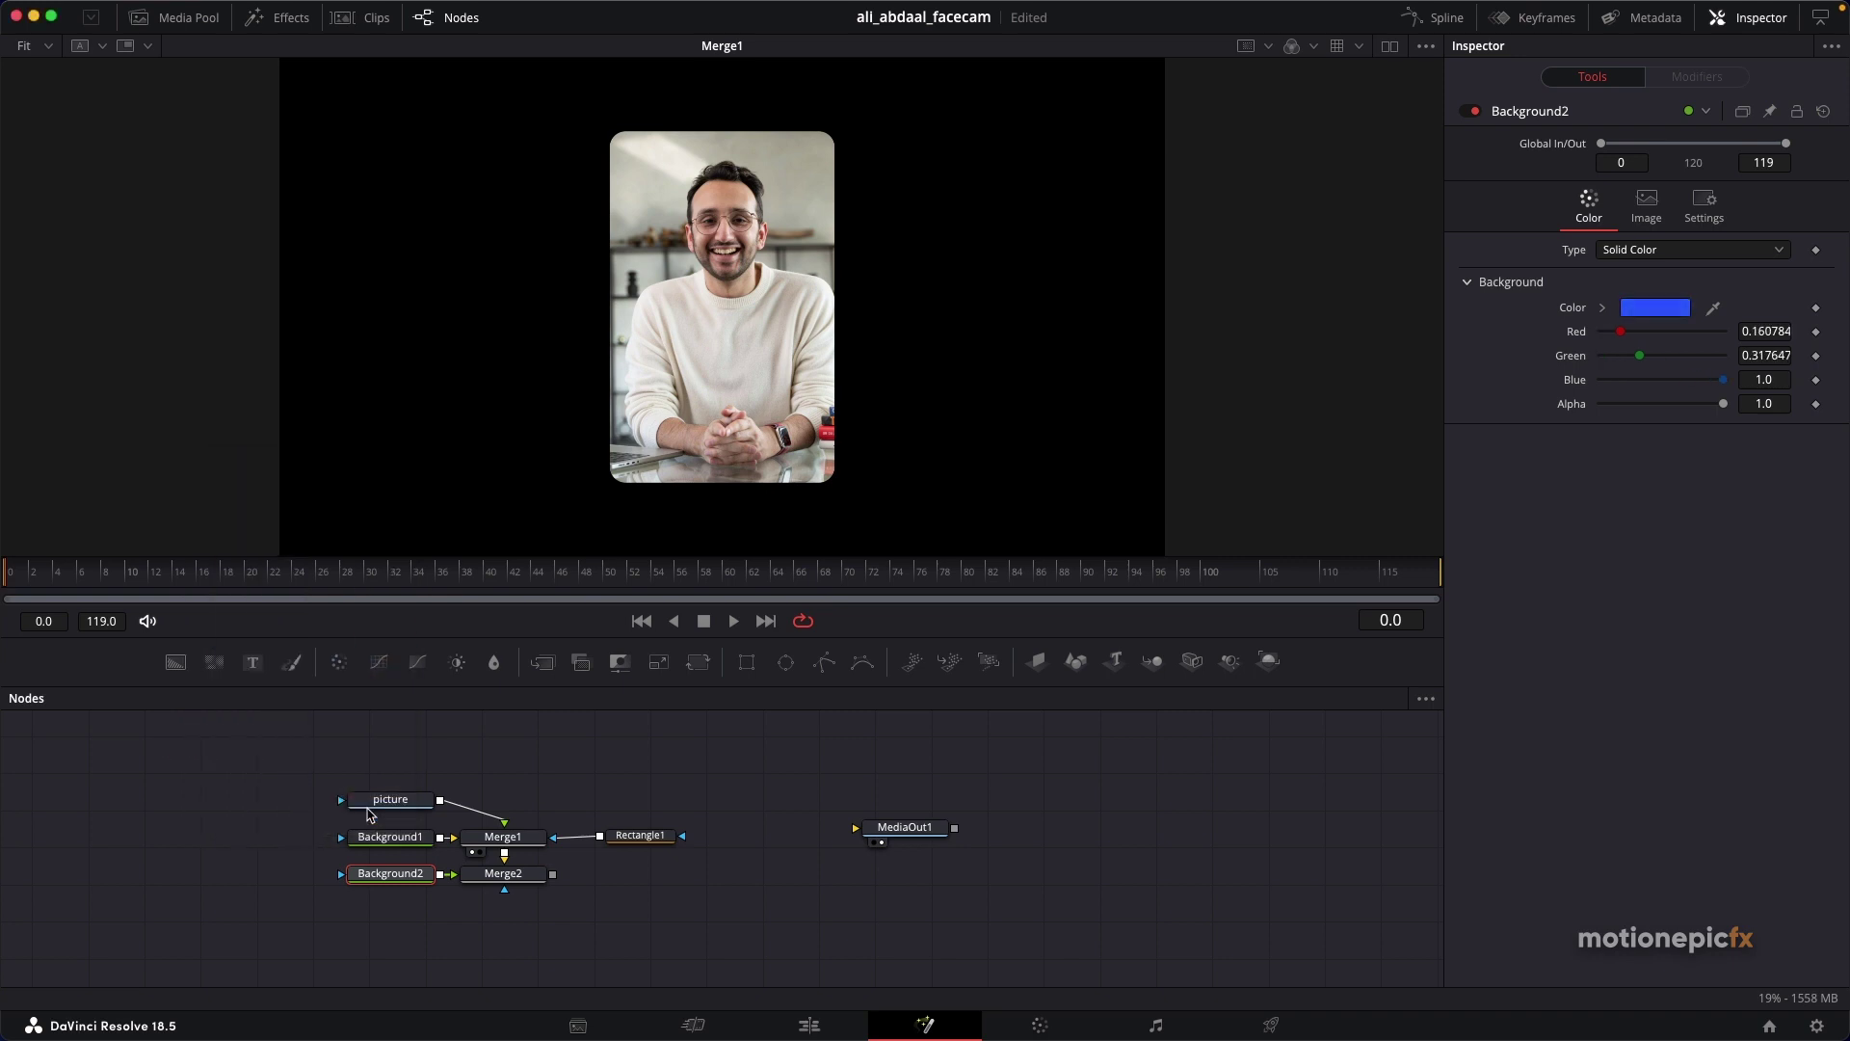
left_click(492, 880)
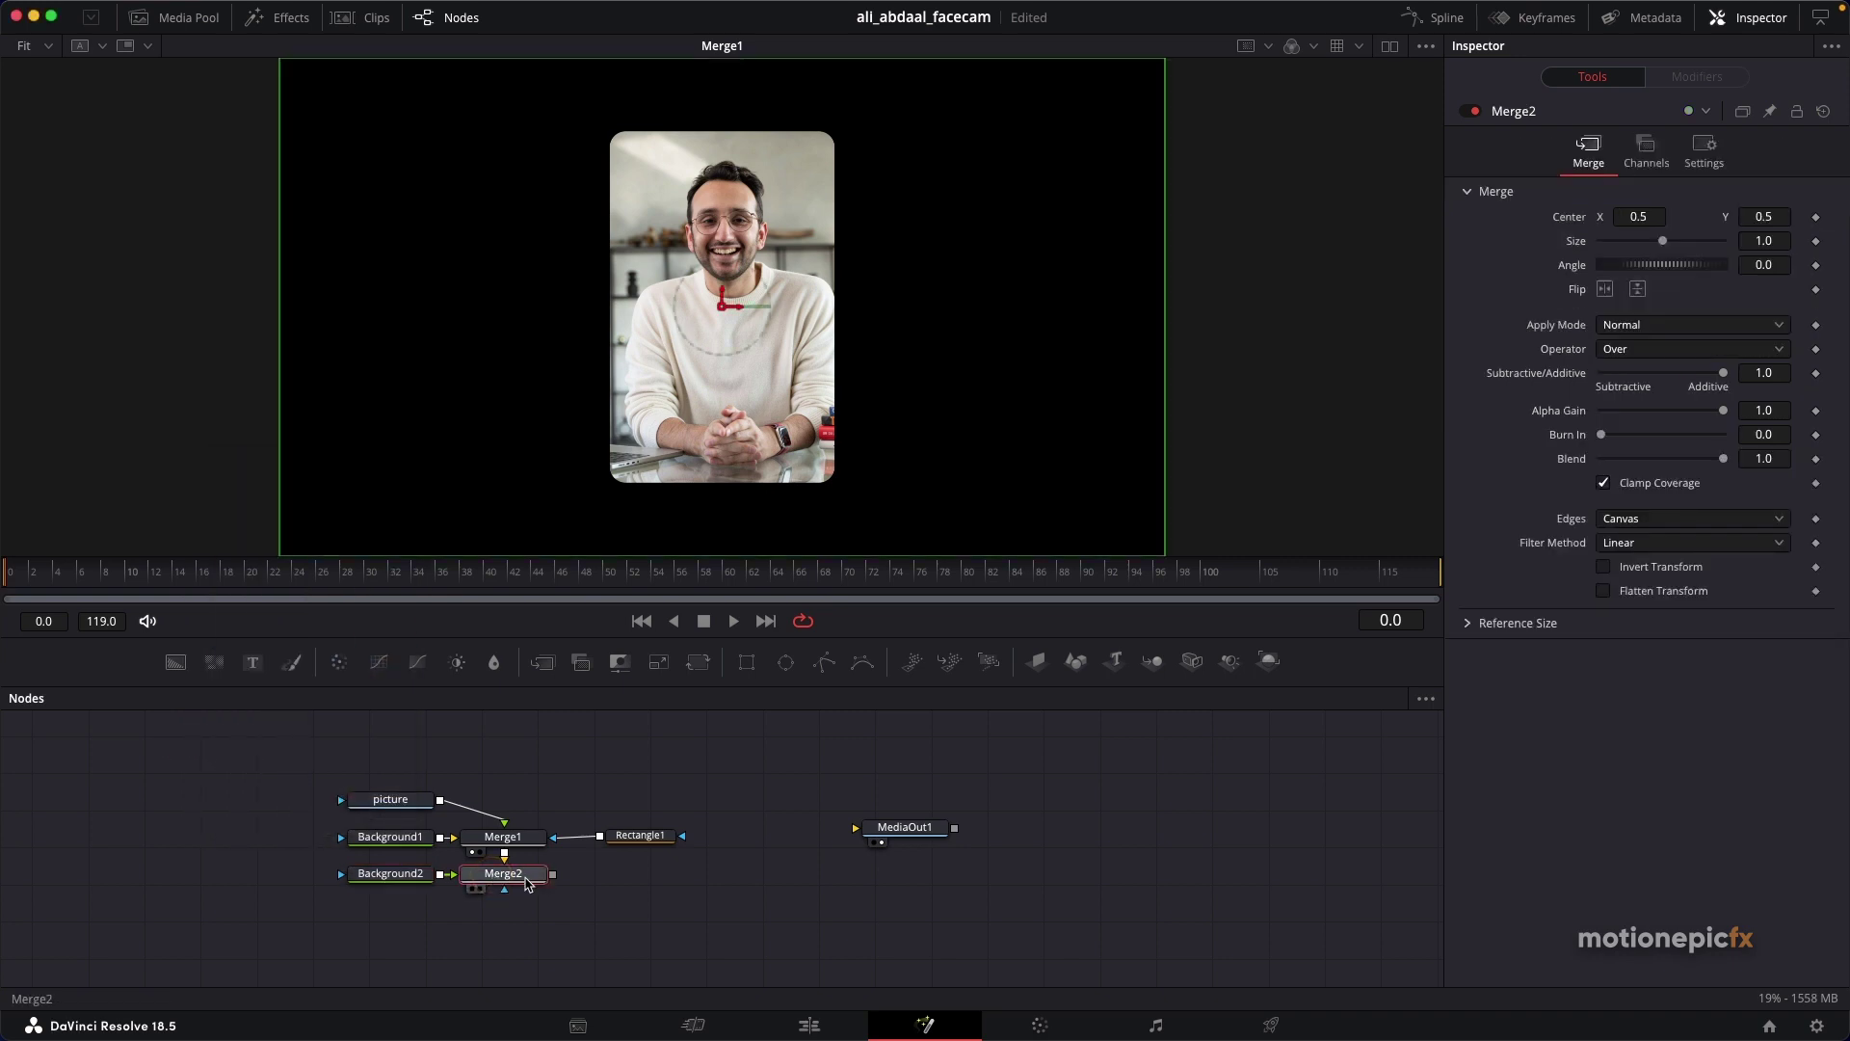
left_click_drag(525, 884, 726, 373)
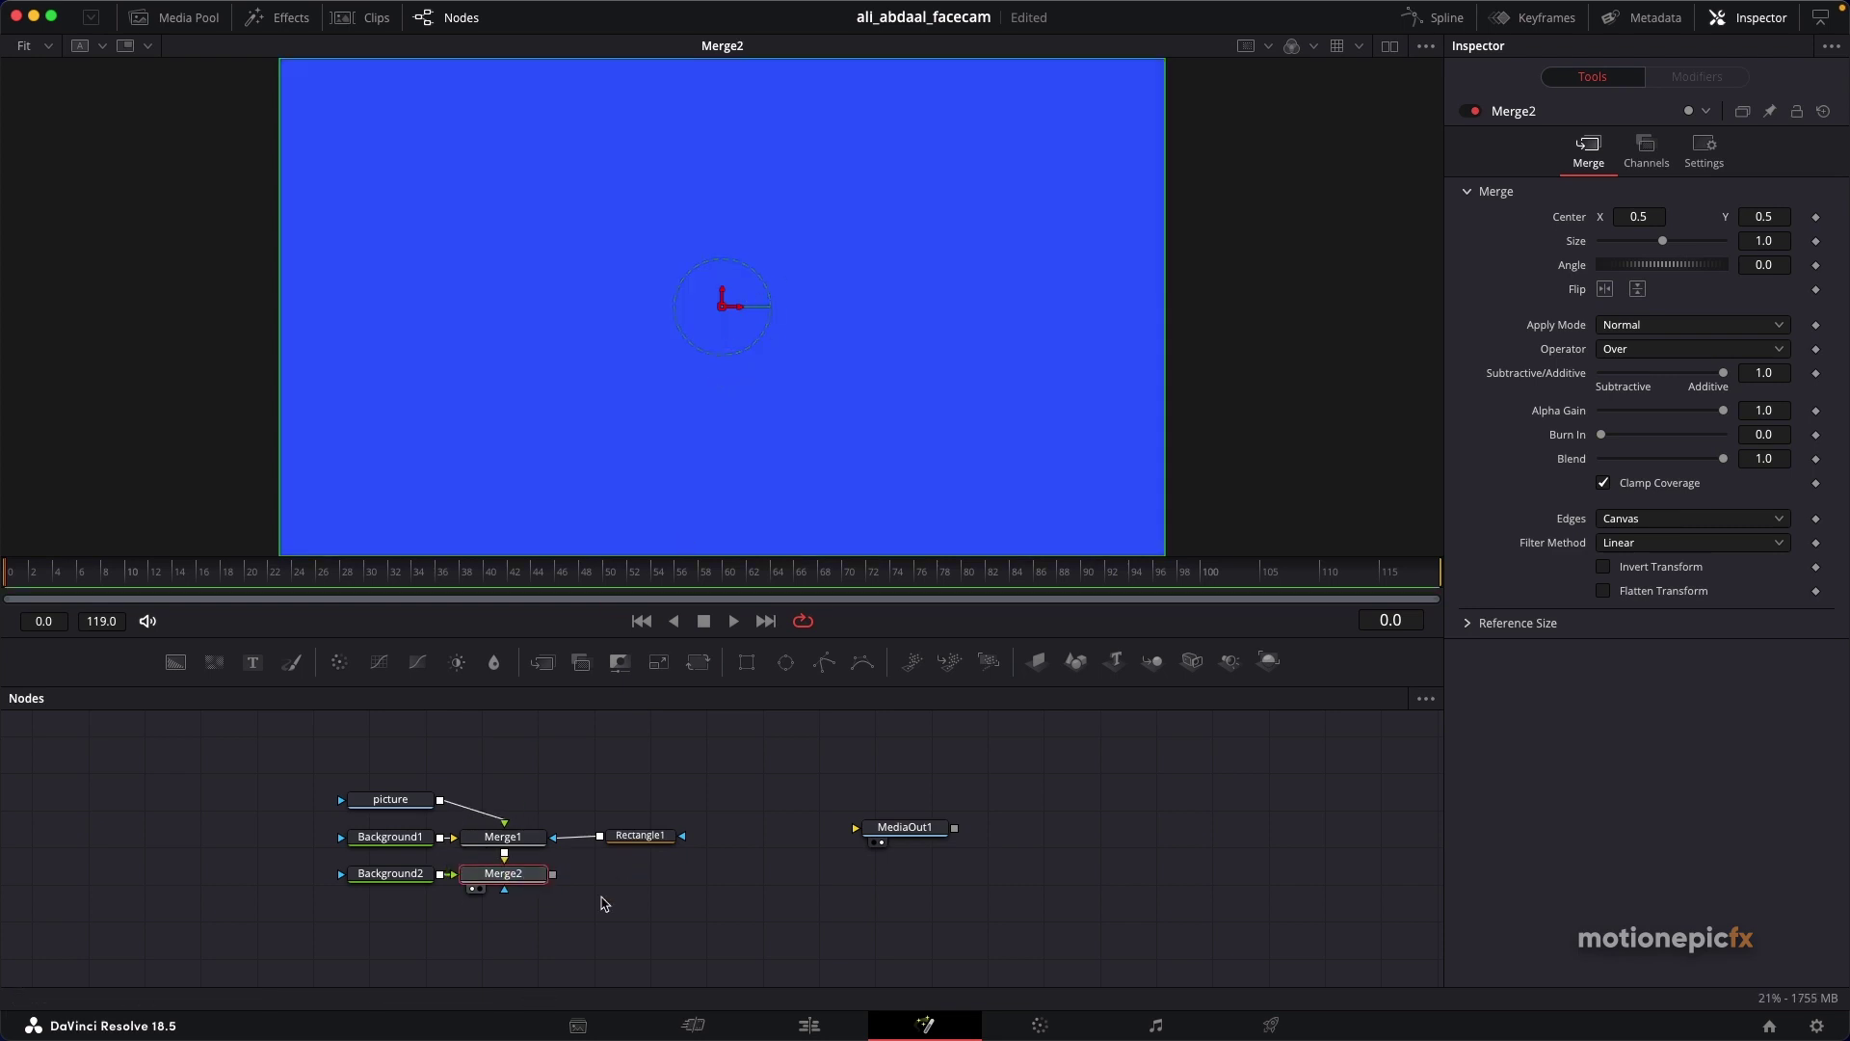
Step: Duplicate the Rectangle1 mask and connect the copy to Merge2 as its effect mask
left_click(652, 836)
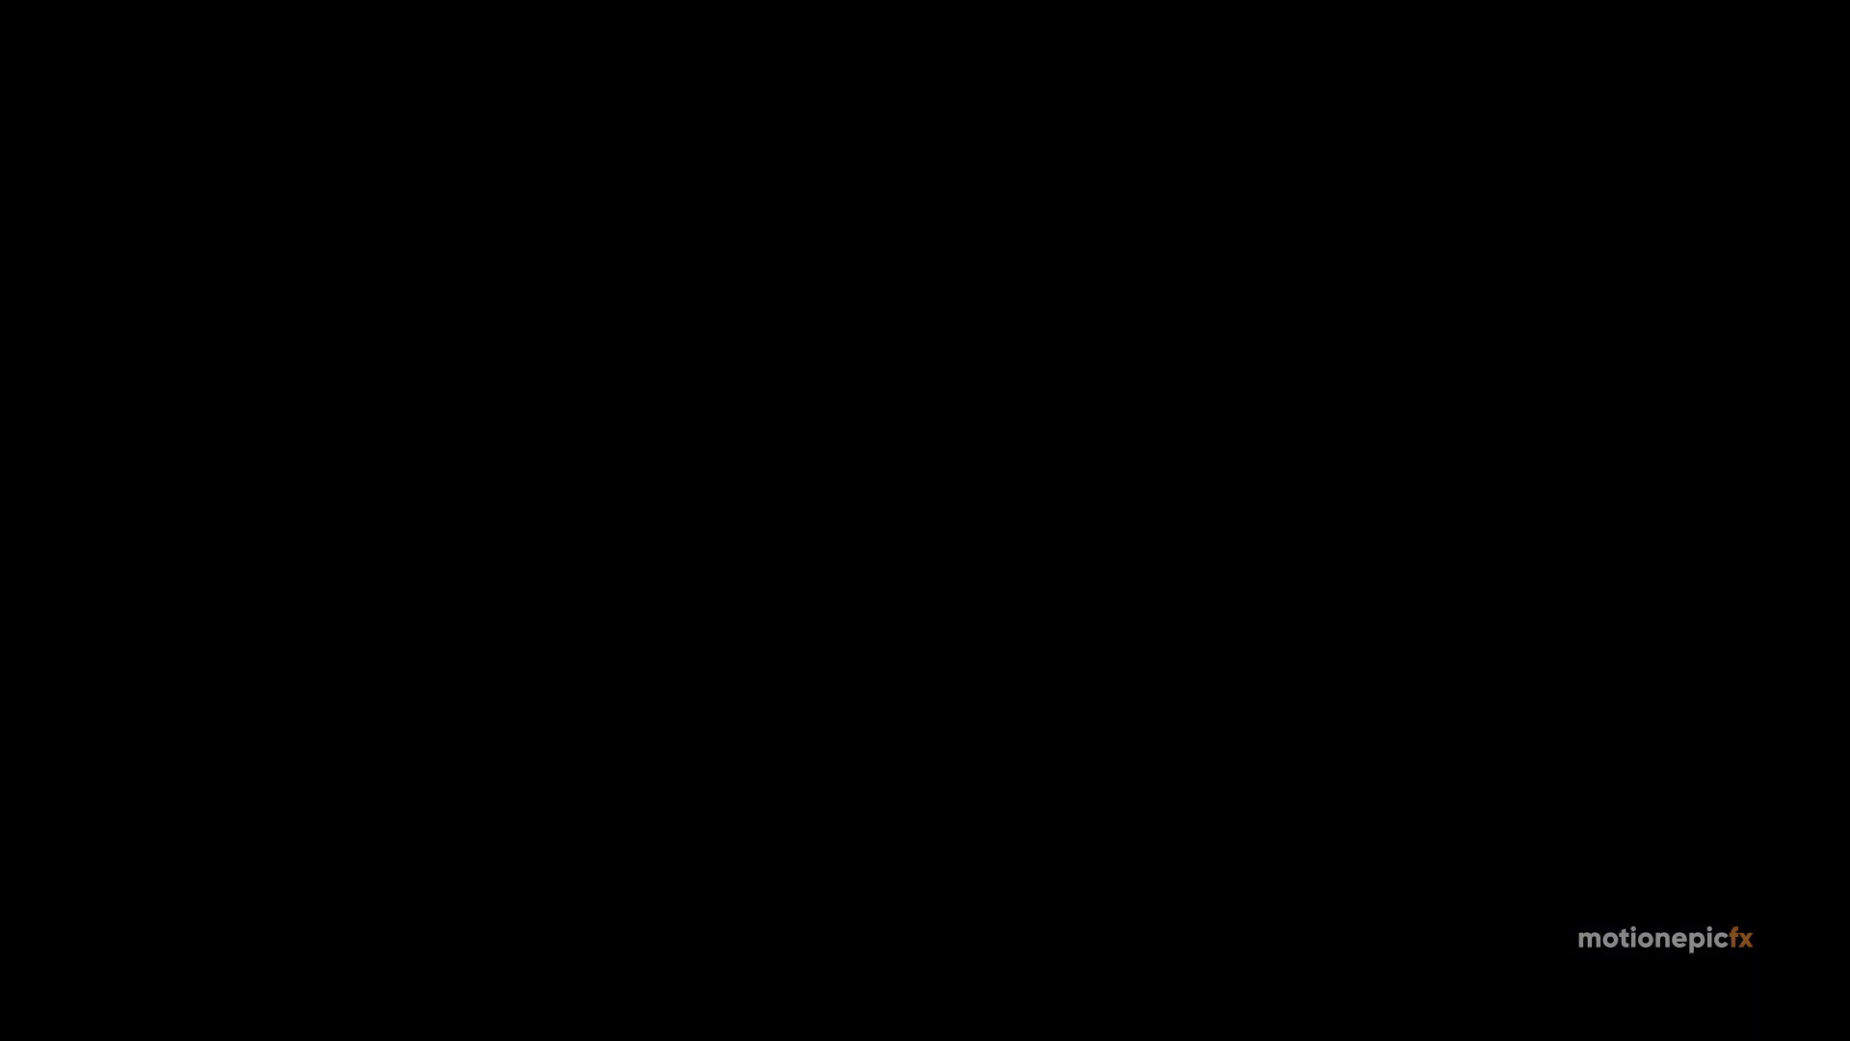
key("super+v")
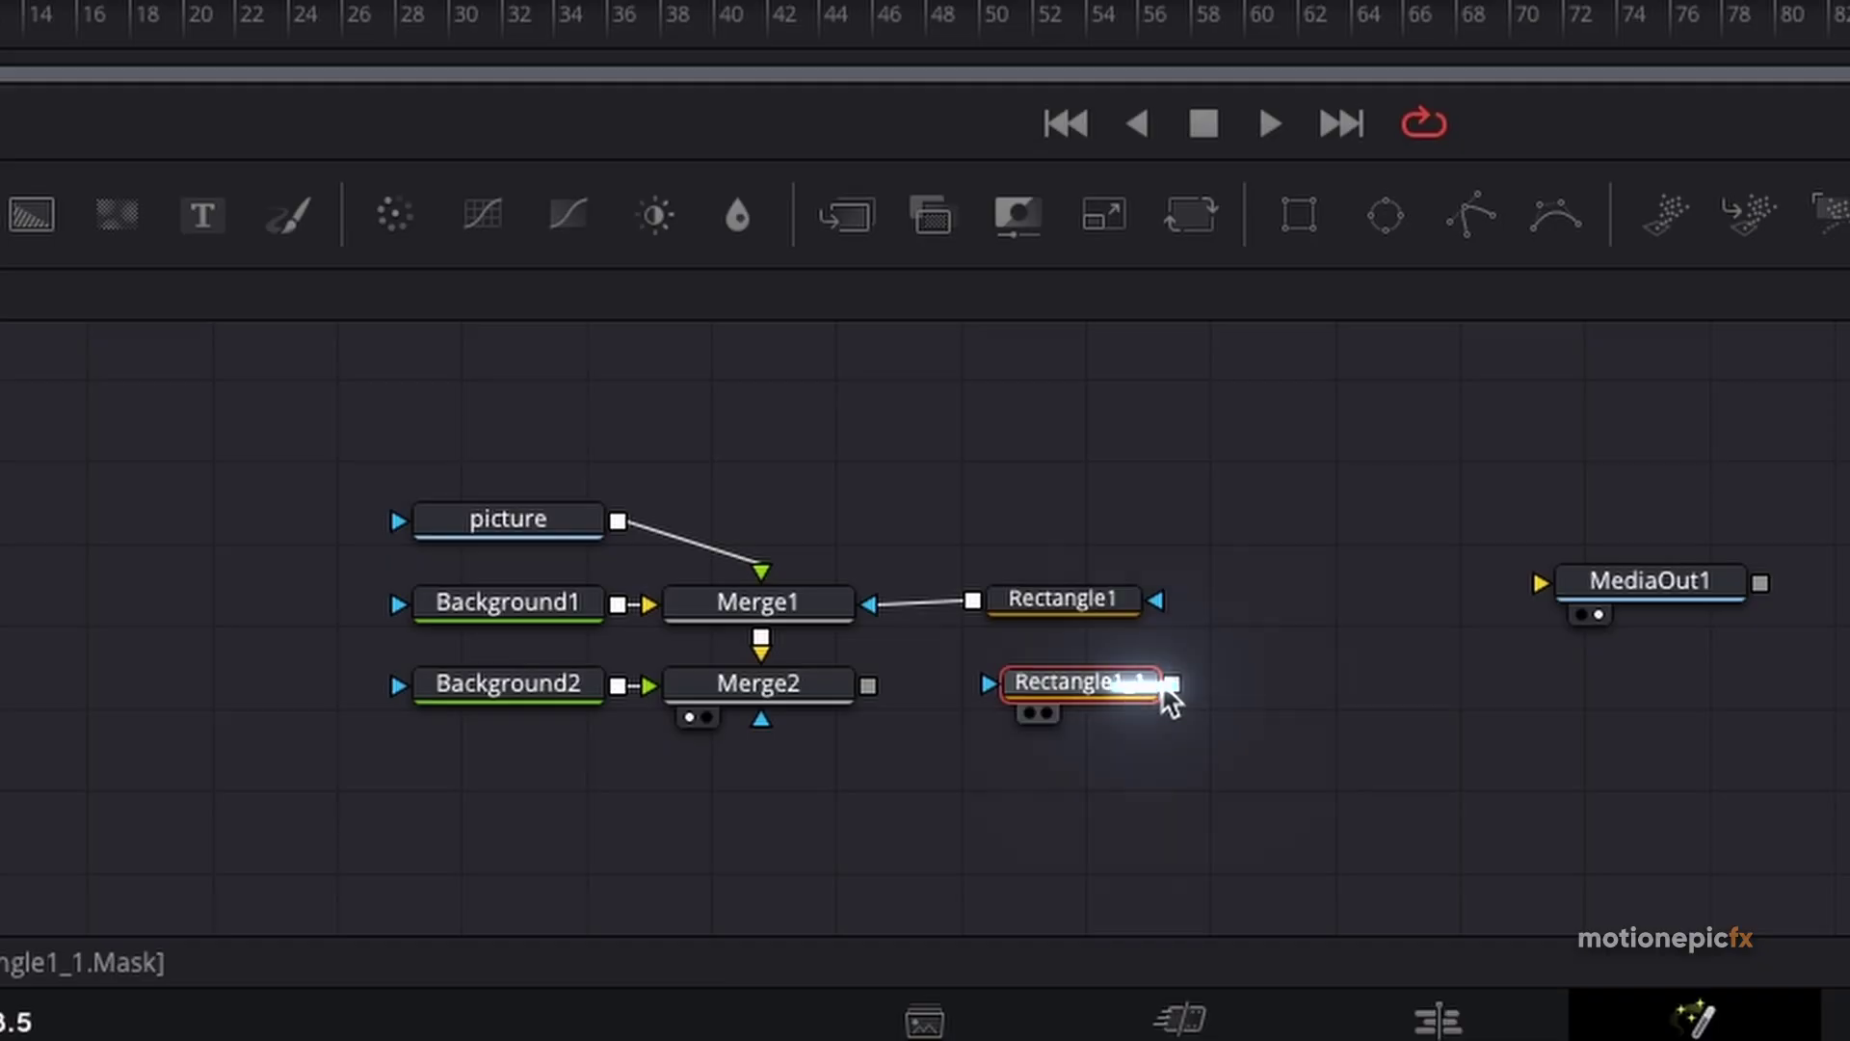
left_click_drag(685, 874, 540, 874)
left_click_drag(840, 681, 759, 721)
left_click_drag(757, 721, 760, 719)
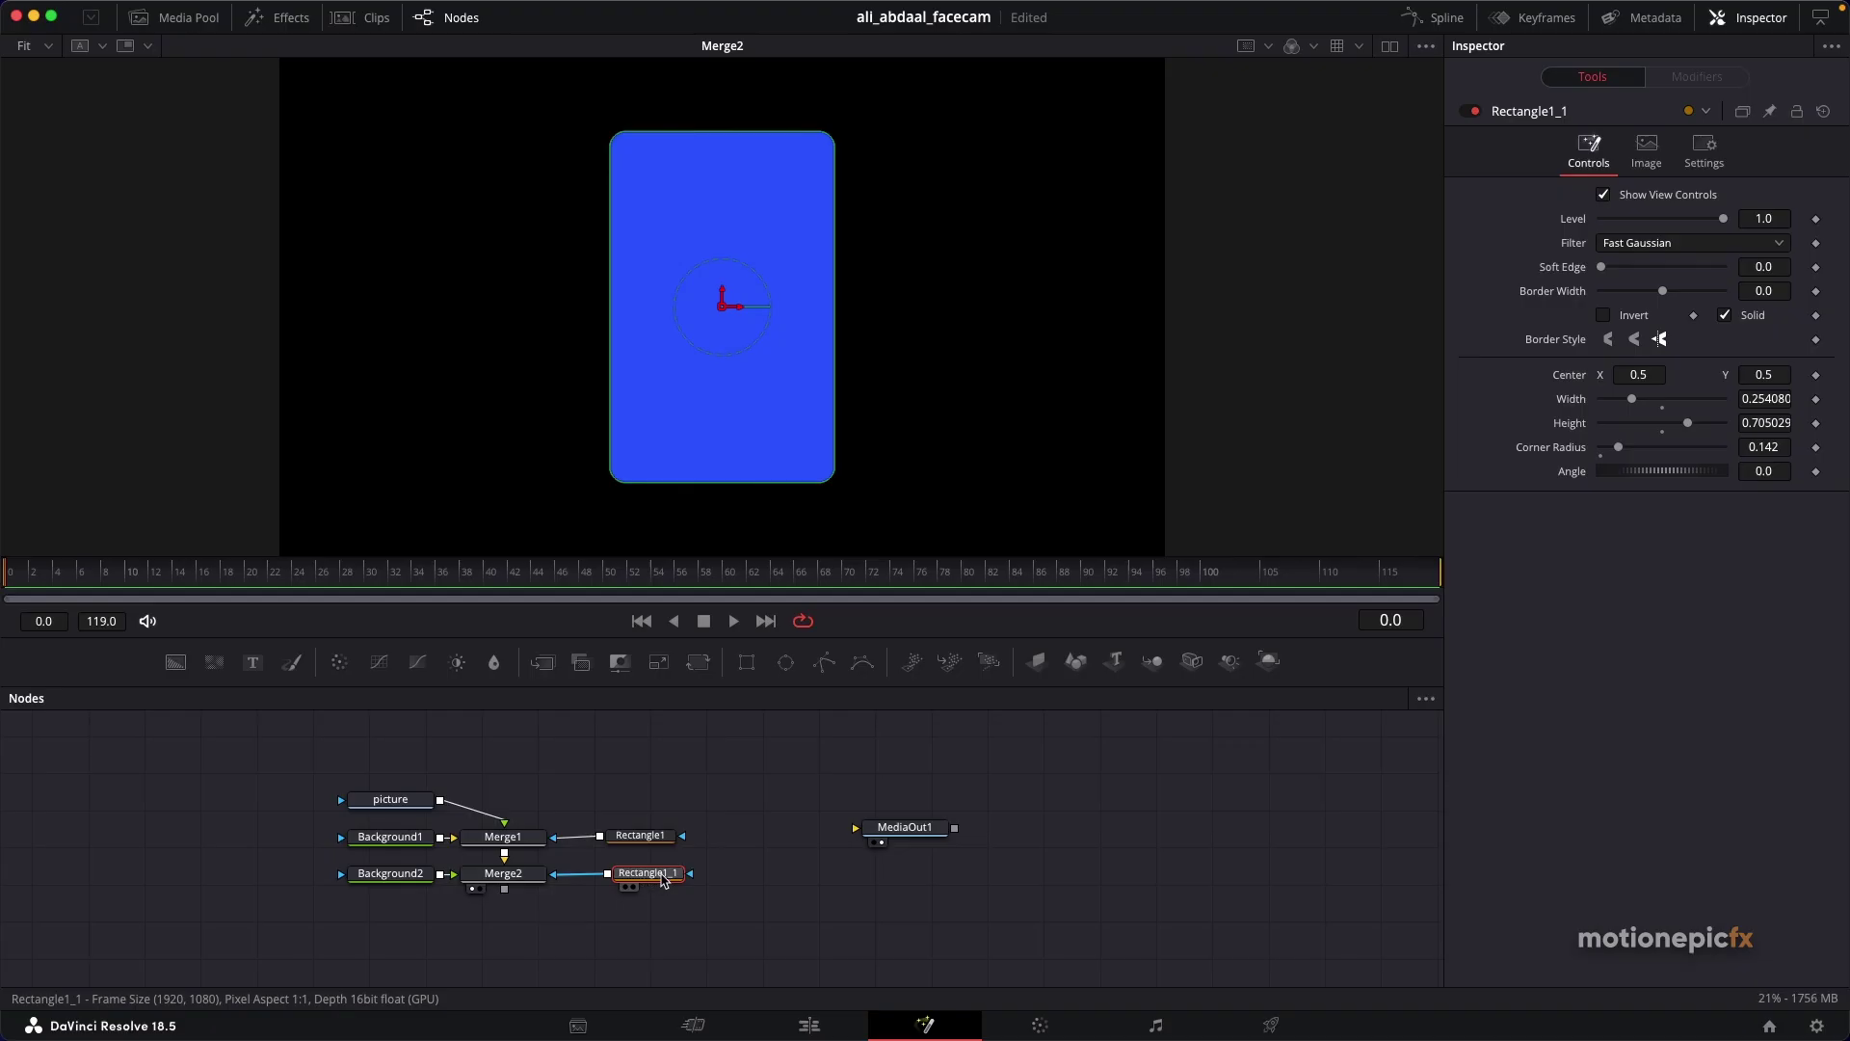
Step: Rename the copied mask node on Merge2 as Rectangle2
right_click(663, 880)
left_click(718, 761)
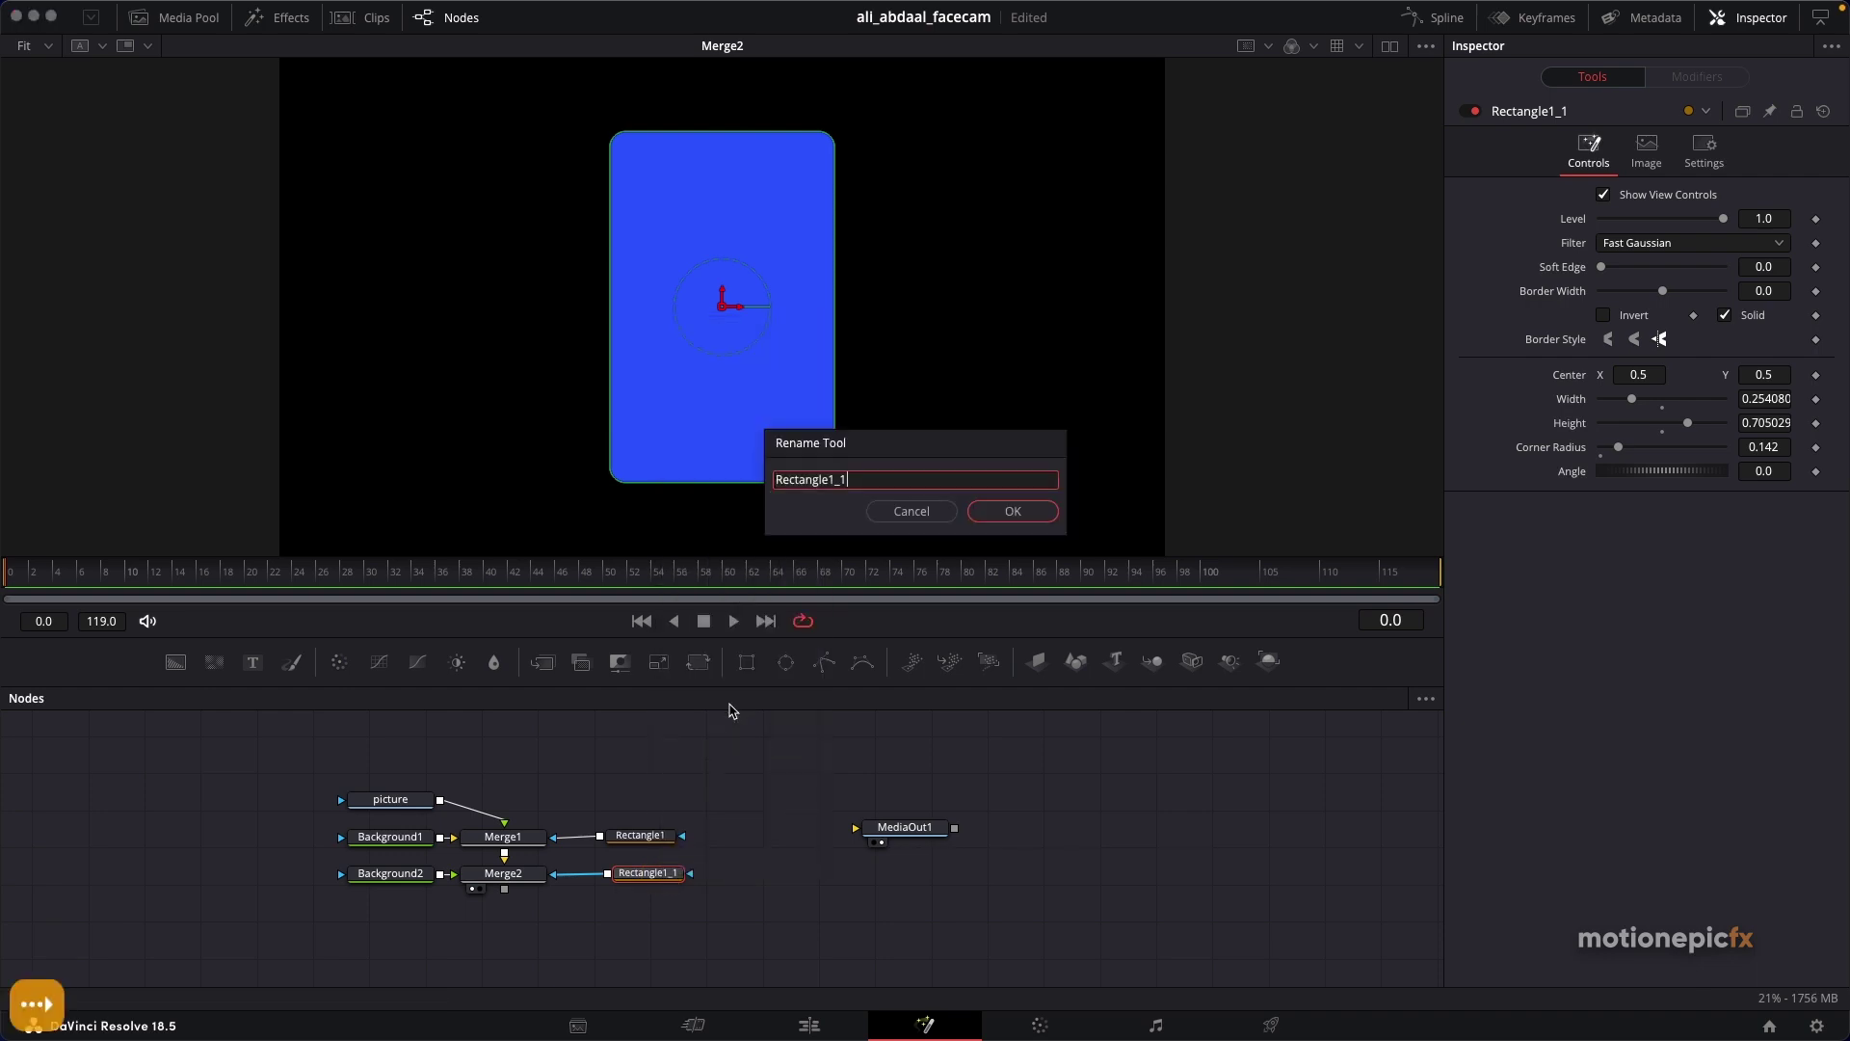
key("BackSpace")
key("BackSpace")
key("BackSpace")
type("2")
key("Return")
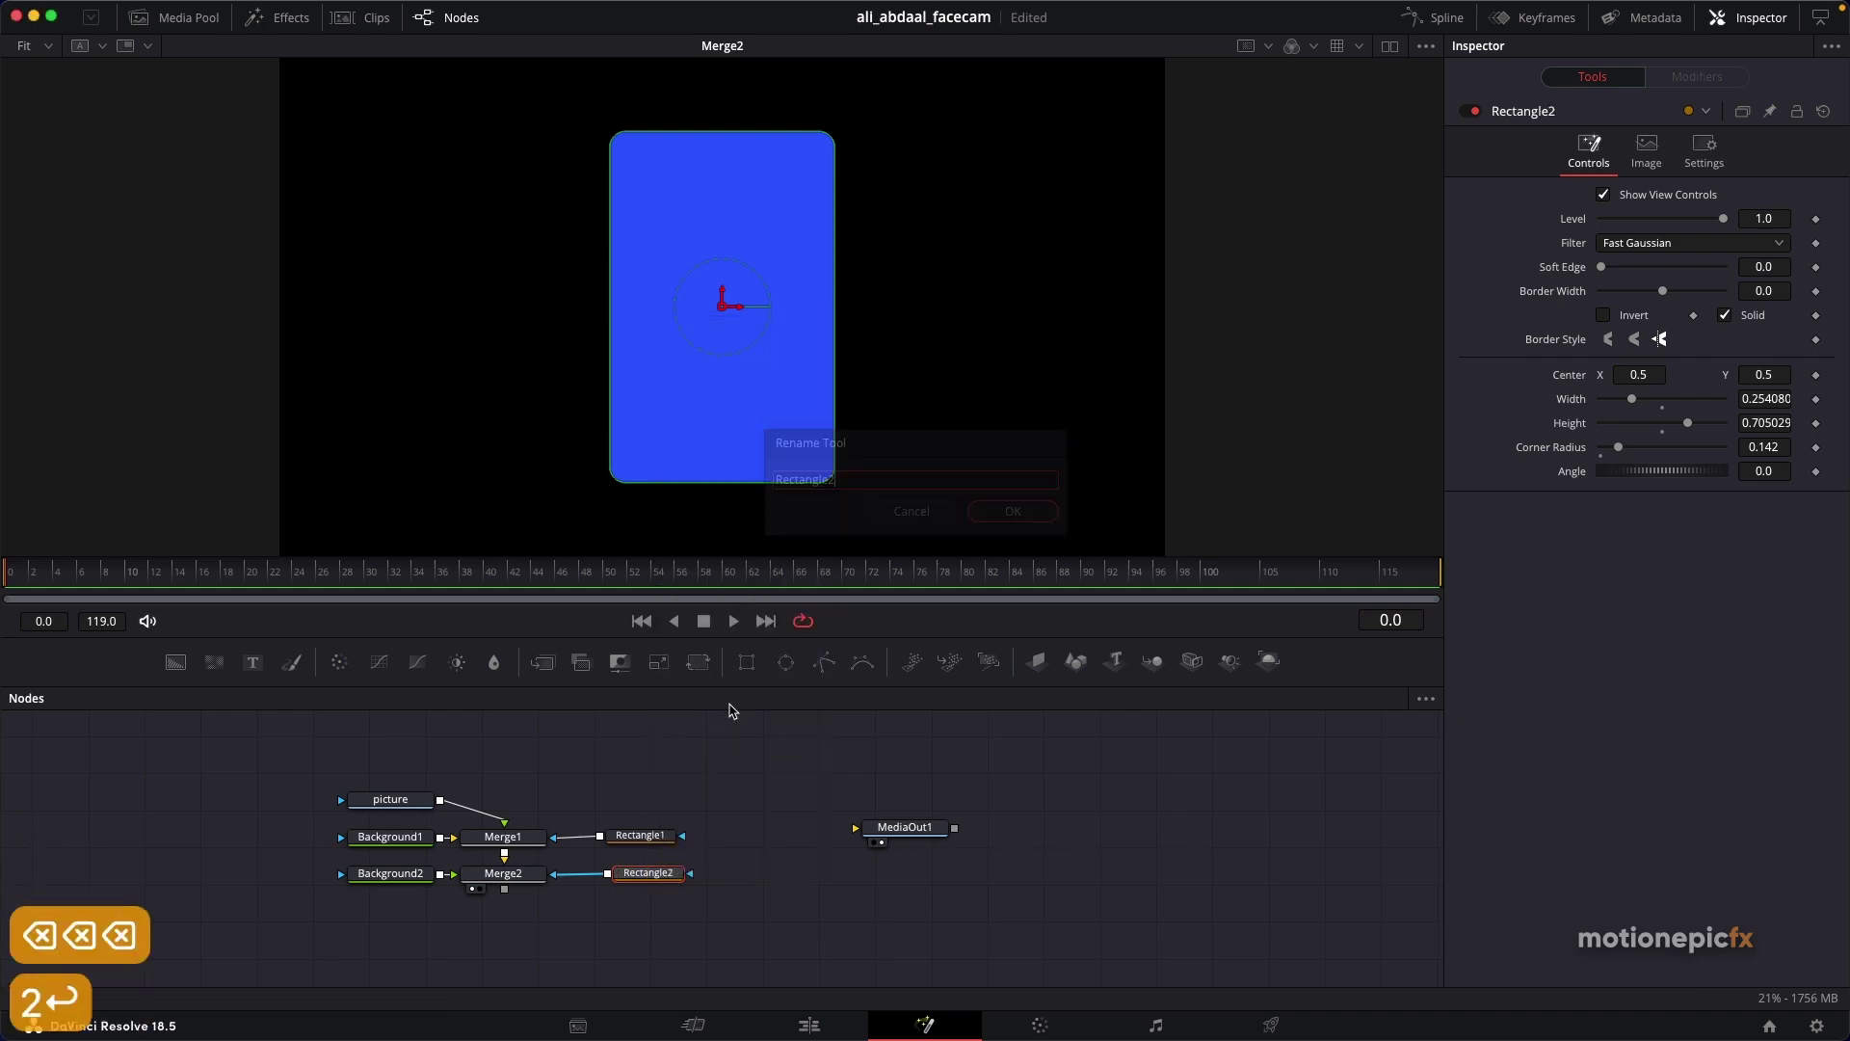
Step: Make the Rectangle2 mask an outline by turning off Solid and setting the border width to about 0.0053
left_click(1725, 317)
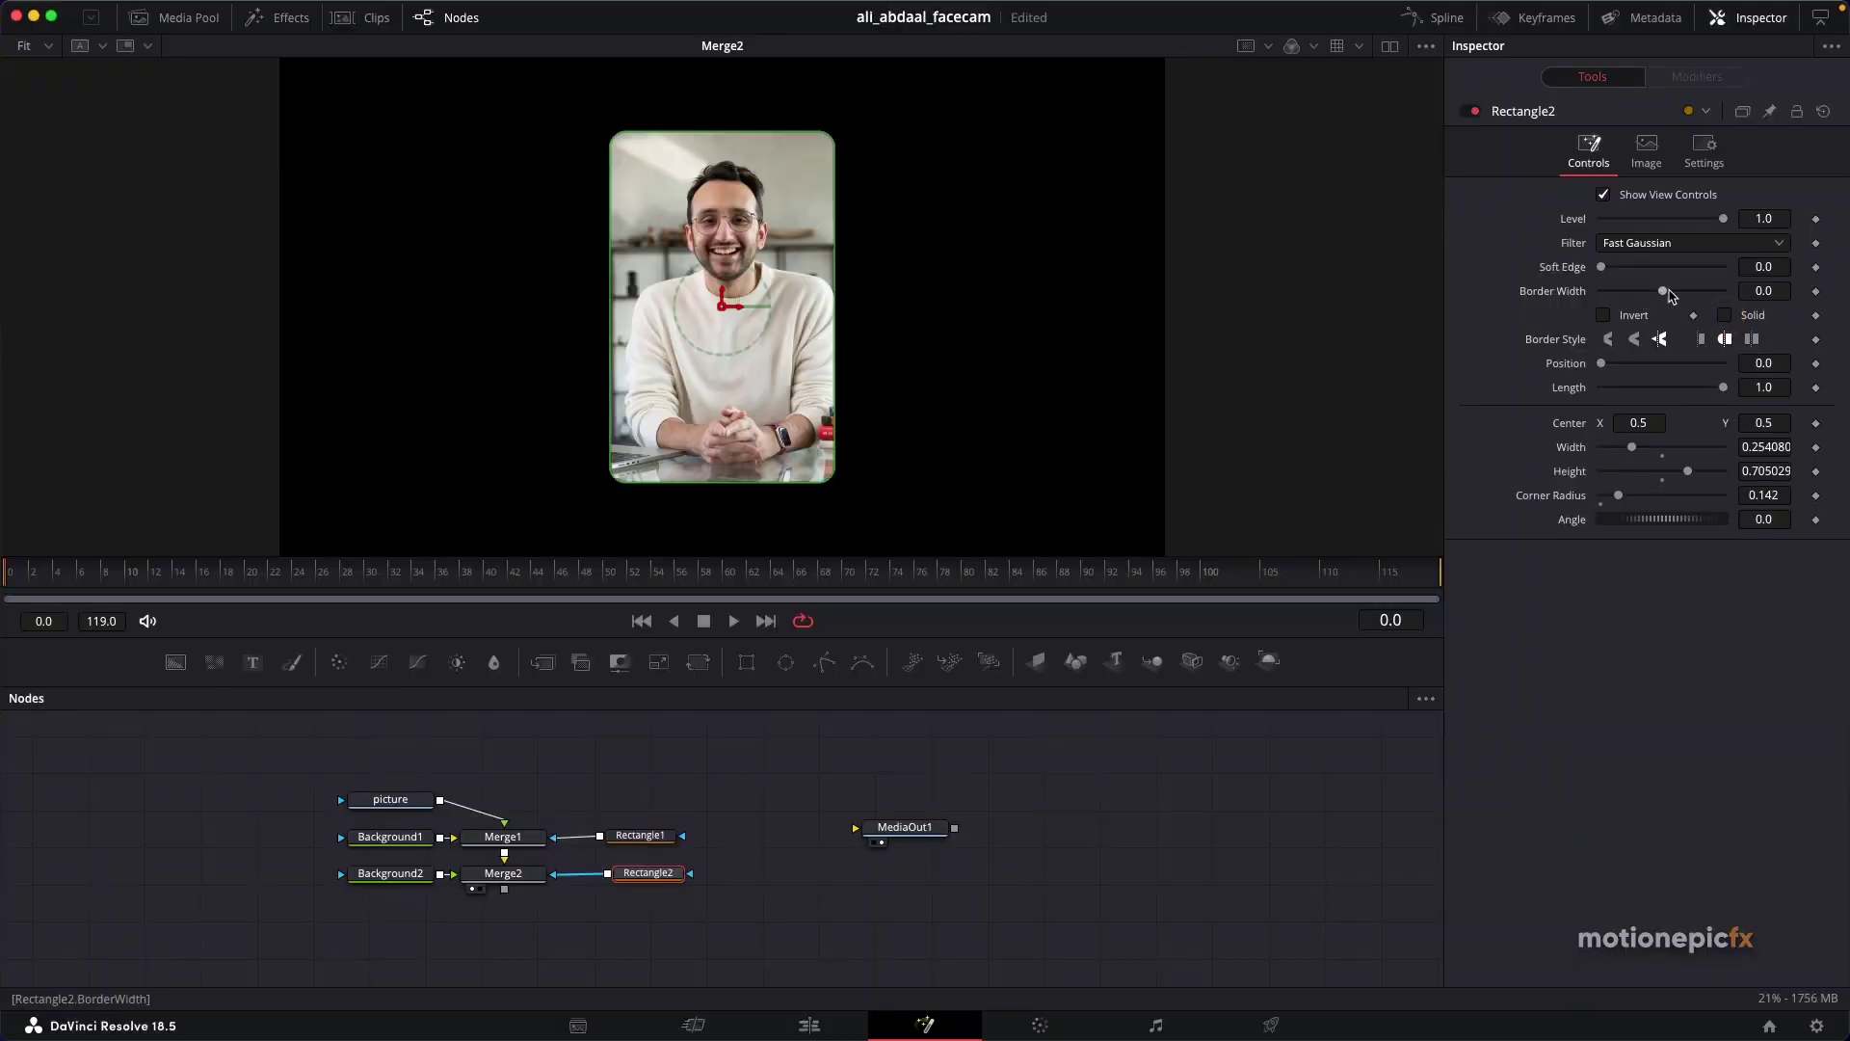
left_click_drag(1665, 295, 1675, 297)
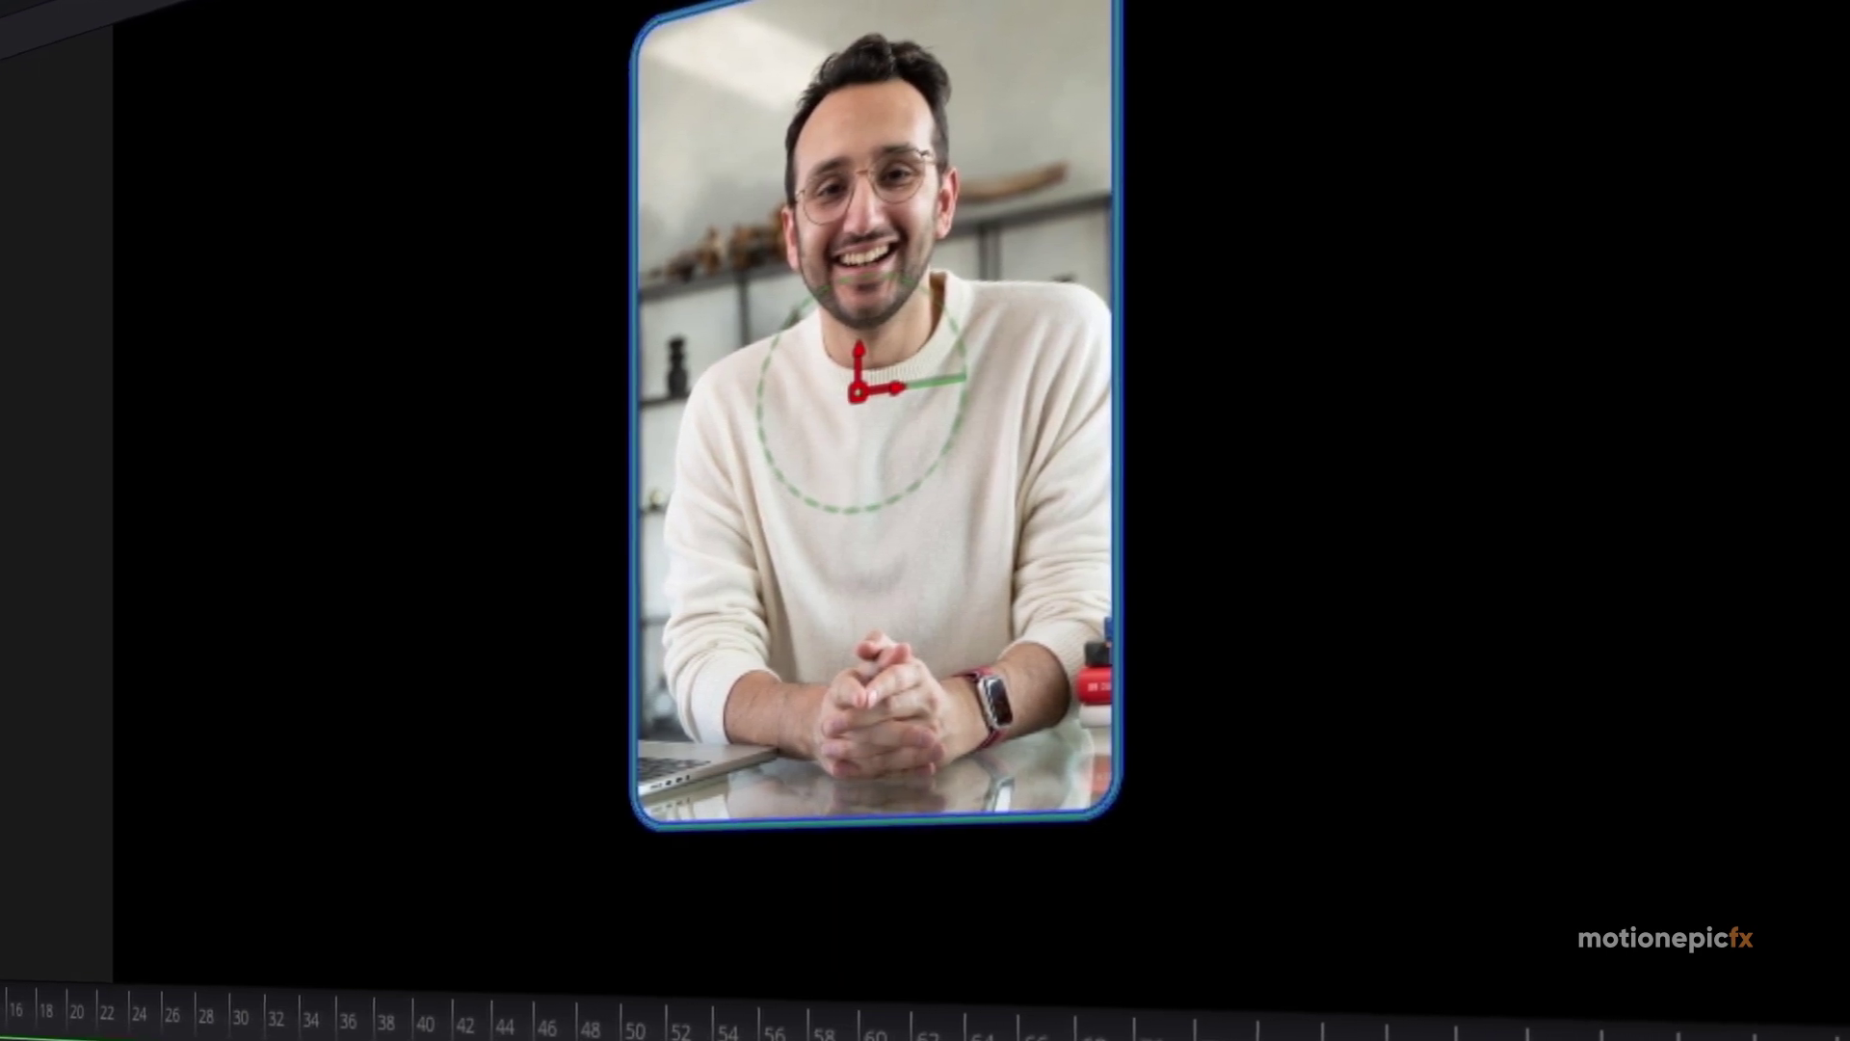
Step: Add a third Background node merged with the output of Merge2 and color it pure green with Green at 1.0
scroll(517, 917, "down", 2)
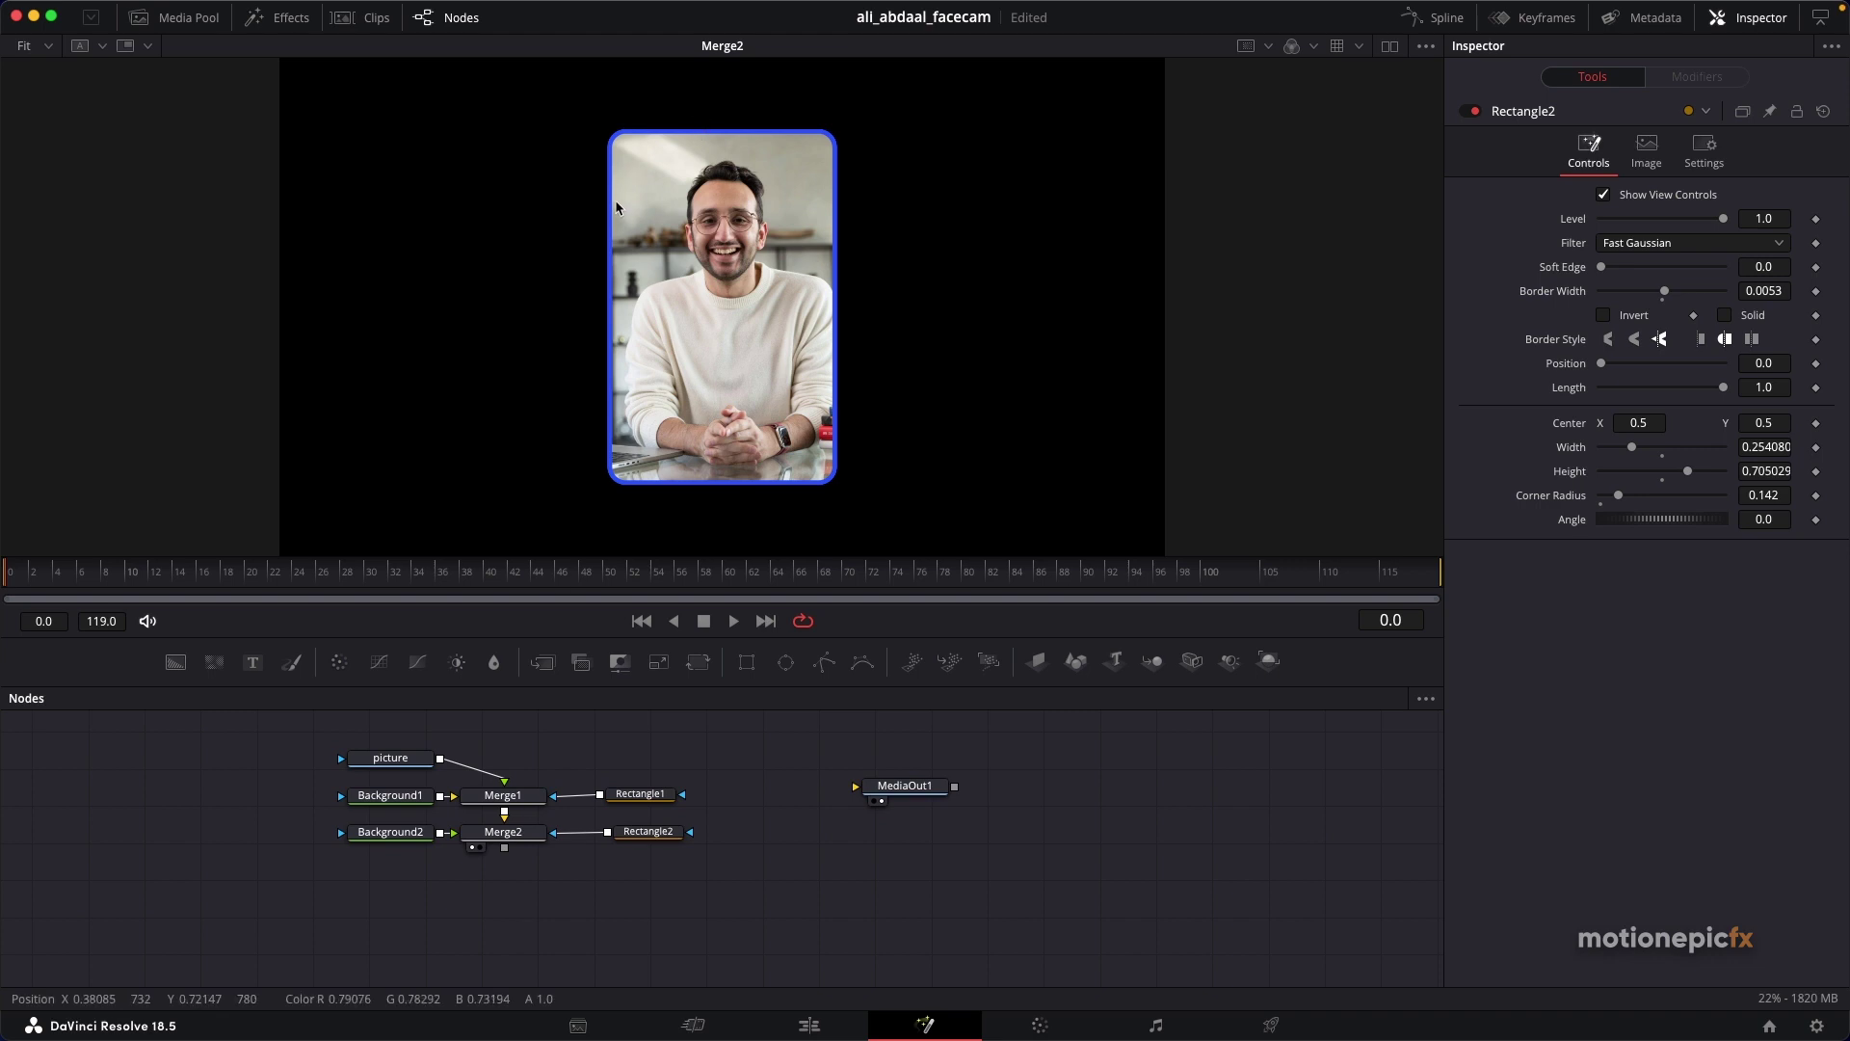
left_click(529, 839)
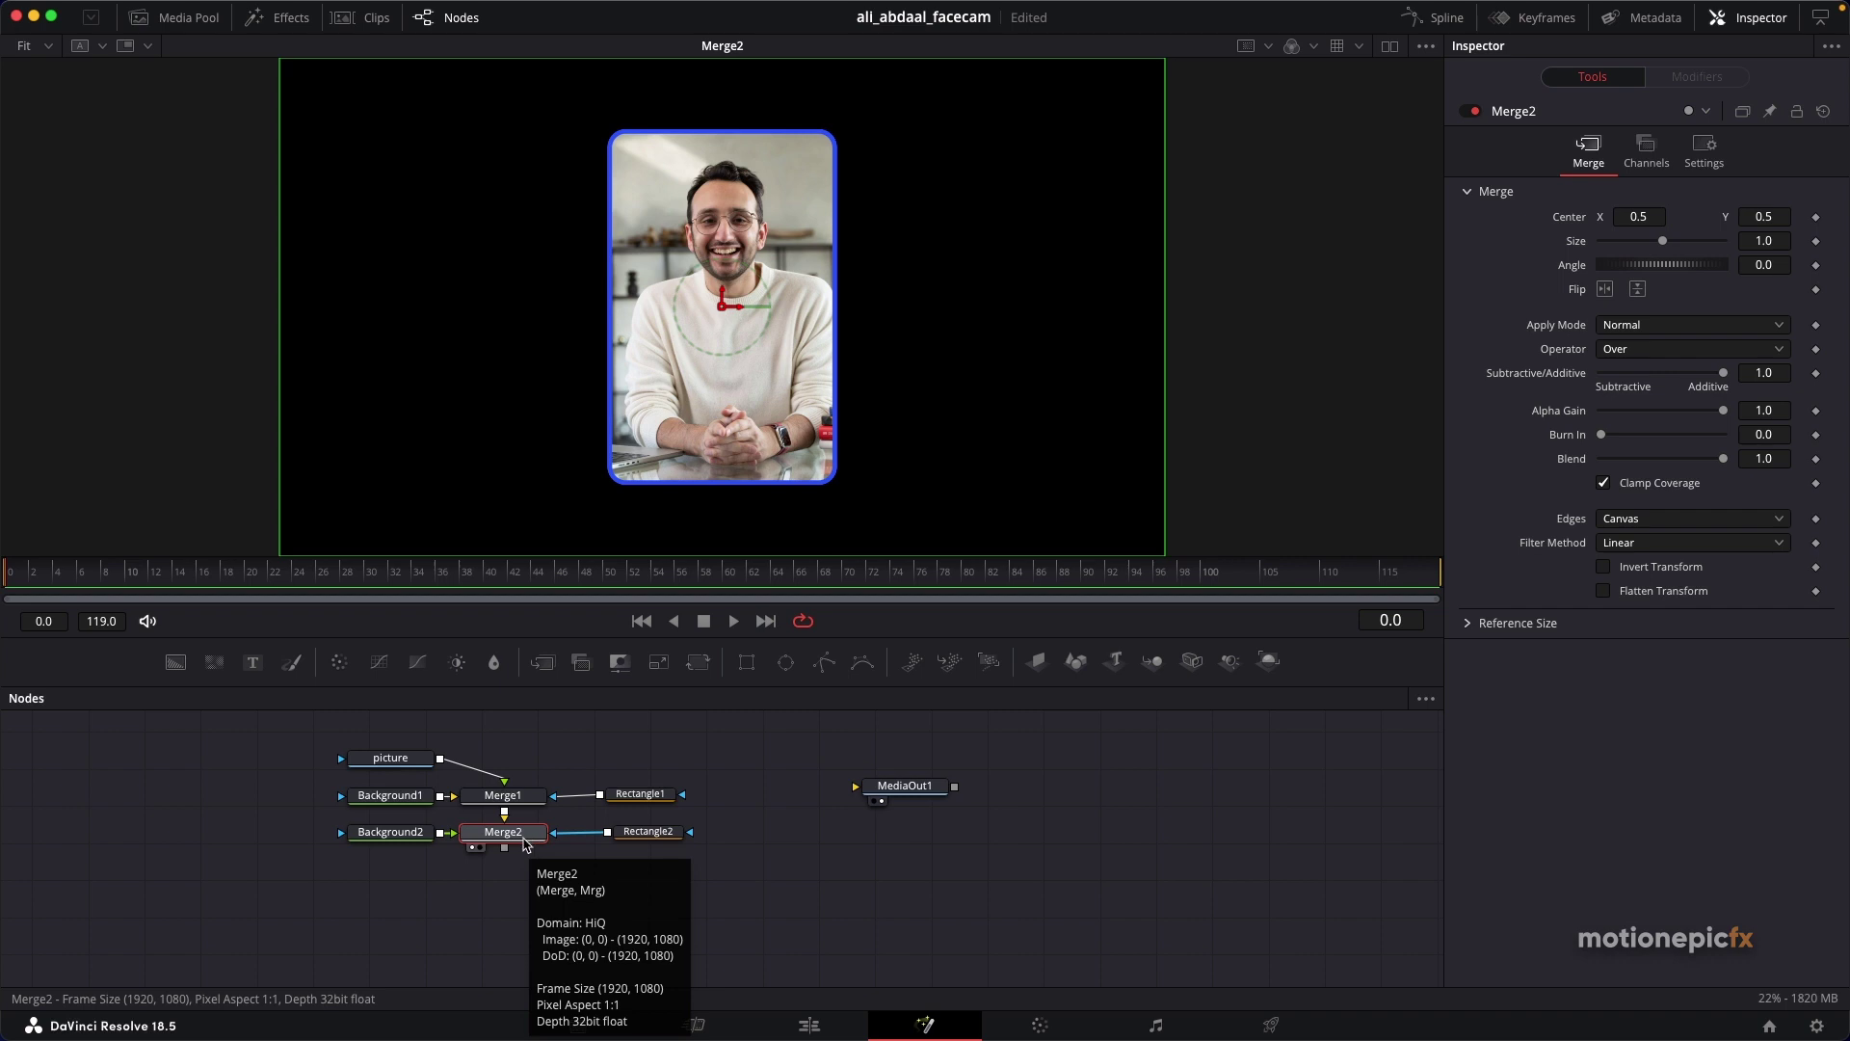
left_click(176, 661)
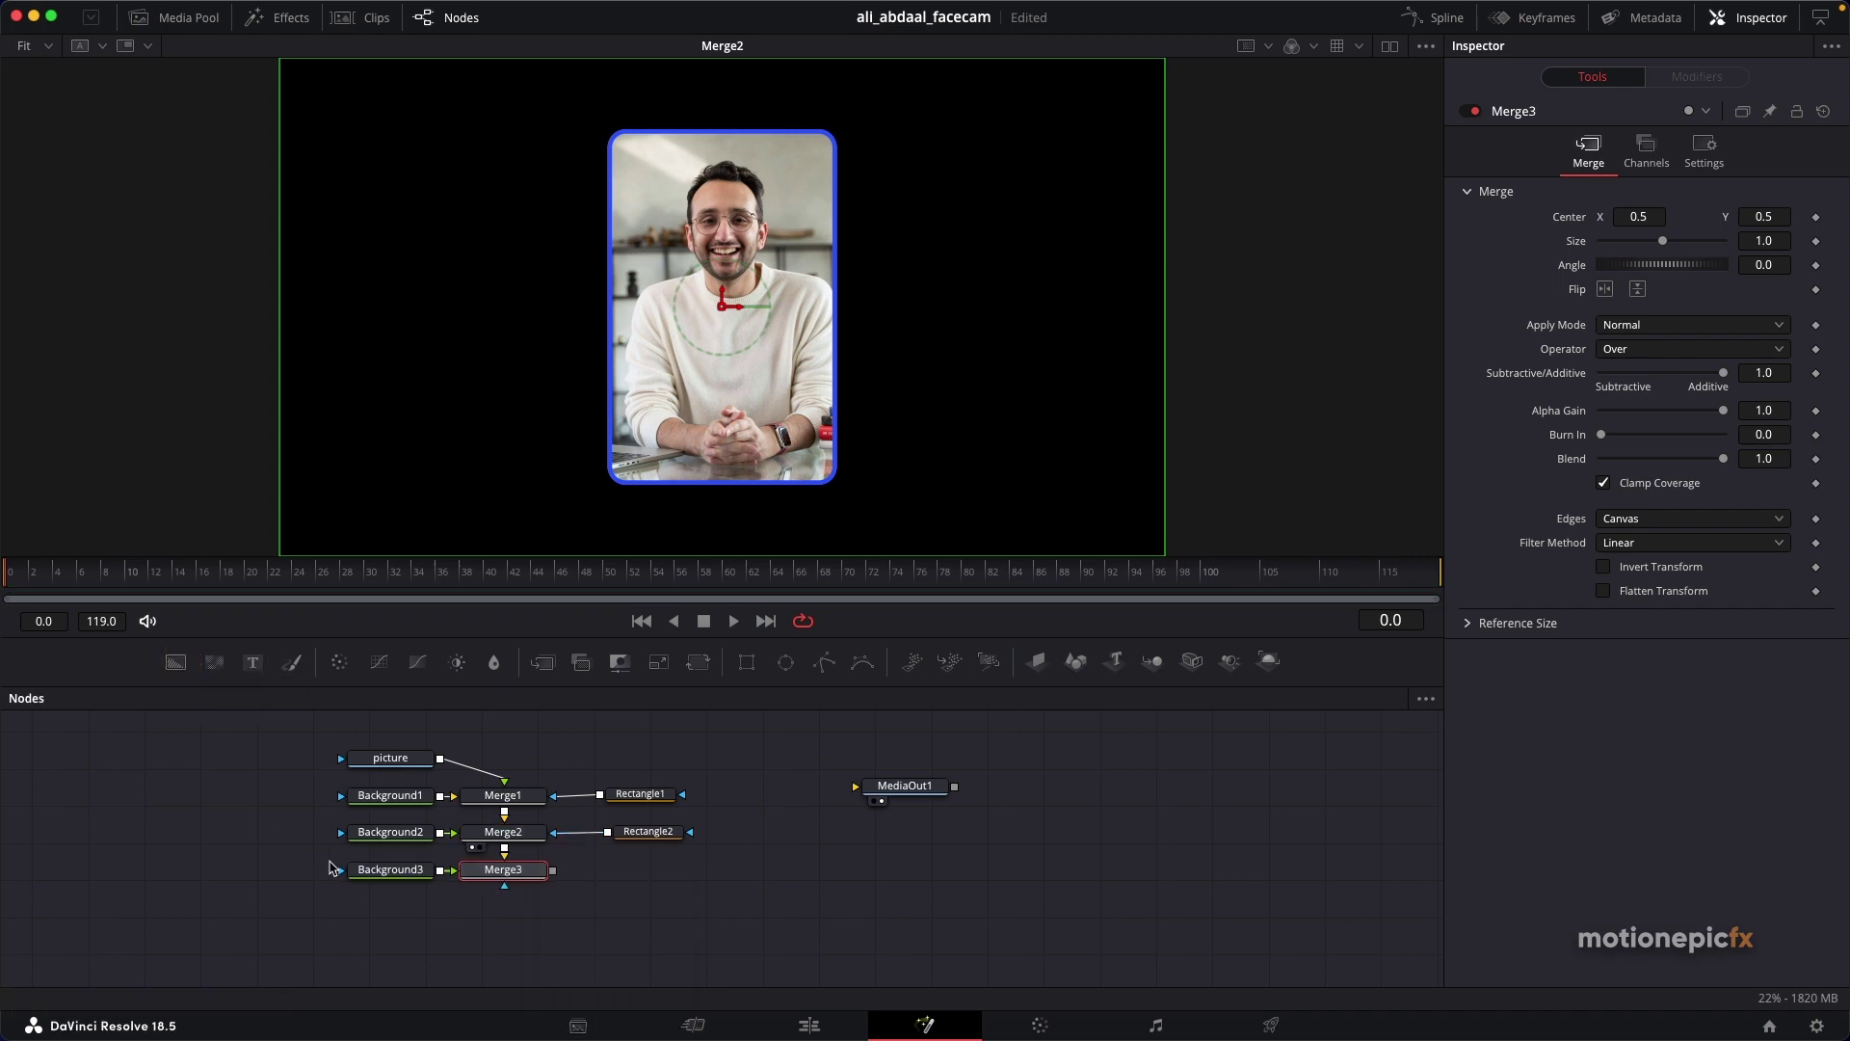
left_click(415, 872)
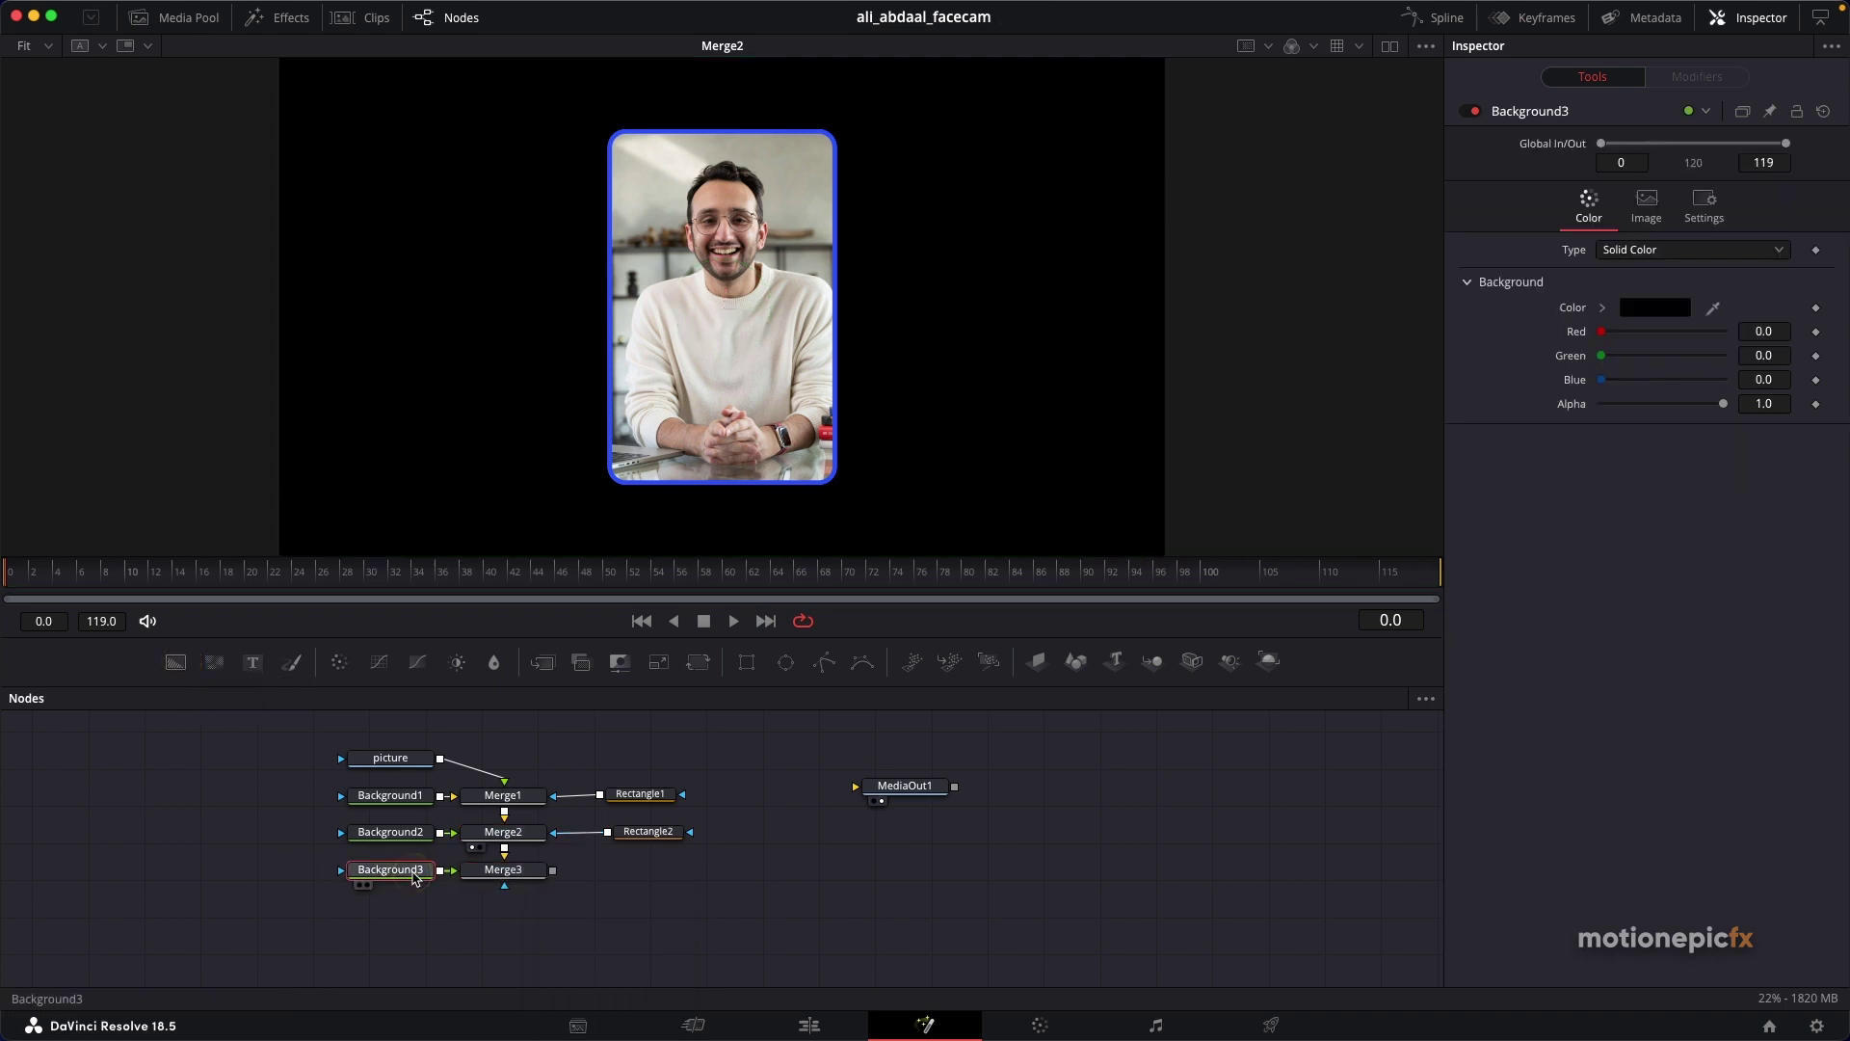
left_click_drag(1606, 359, 1739, 363)
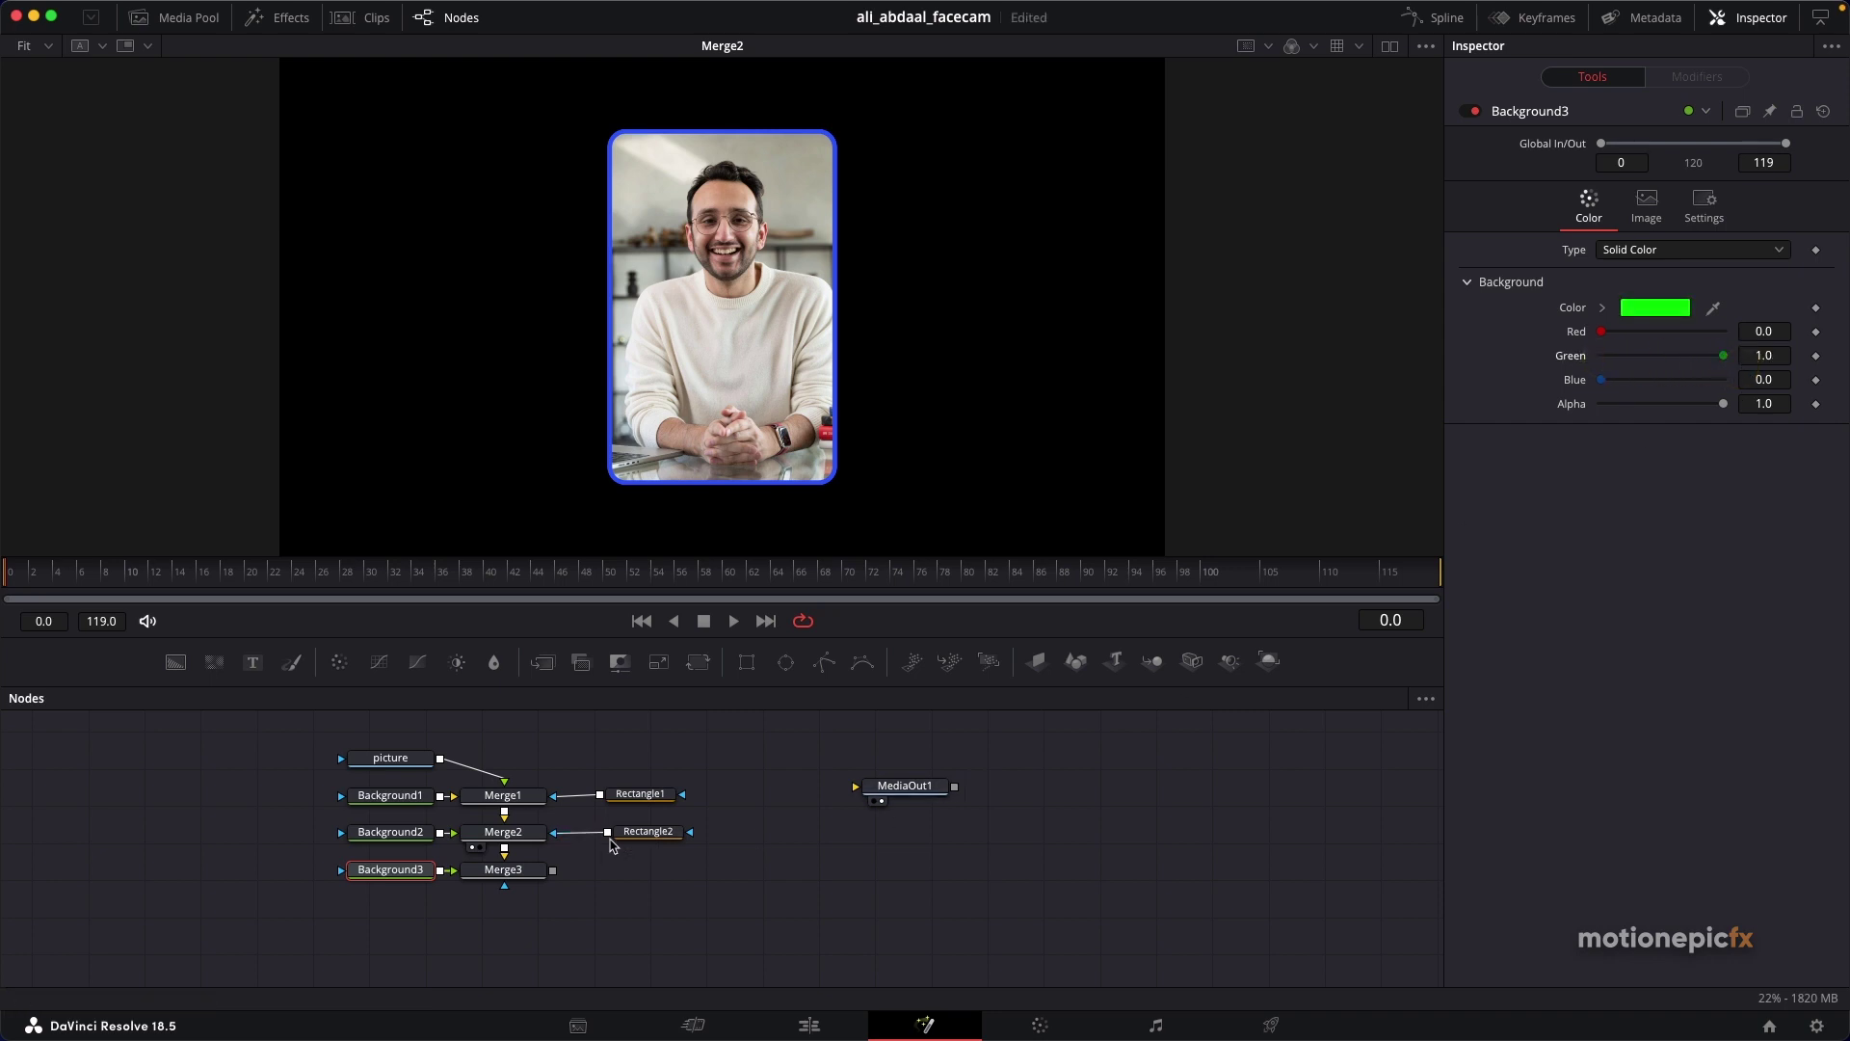
Step: Duplicate the Rectangle2 mask and connect the copy to Merge3 as its effect mask
left_click(652, 840)
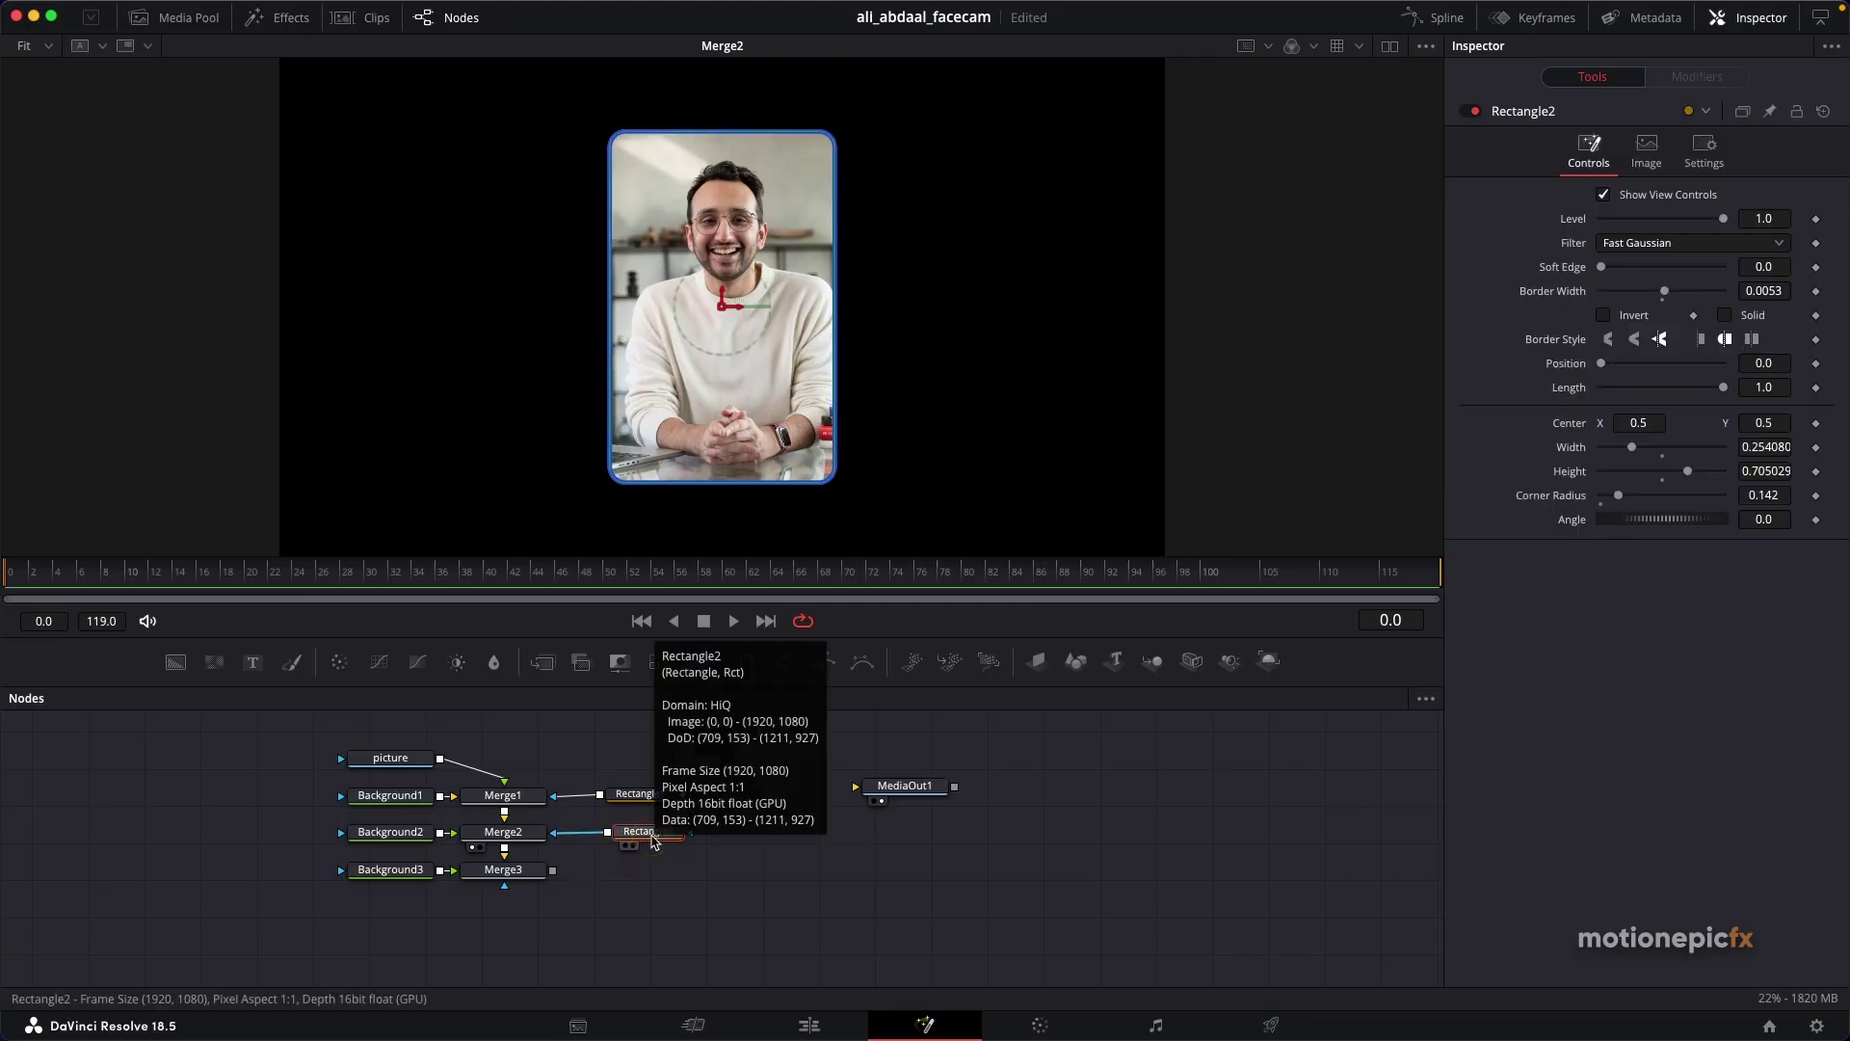
key("super+c")
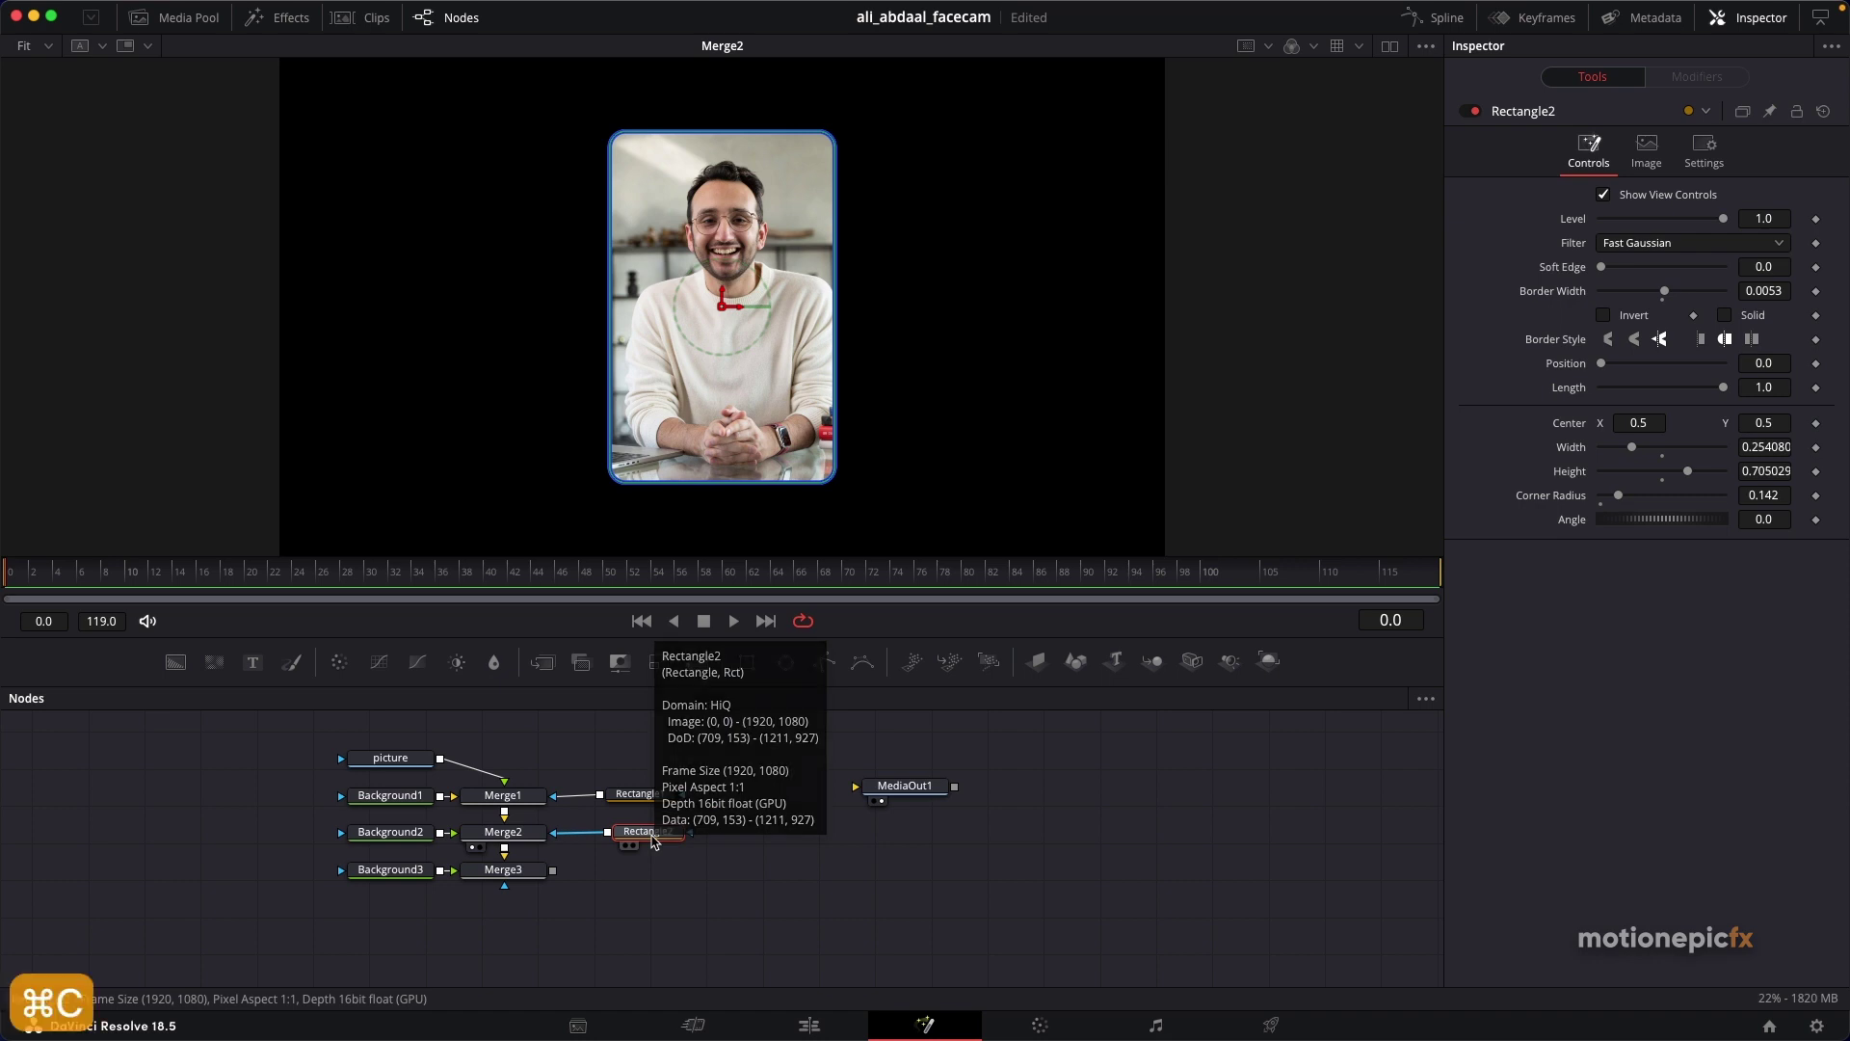
left_click(613, 873)
key("super+v")
left_click_drag(617, 884, 501, 871)
left_click(701, 877)
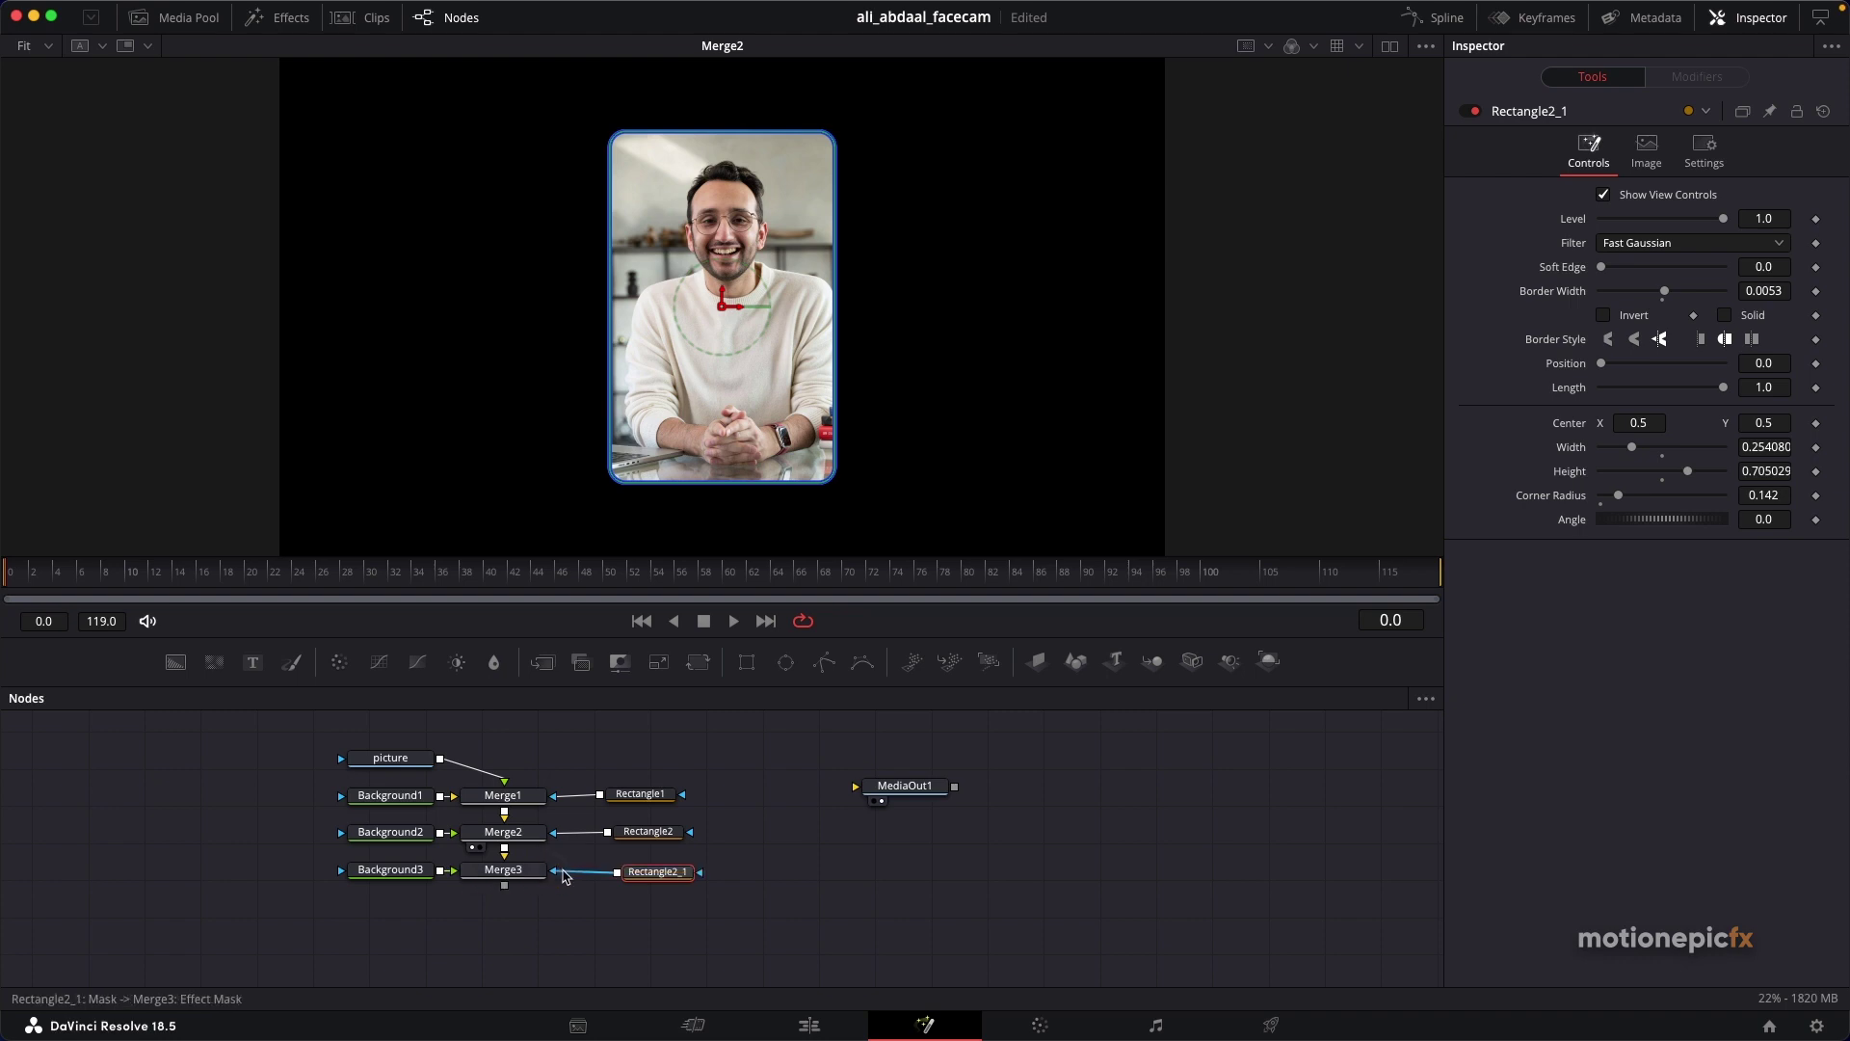
Step: Rename the copied mask node on Merge3 as Rectangle3
right_click(651, 880)
left_click(704, 709)
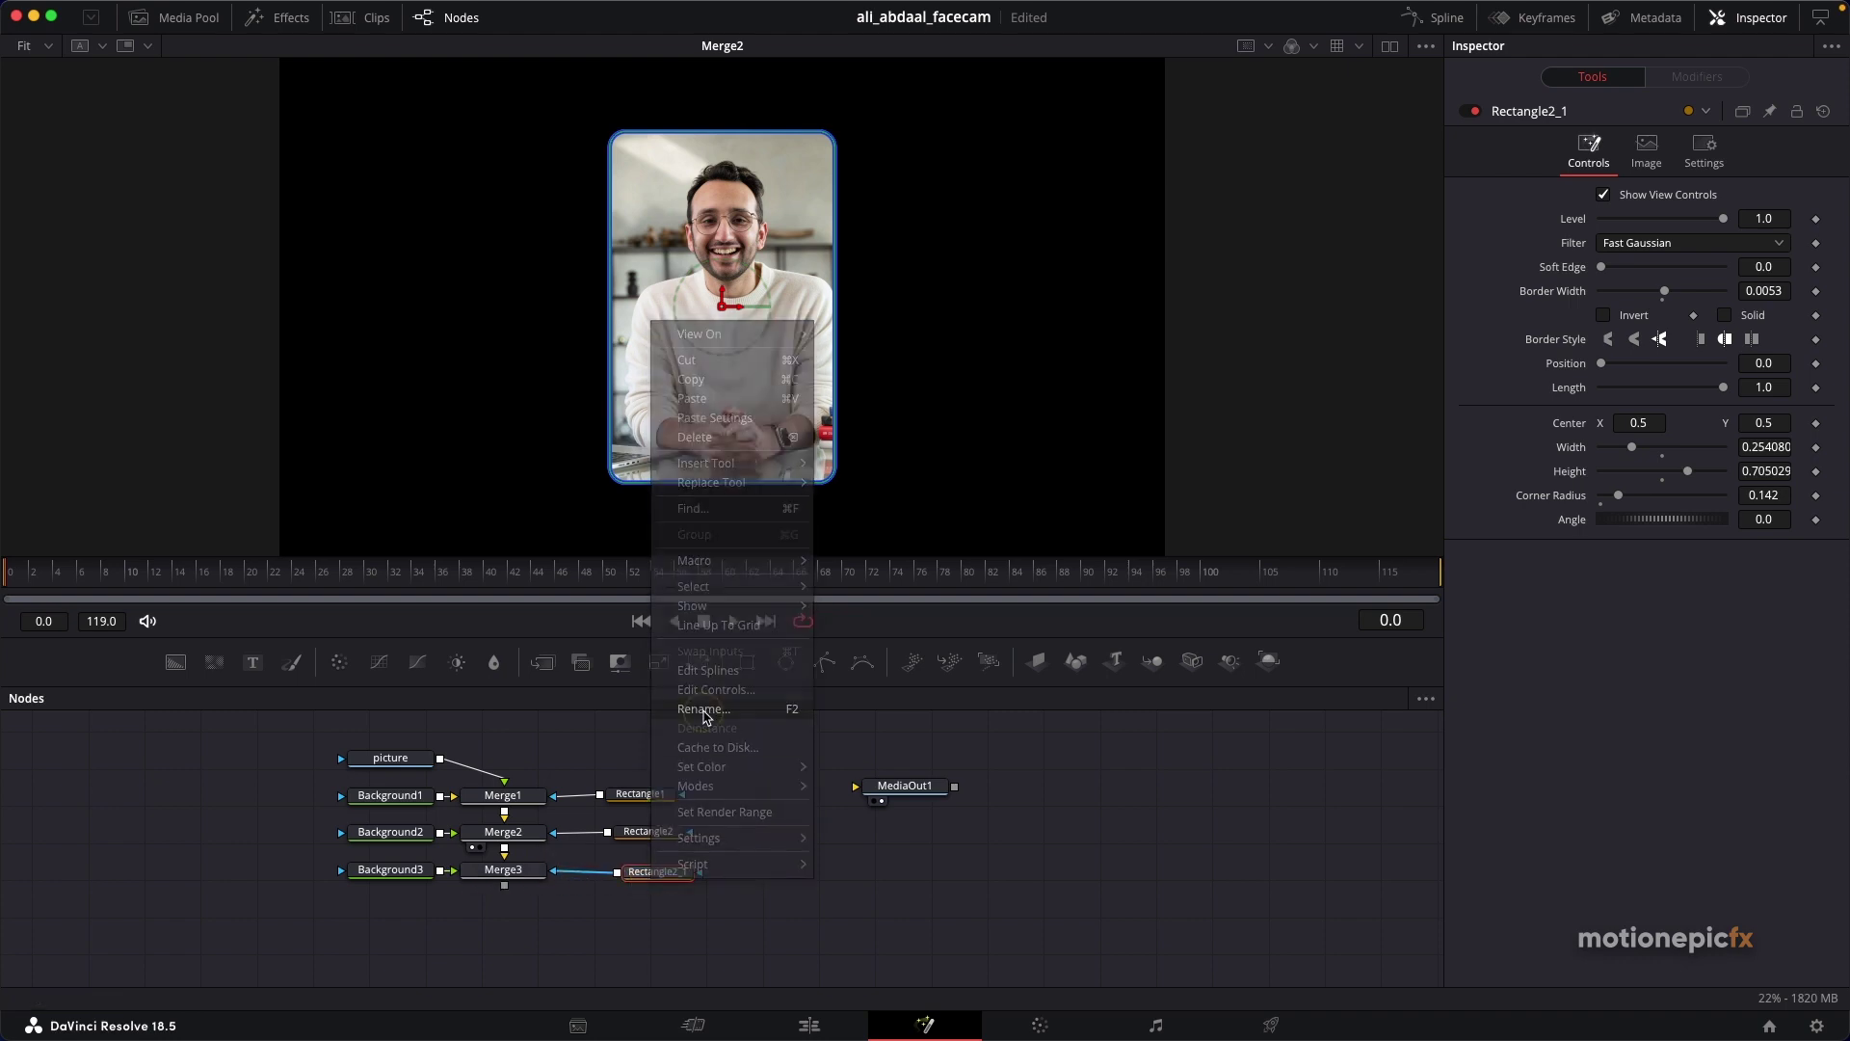
key("BackSpace")
key("BackSpace")
key("BackSpace")
type("3")
key("Return")
Step: Show Merge3 in the viewer and shorten the Rectangle3 border to a length of about 0.244
left_click(521, 870)
key("1")
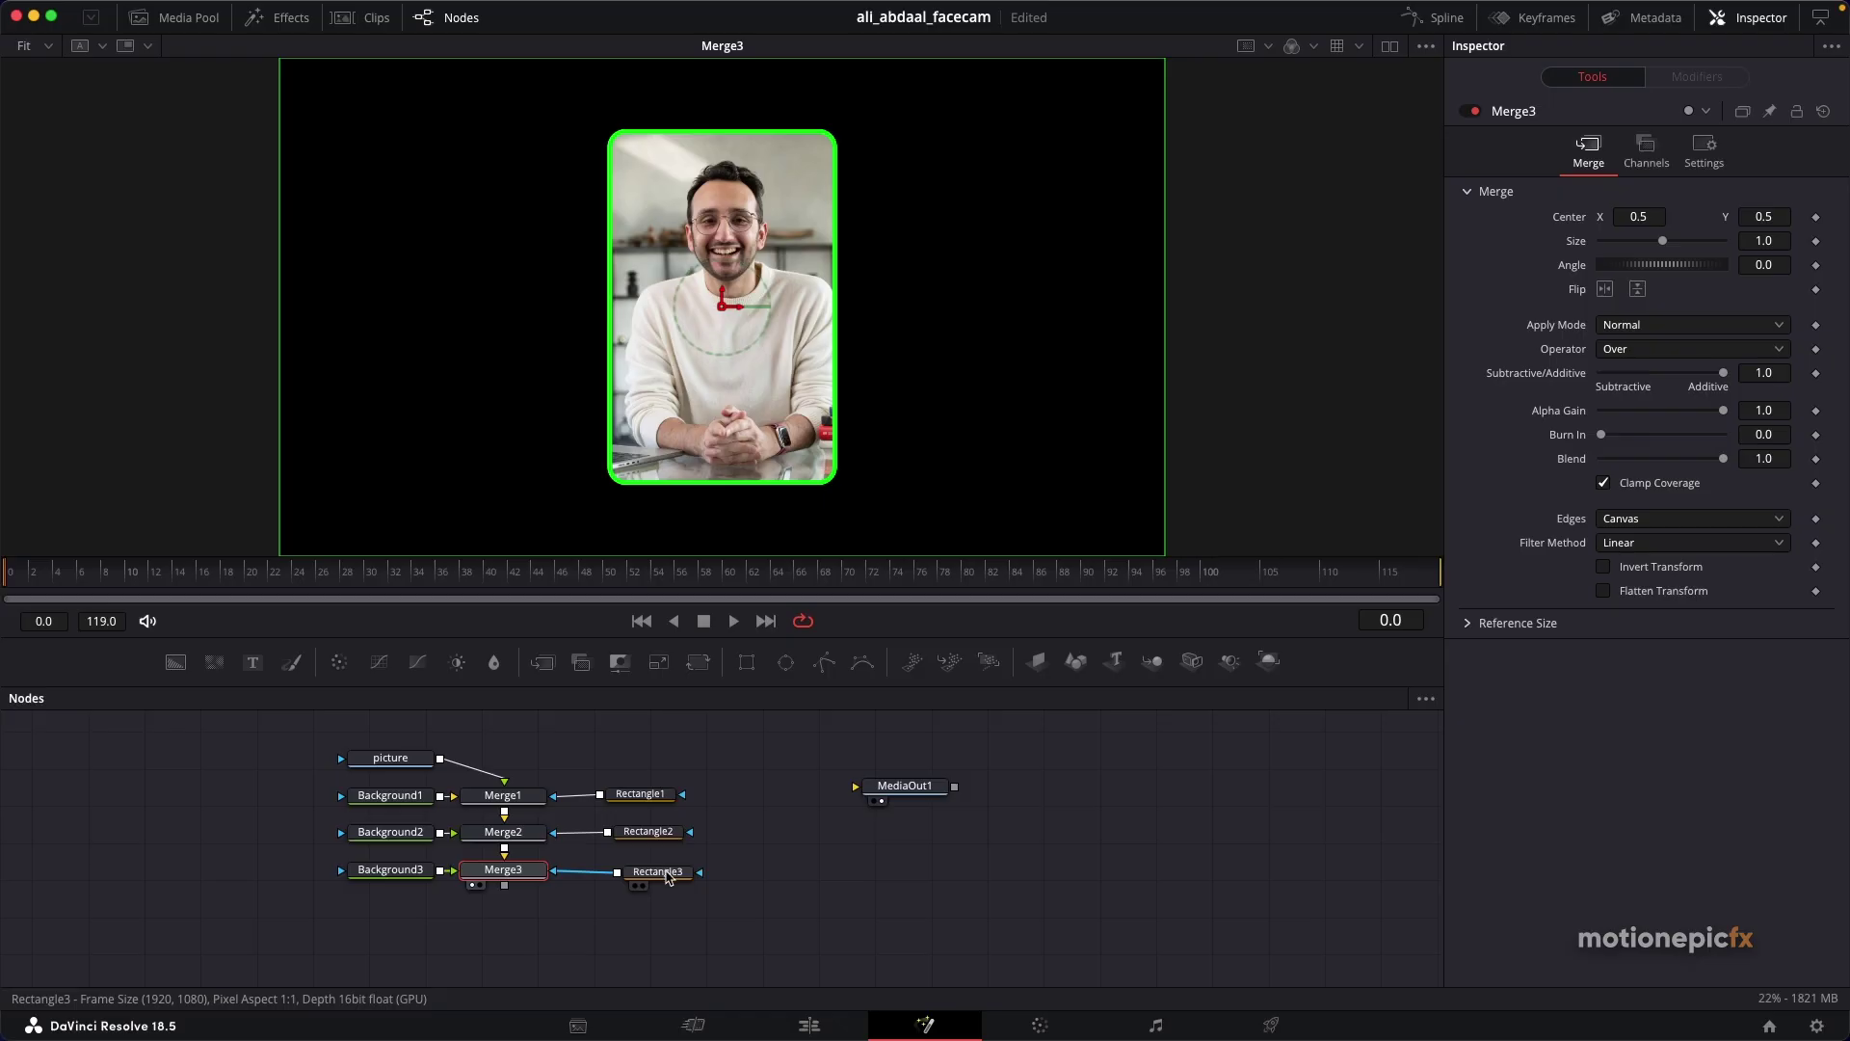
left_click(665, 873)
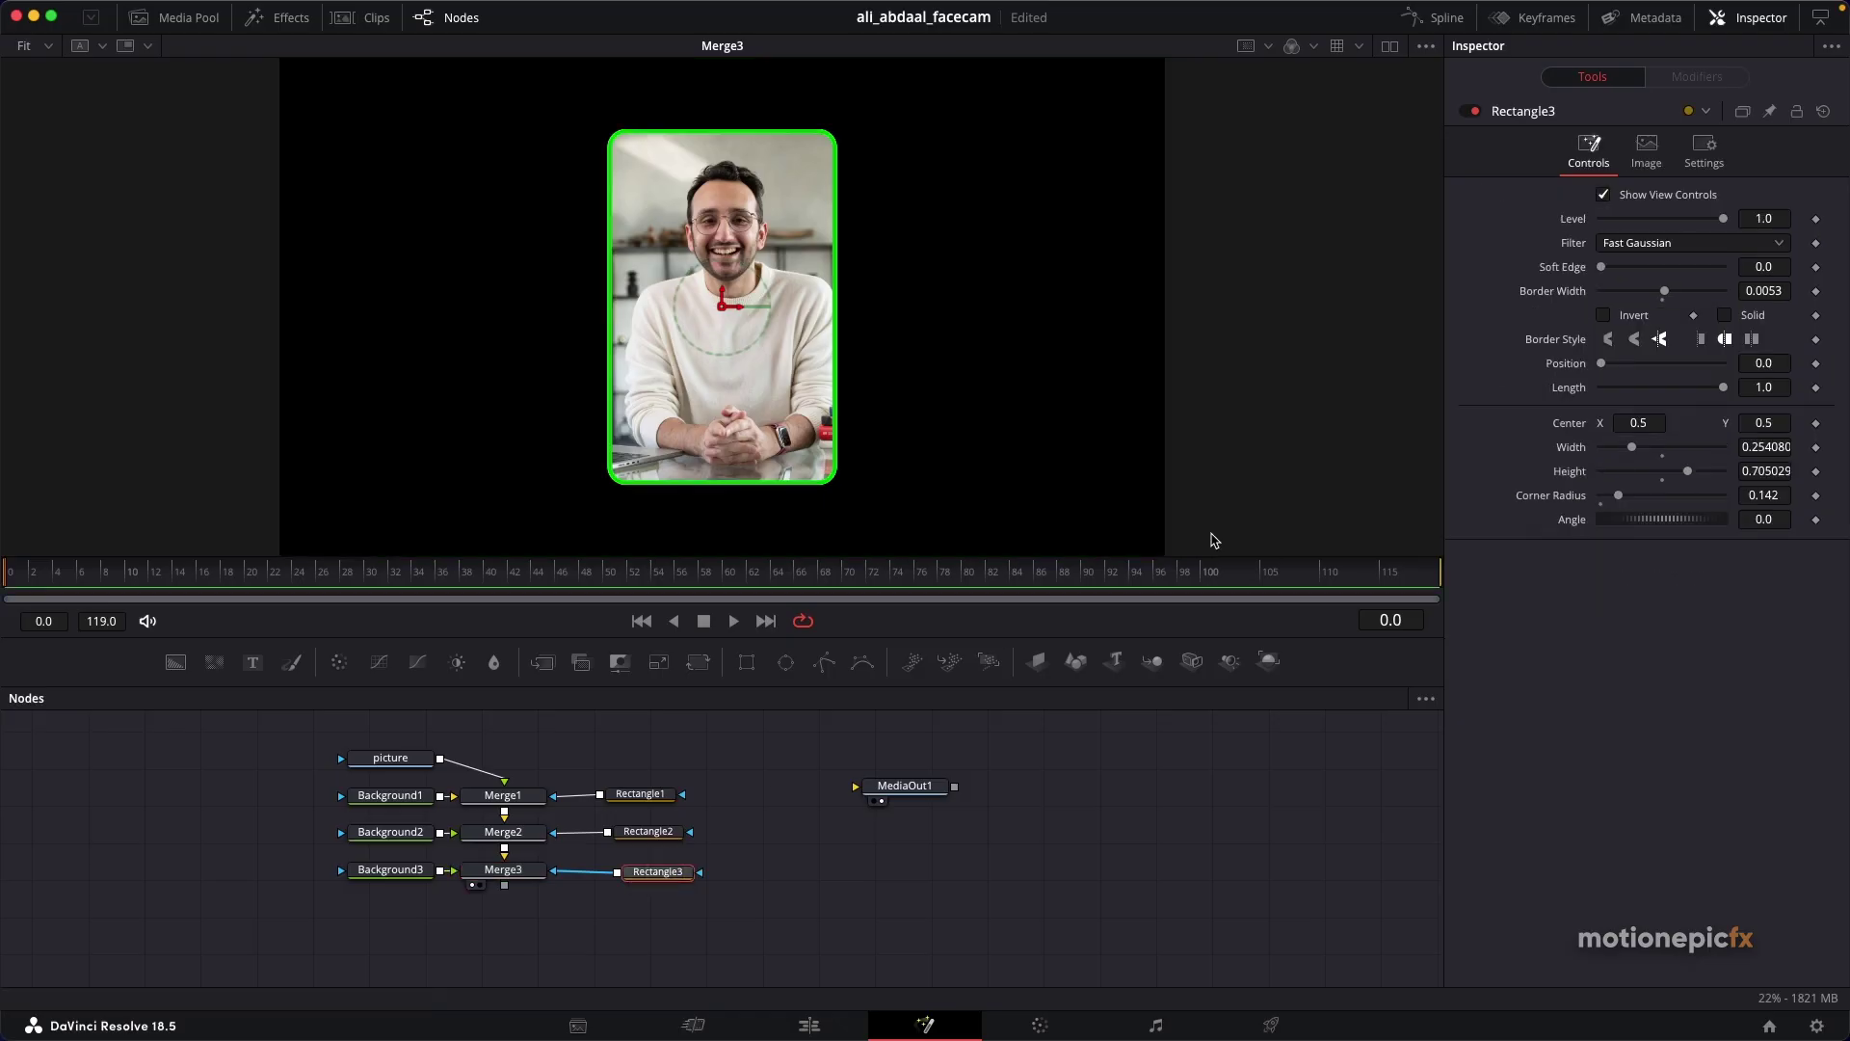
left_click_drag(1714, 390, 1634, 405)
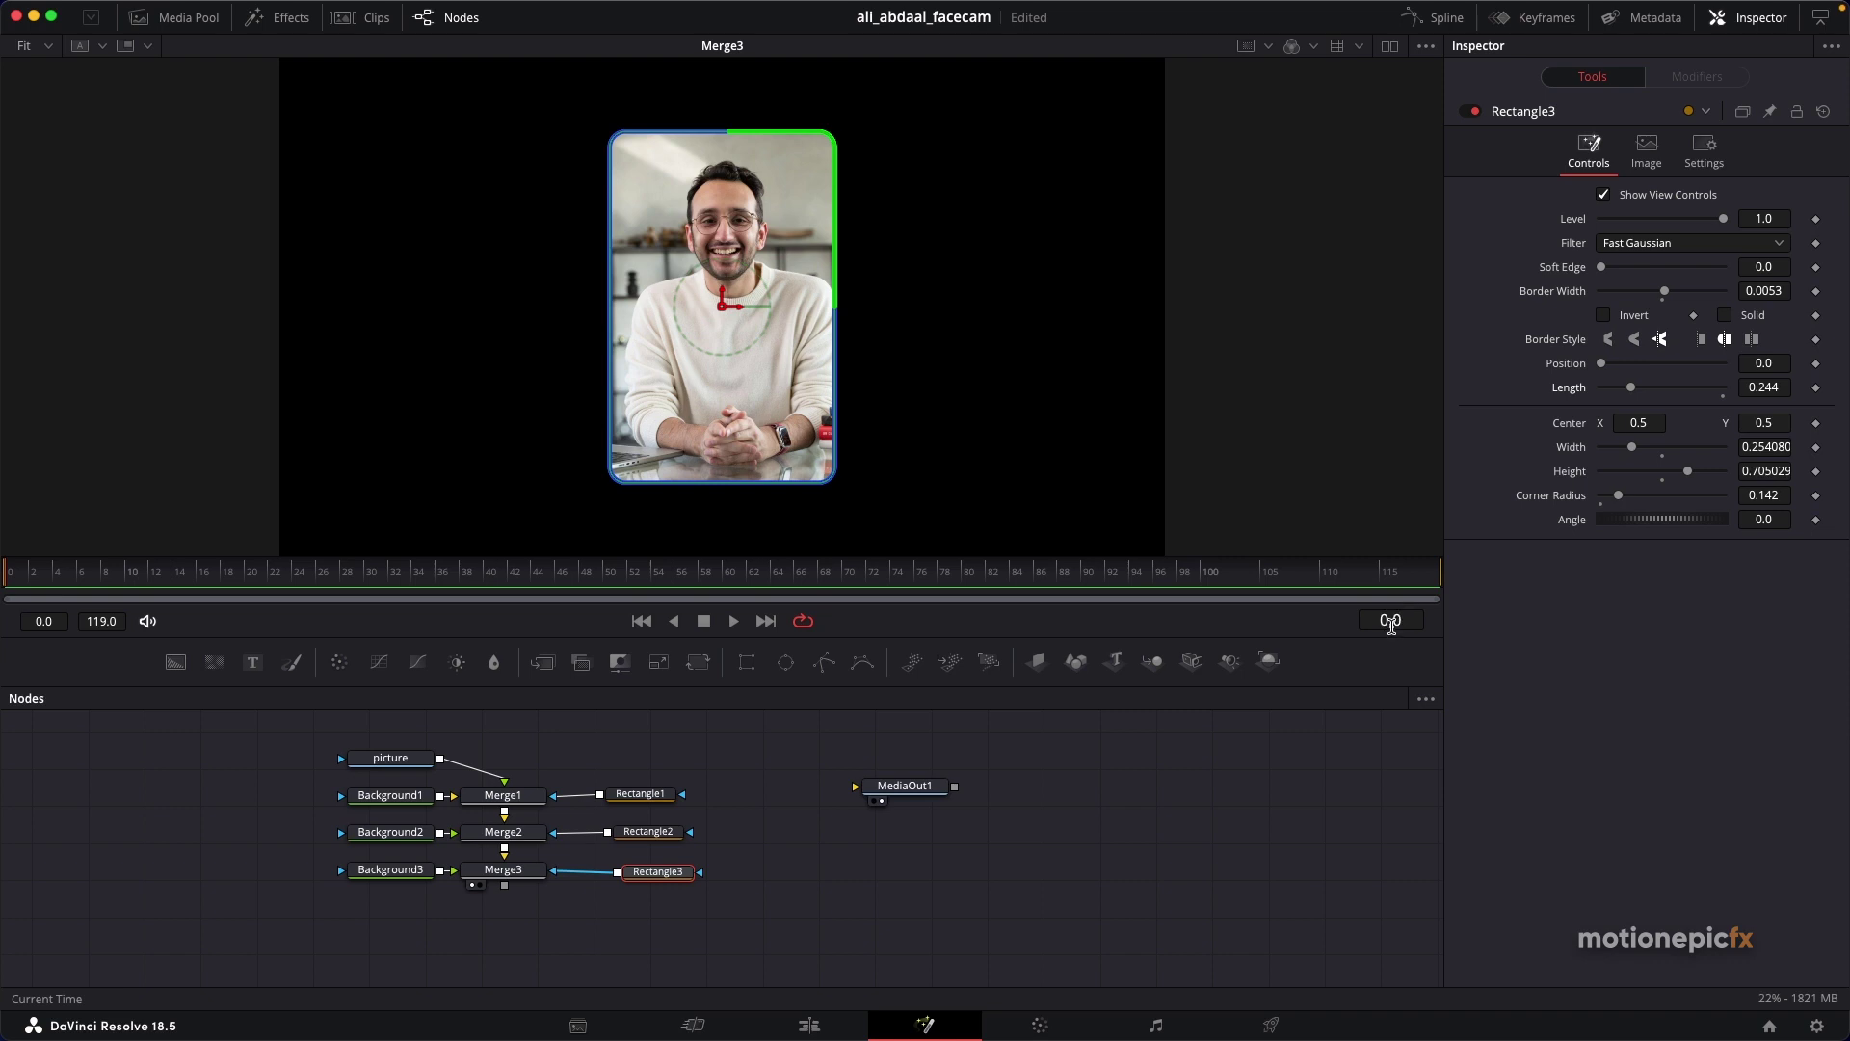
Step: Keyframe Rectangle3's Position from 0.0 at frame 0 to 1.0 at frame 119 and play the animation from the start
left_click(1816, 365)
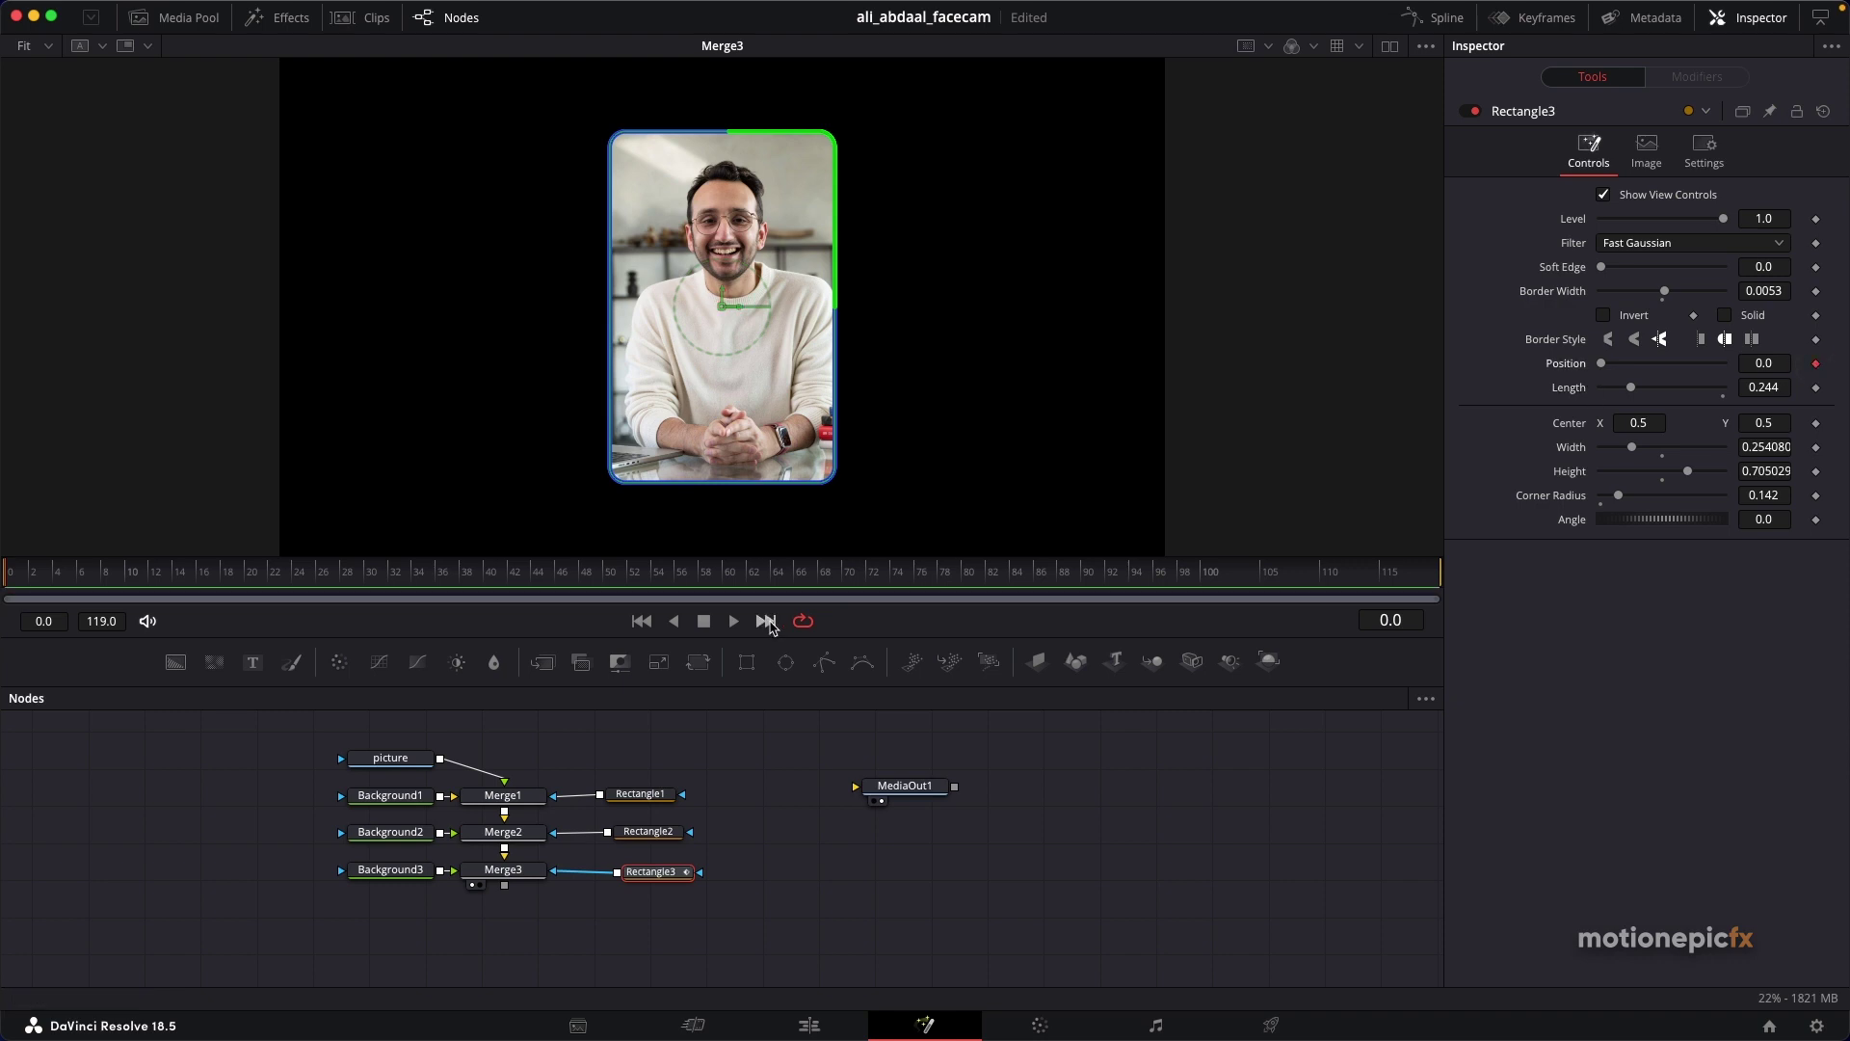
left_click(768, 622)
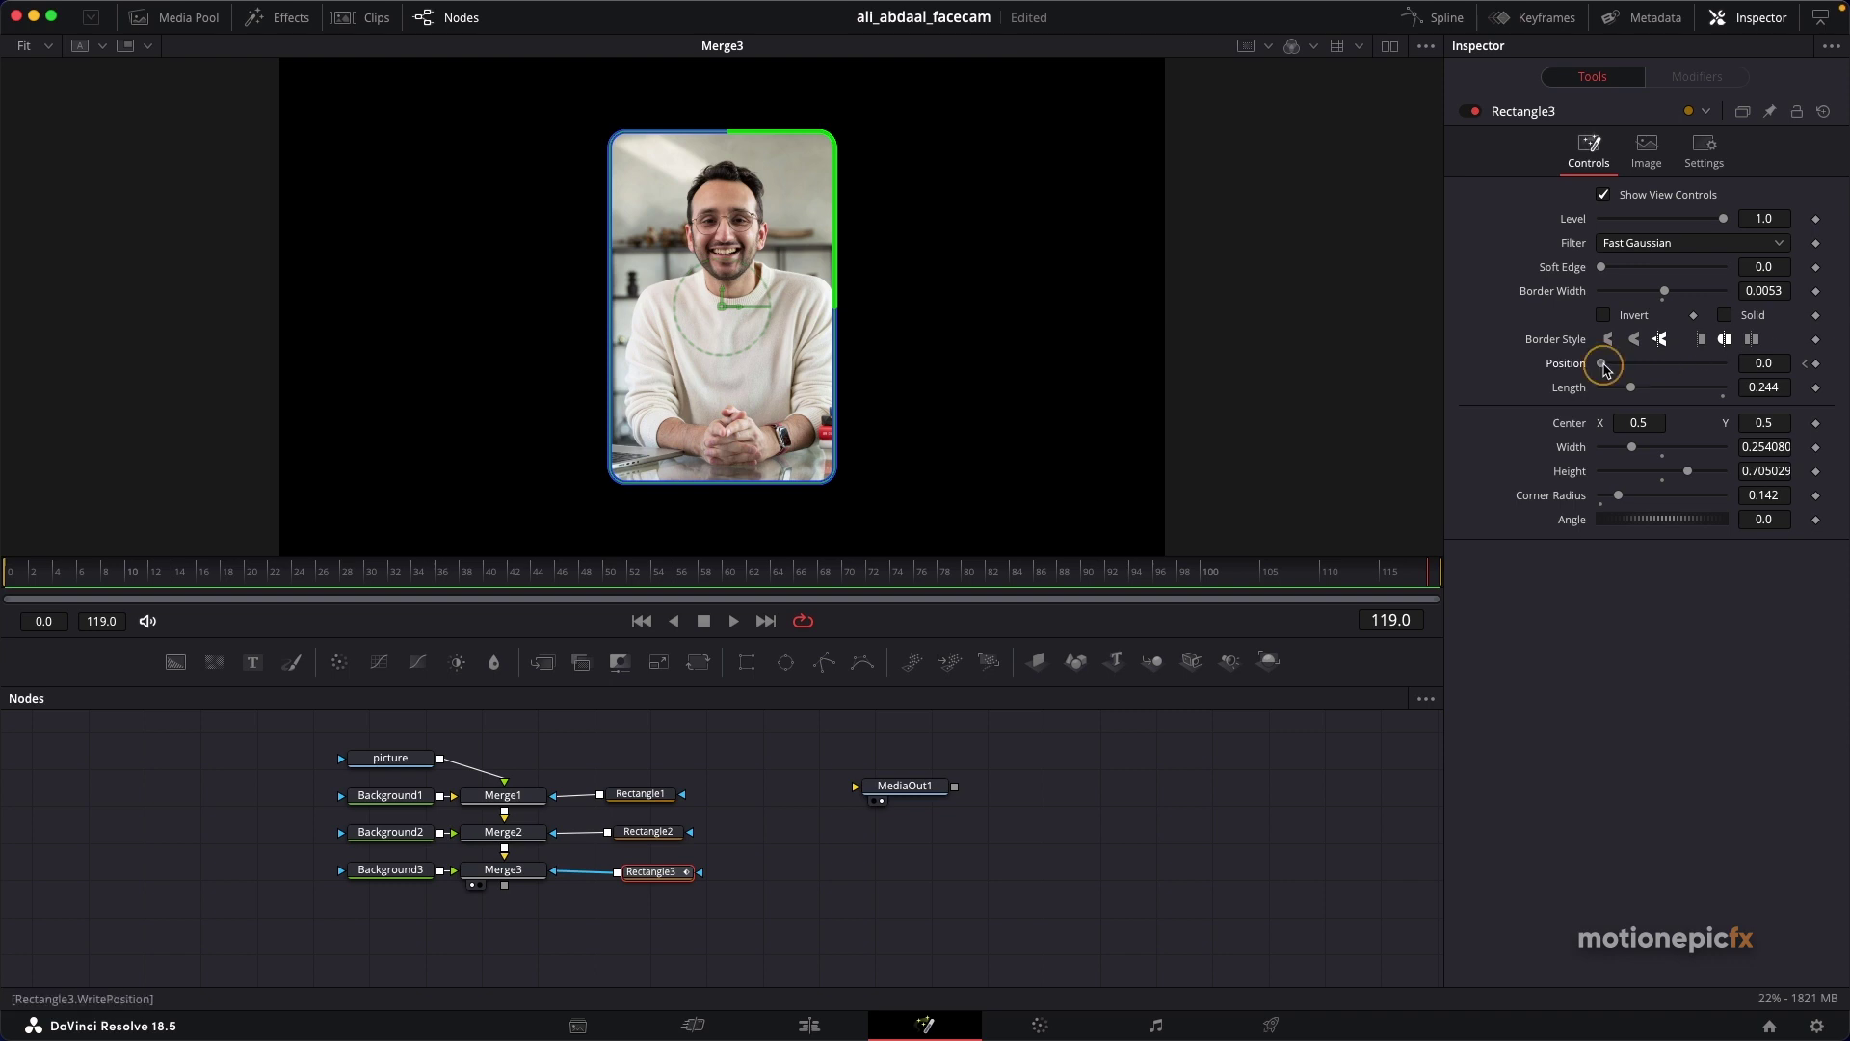
left_click_drag(1603, 366, 1742, 379)
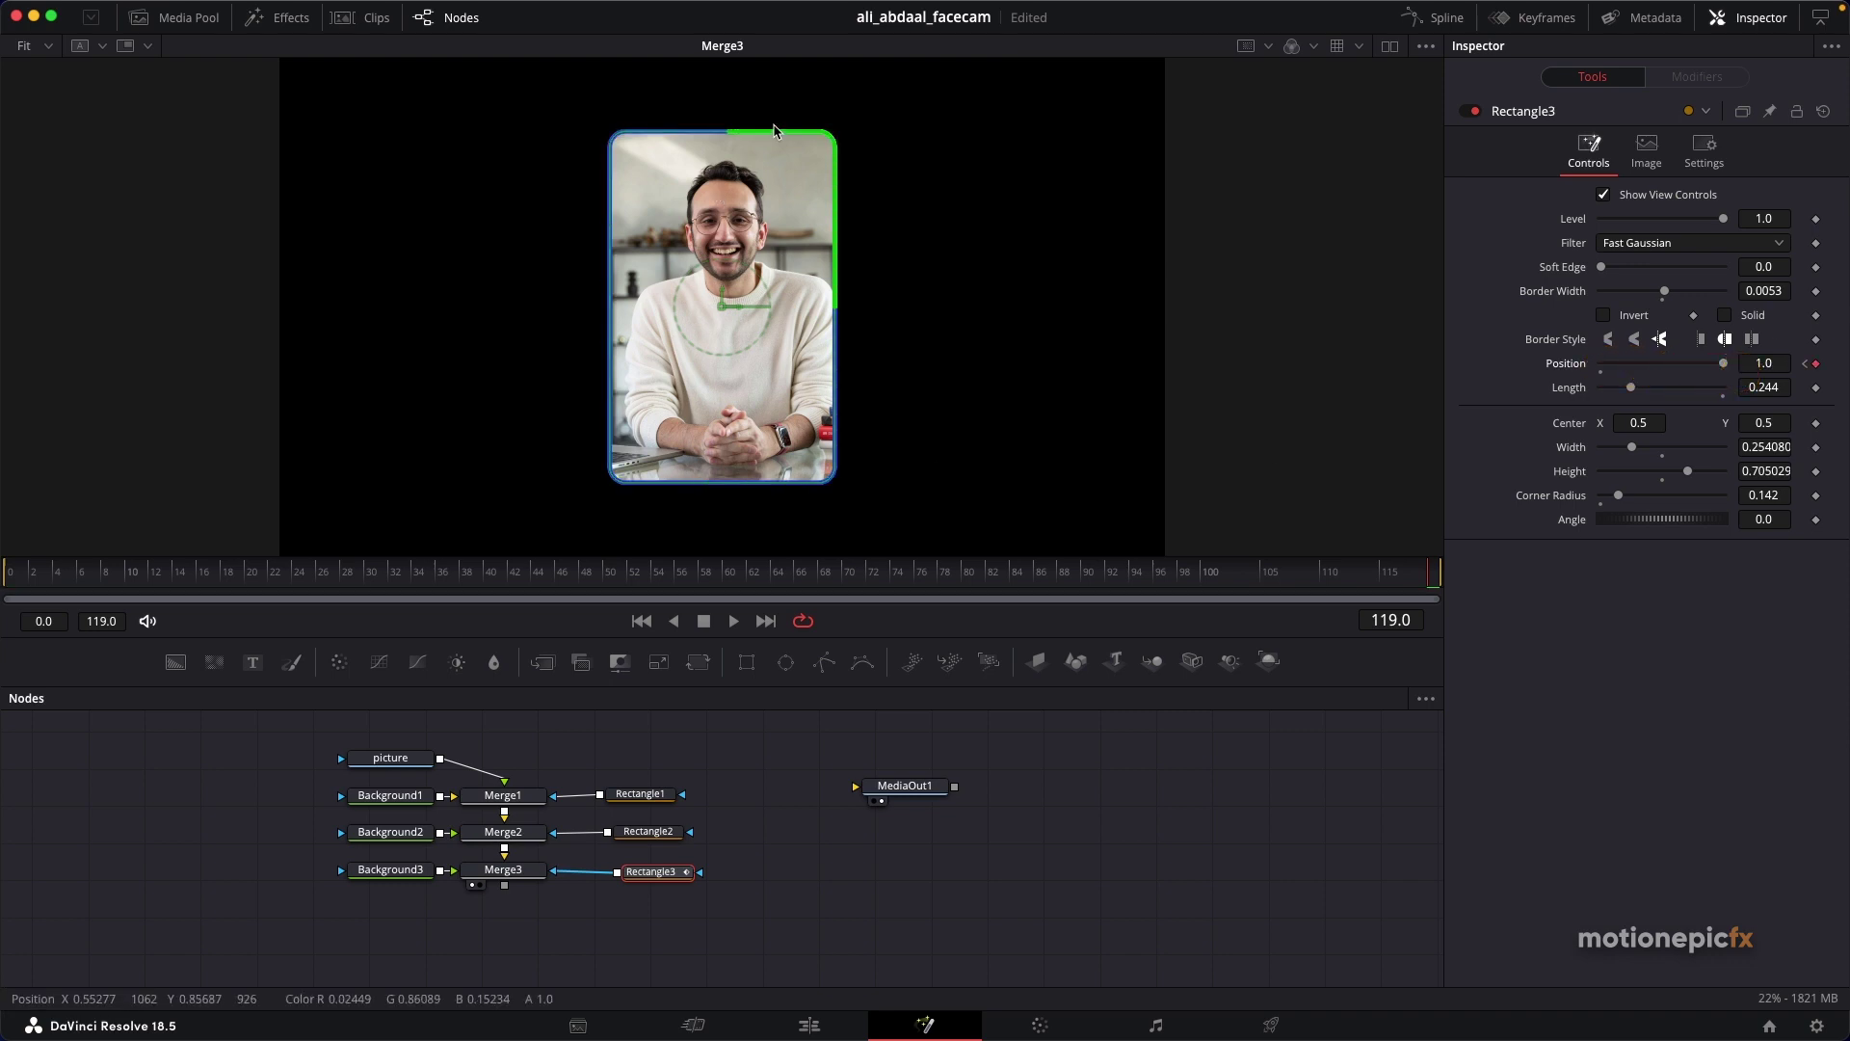
left_click(638, 619)
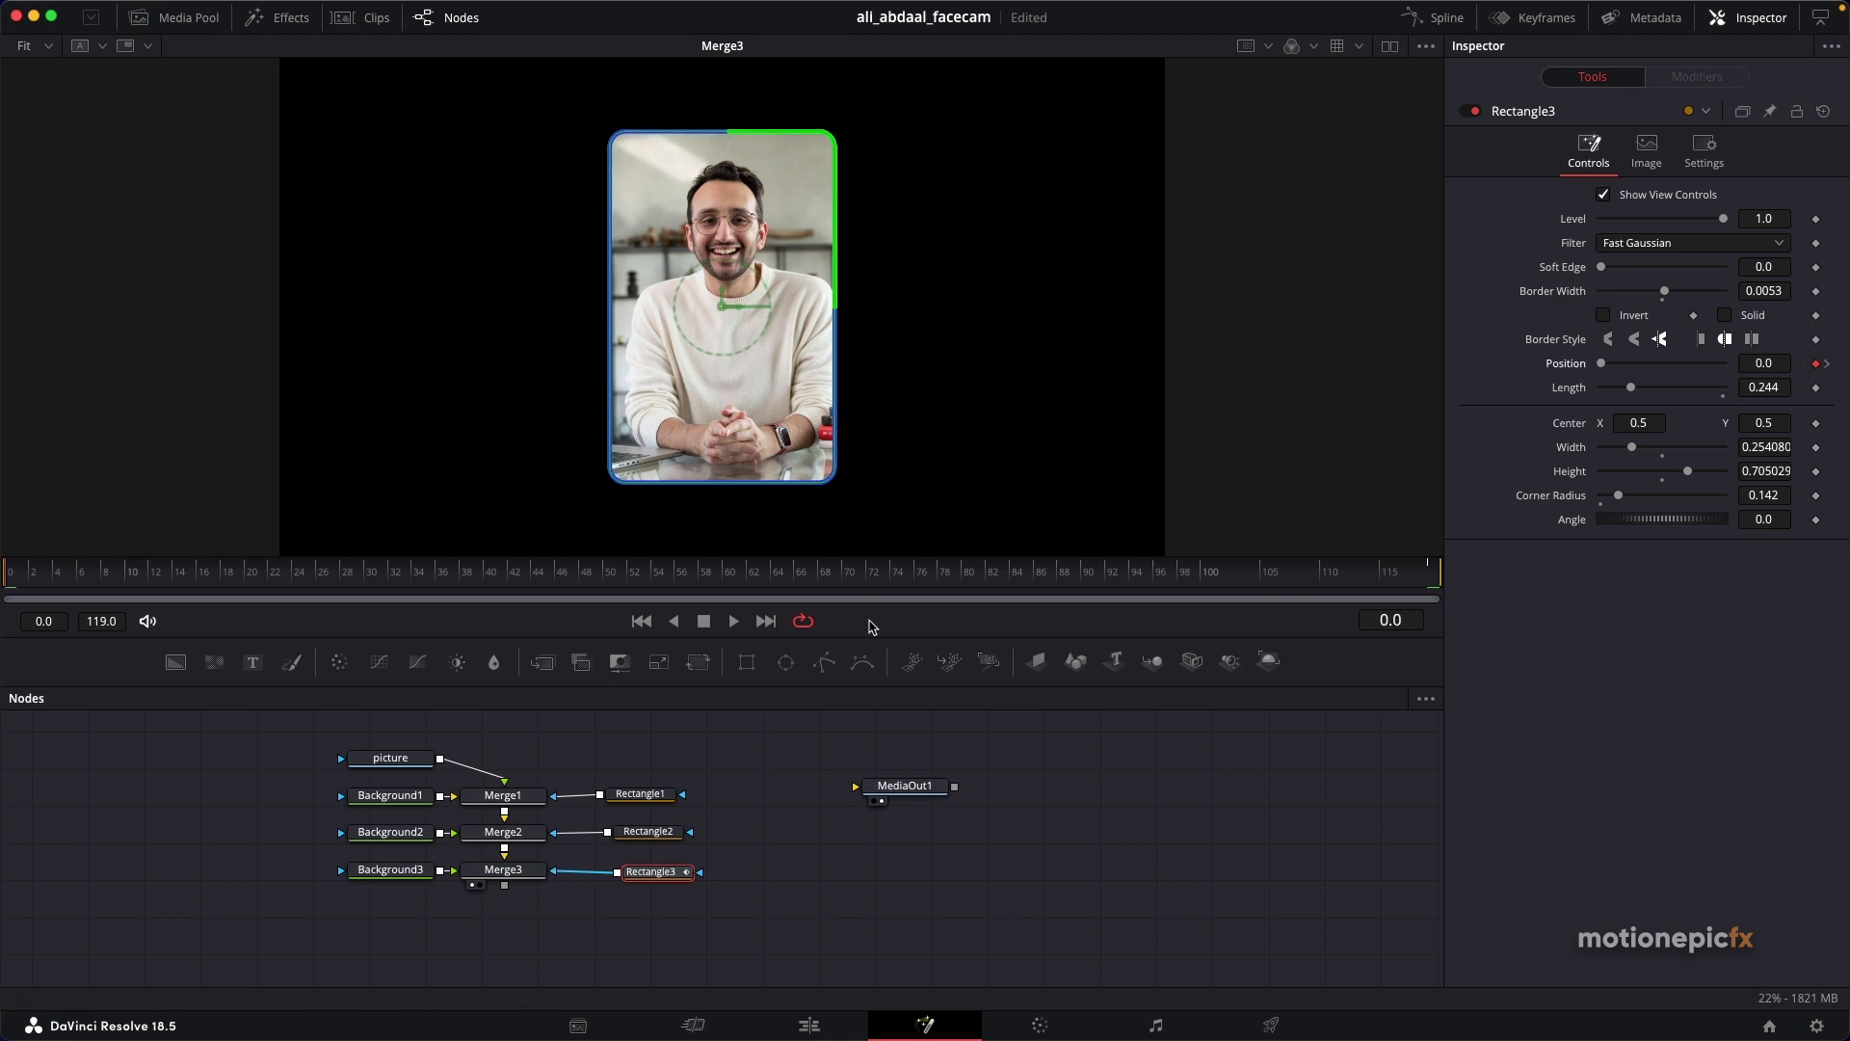
left_click(784, 845)
key("space")
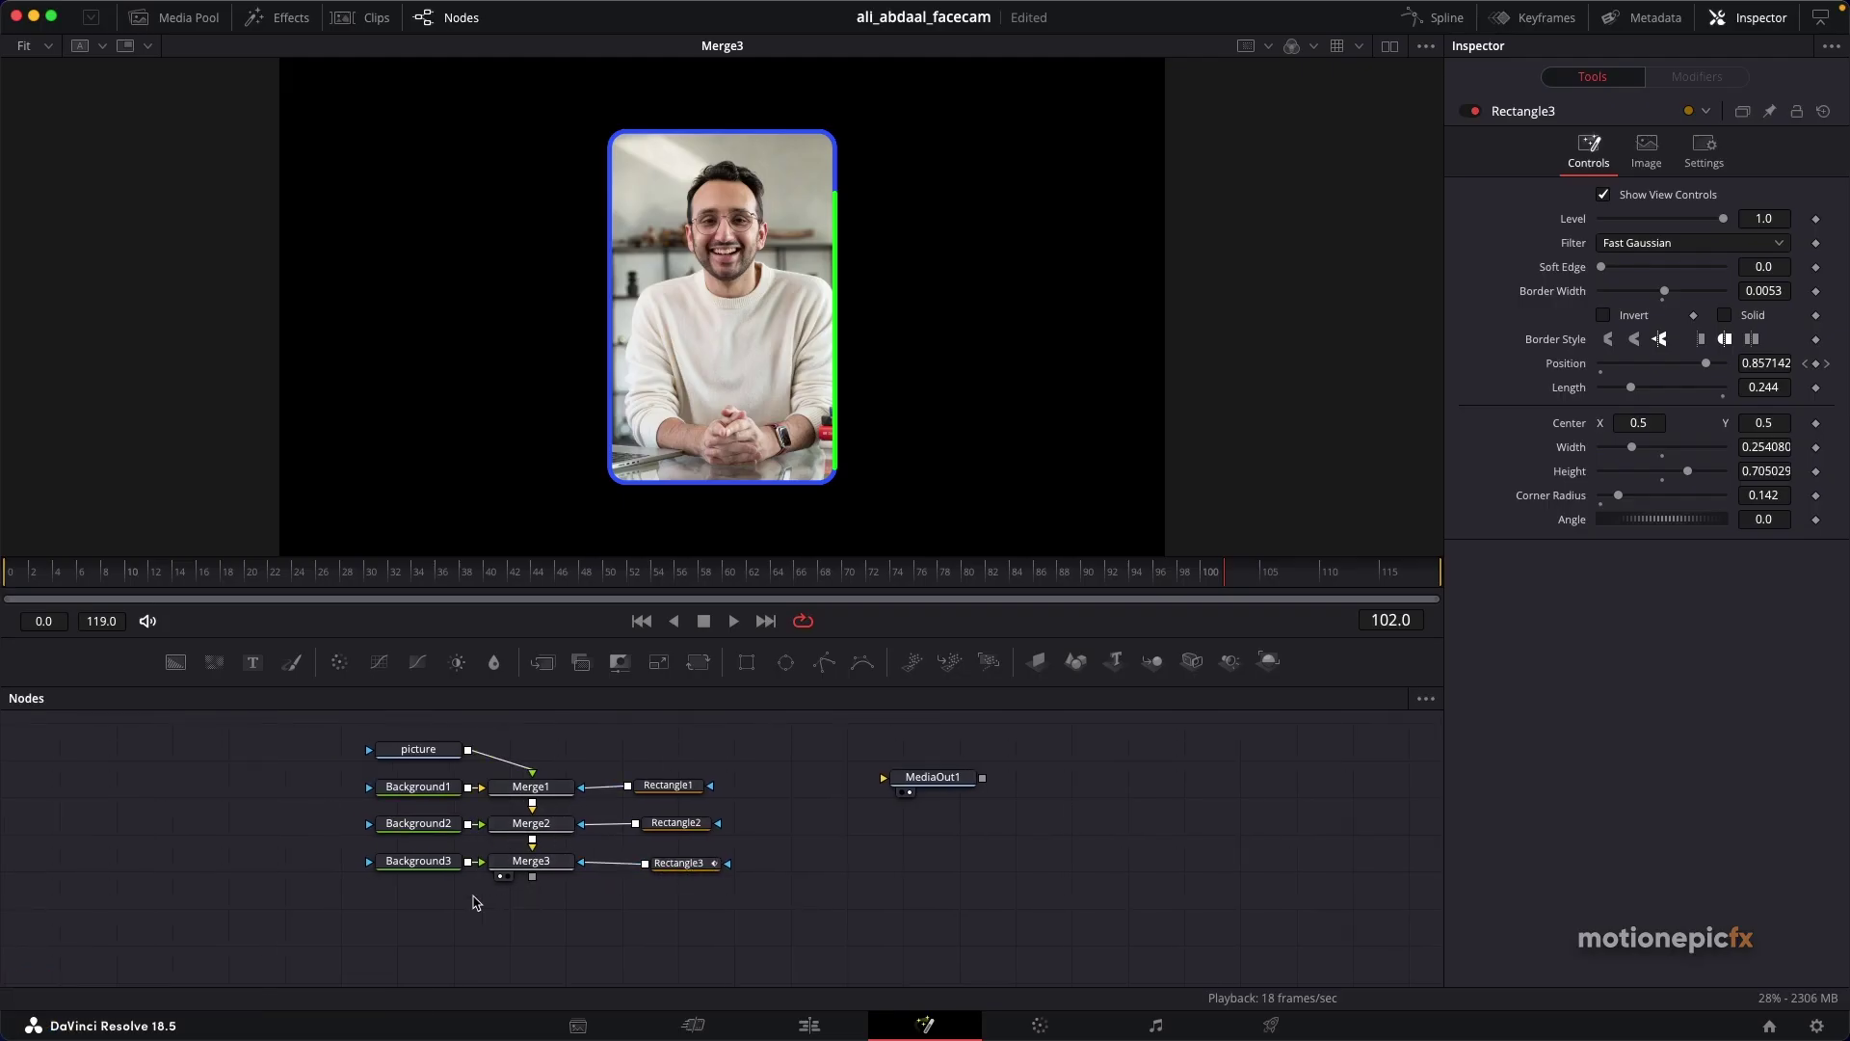
Step: Try a Glow node on the output of Merge3, view its effect, and remove it again
left_click(555, 875)
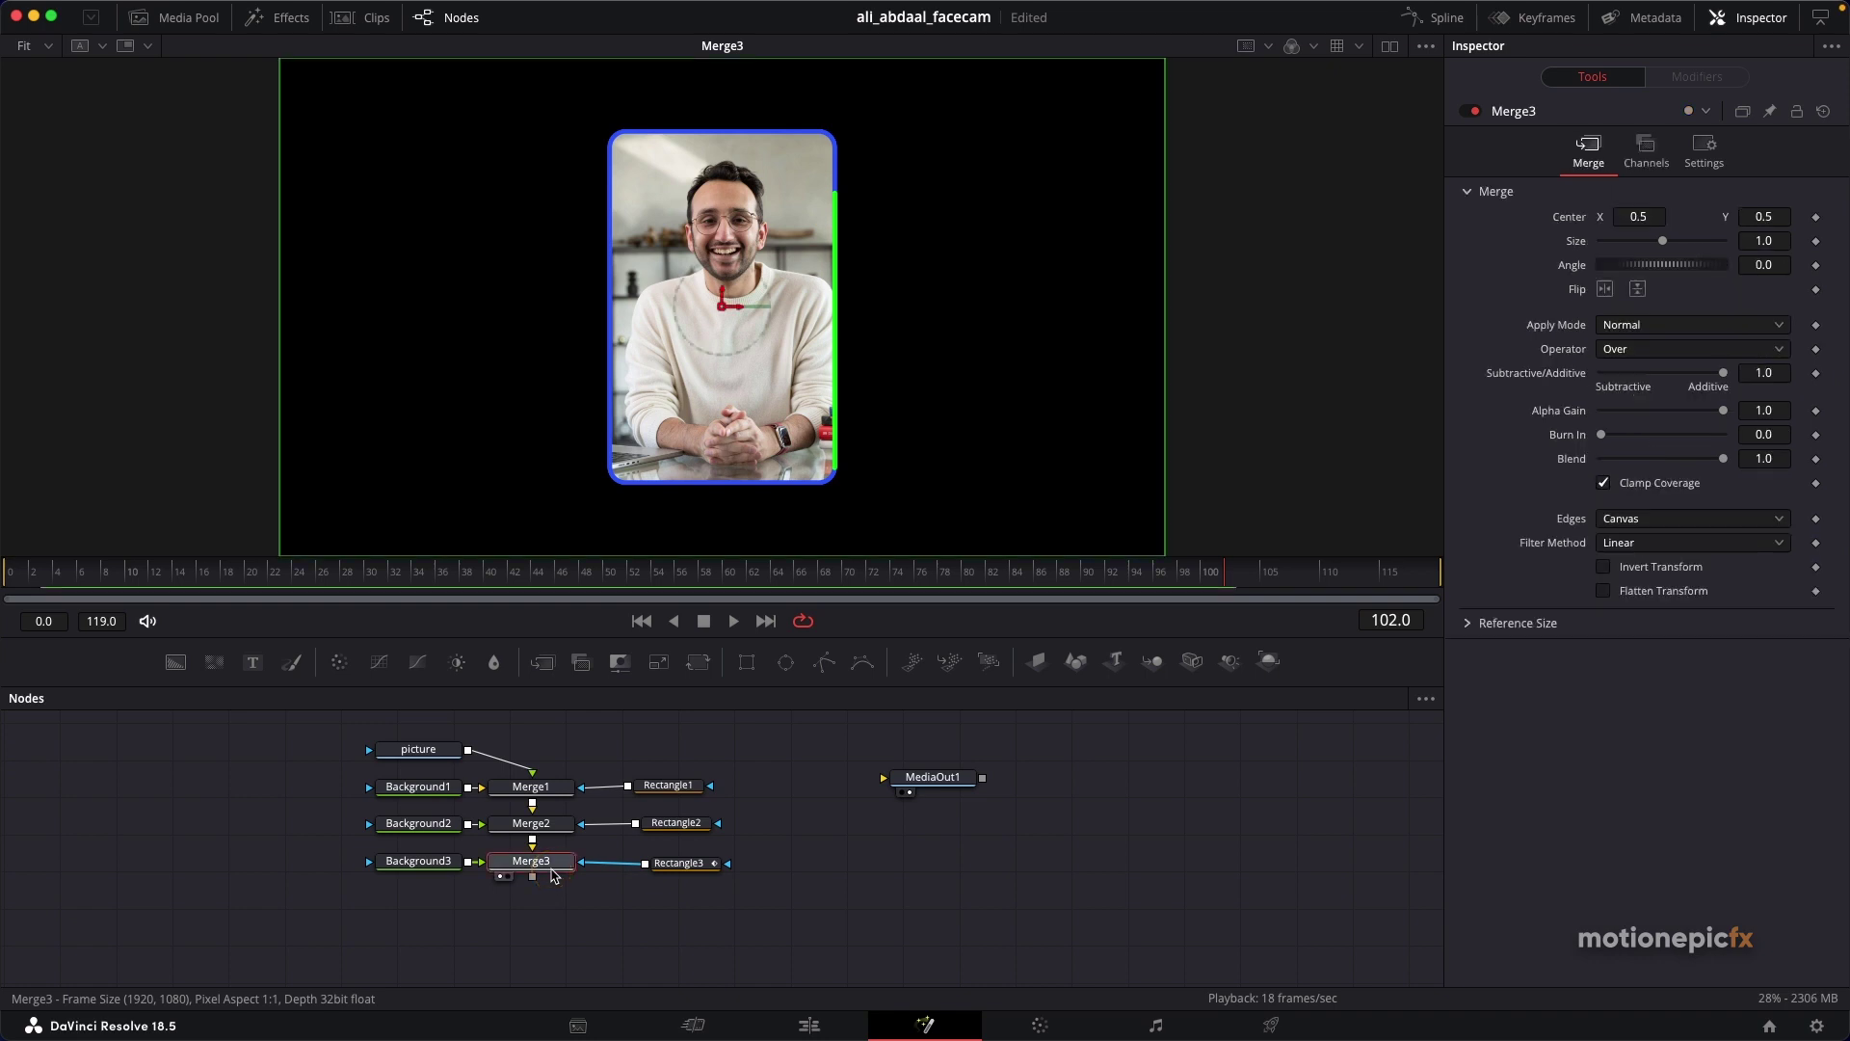
key("shift+space")
type("glpw")
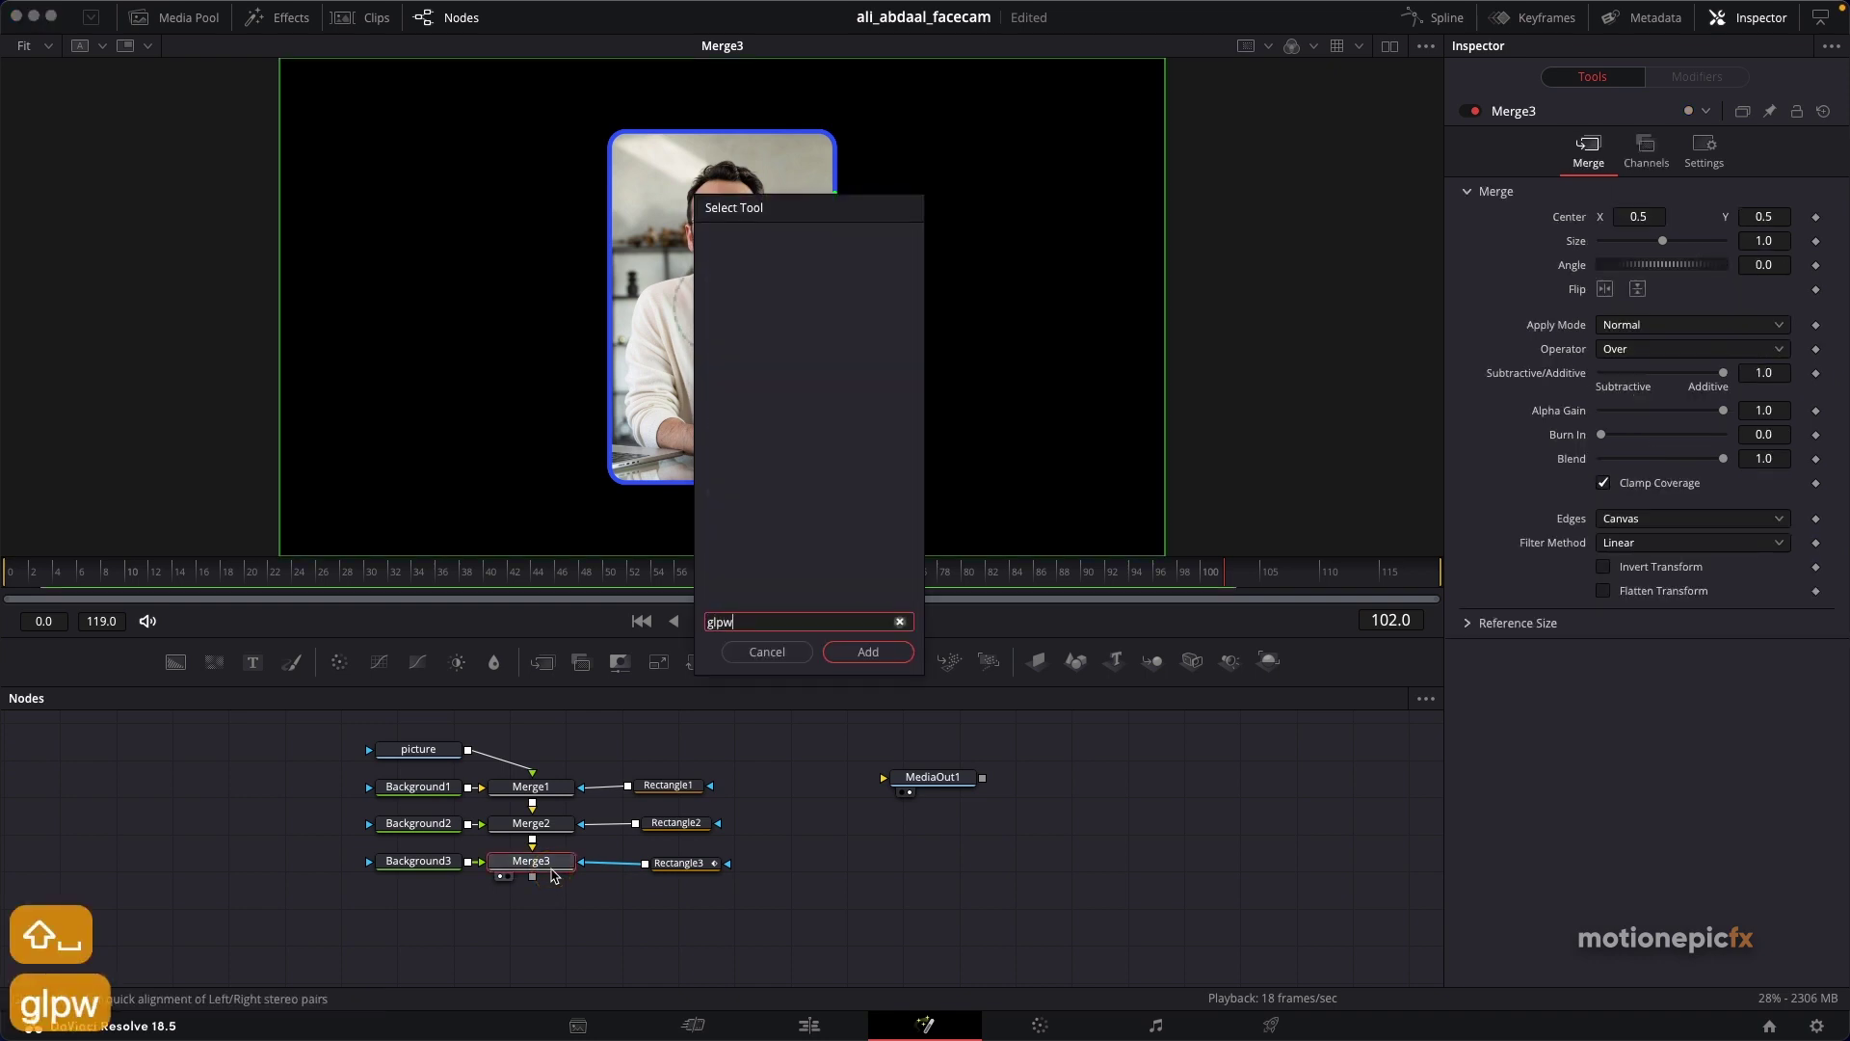
key("BackSpace")
key("BackSpace")
type("ow")
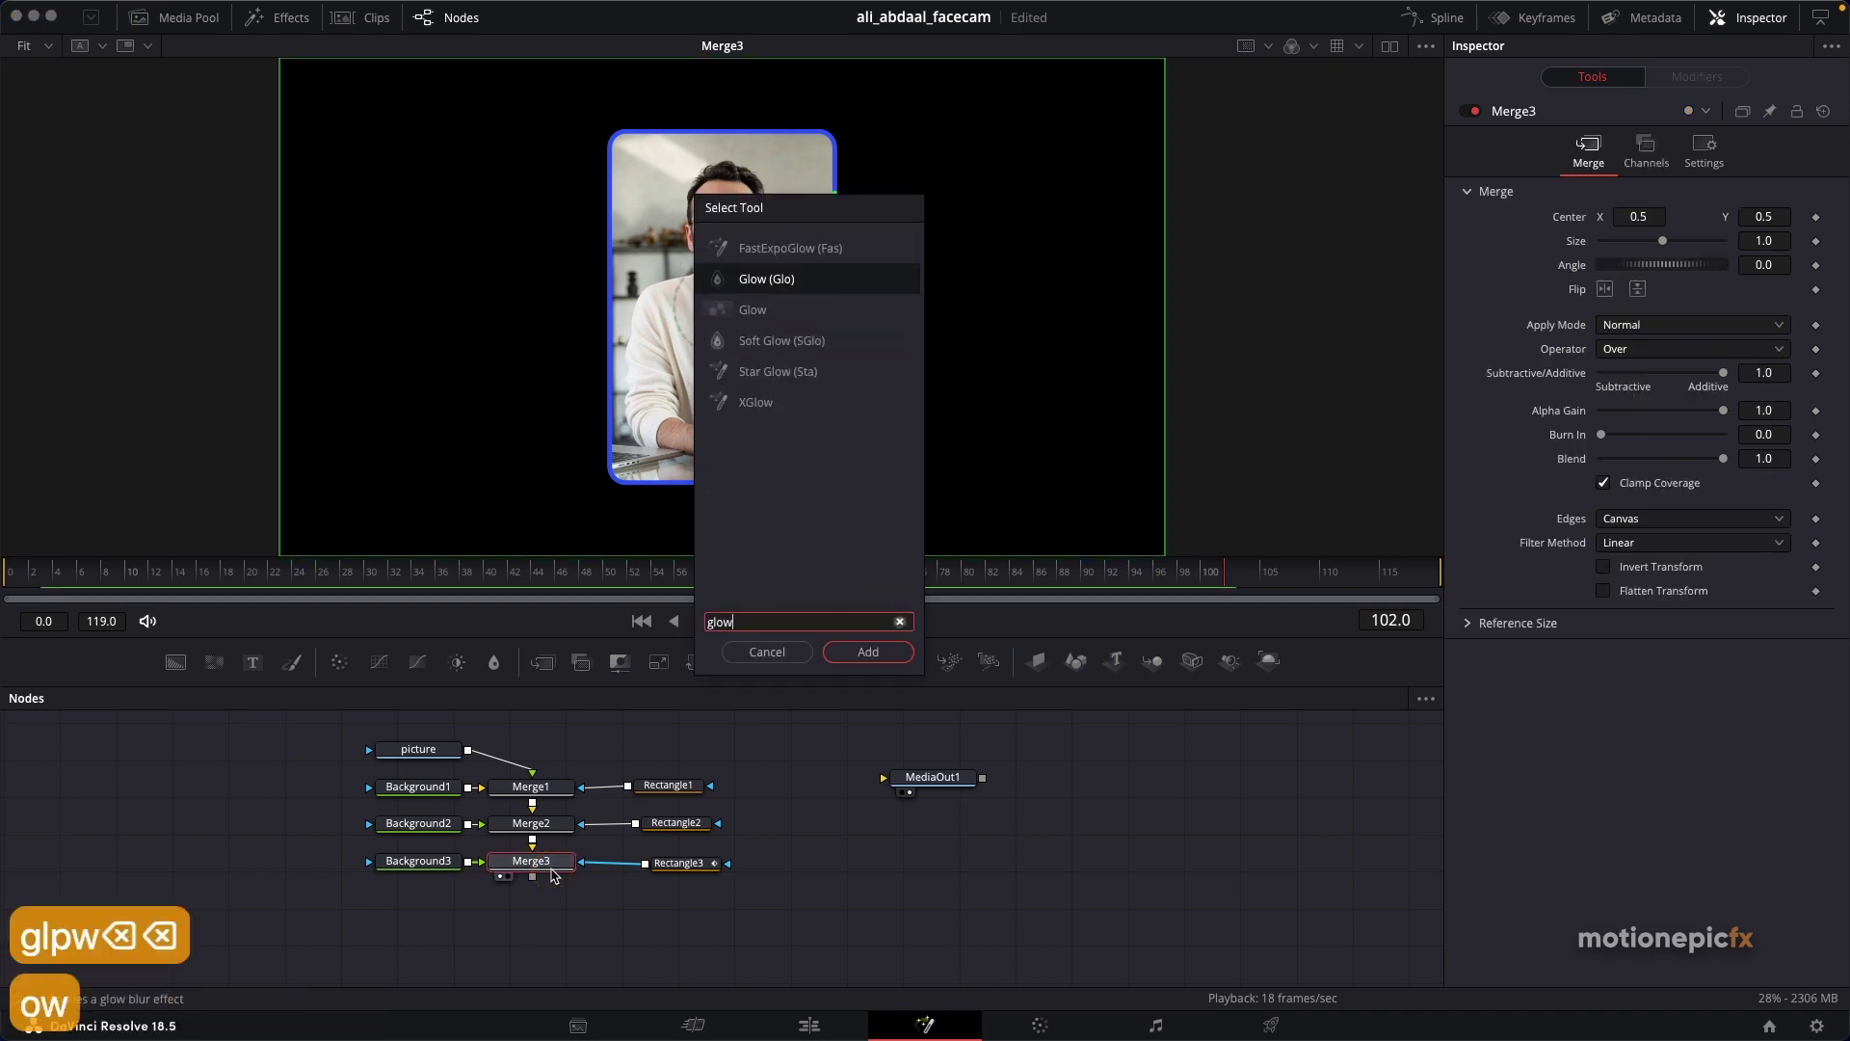
key("Return")
left_click_drag(636, 866, 712, 374)
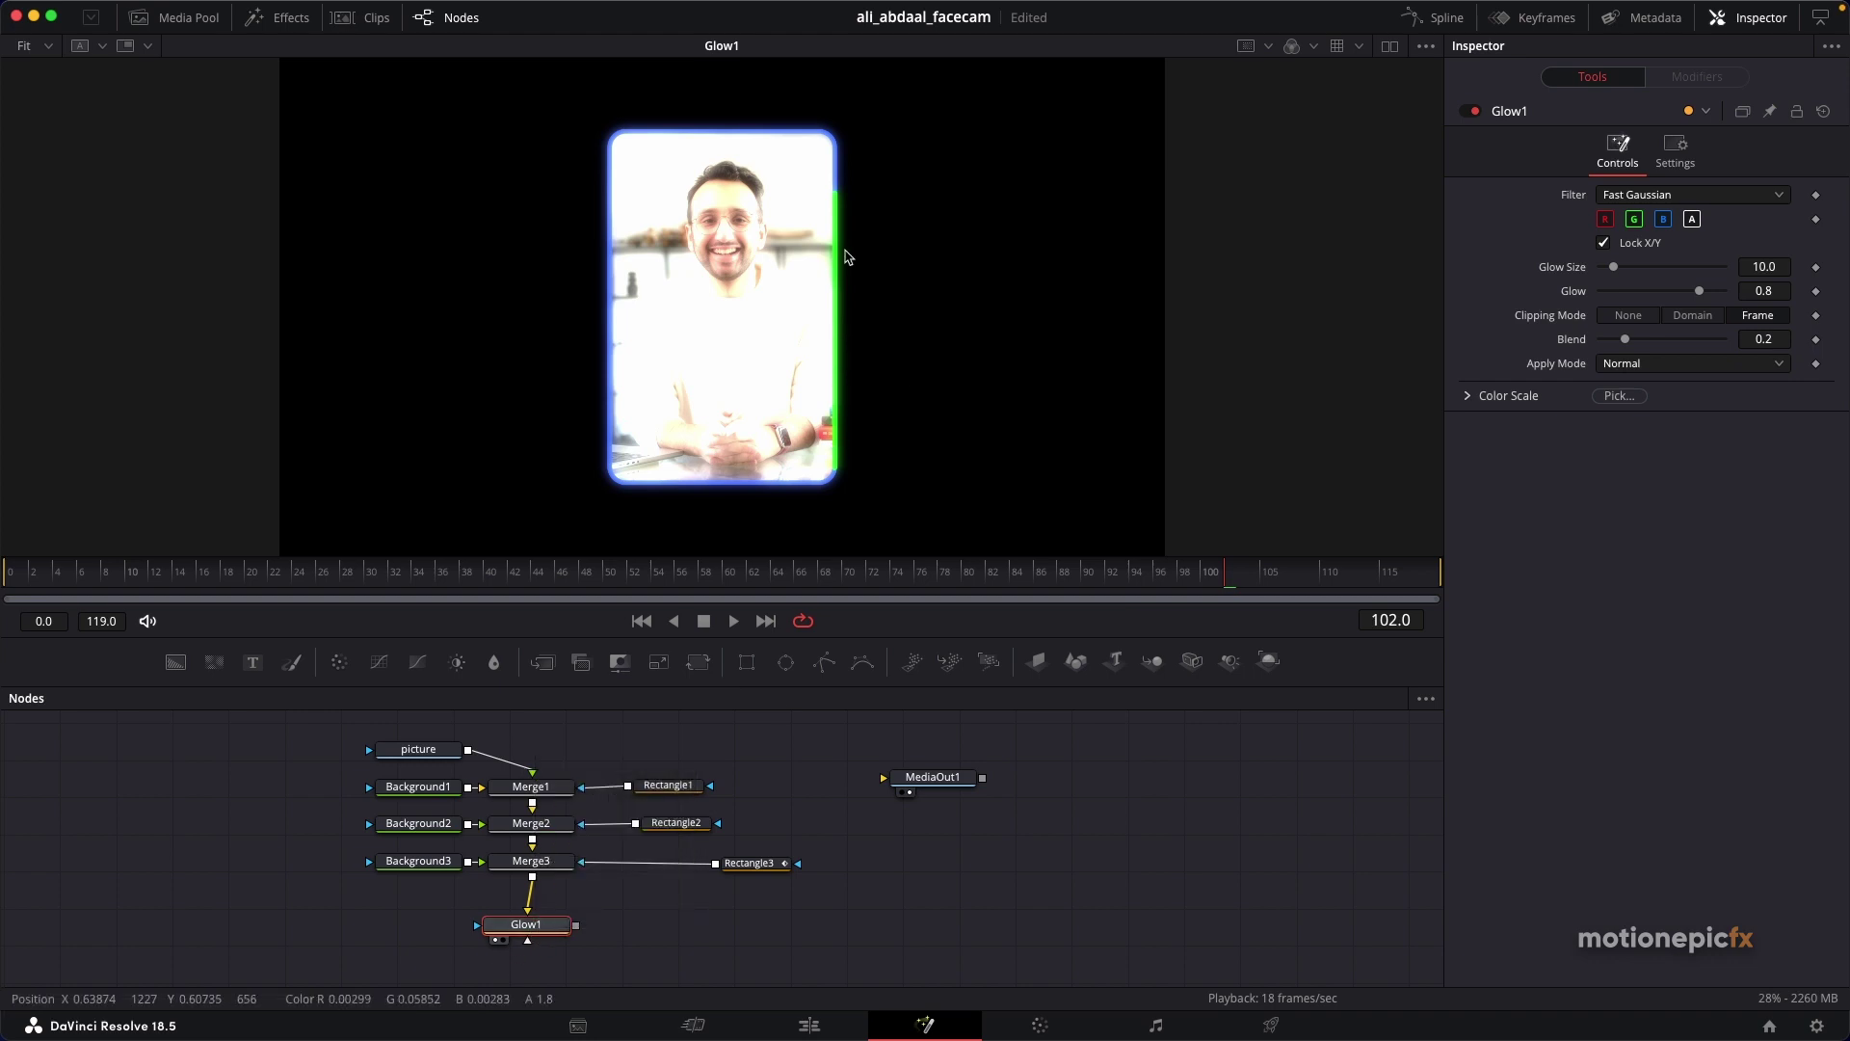
key("ctrl+z")
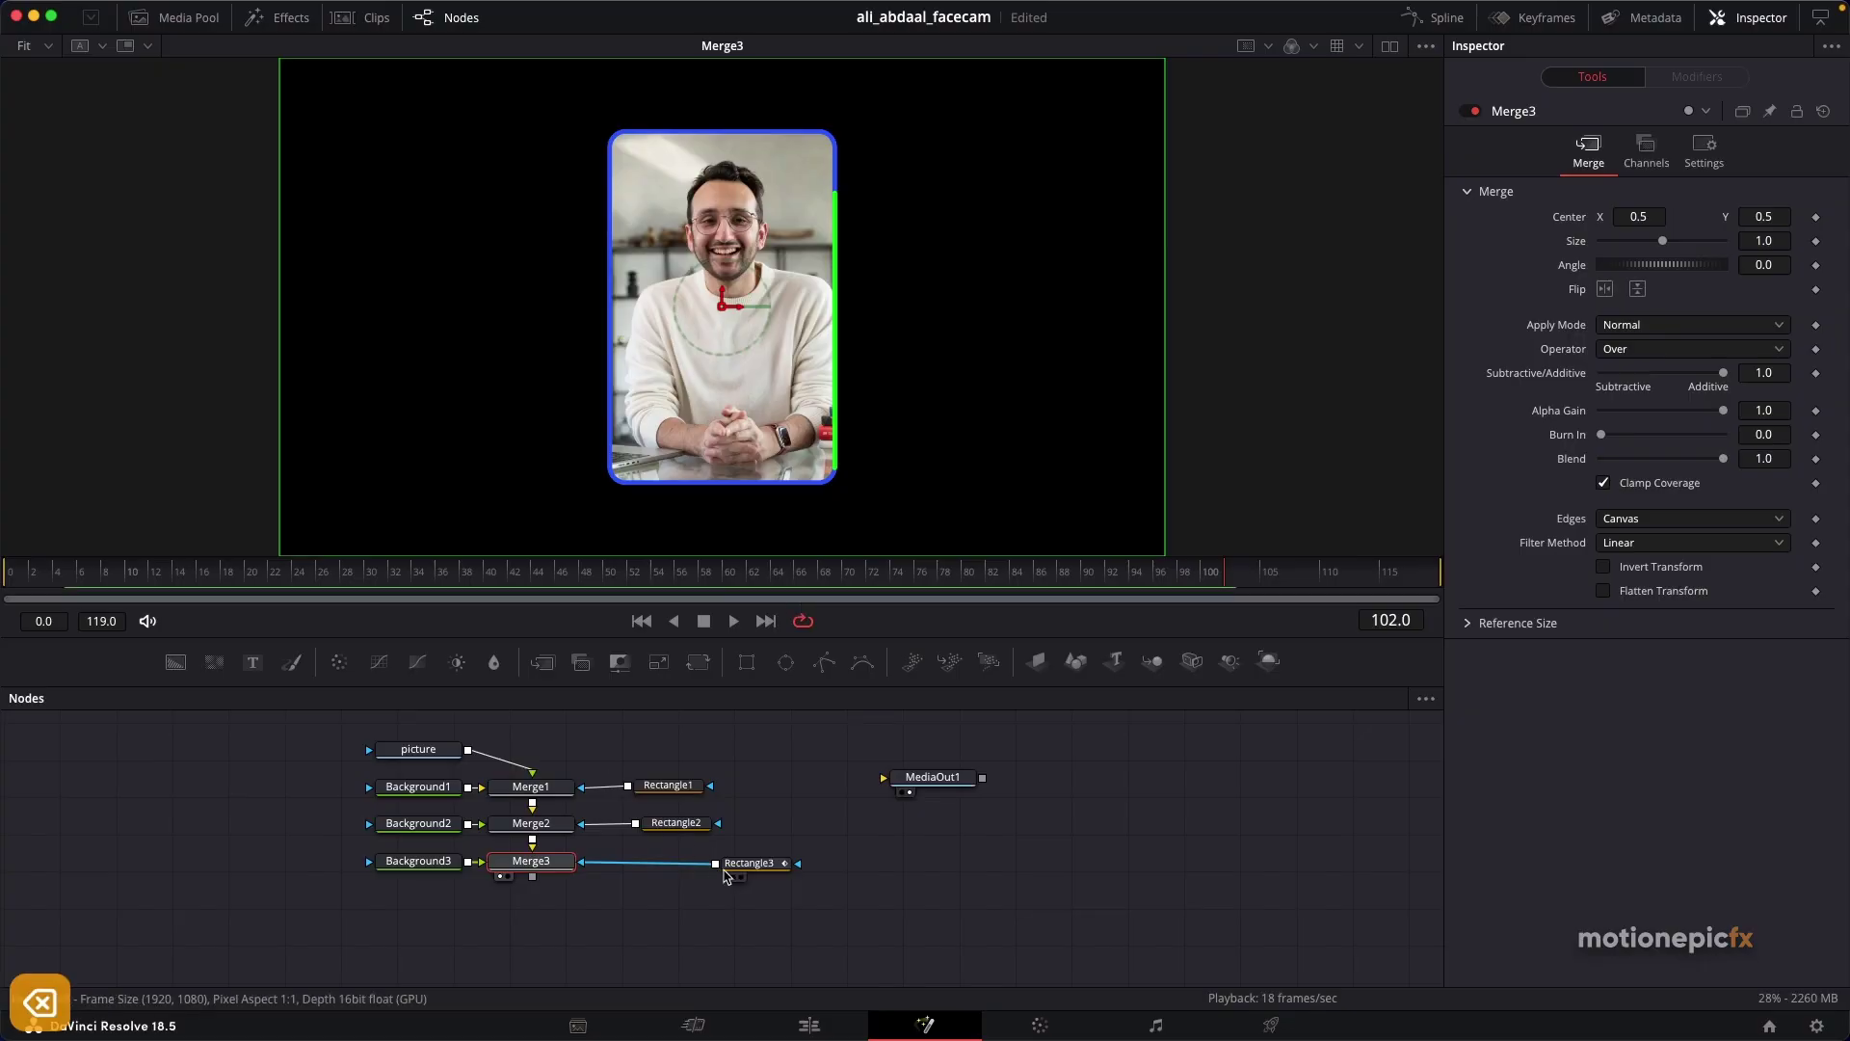
Step: Cut the Rectangle3 mask off Merge3, paste it beside Background3 and connect it as Background3's mask
left_click_drag(745, 873, 667, 869)
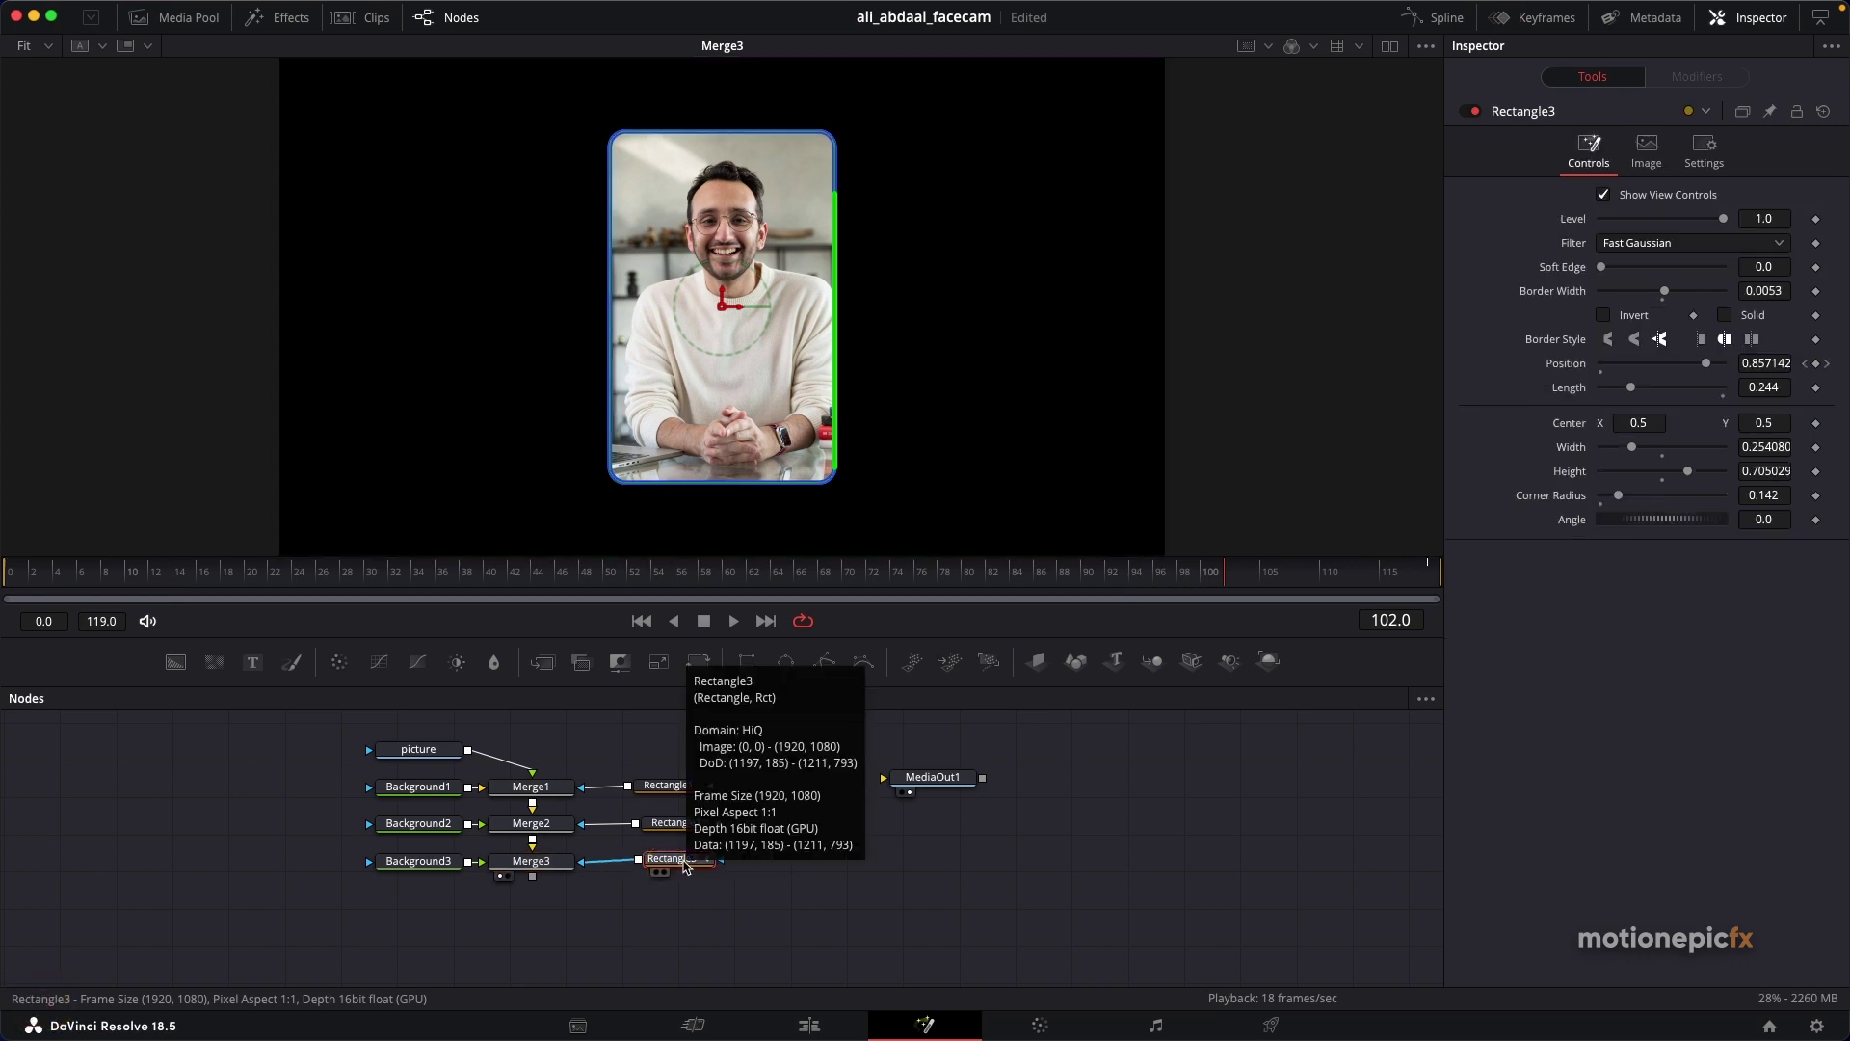
key("super+x")
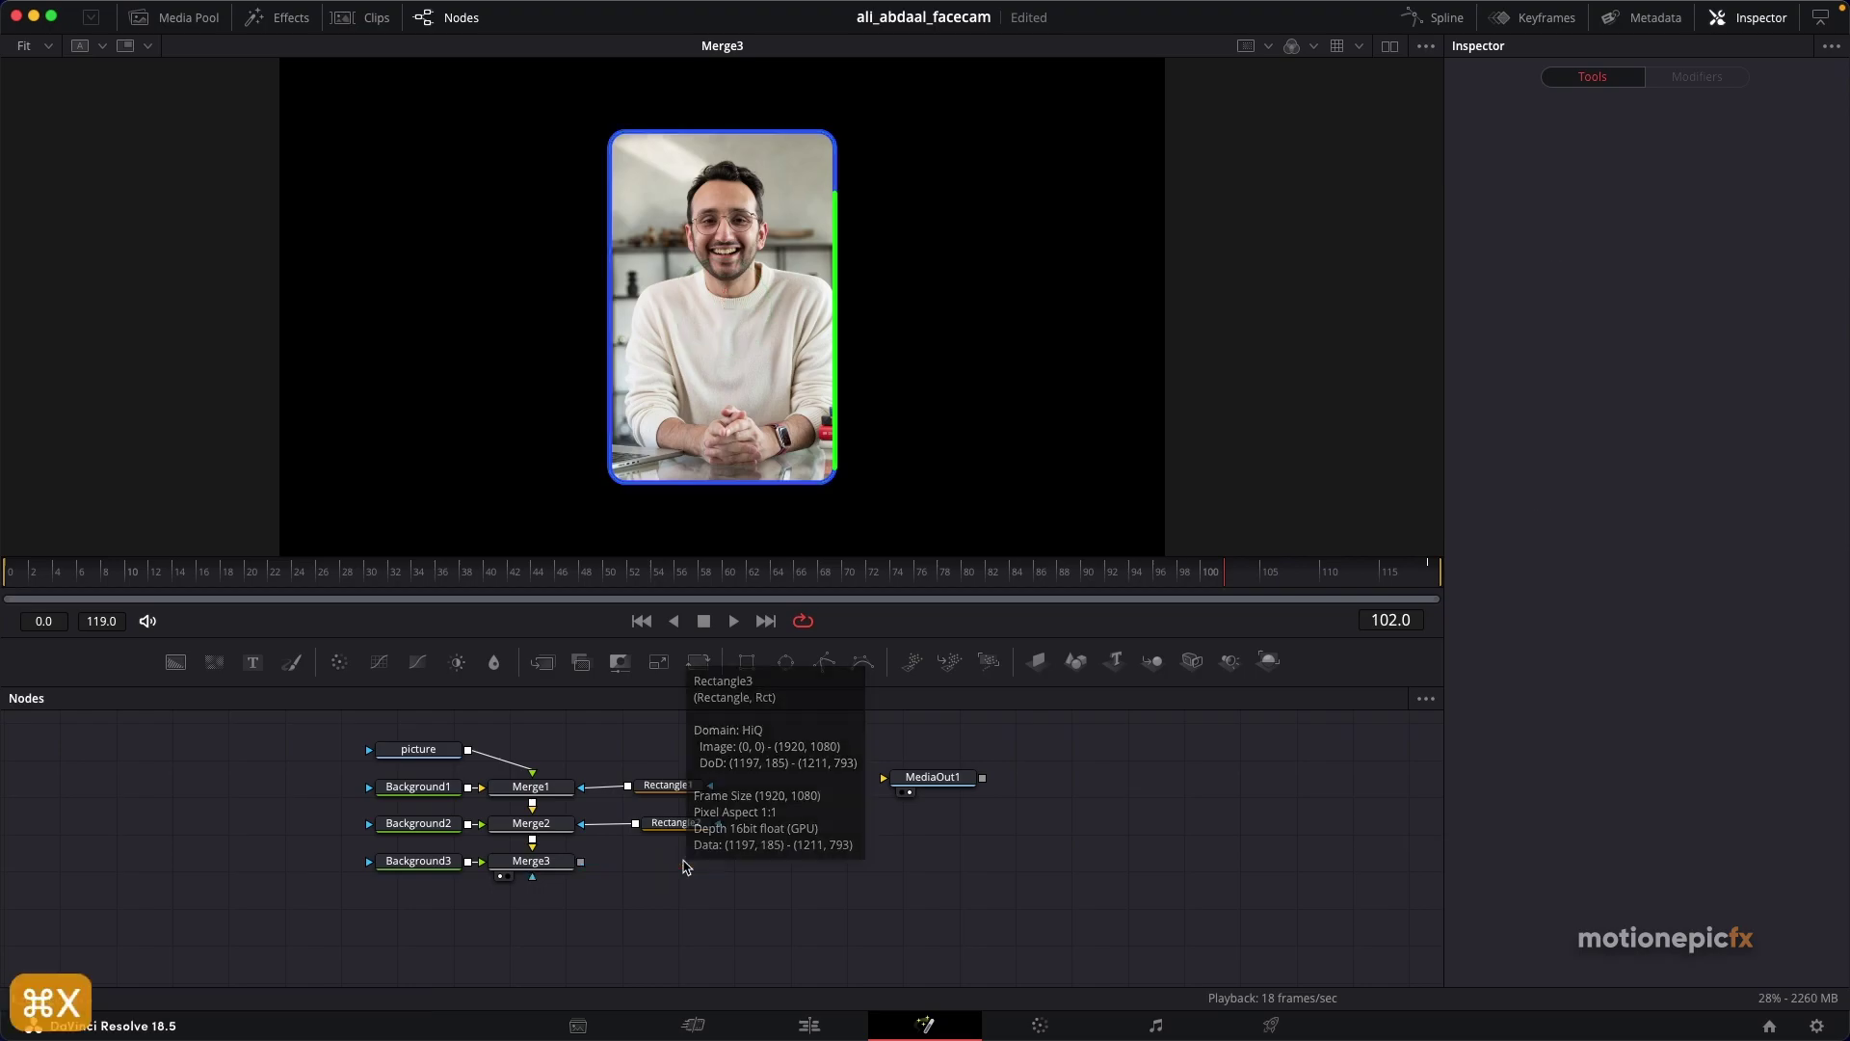
left_click(424, 870)
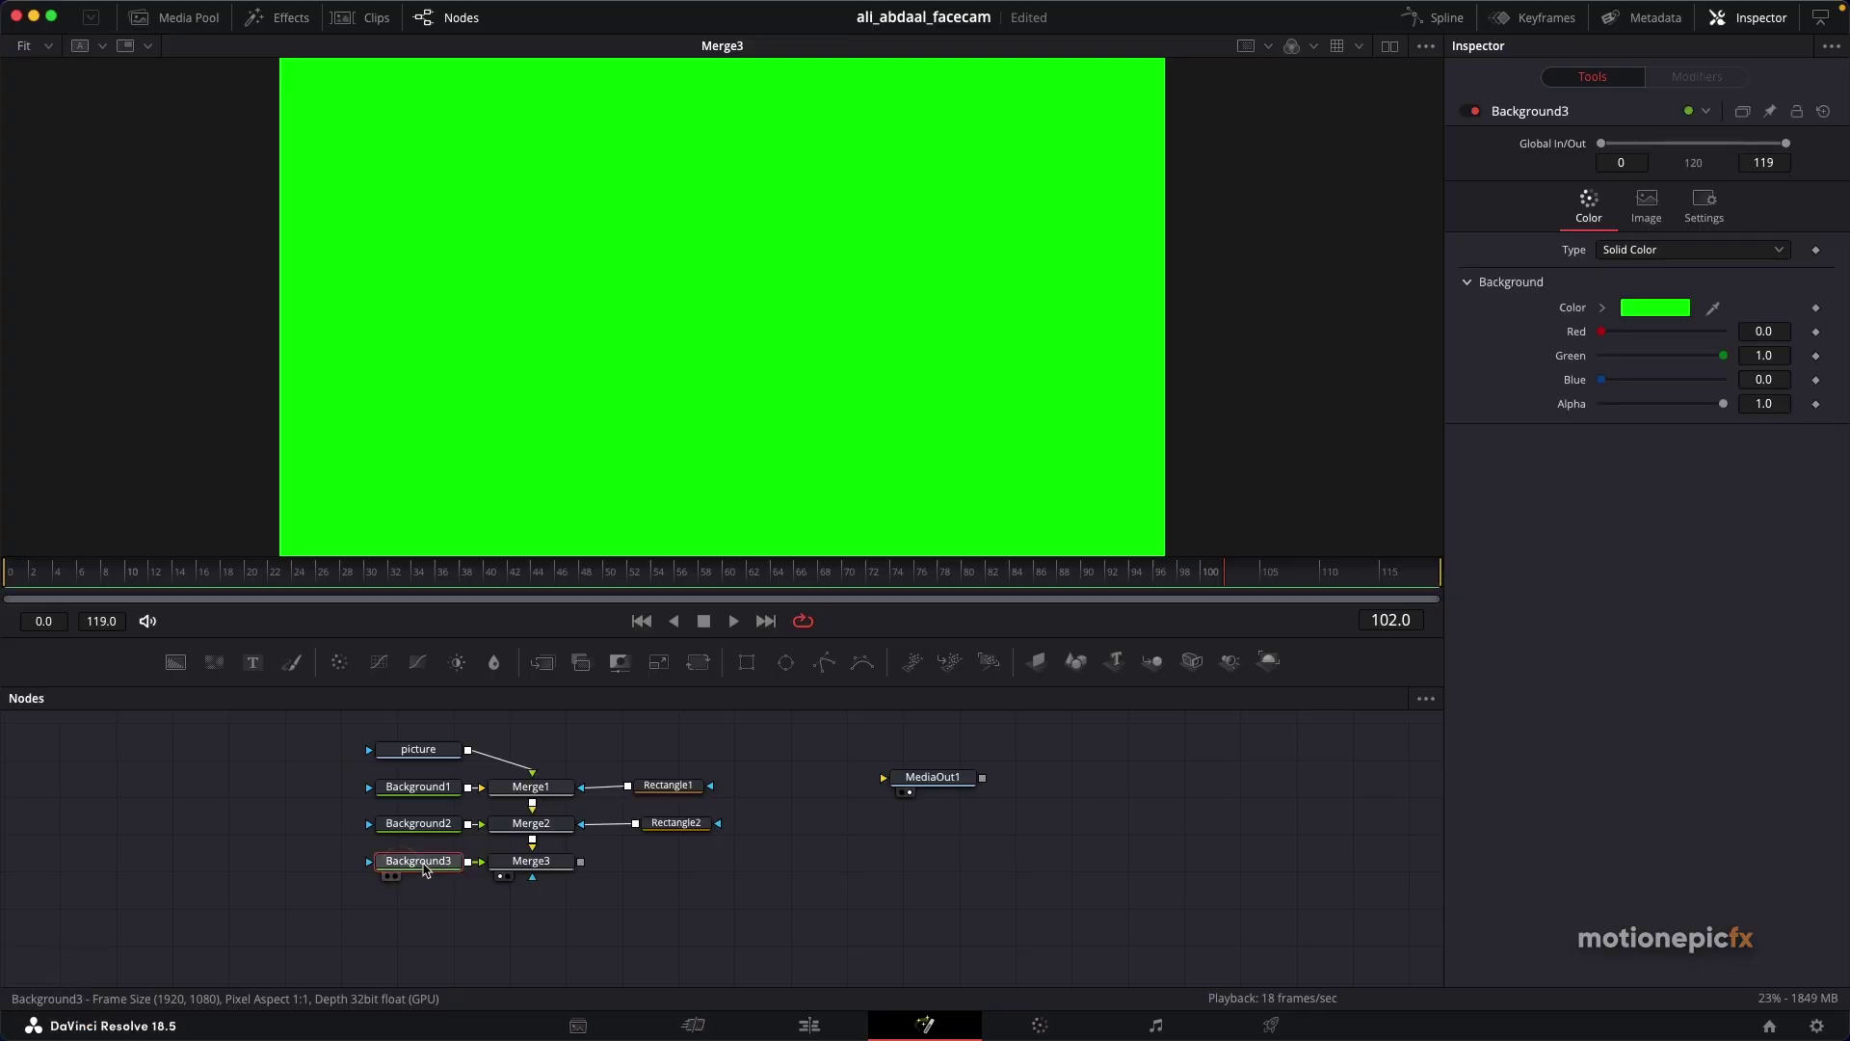
left_click(281, 872)
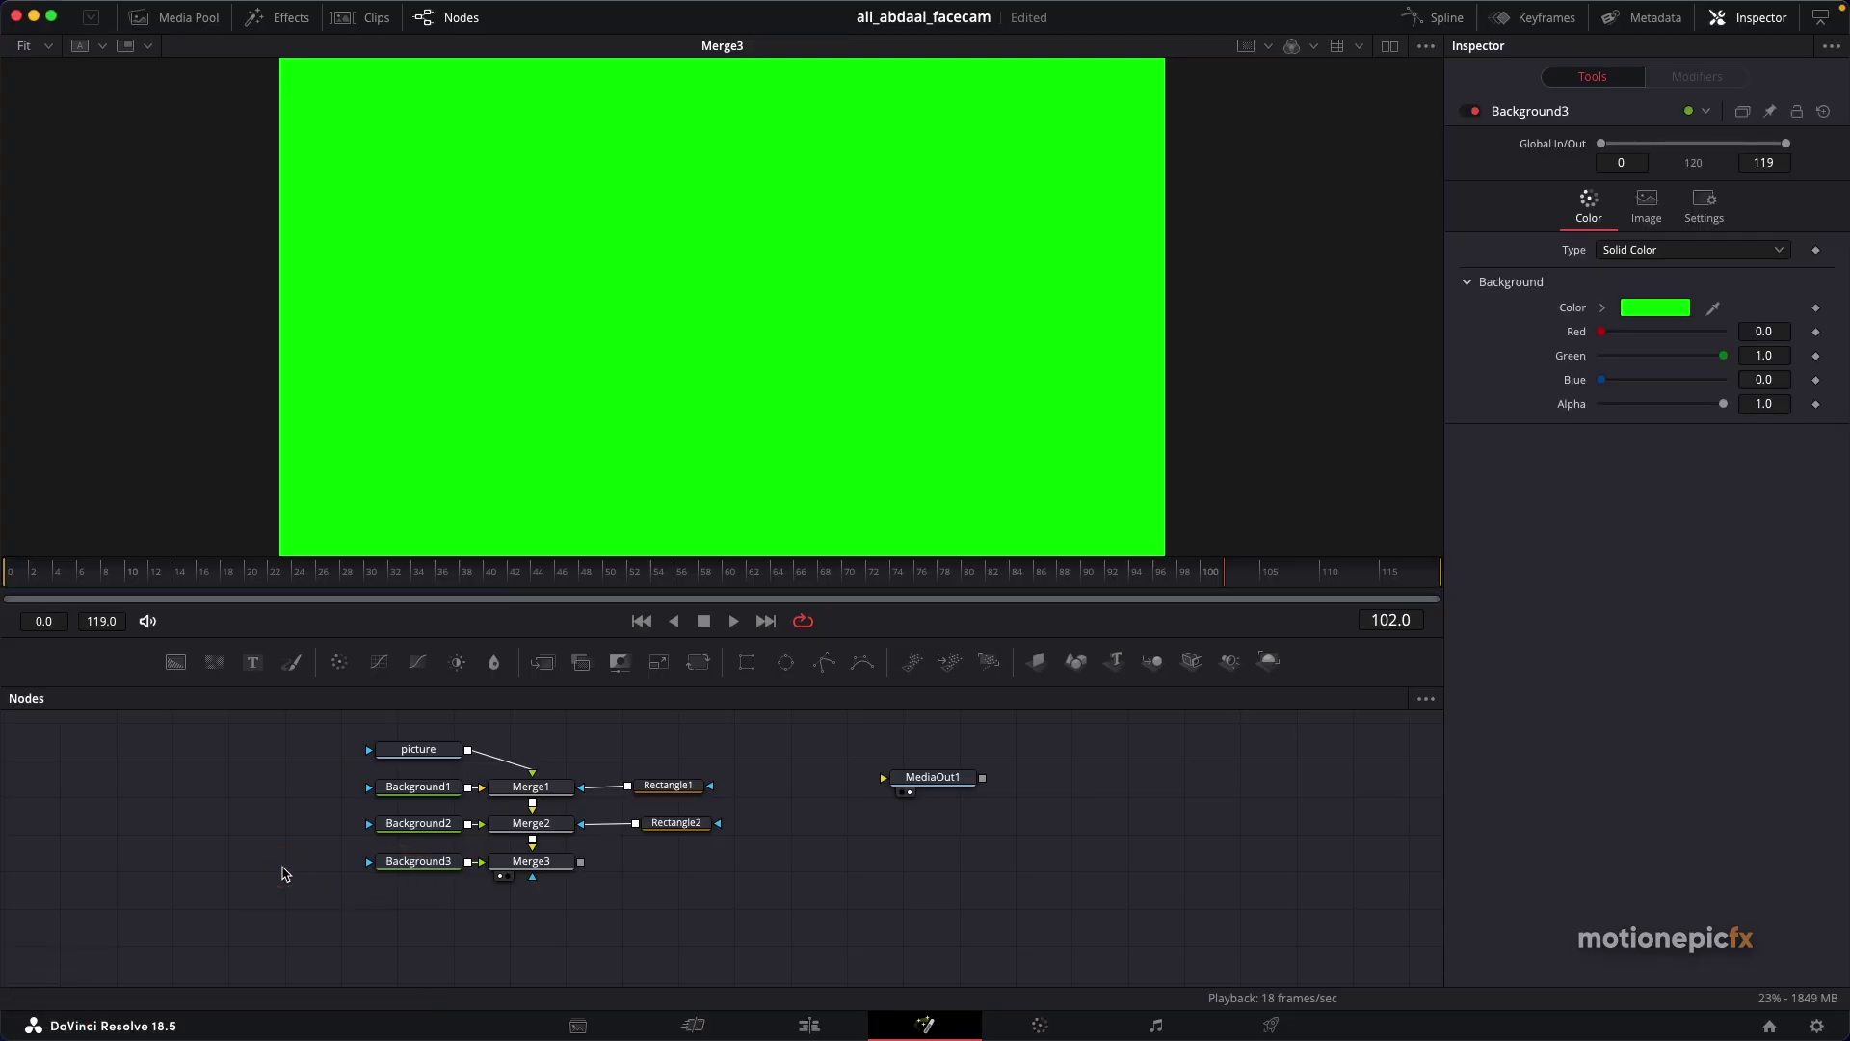
key("super+v")
left_click_drag(324, 867, 399, 867)
left_click(411, 871)
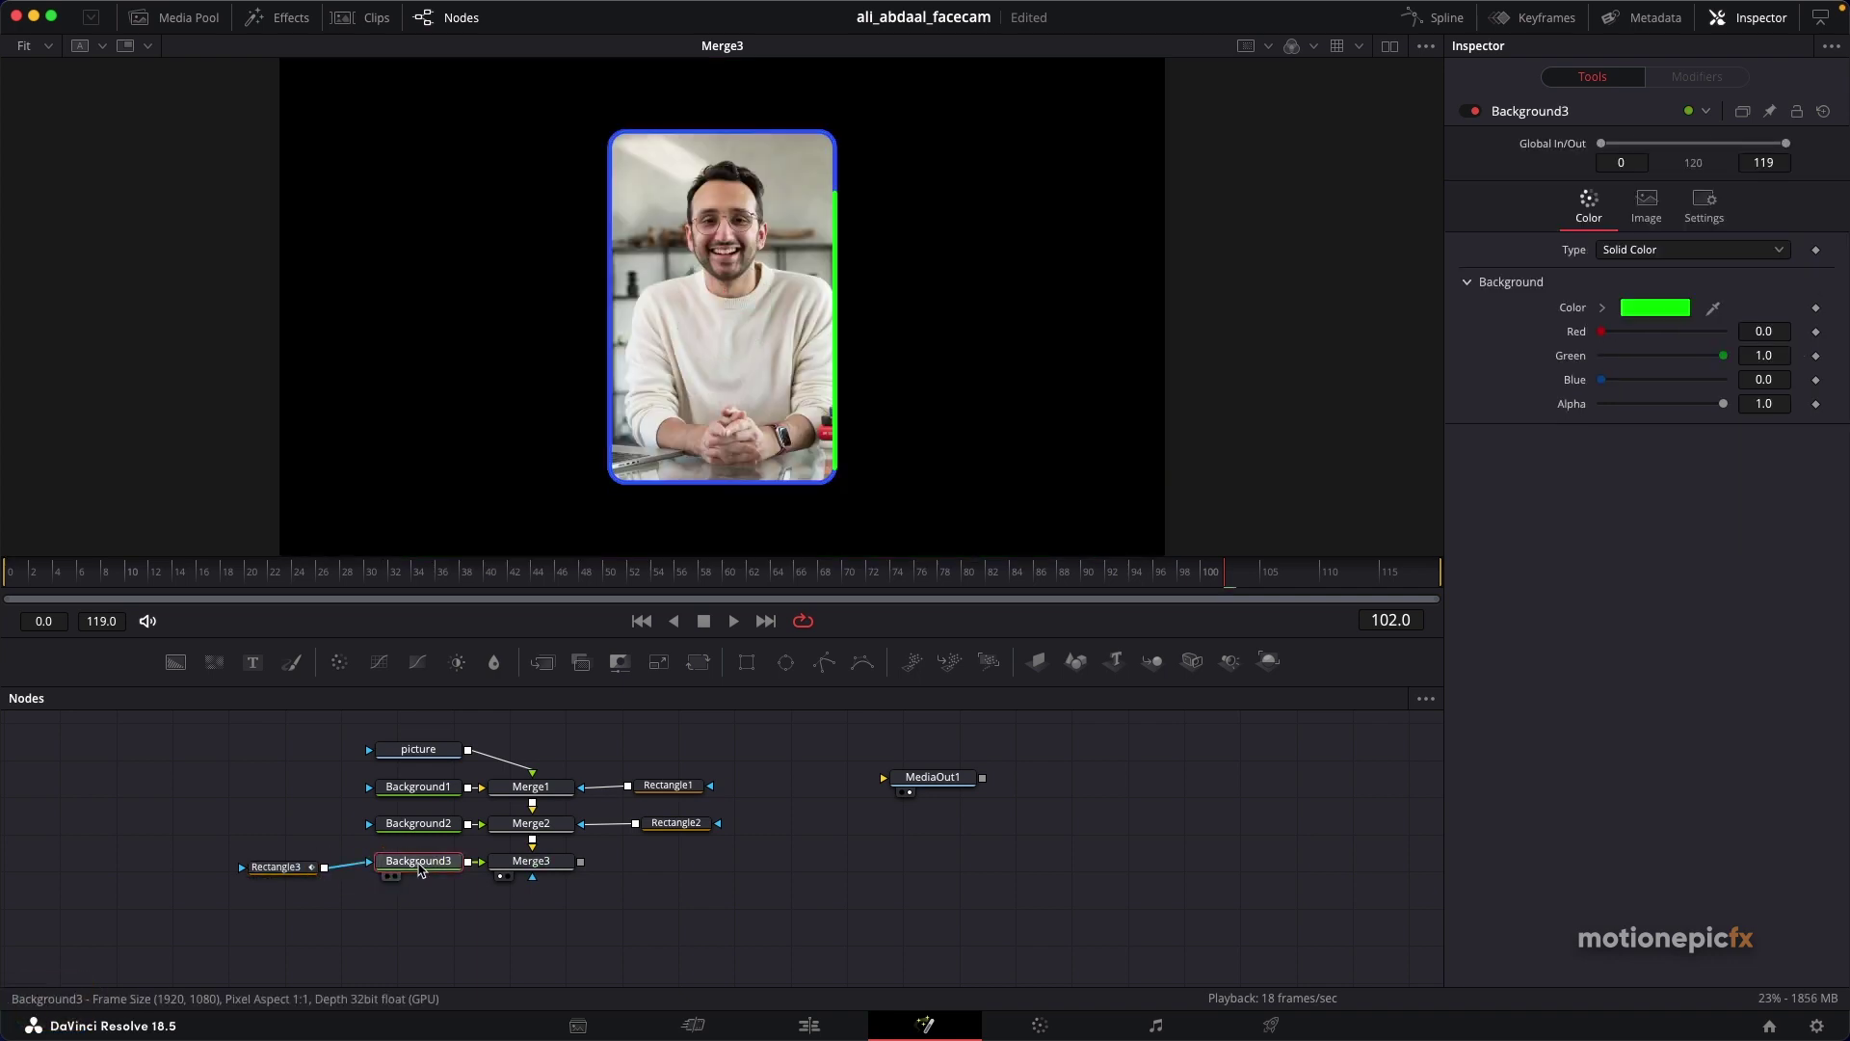
Step: Show Background3 in the viewer and play the masked line's animation from the start
key("1")
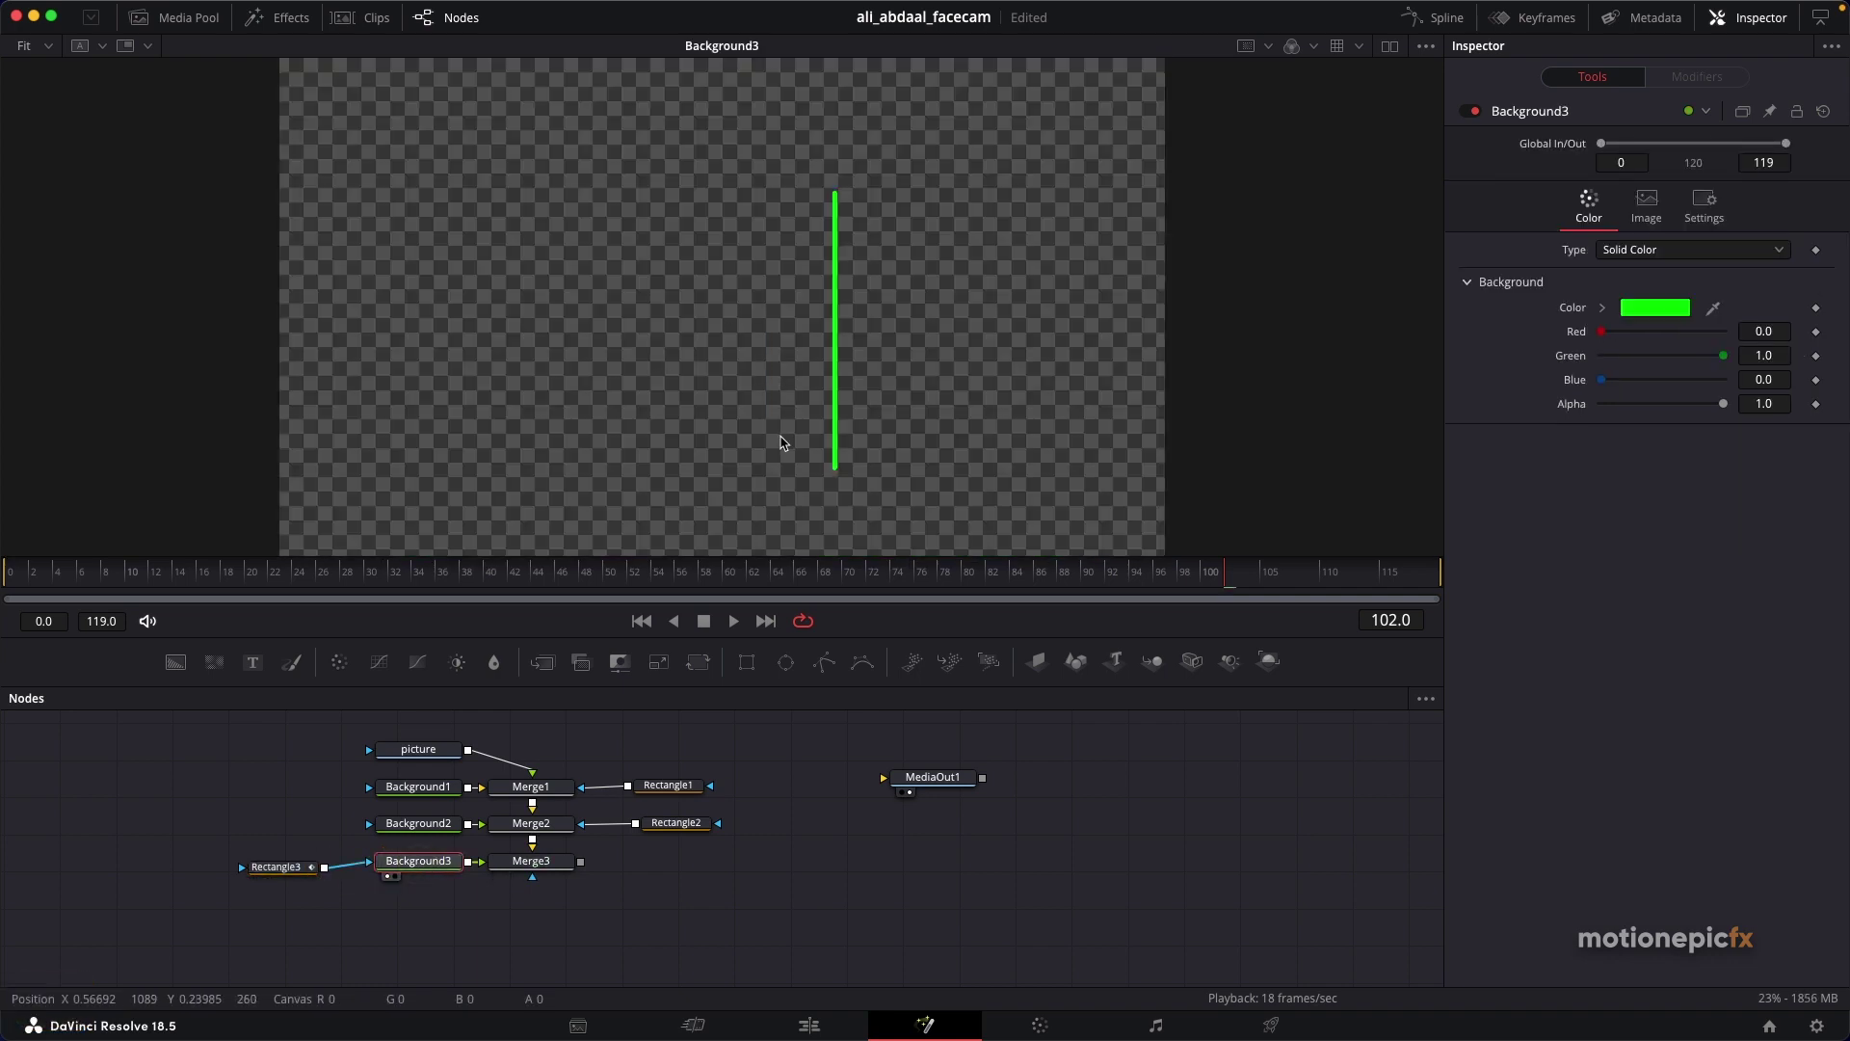
left_click(641, 620)
key("space")
key("space")
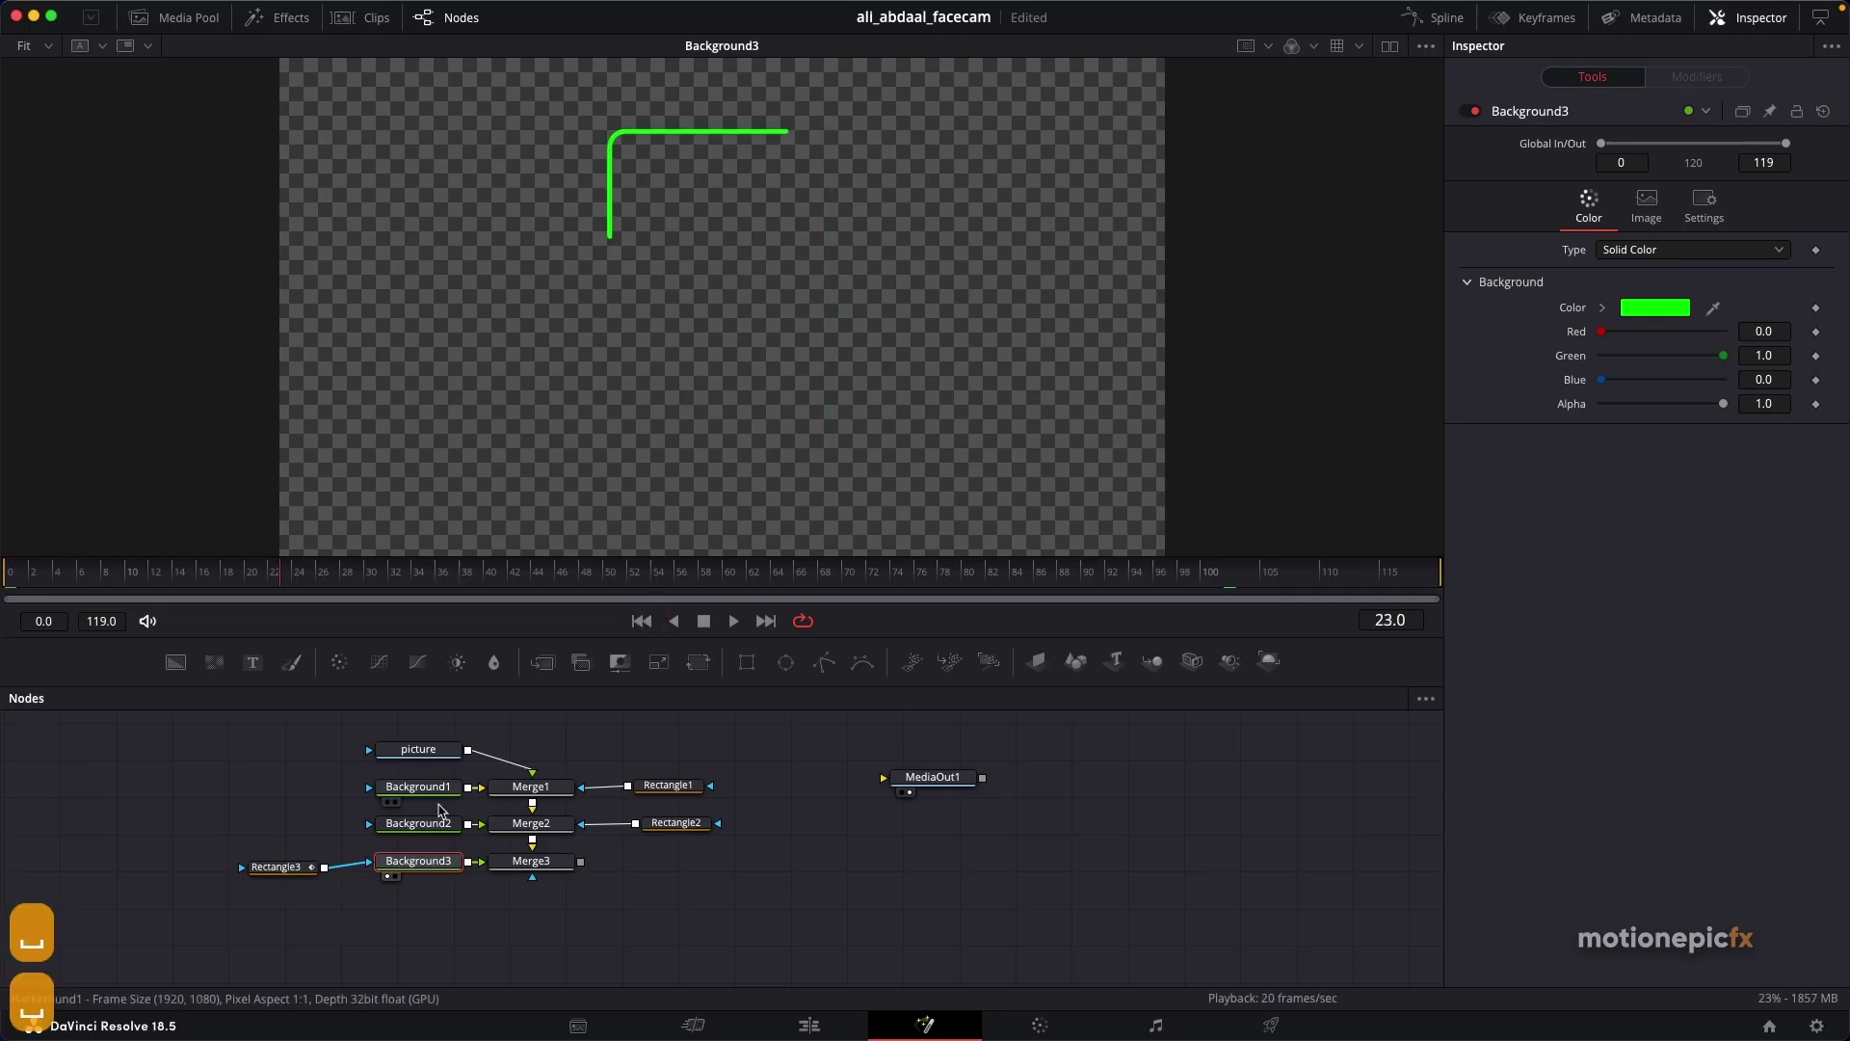
Step: Disable Rectangle3 to view Background3 without its mask, enable it again and briefly play the animation
left_click(285, 874)
key("ctrl+p")
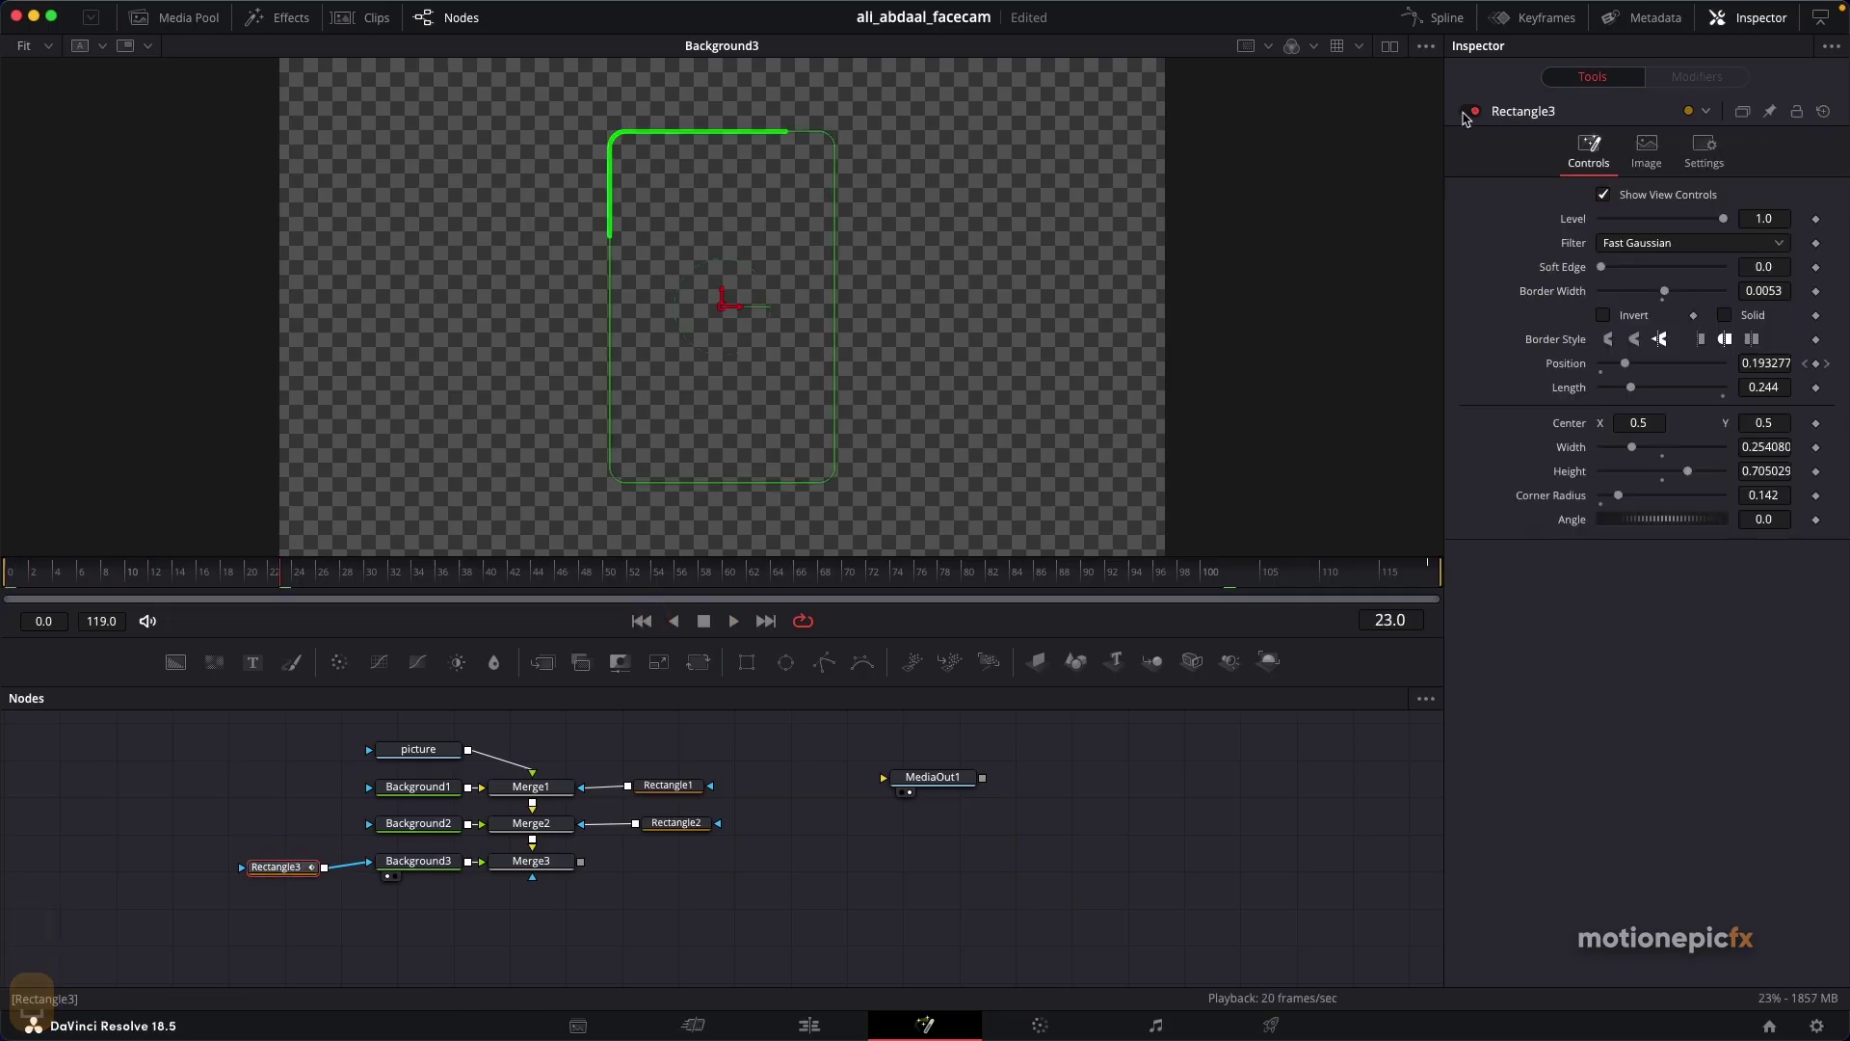
left_click(418, 861)
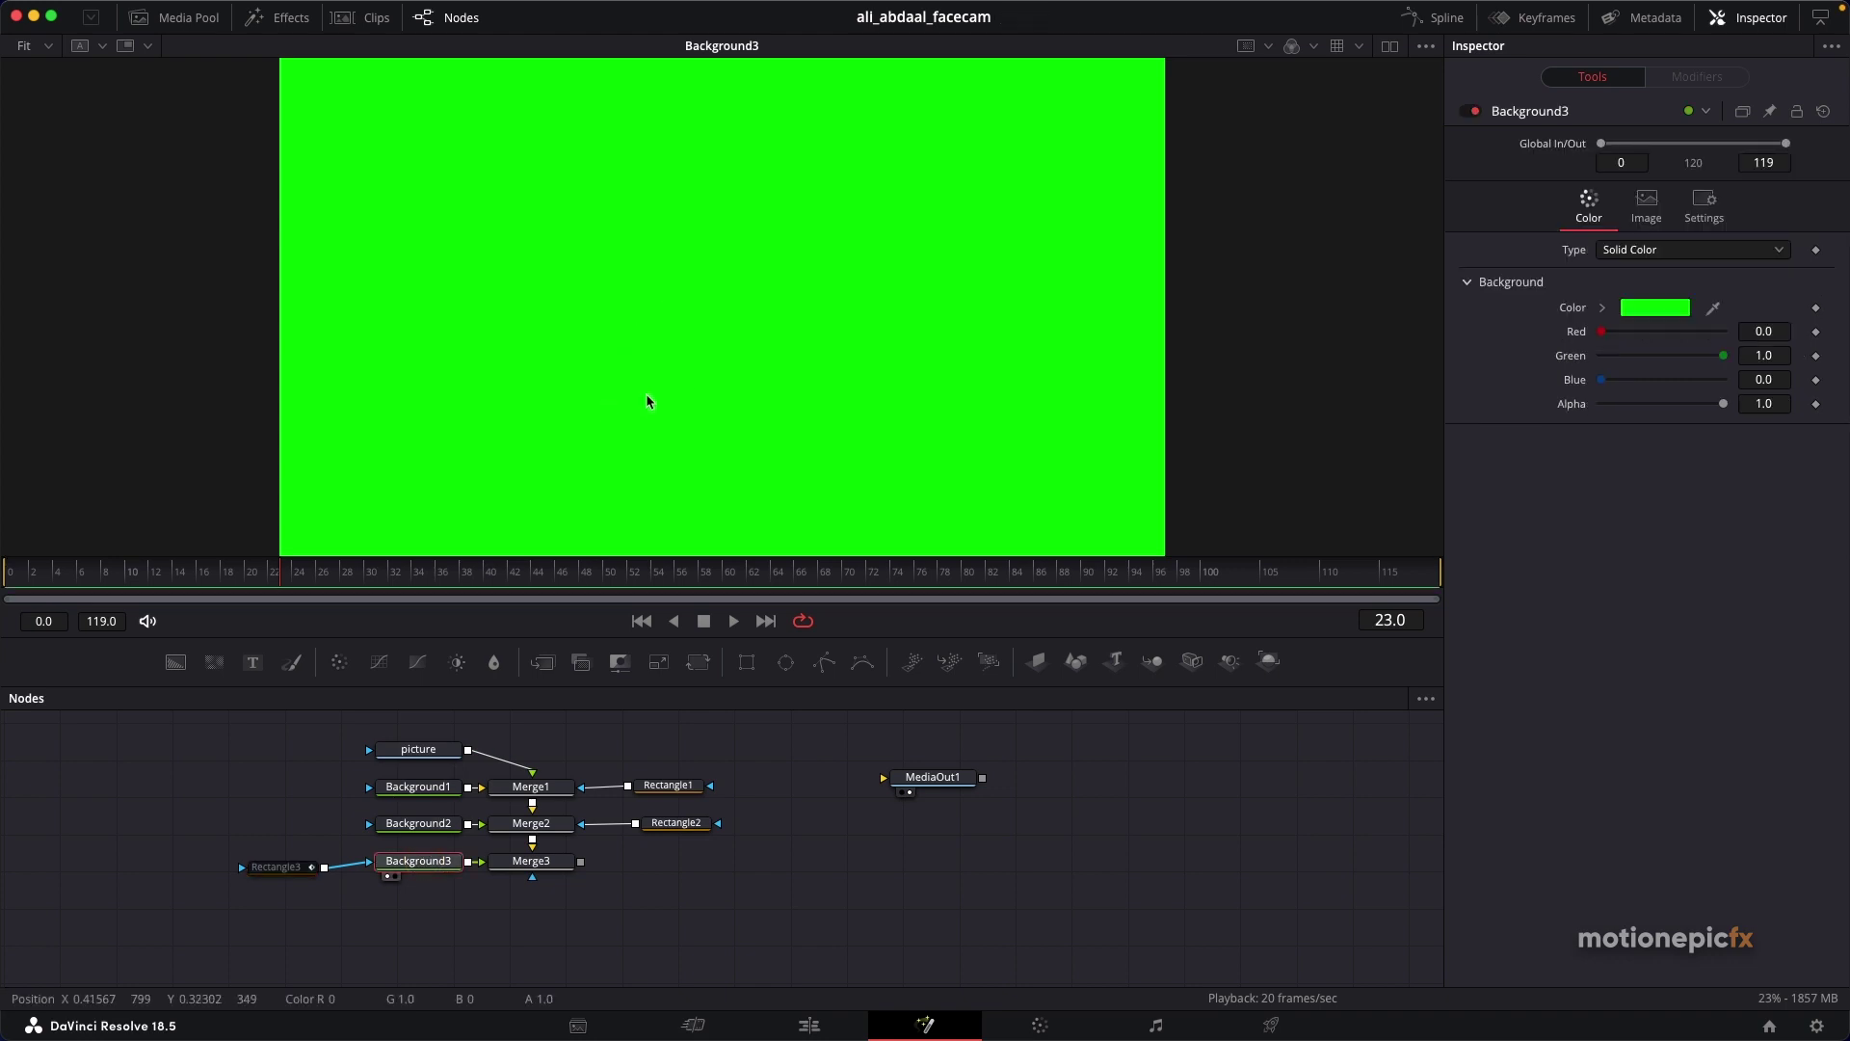
left_click(259, 867)
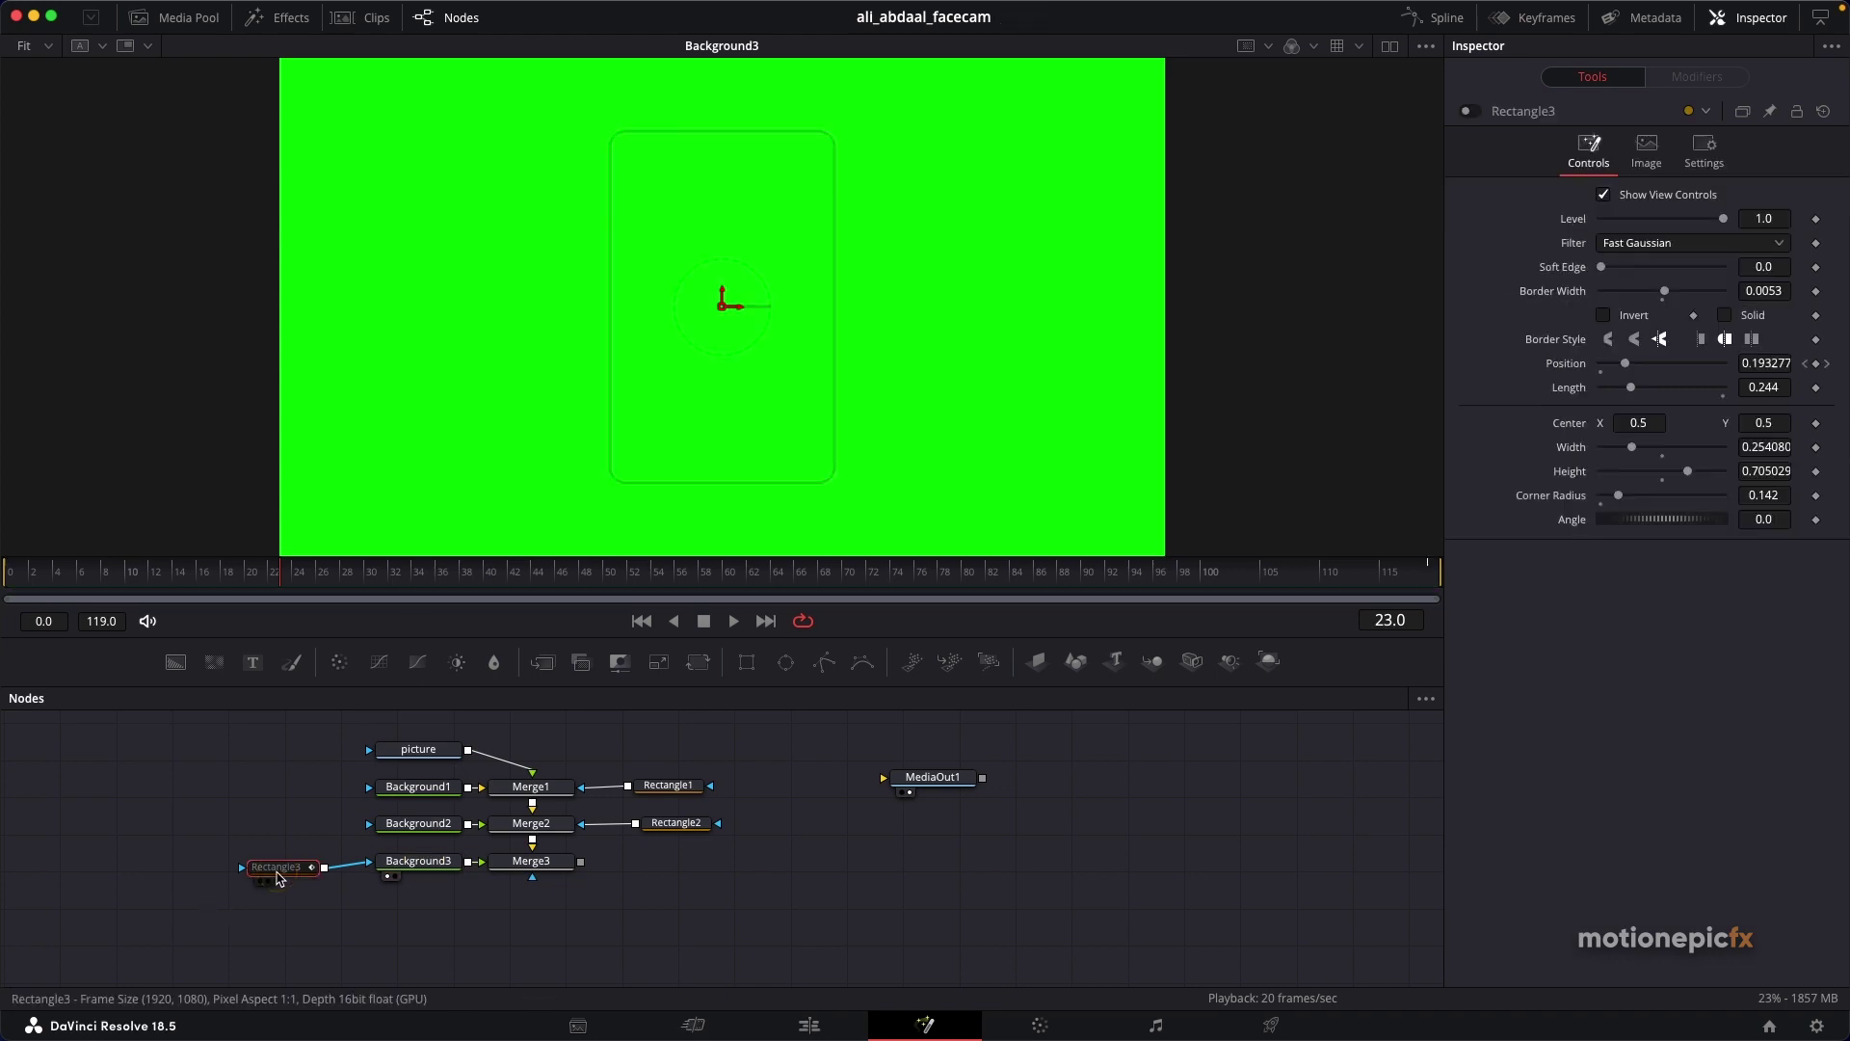
left_click(1470, 111)
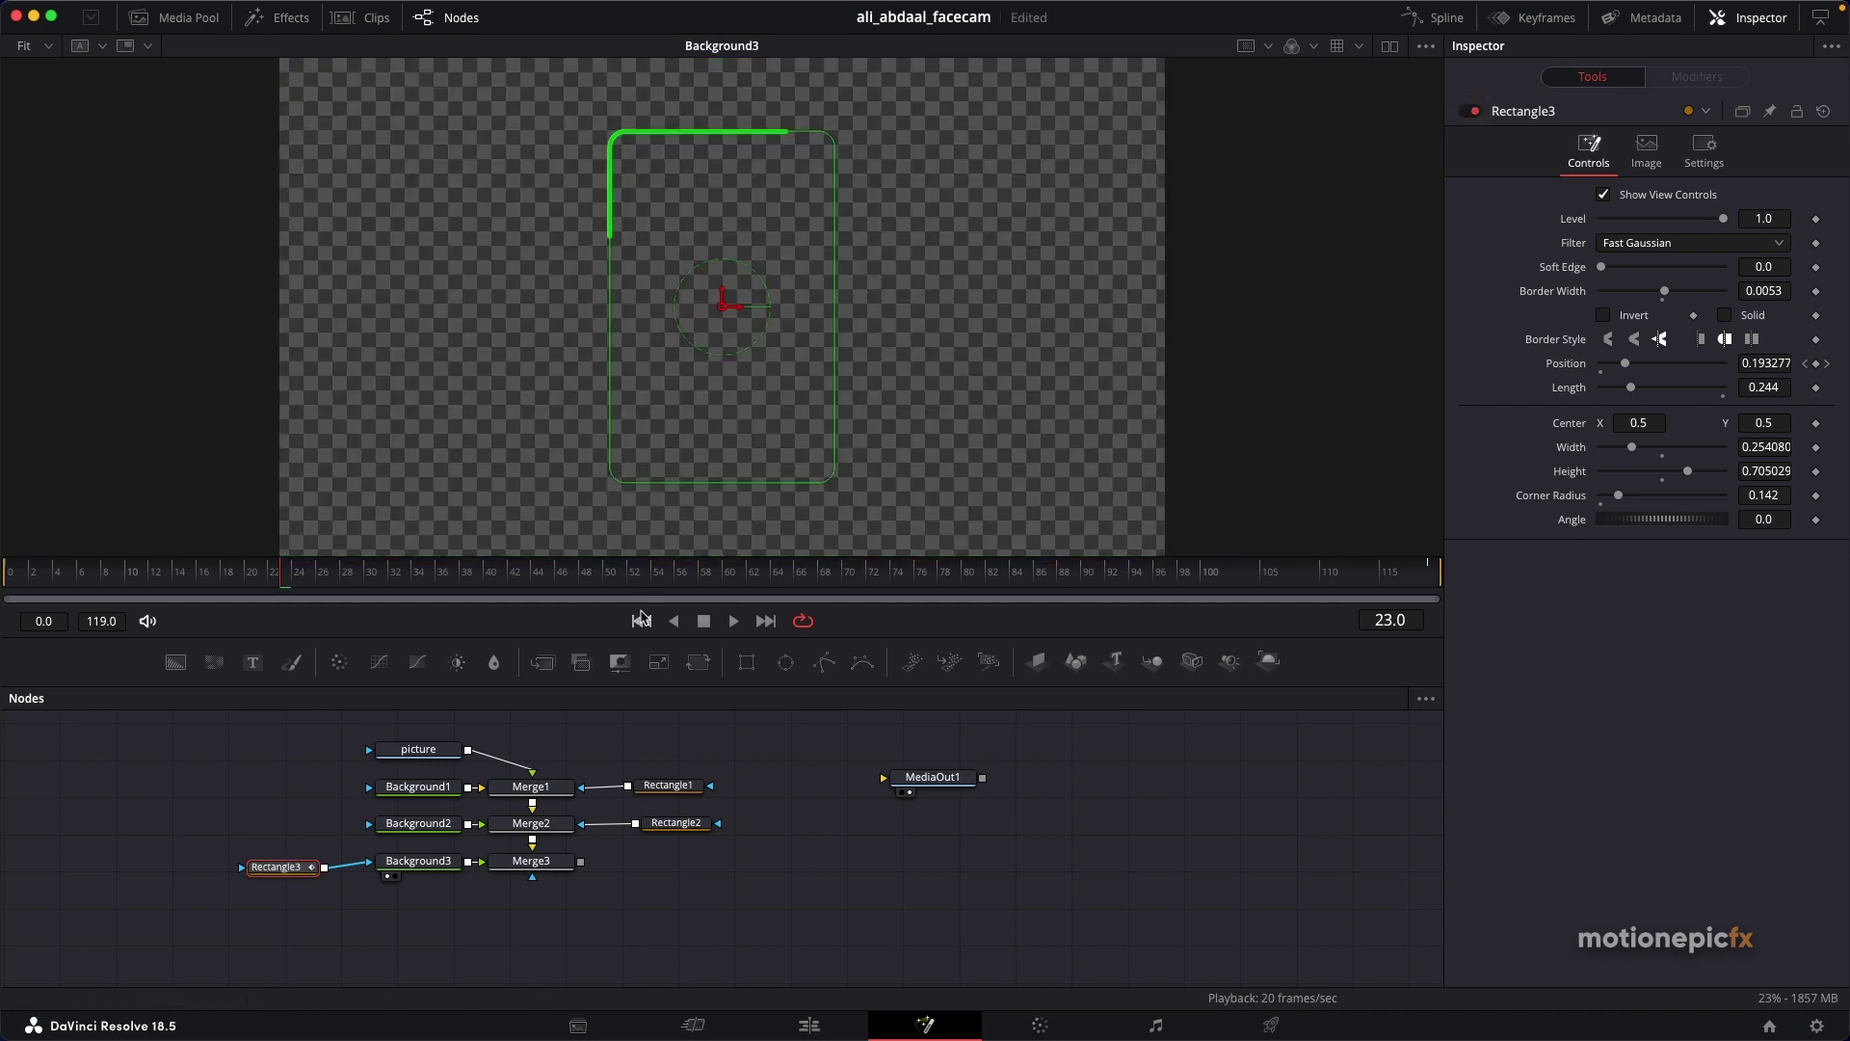
key("space")
key("space")
Step: Make room after Background3, insert a Glow node between it and Merge3, and view the Merge3 result
mouse_move(276, 866)
left_mouse_down()
mouse_move(428, 877)
mouse_move(299, 874)
left_mouse_up()
left_click(289, 862, "ctrl")
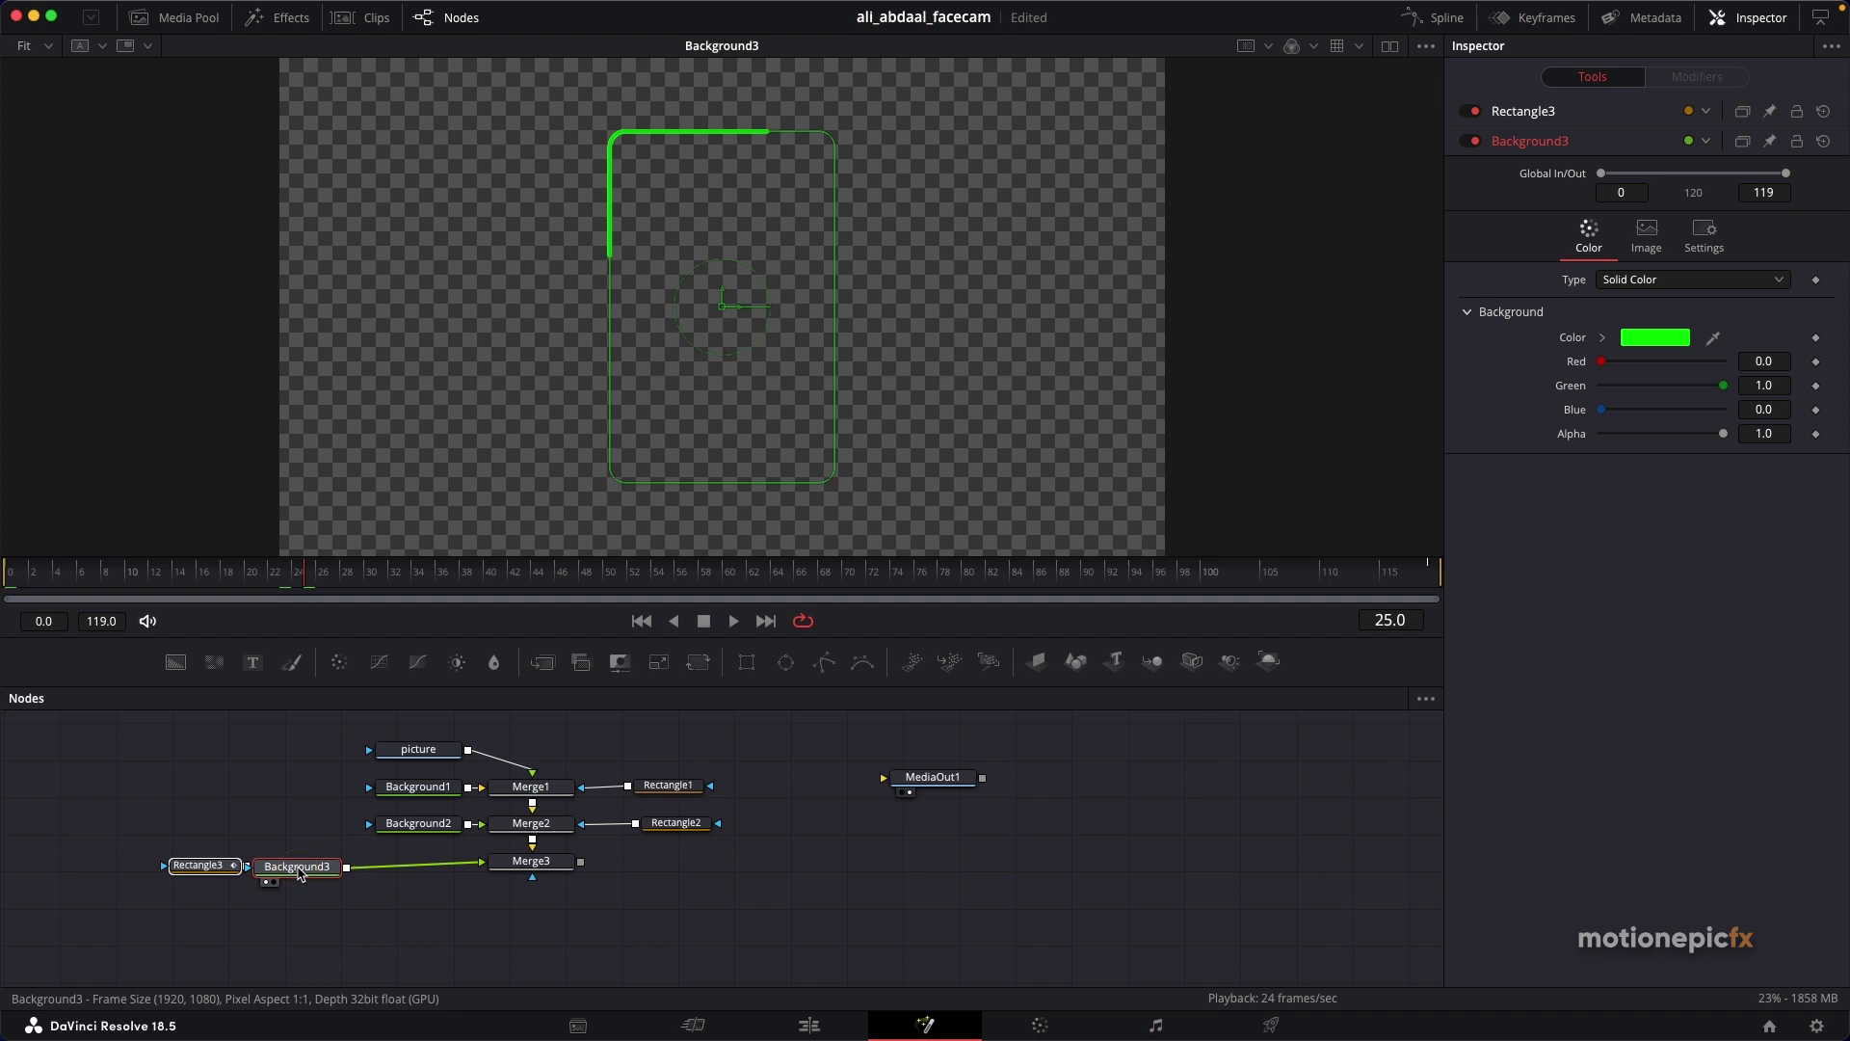
key("shift+space")
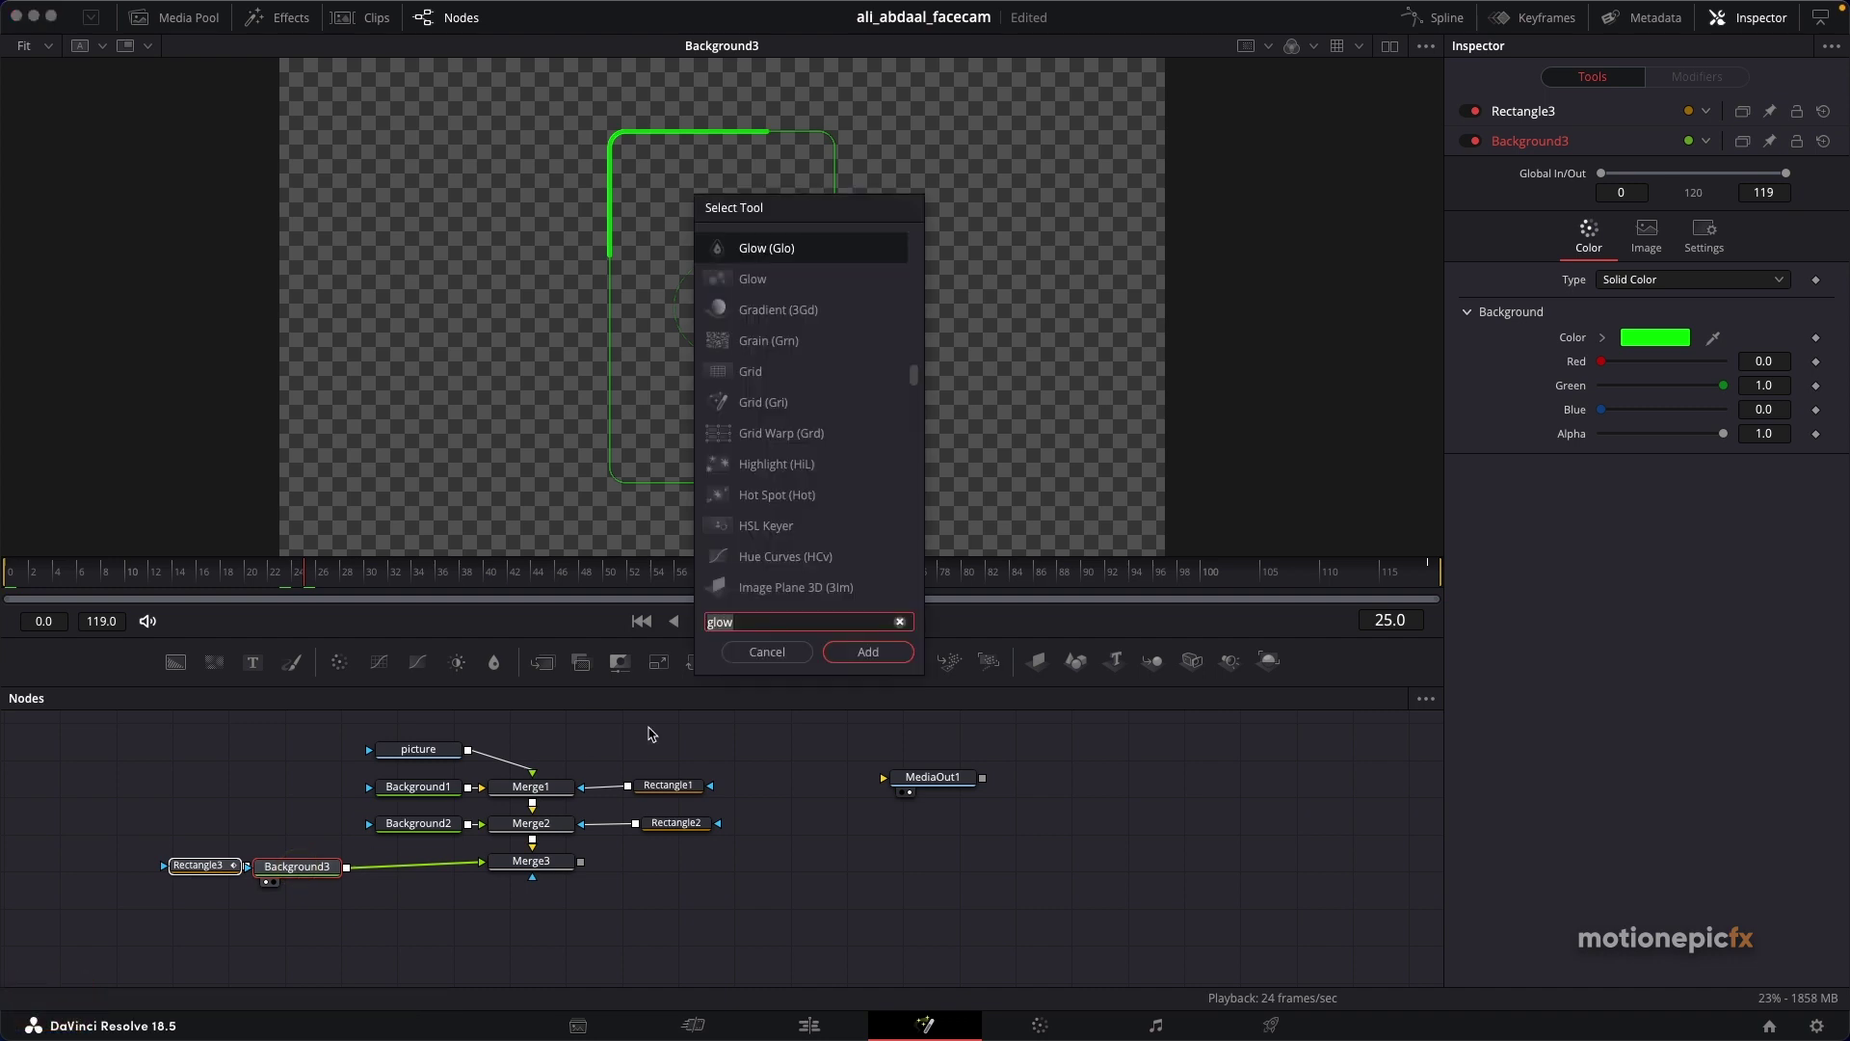
left_click(869, 653)
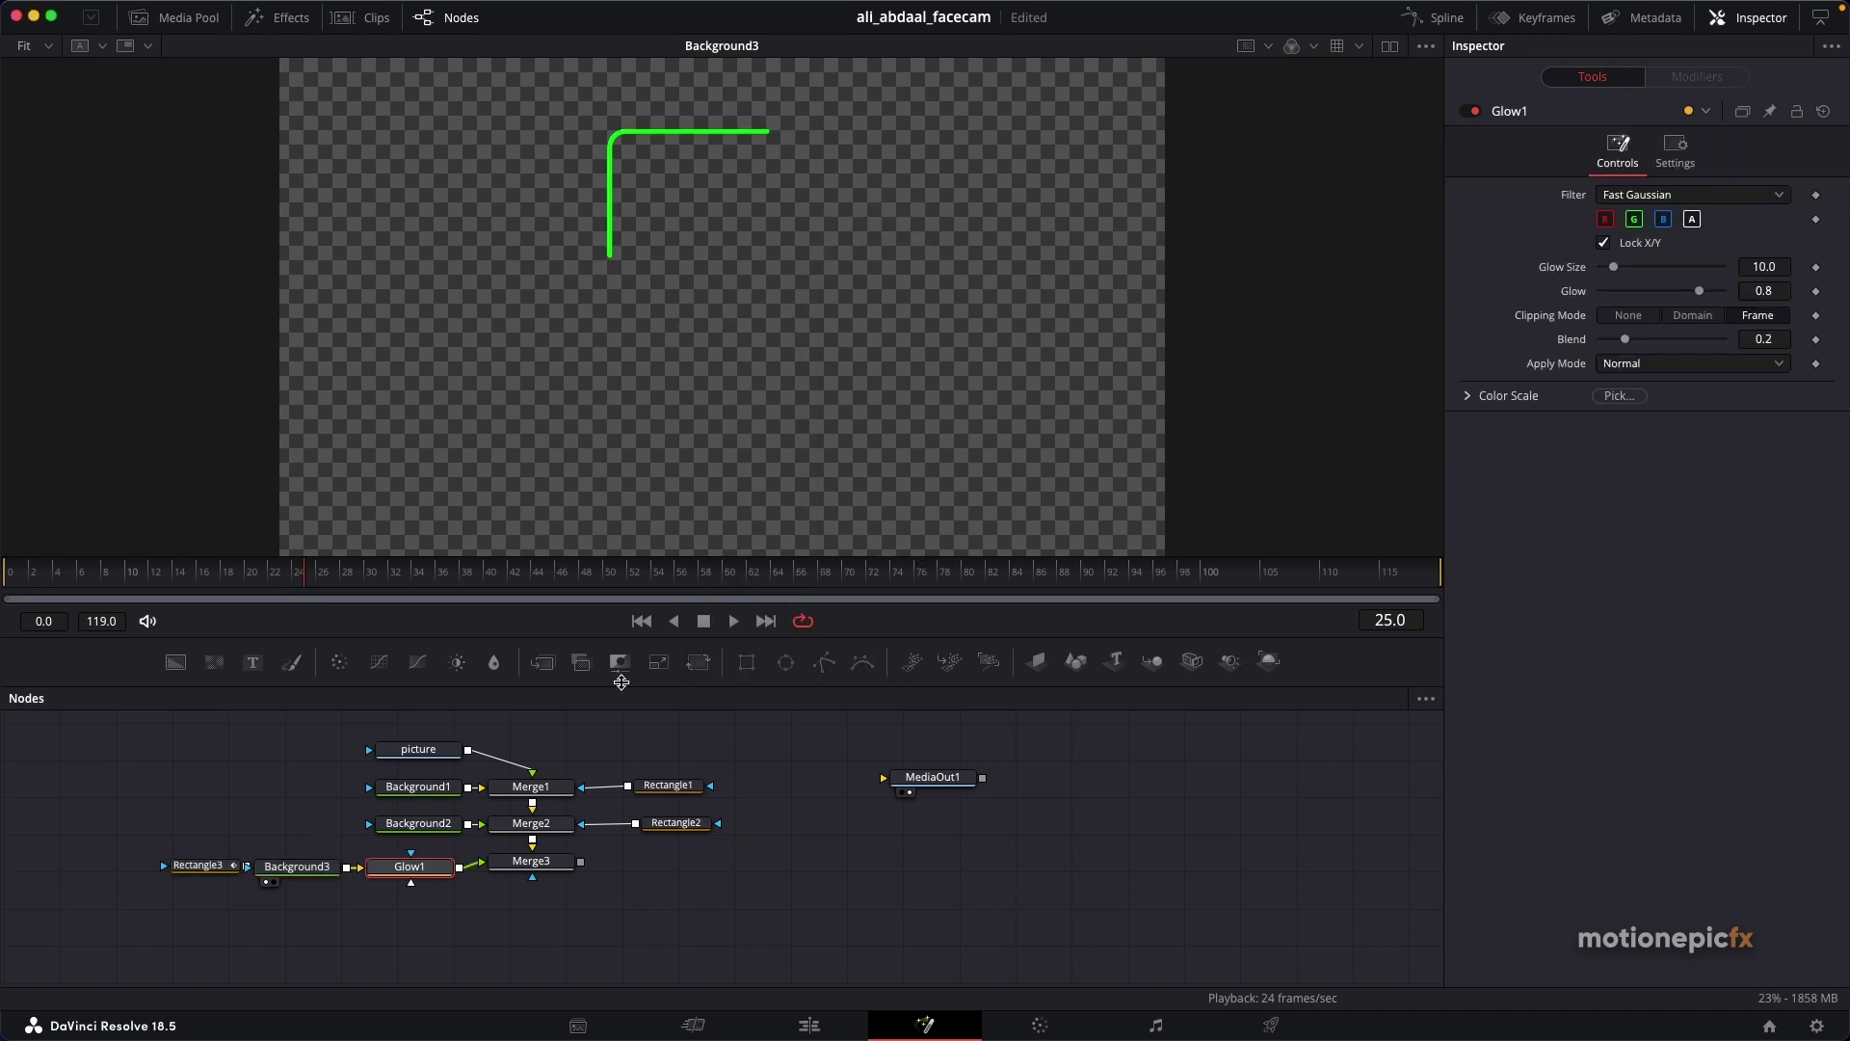
key("1")
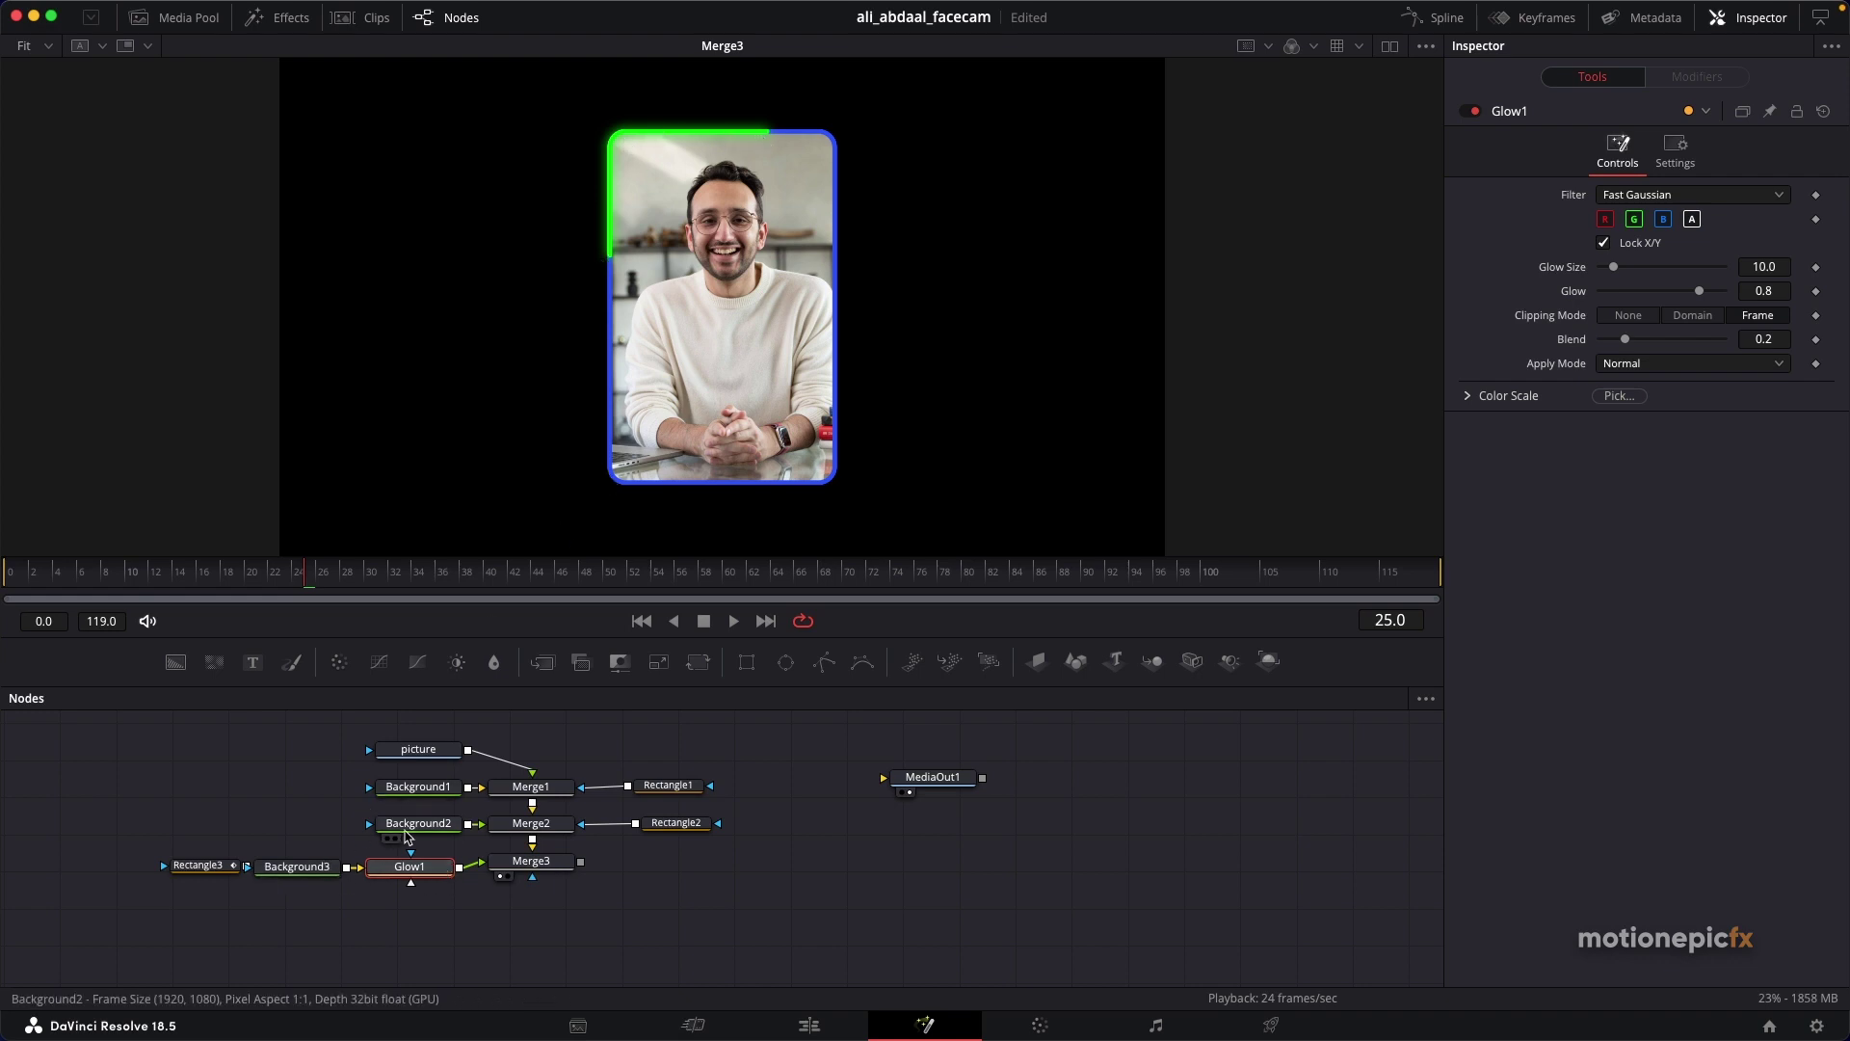
Step: Copy hex colour 2951FF from Background2 and apply it to Background3
left_click(419, 823)
left_click(1662, 313)
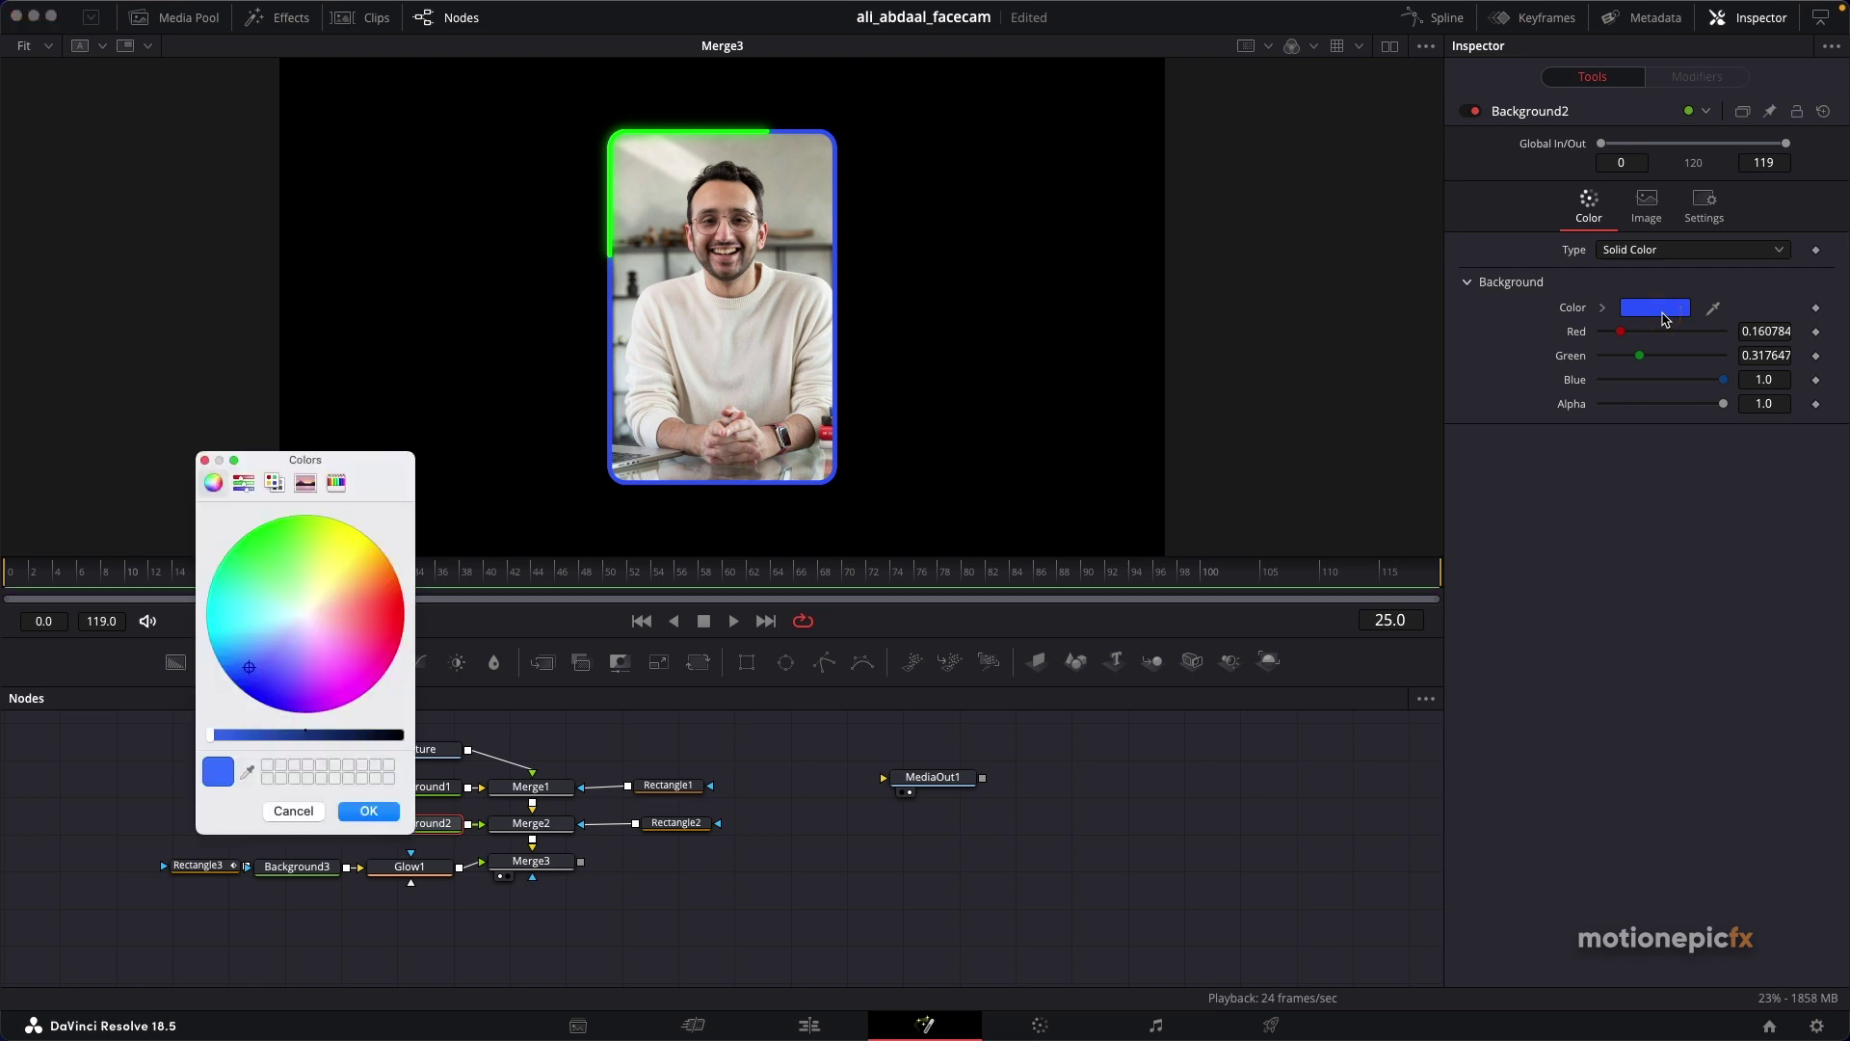
left_click(244, 483)
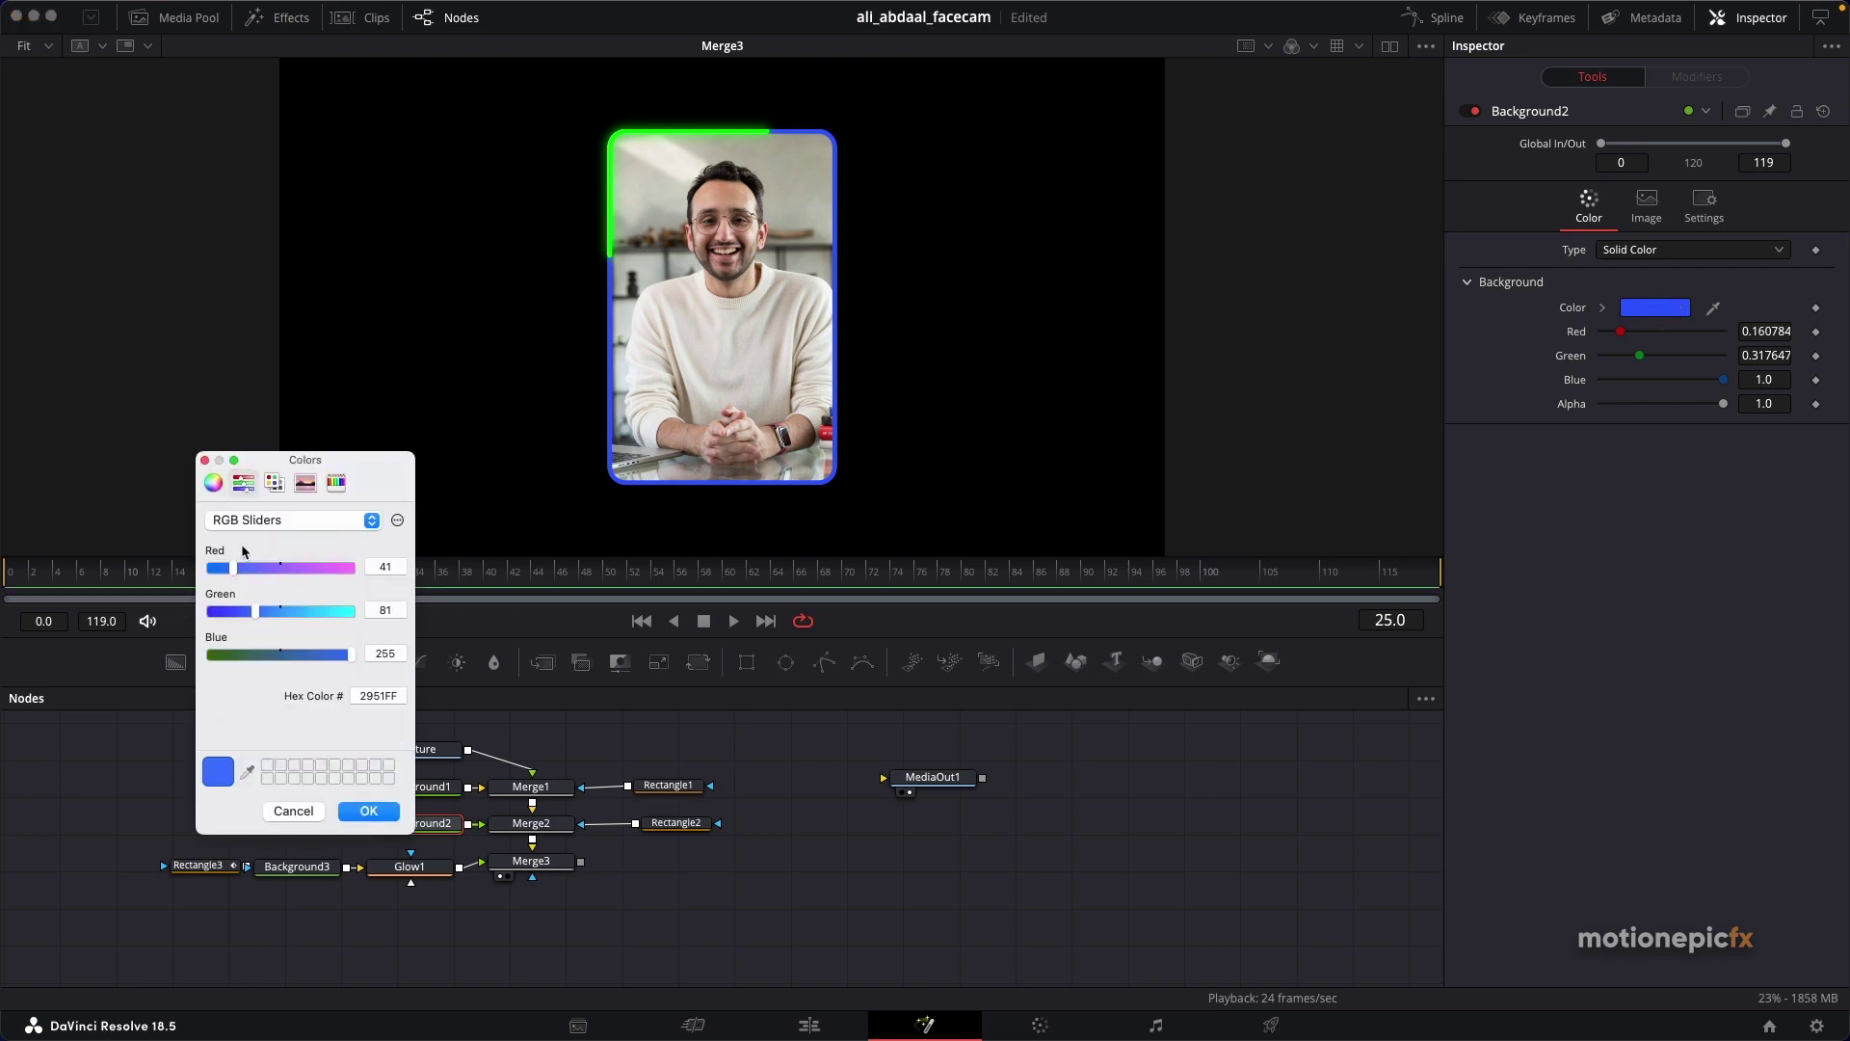
double_click(377, 698)
right_click(377, 698)
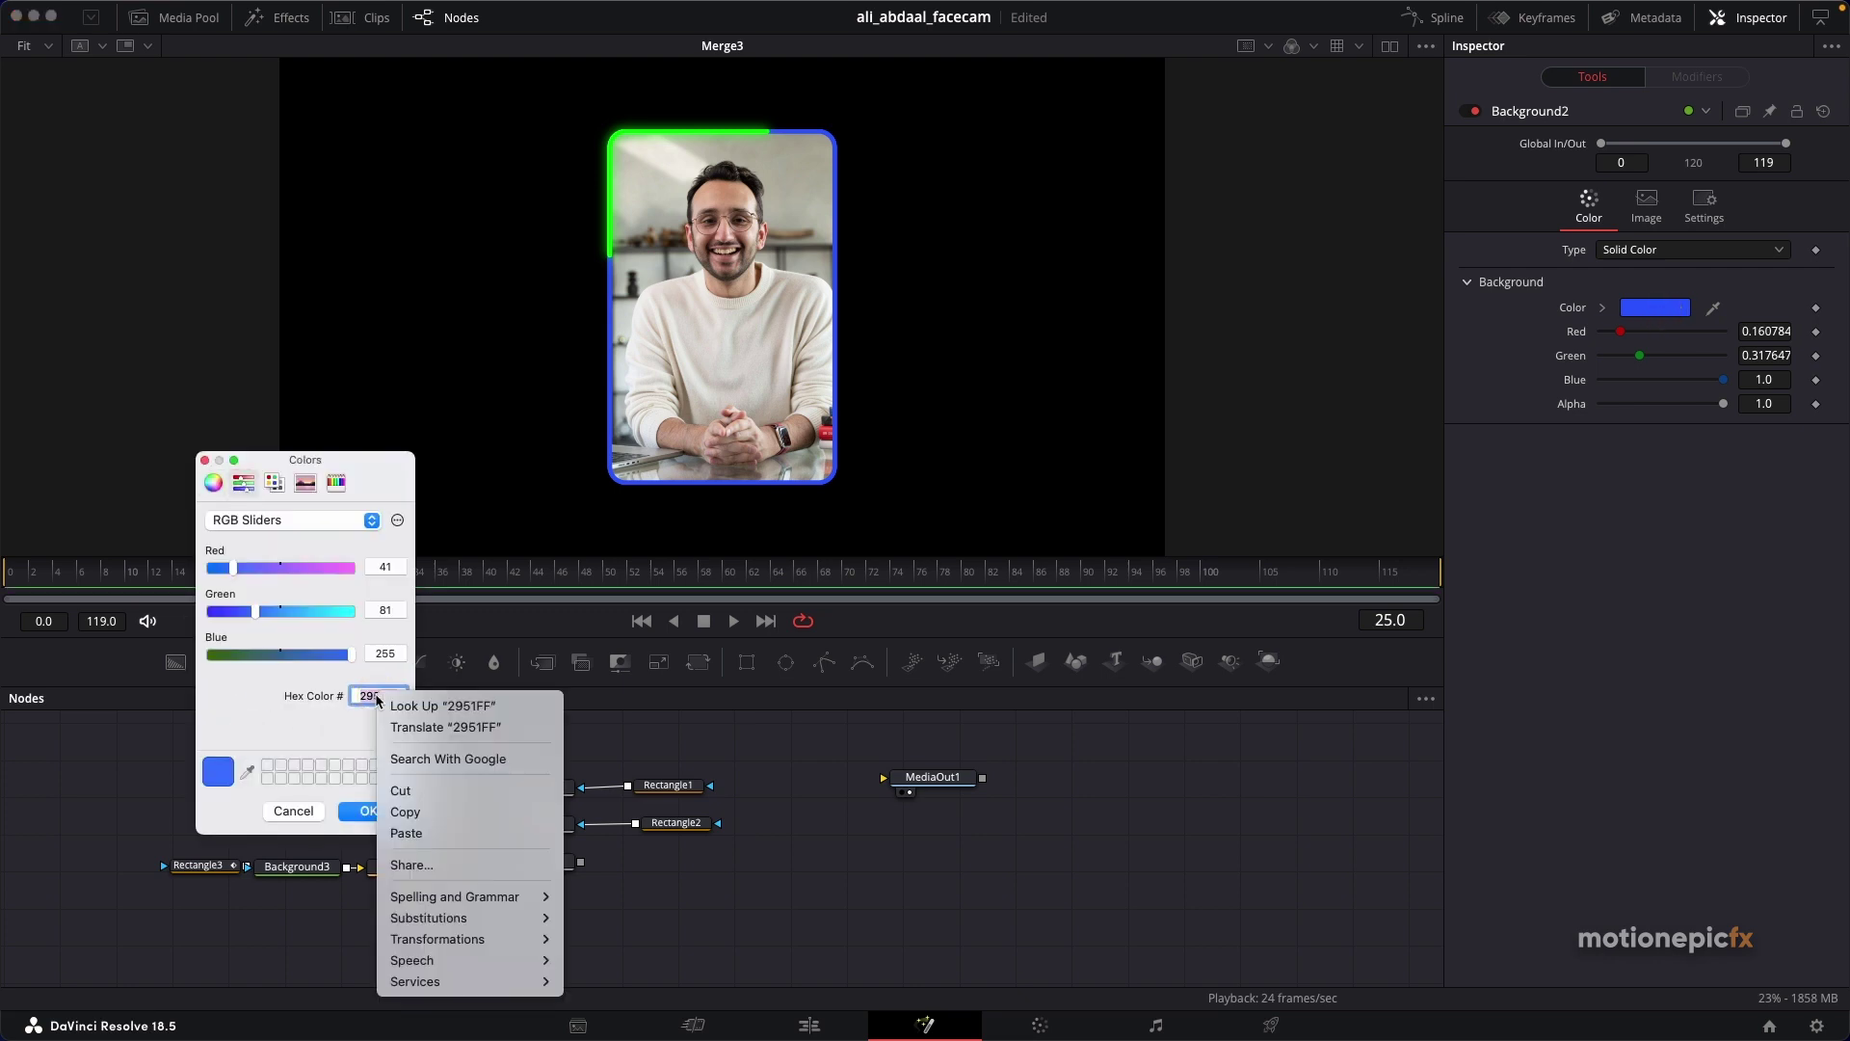
left_click(405, 812)
left_click(367, 812)
left_click(290, 866)
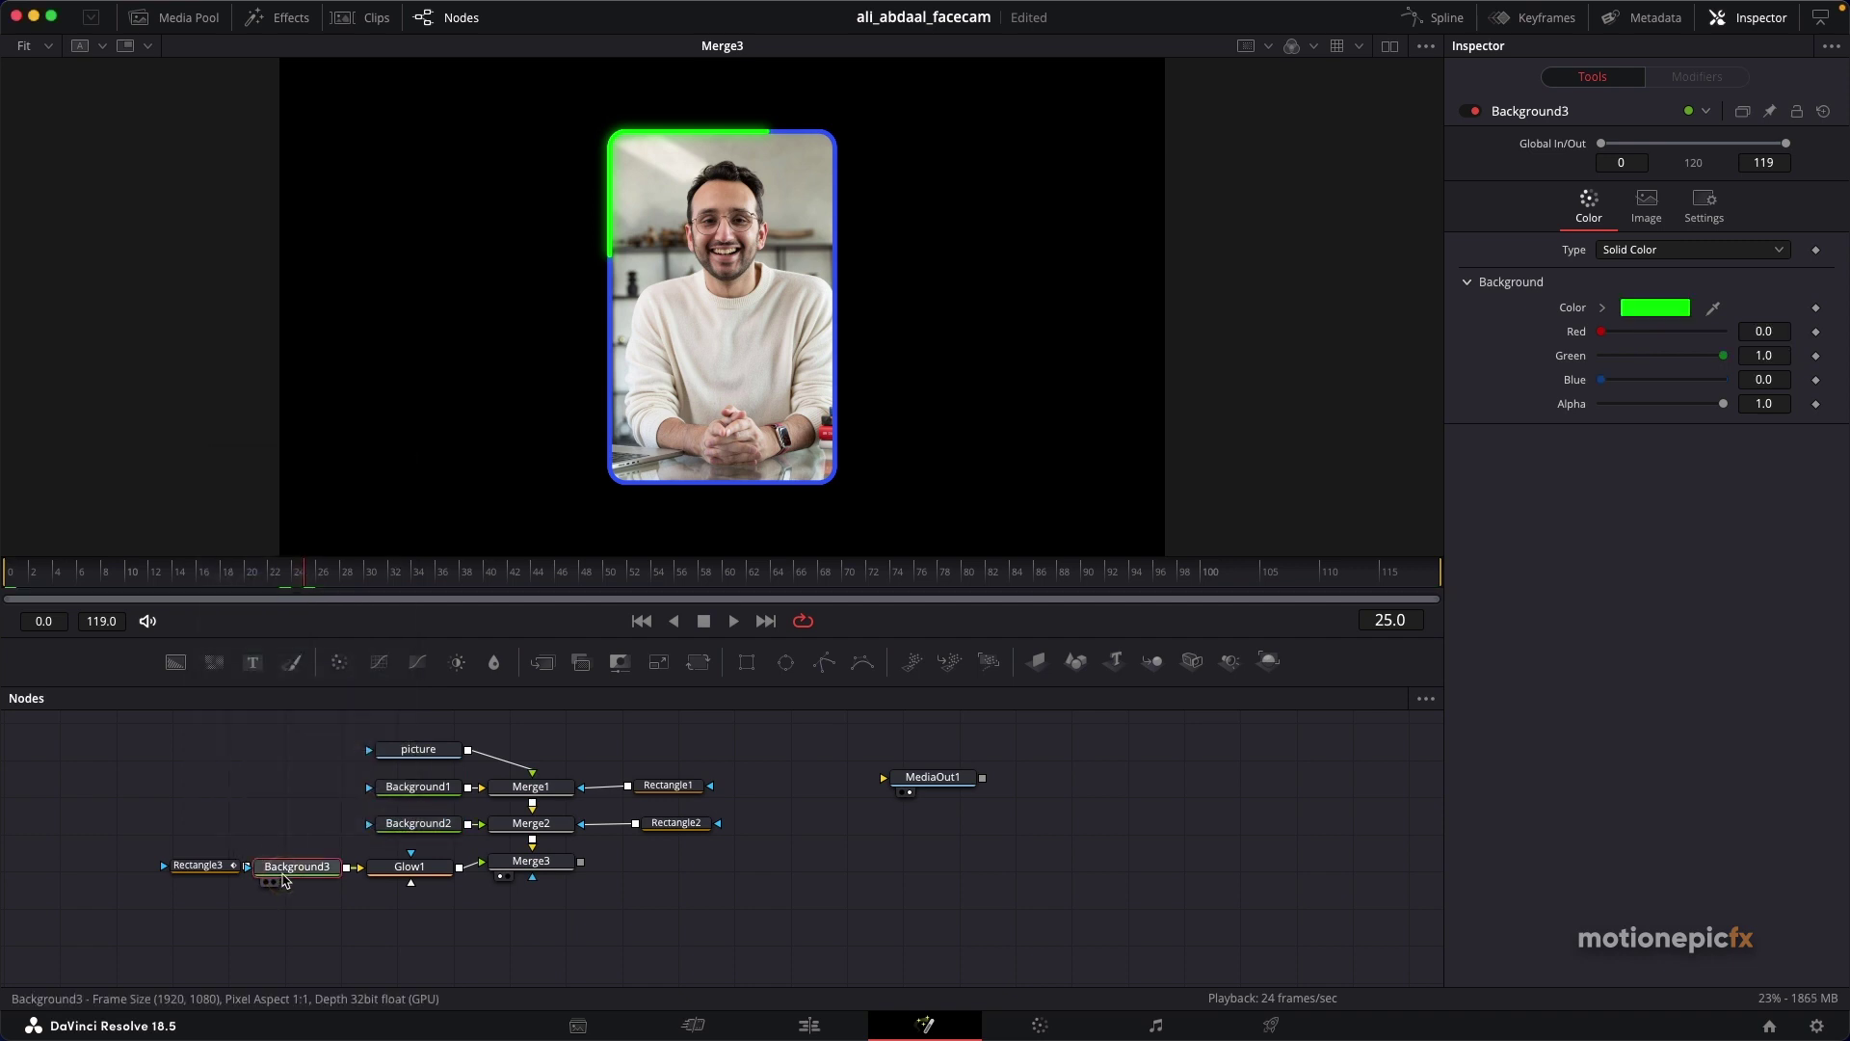
left_click(1655, 307)
key("super+v")
left_click(367, 812)
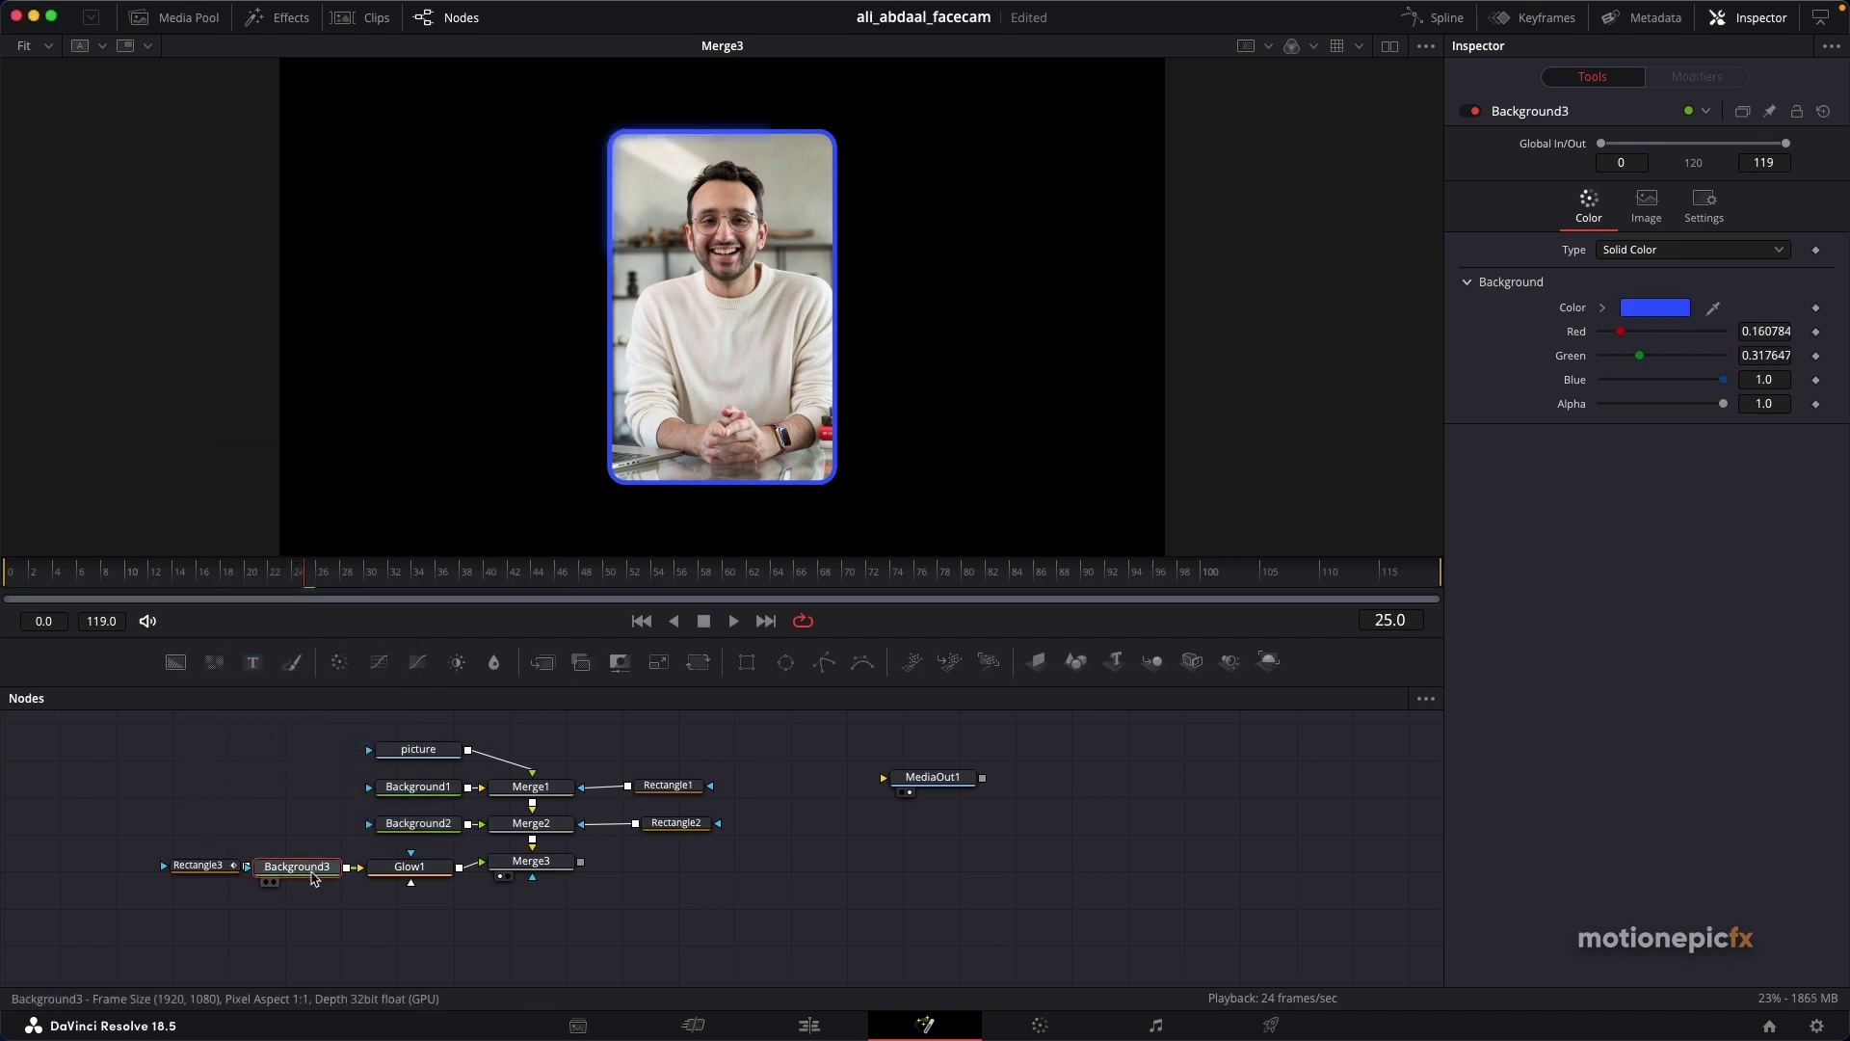
Step: Cancel the XGlow tool search and look up the Reactor script's Open Reactor command
left_click(410, 866)
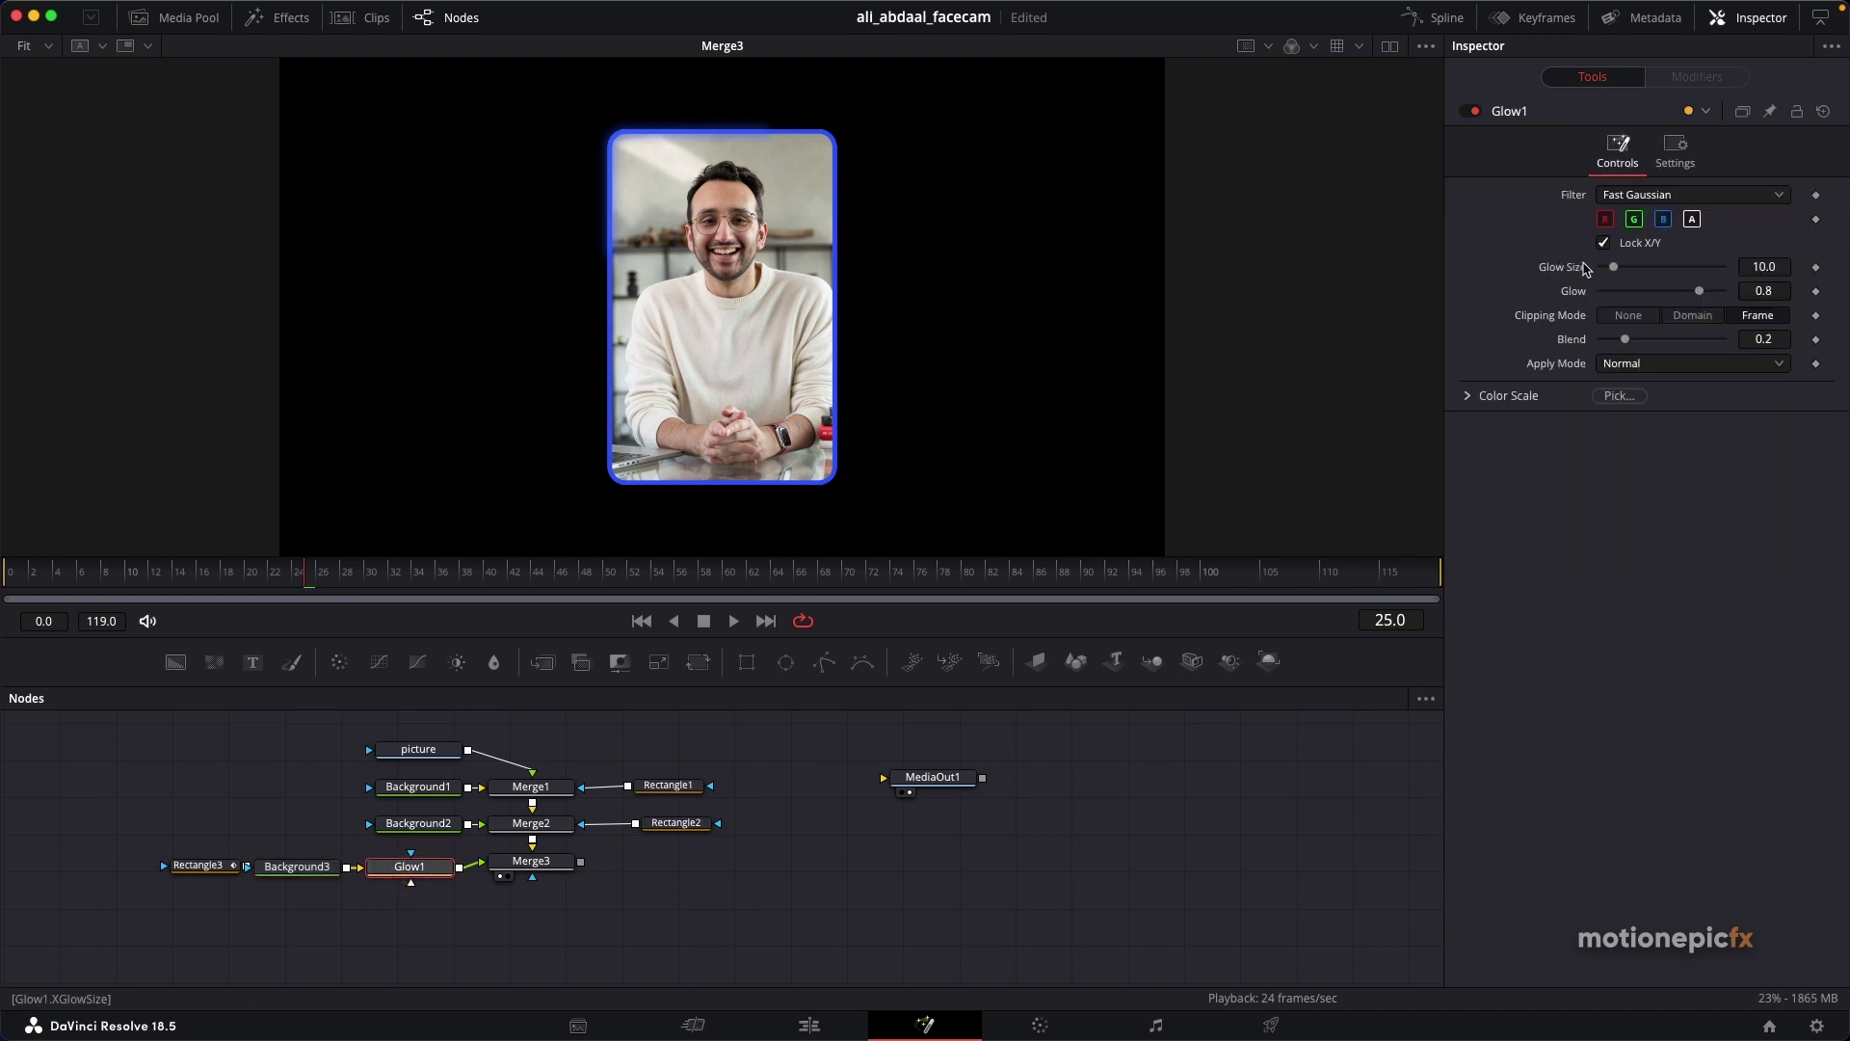
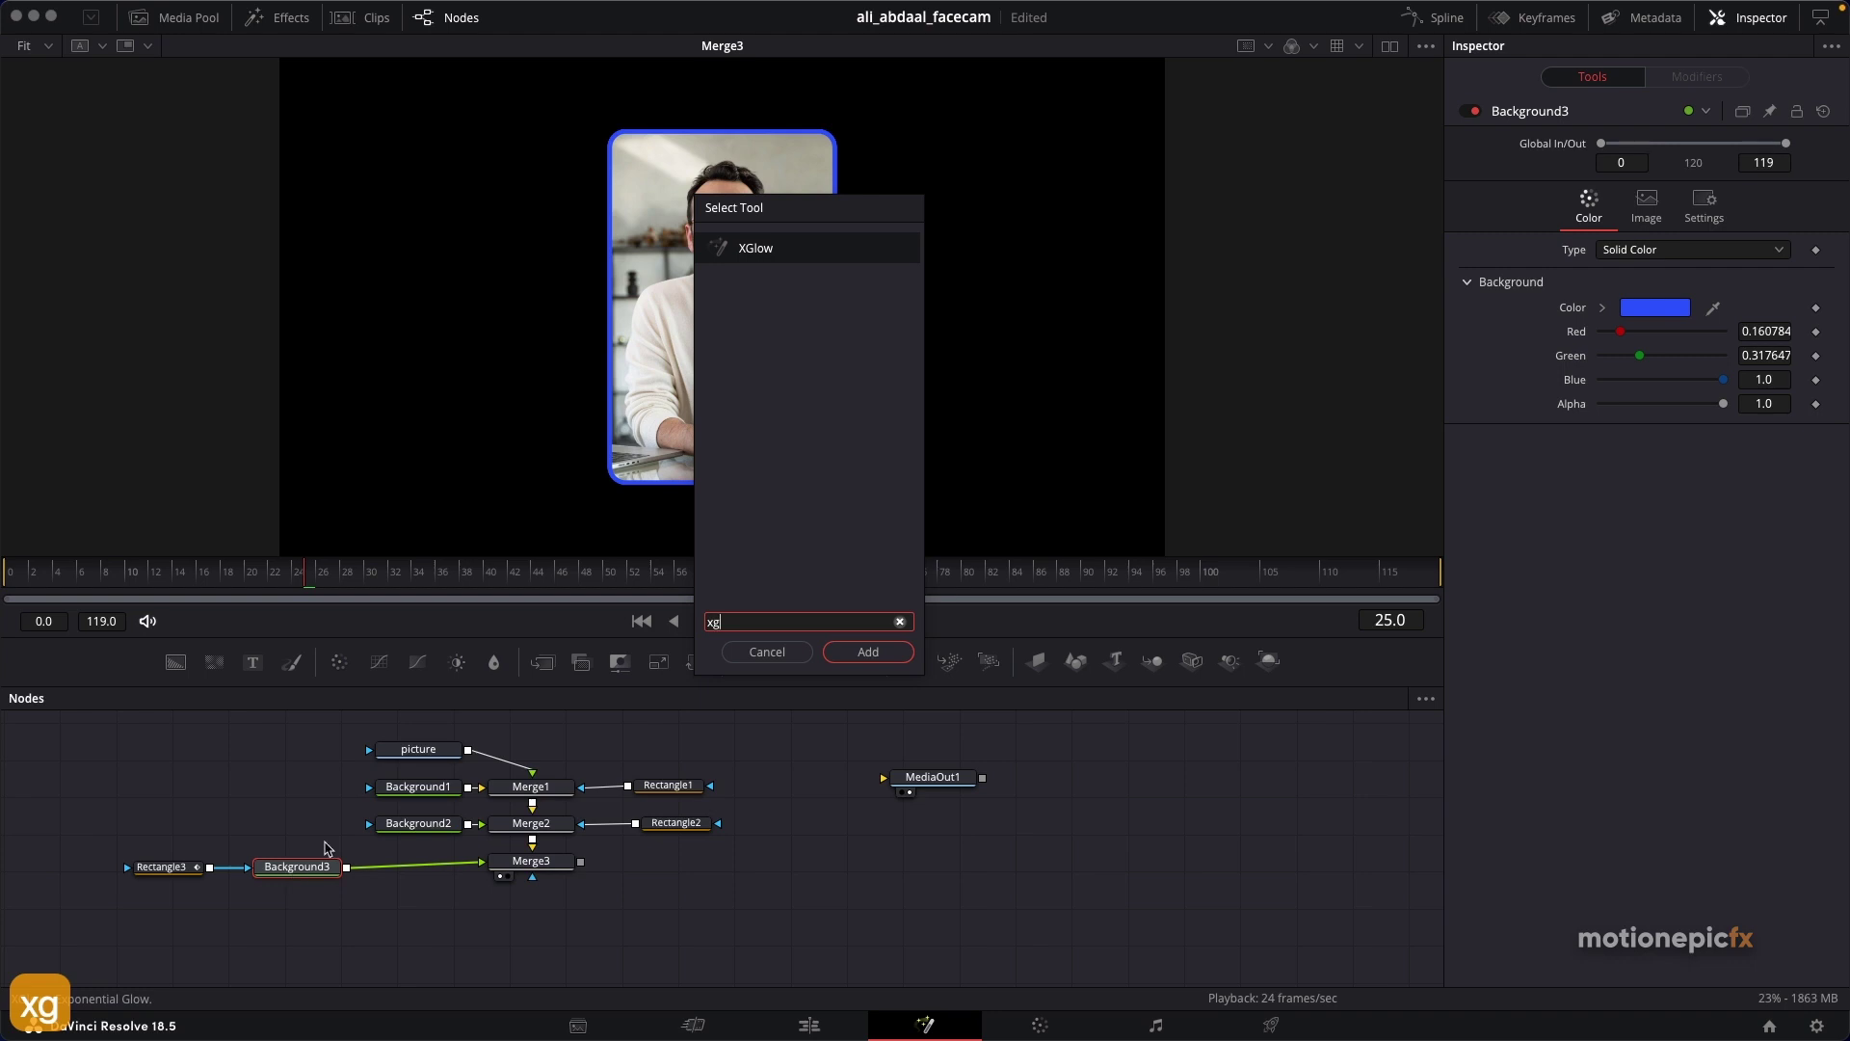
left_click(768, 652)
left_click(789, 11)
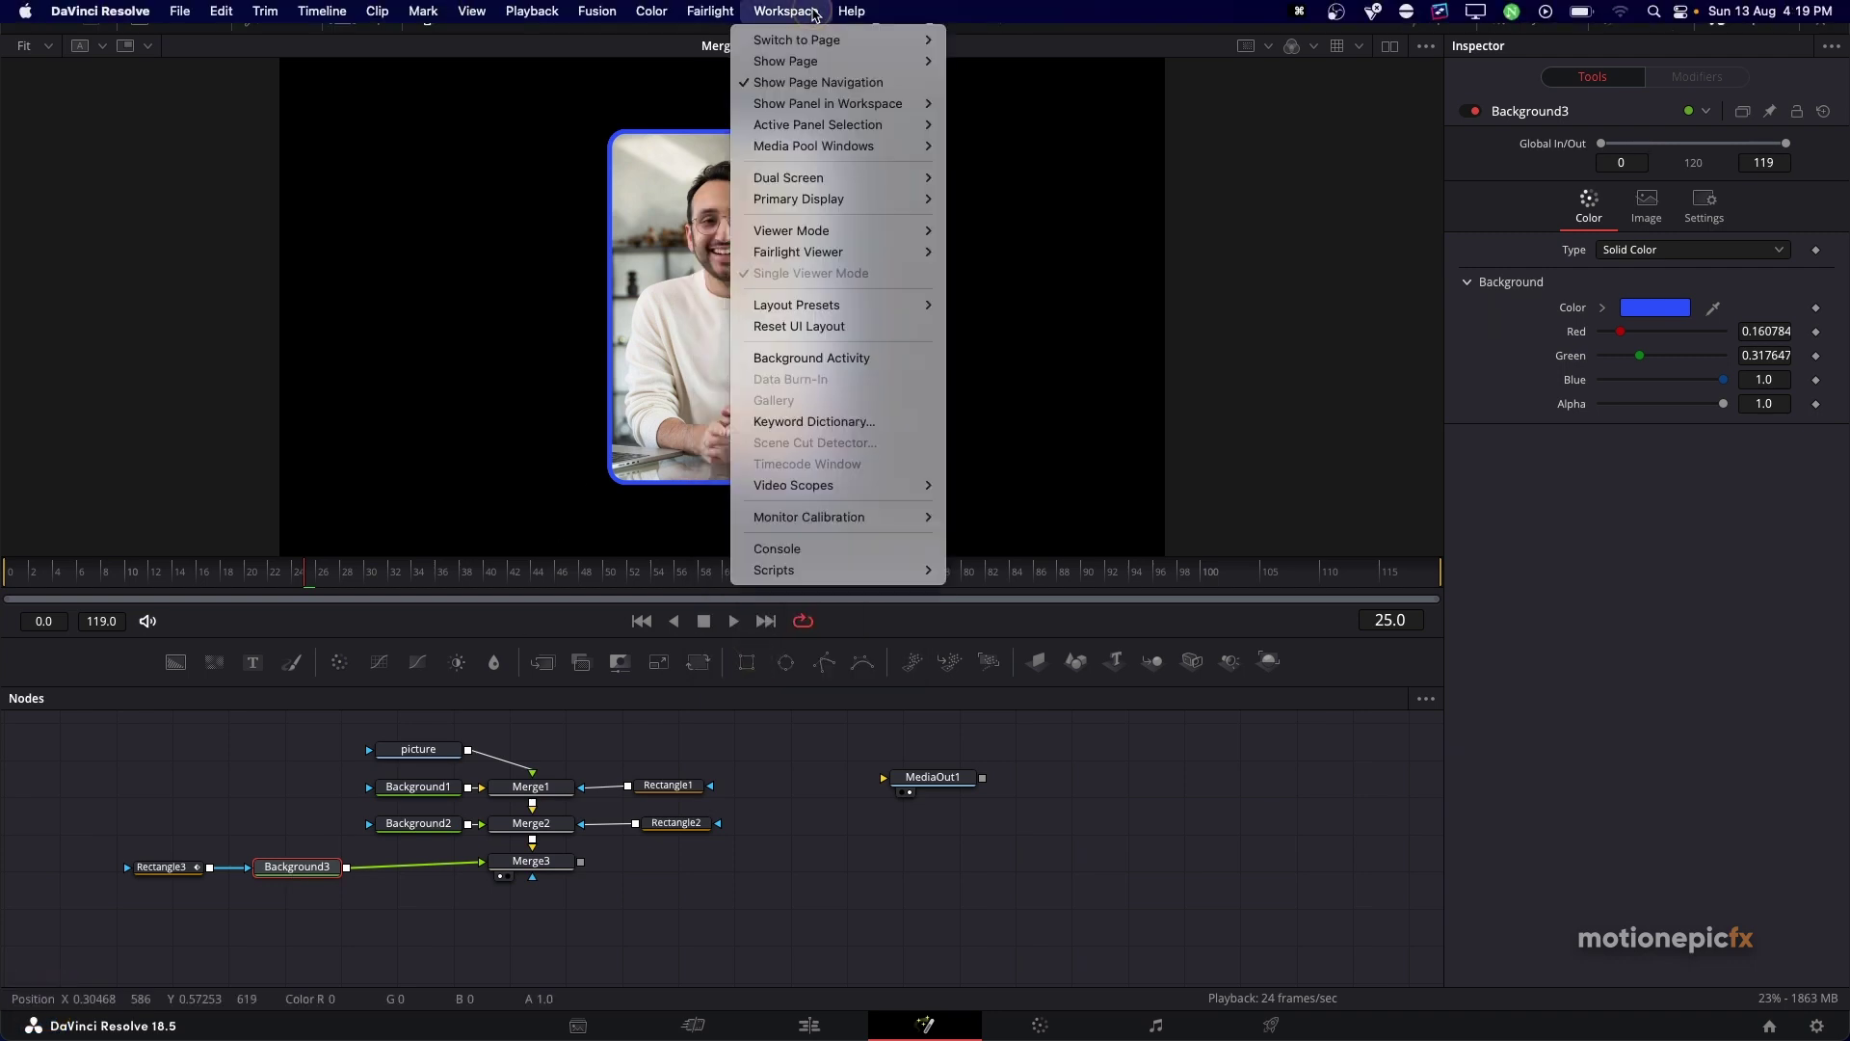
mouse_move(844, 579)
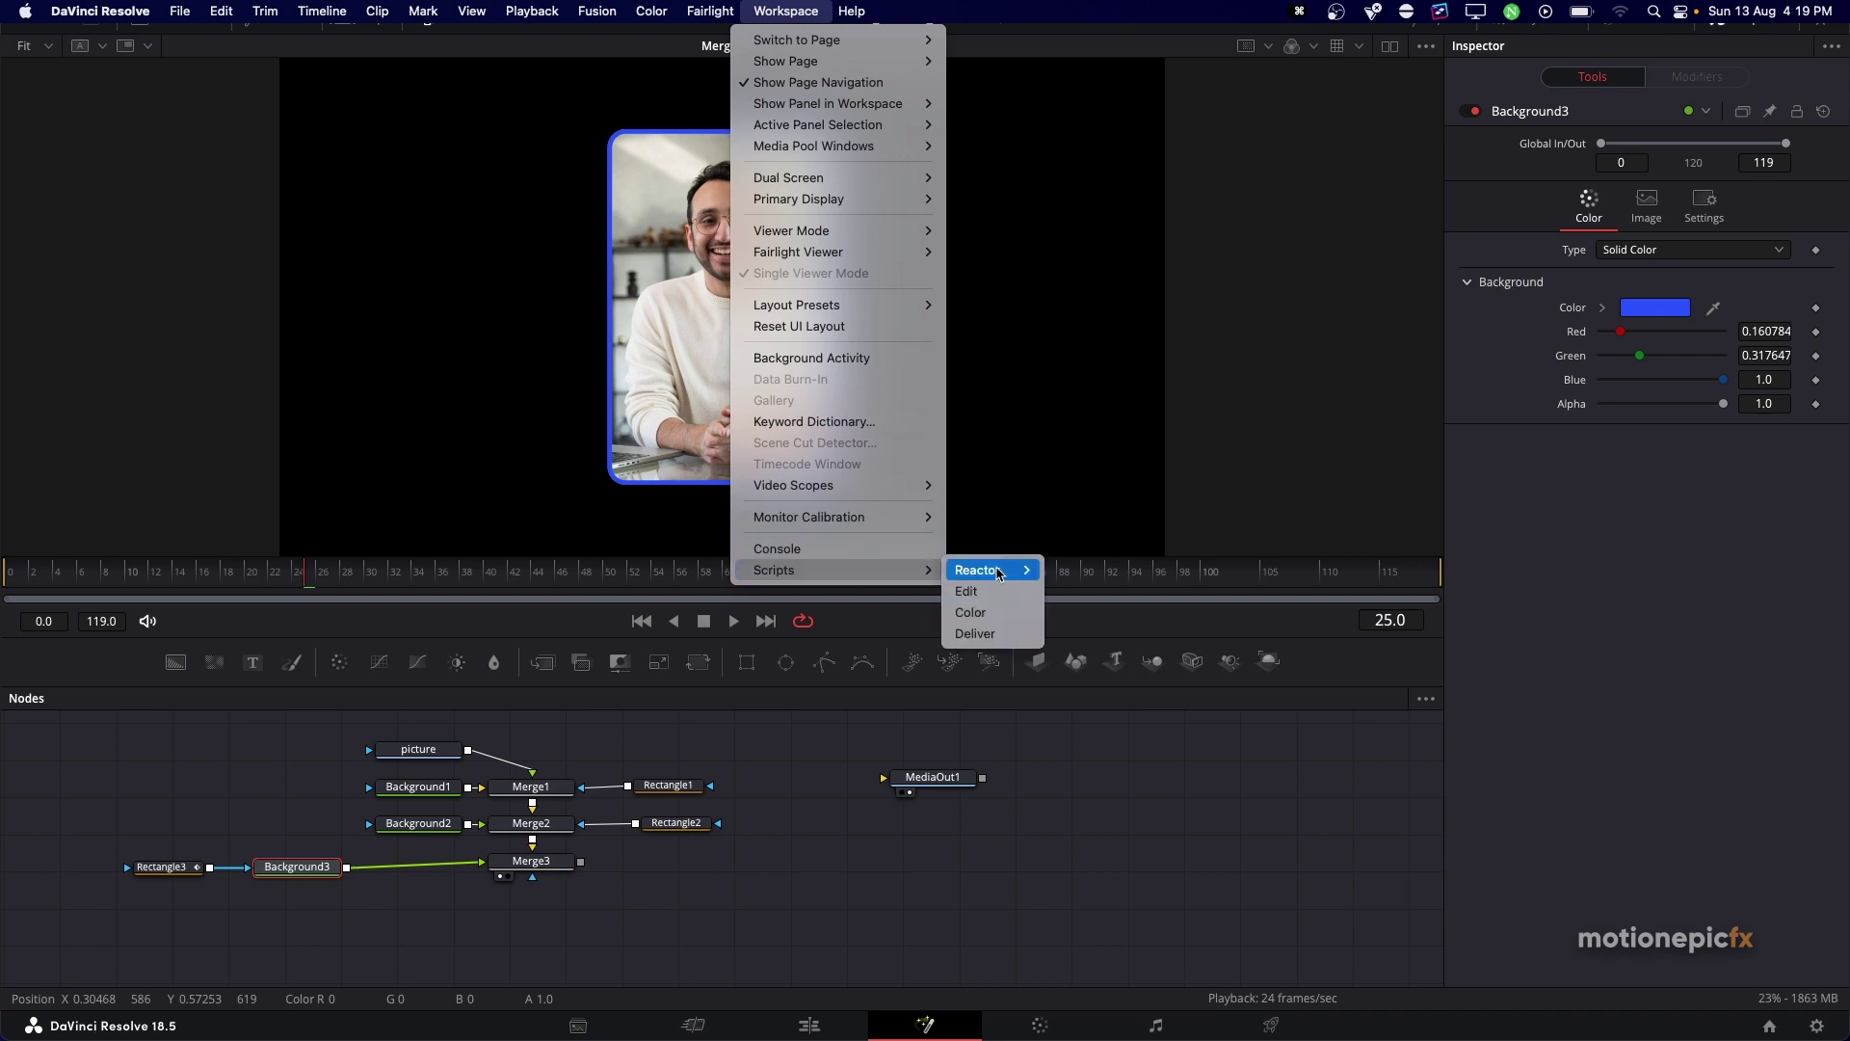
mouse_move(983, 570)
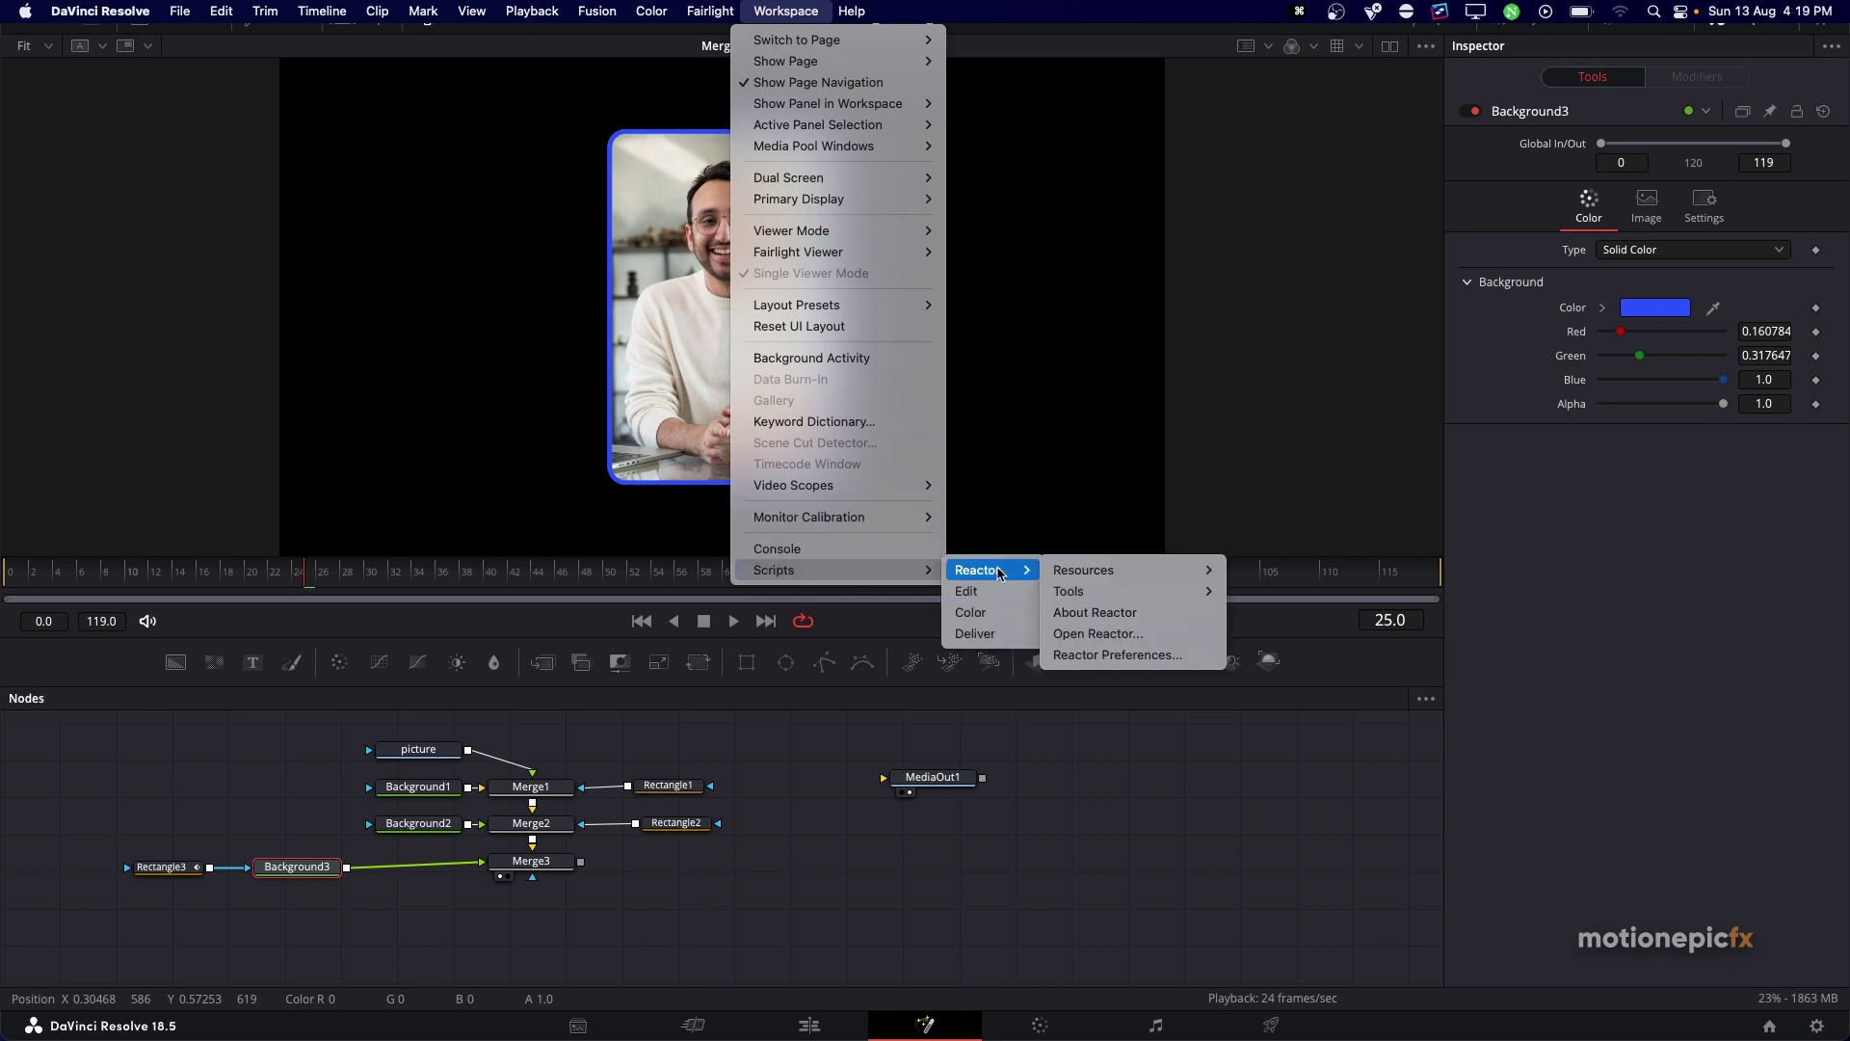
left_click(1078, 634)
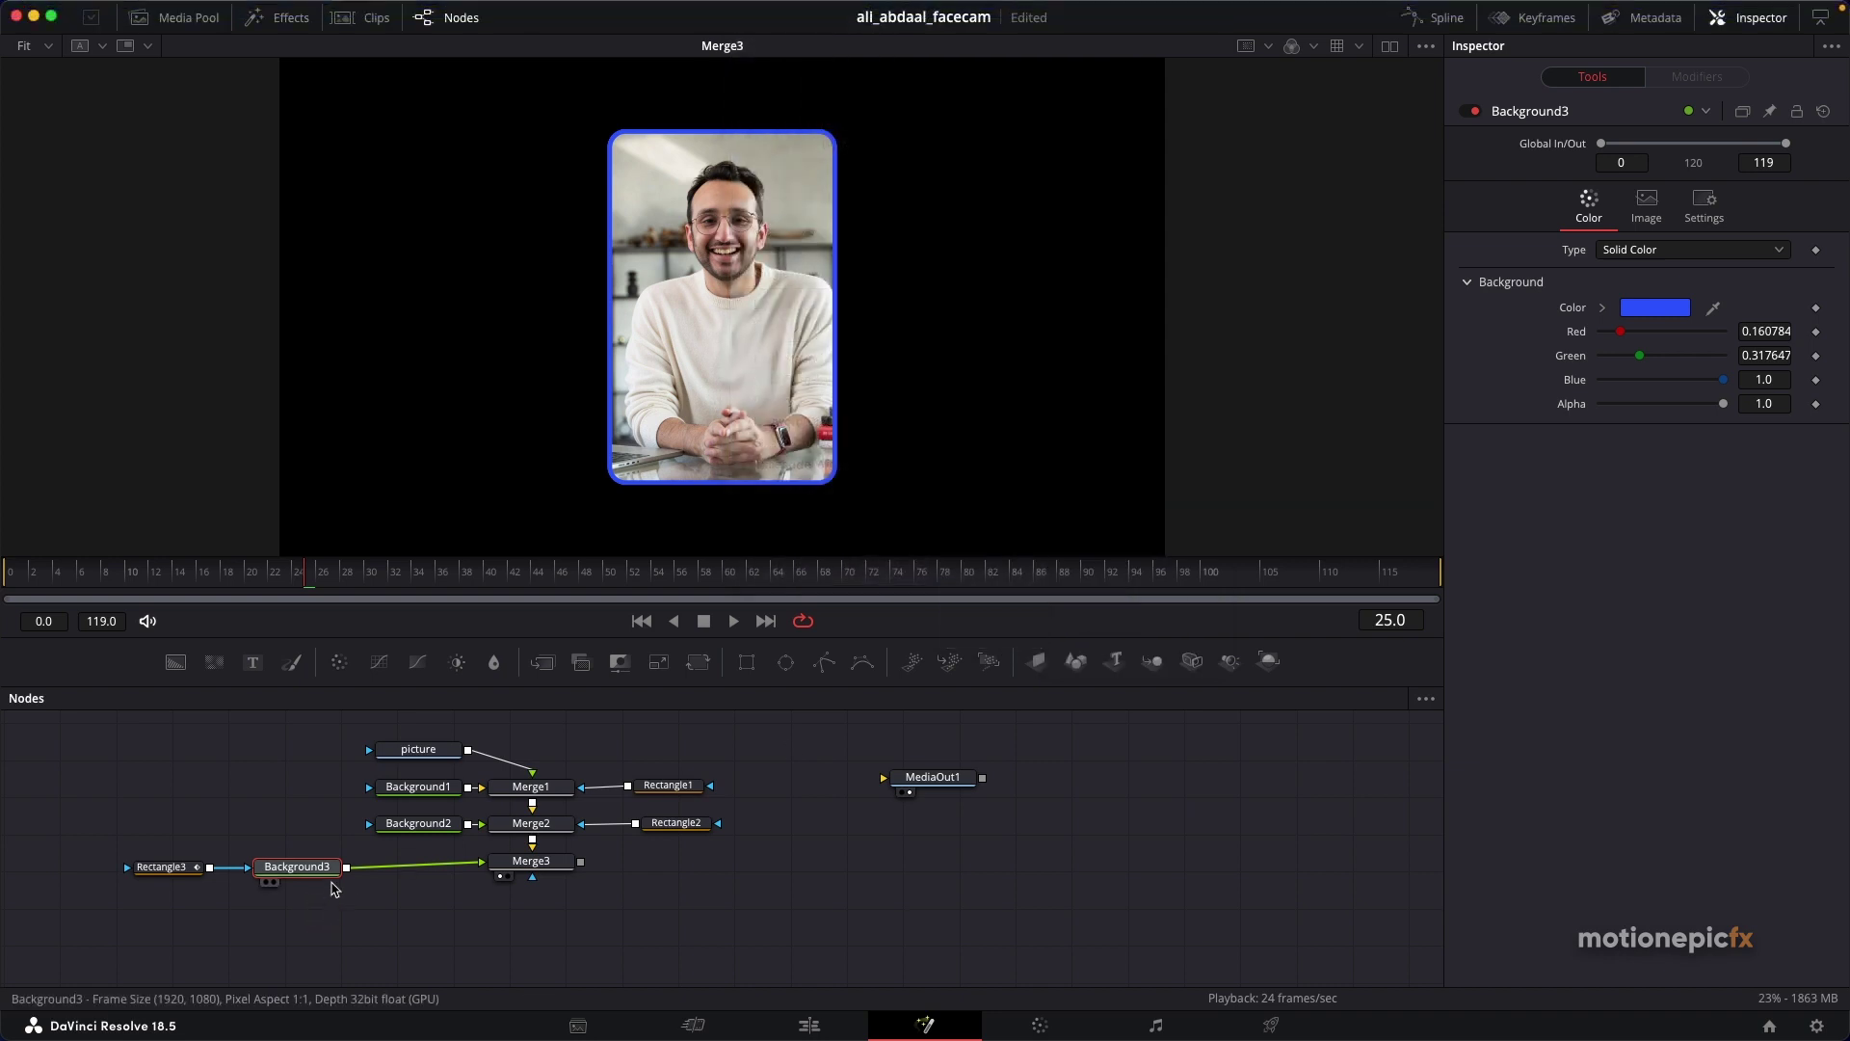
Step: Insert an XGlow node between Background3 and Merge3
key("shift+space")
type("glow")
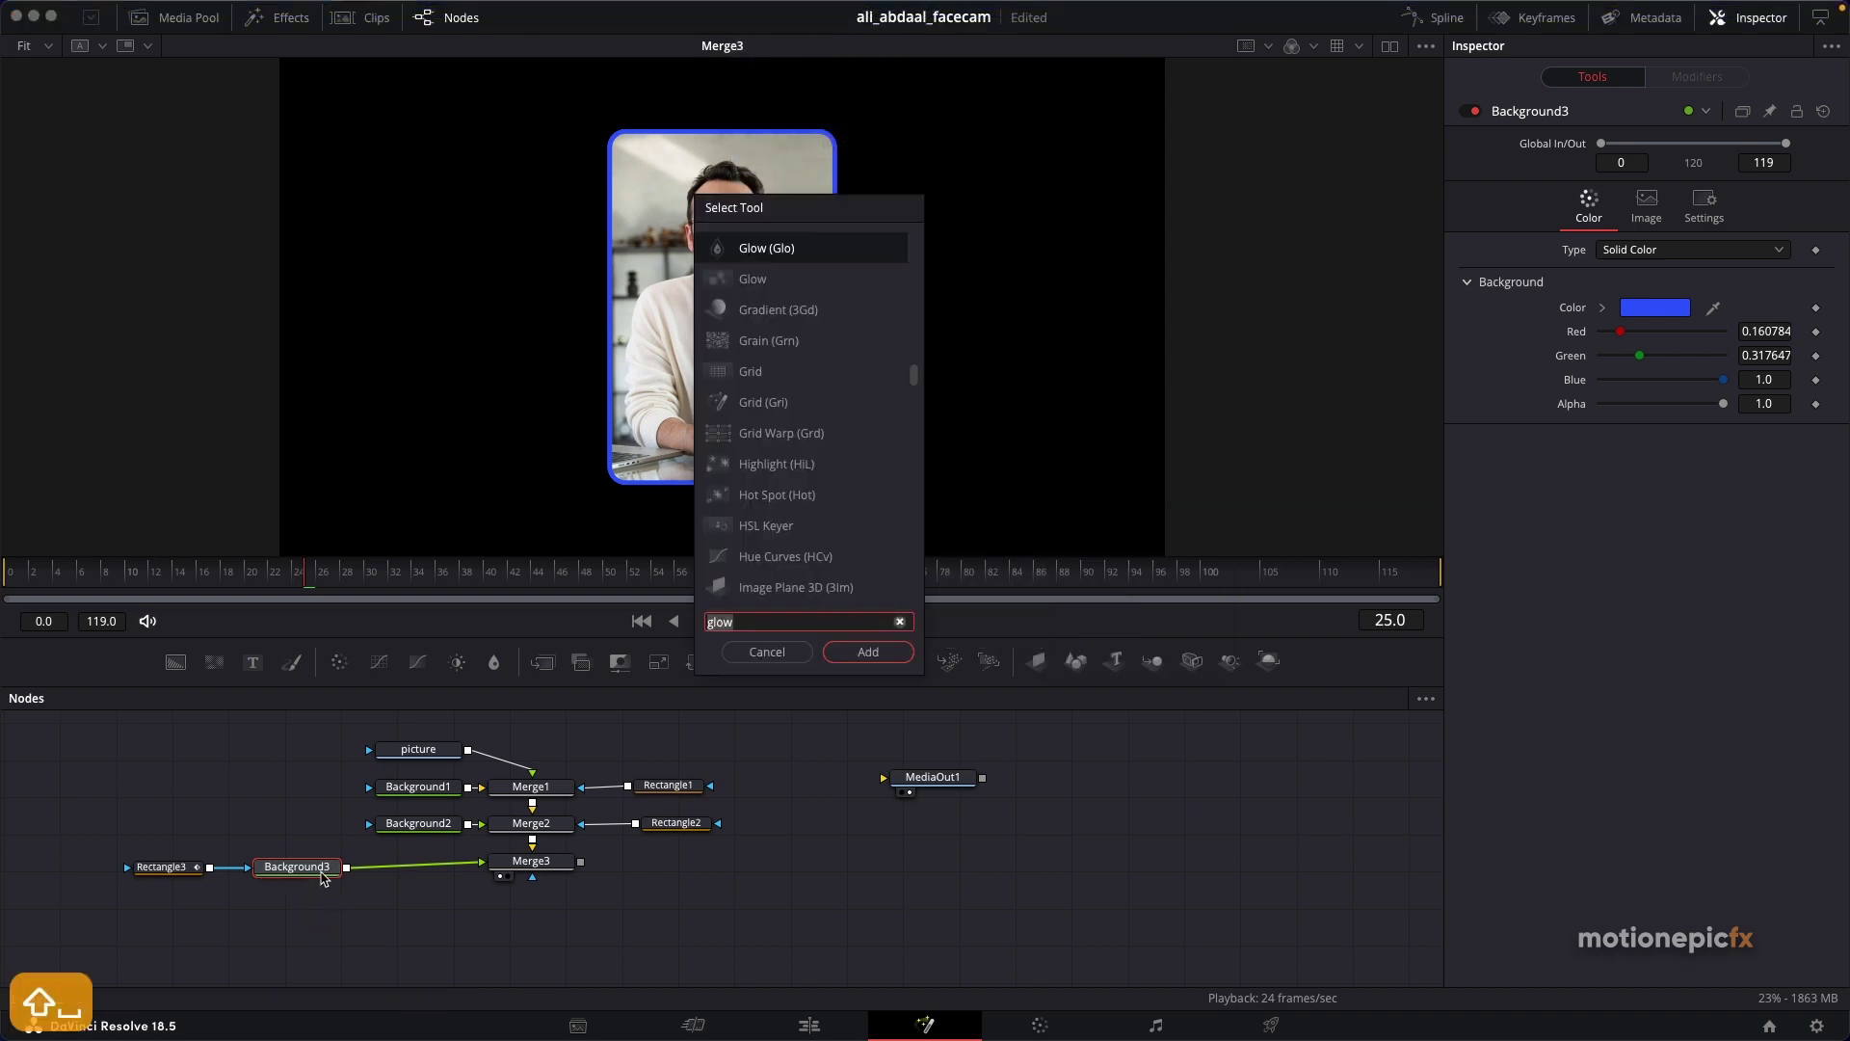
key("BackSpace")
key("BackSpace")
key("BackSpace")
key("BackSpace")
type("x")
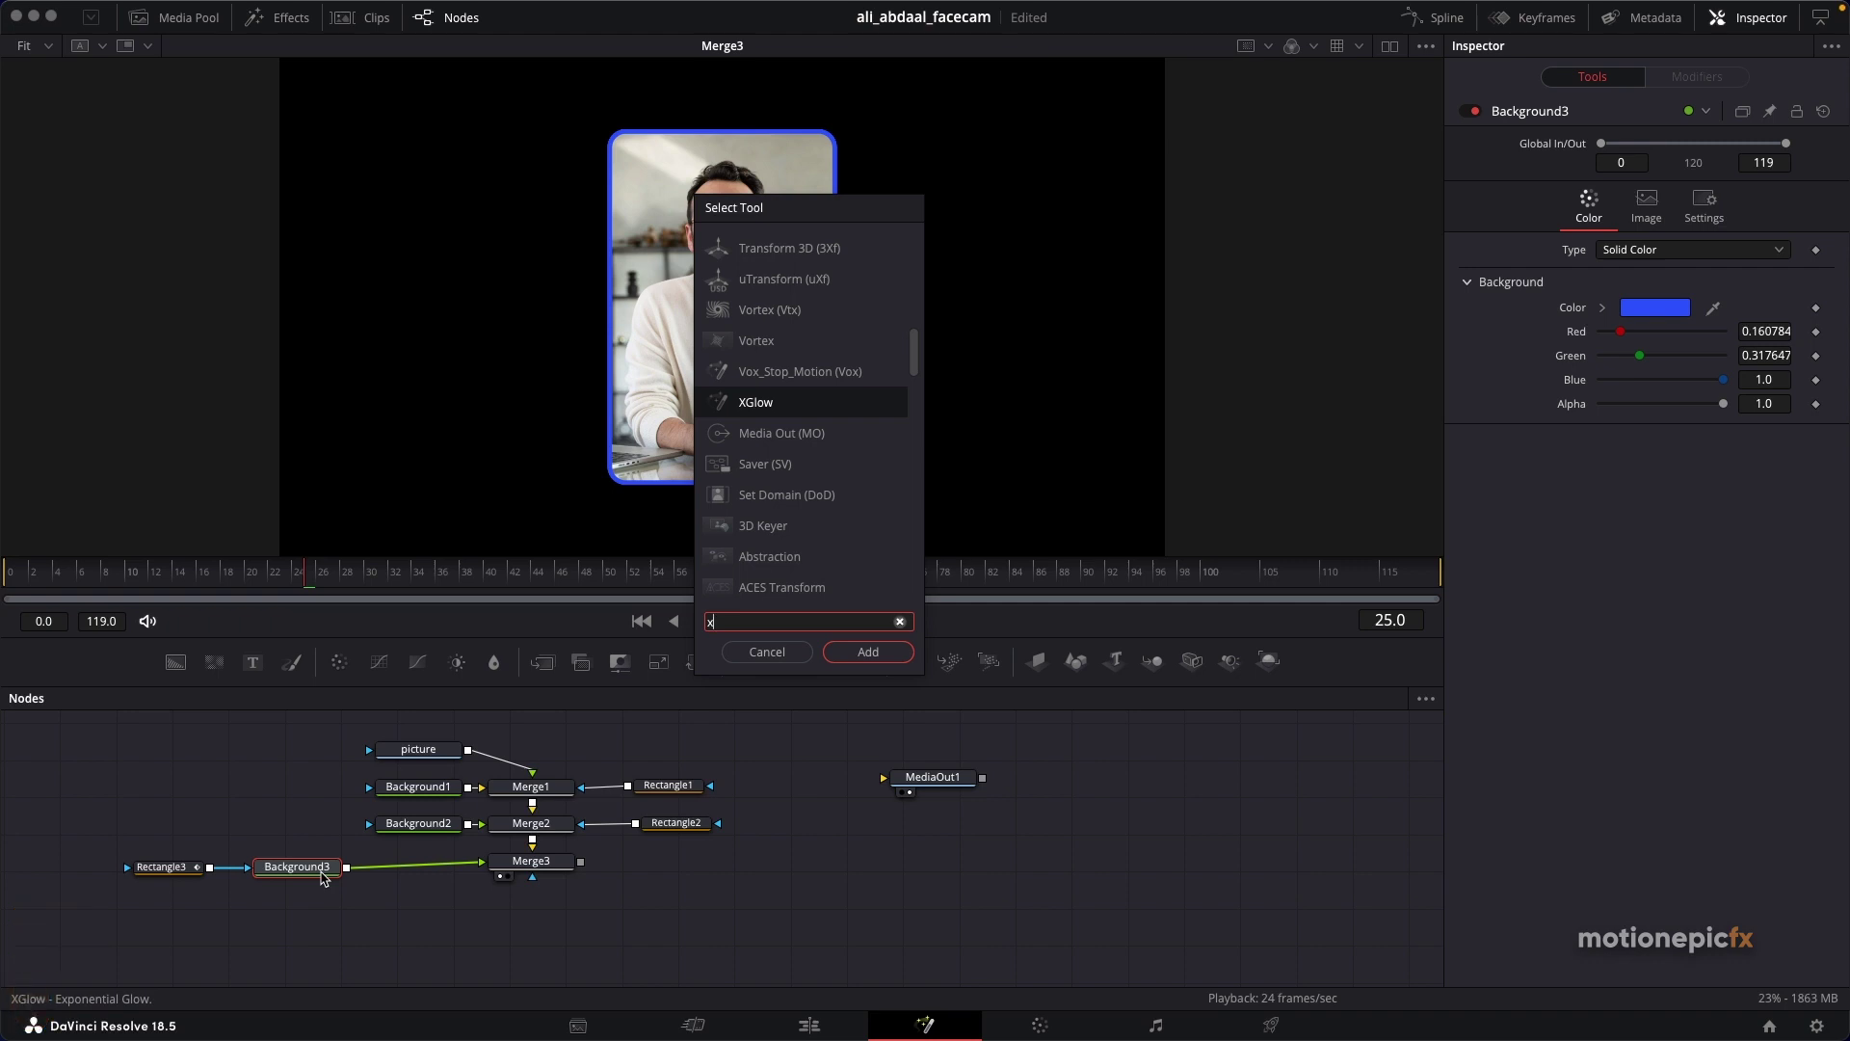
key("Return")
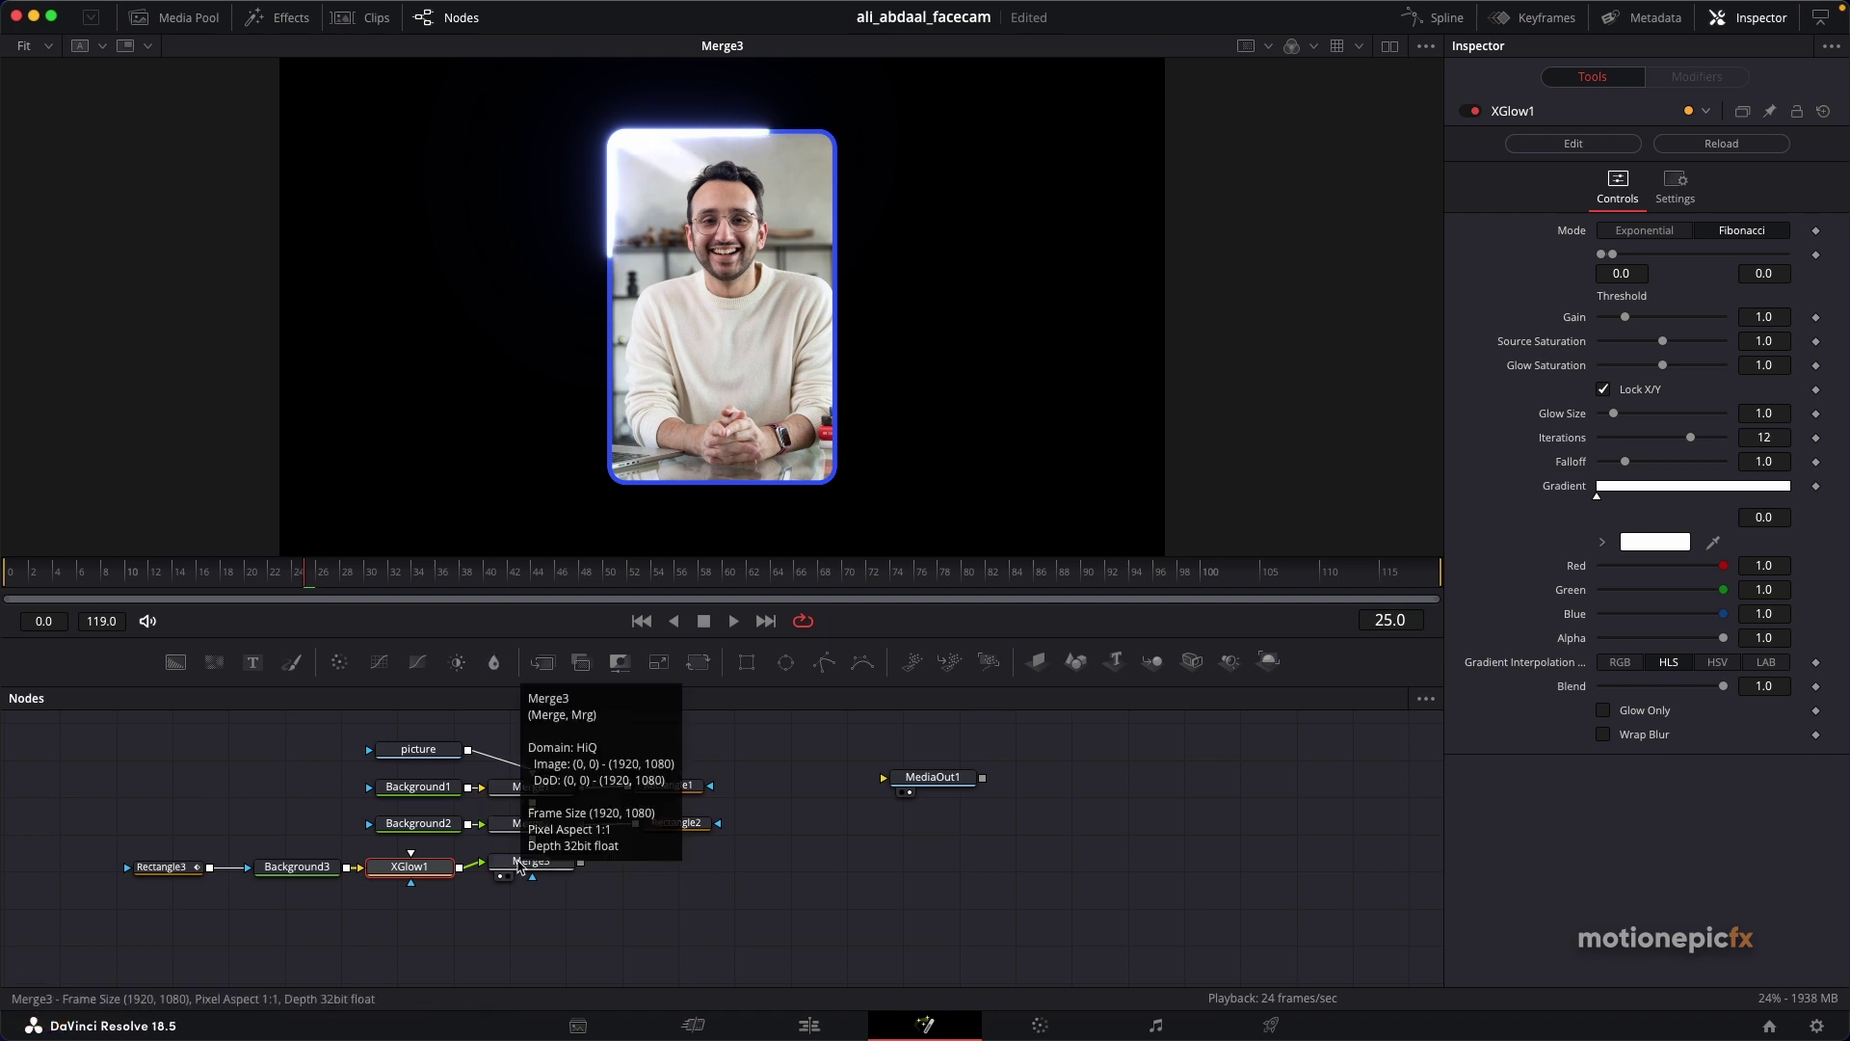
Step: Play the glowing line's animation, turn off High Quality for playback and stop at frame 29
left_click(762, 798)
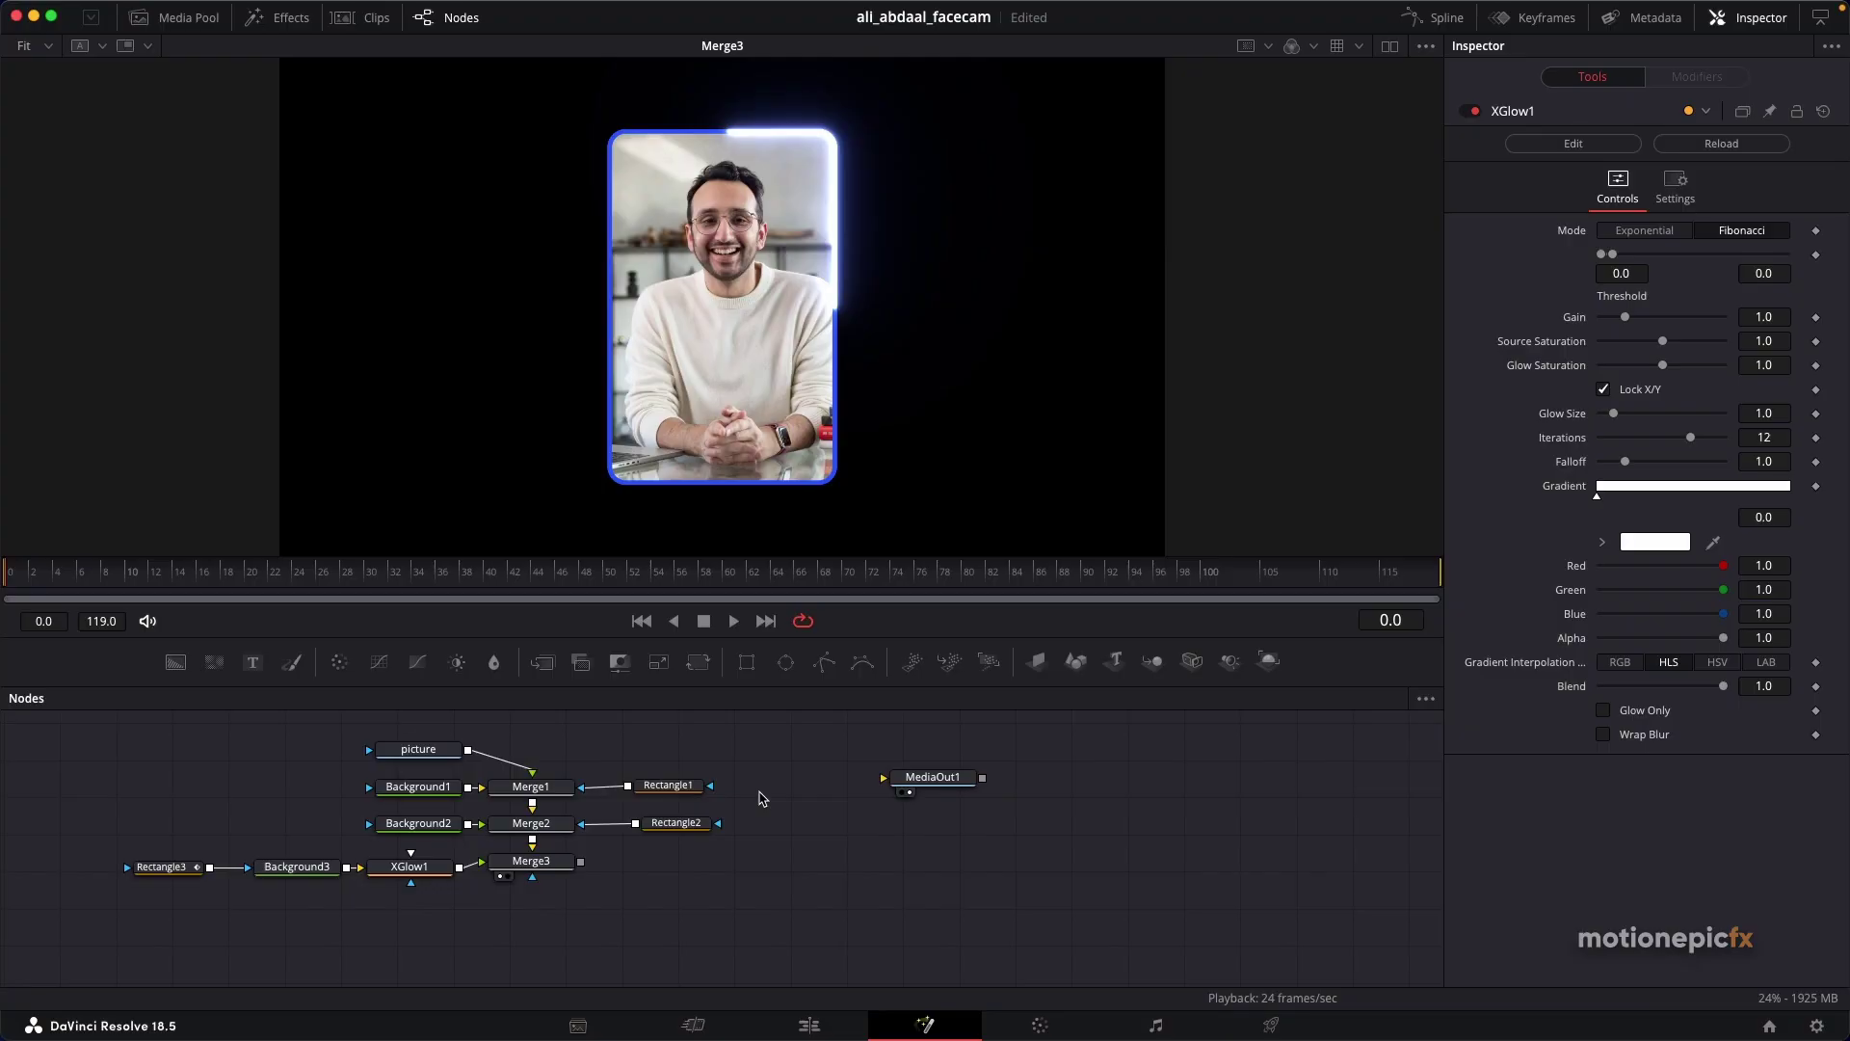
key("space")
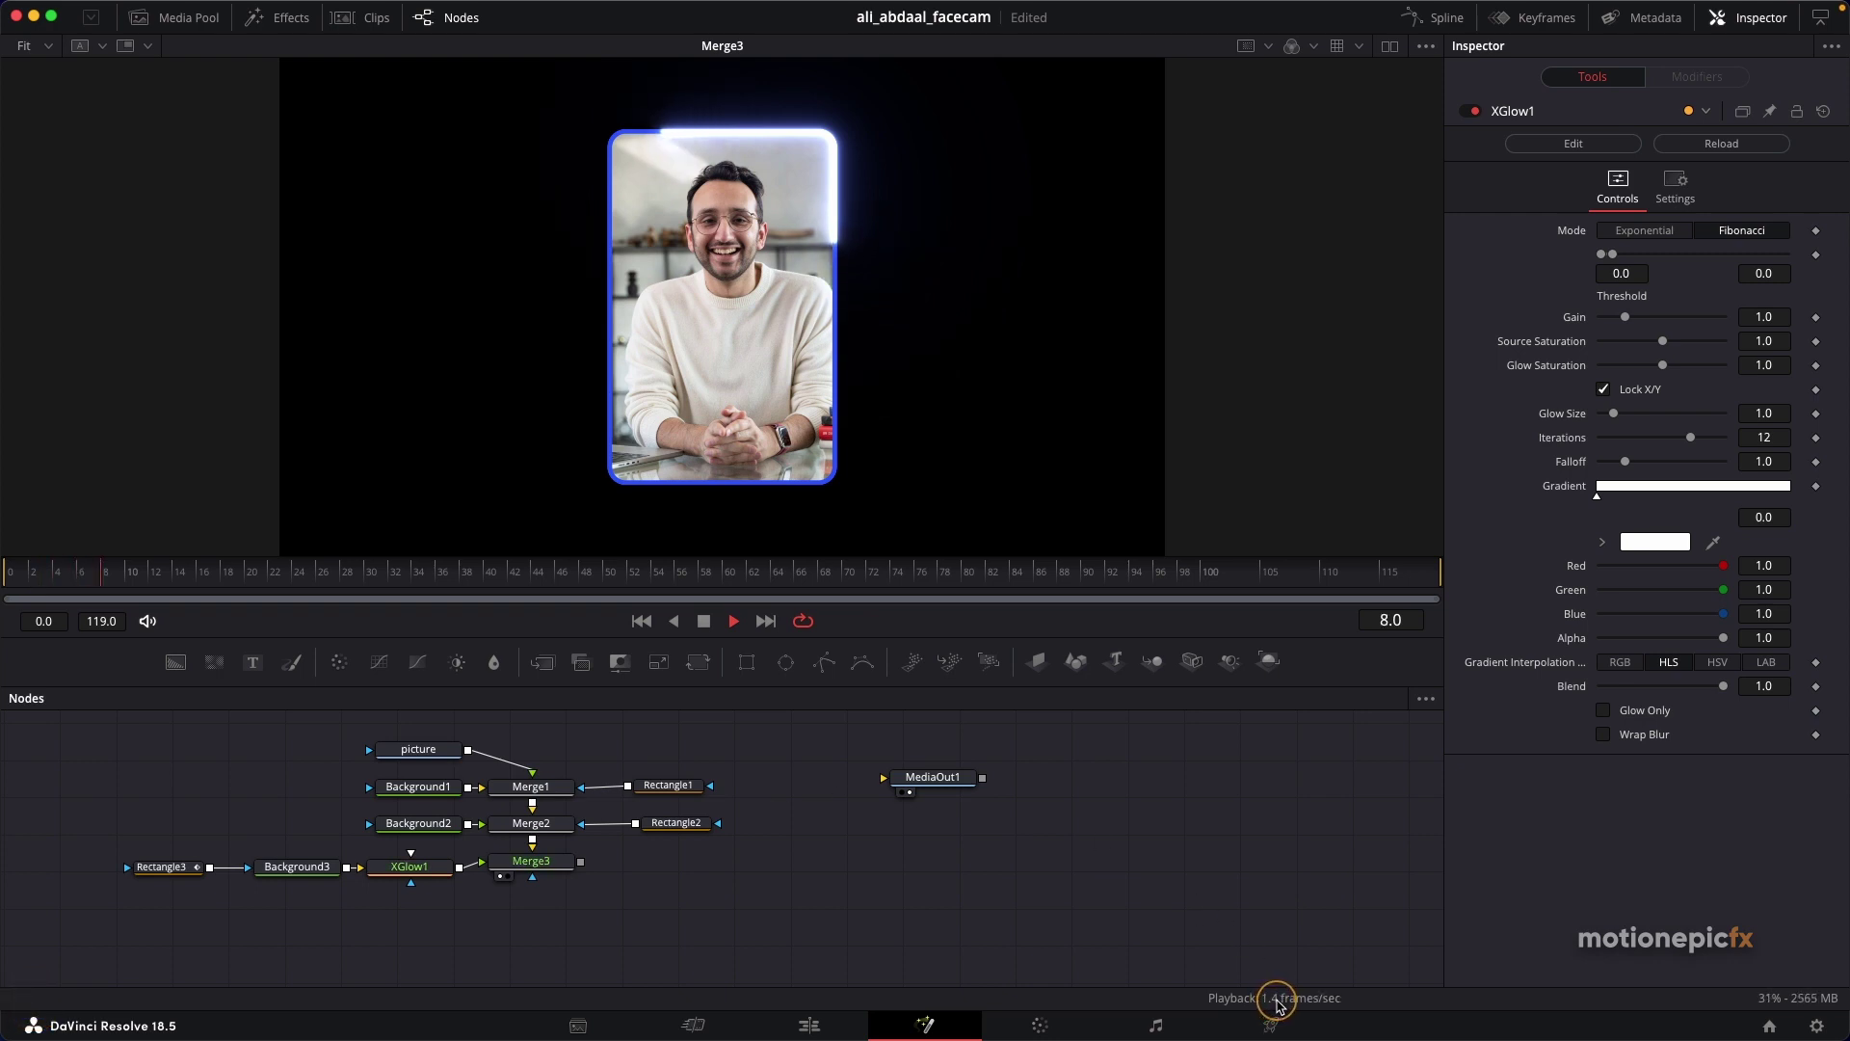
right_click(1066, 622)
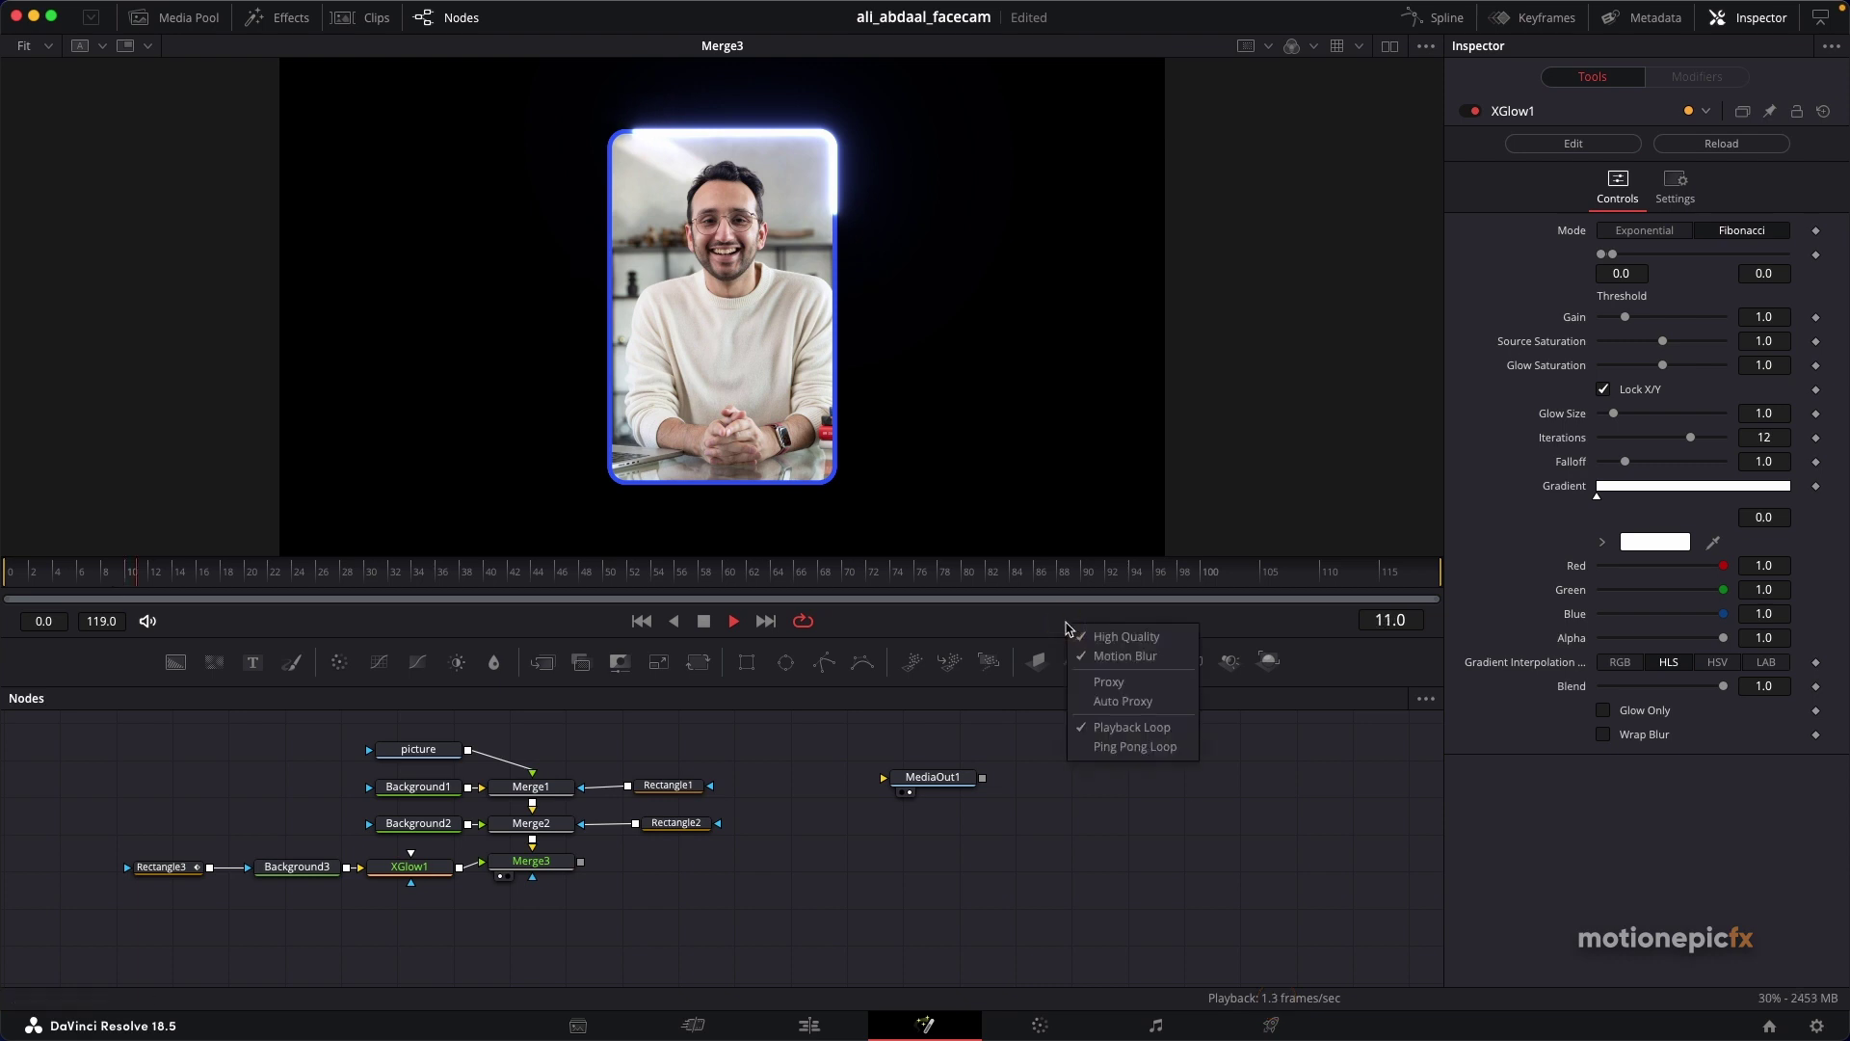
right_click(1090, 622)
left_click(1123, 649)
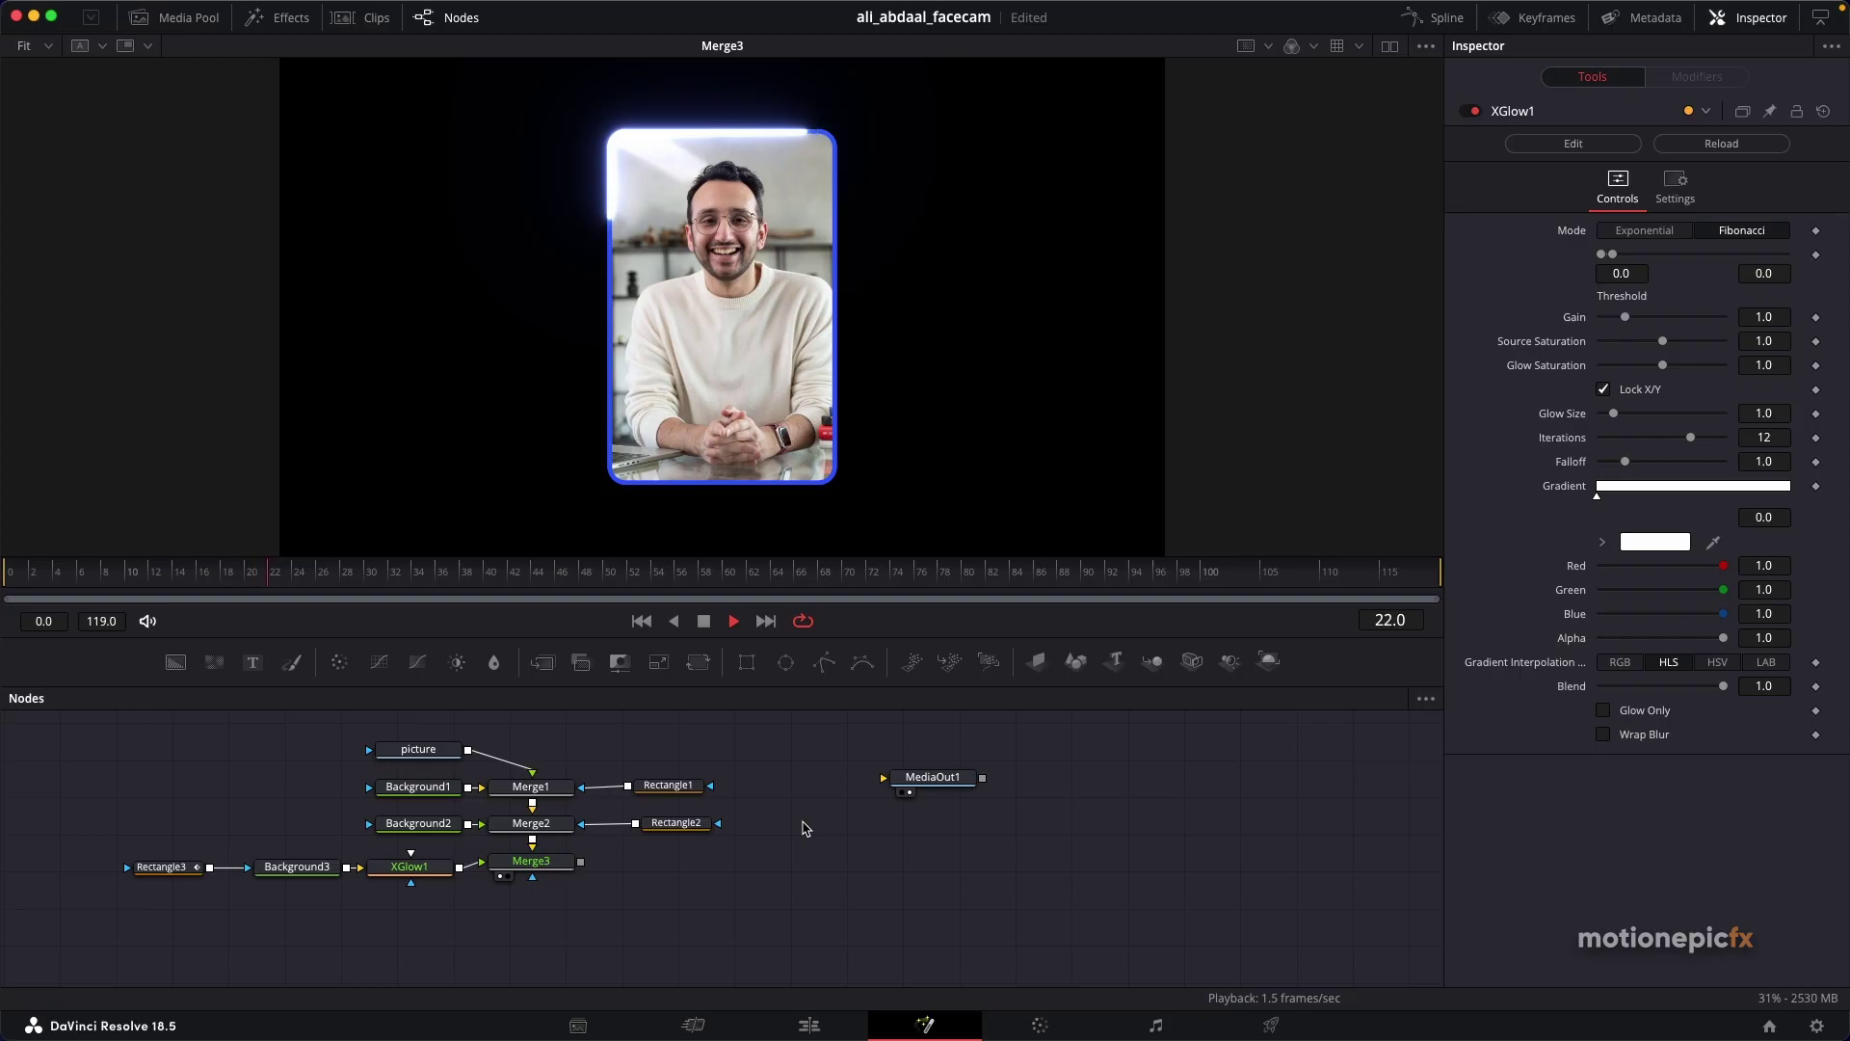
key("space")
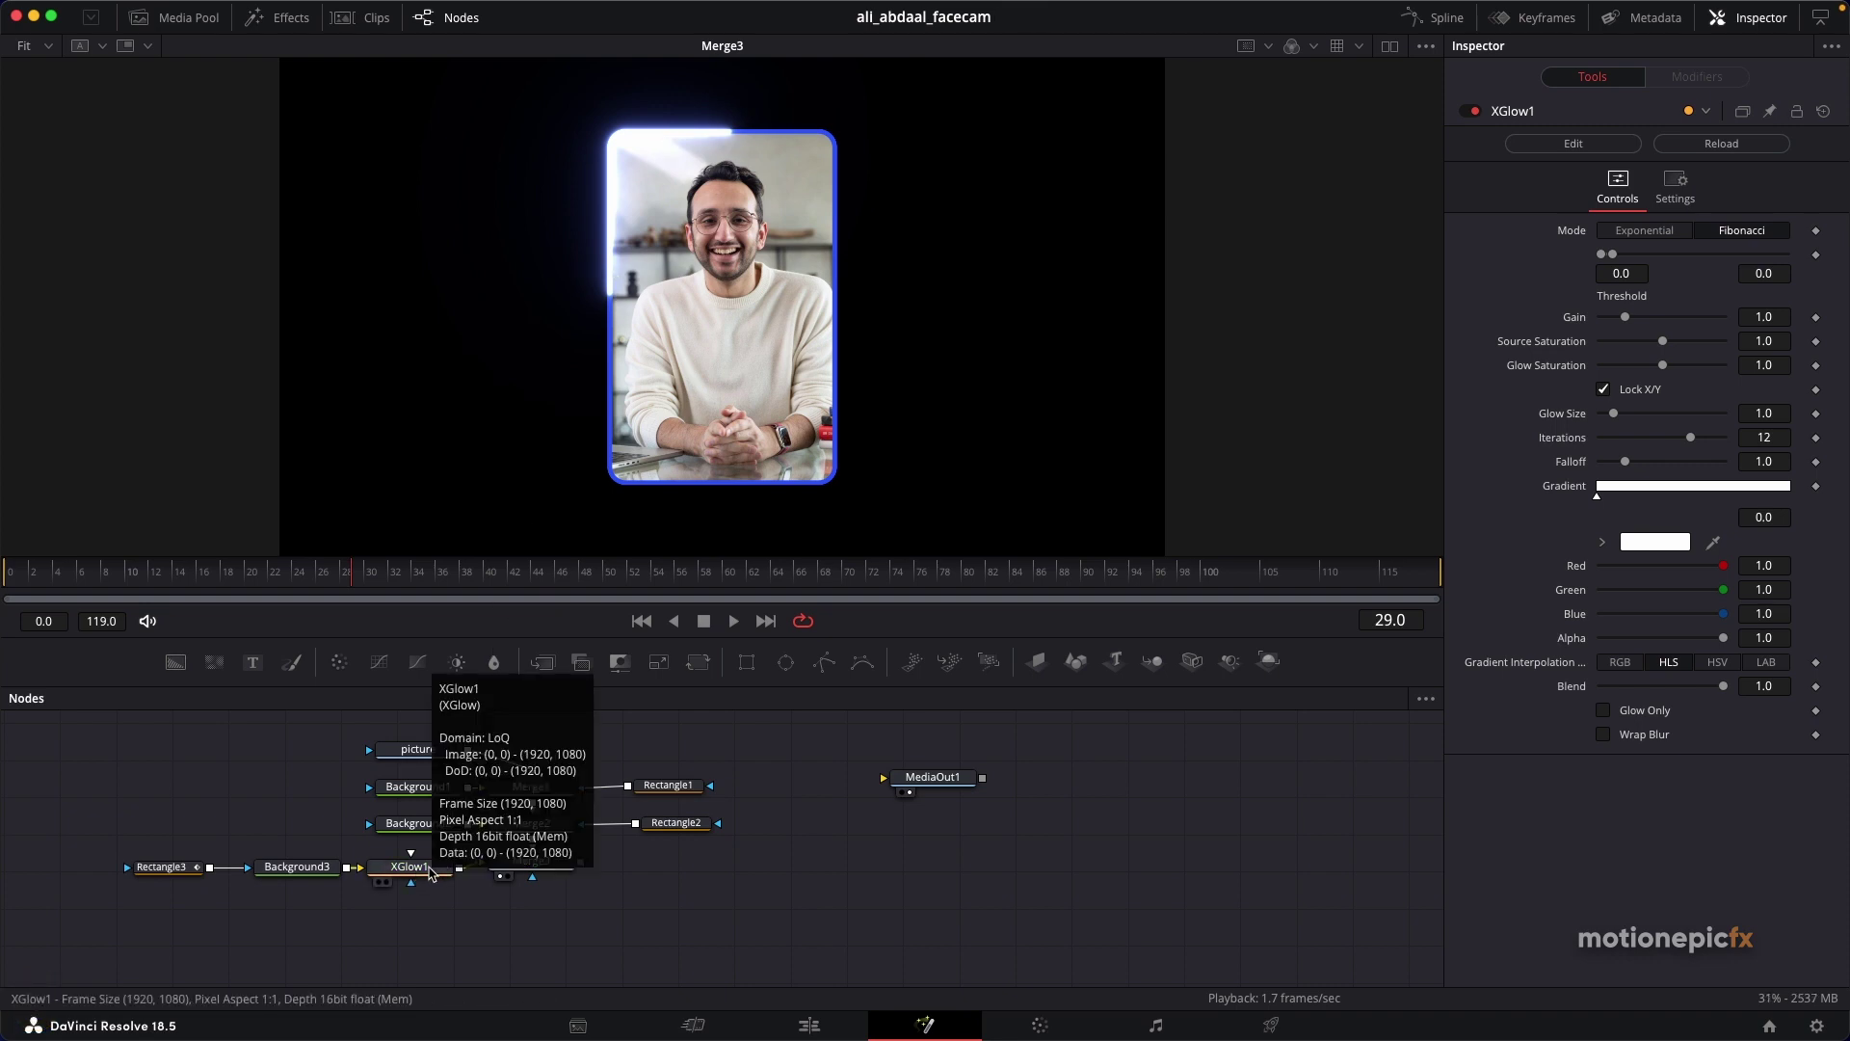
Step: Try XGlow1's Exponential mode and a higher Gain, restoring Fibonacci mode and a Gain of 1.0
left_click(410, 870)
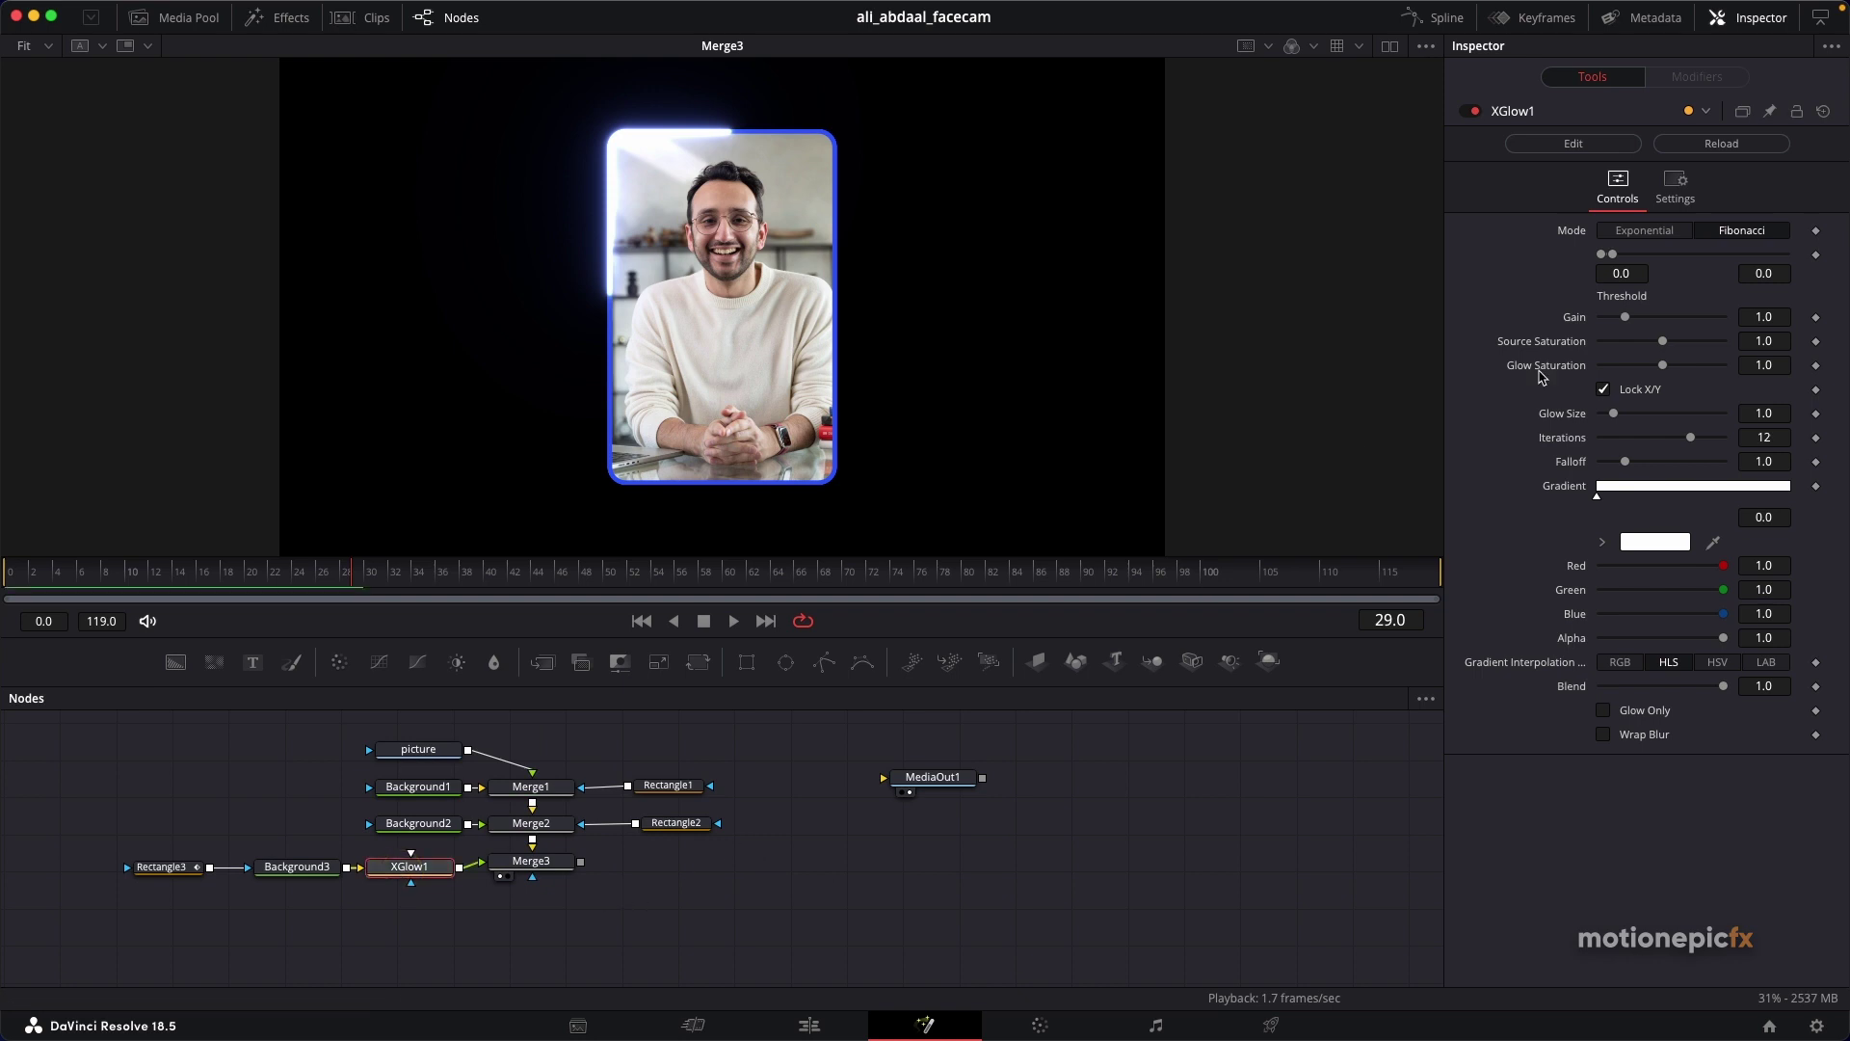
left_click(1660, 232)
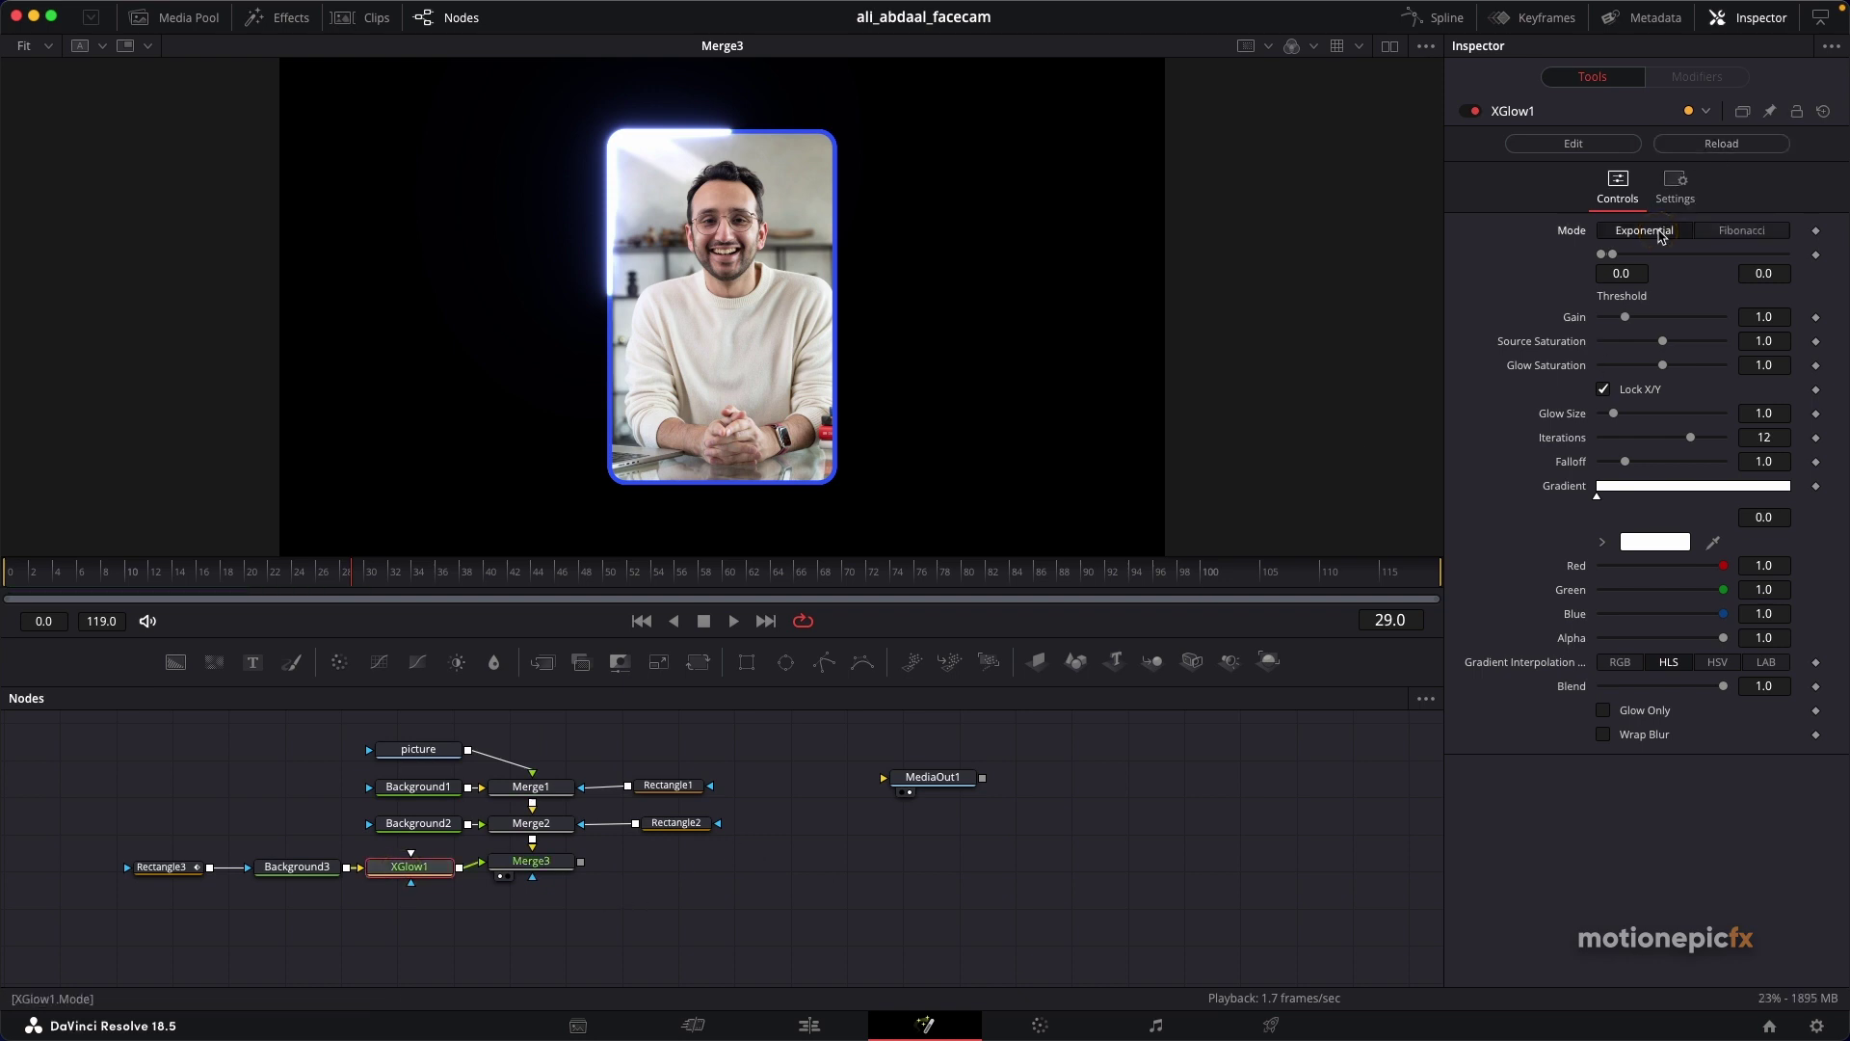
left_click(1730, 232)
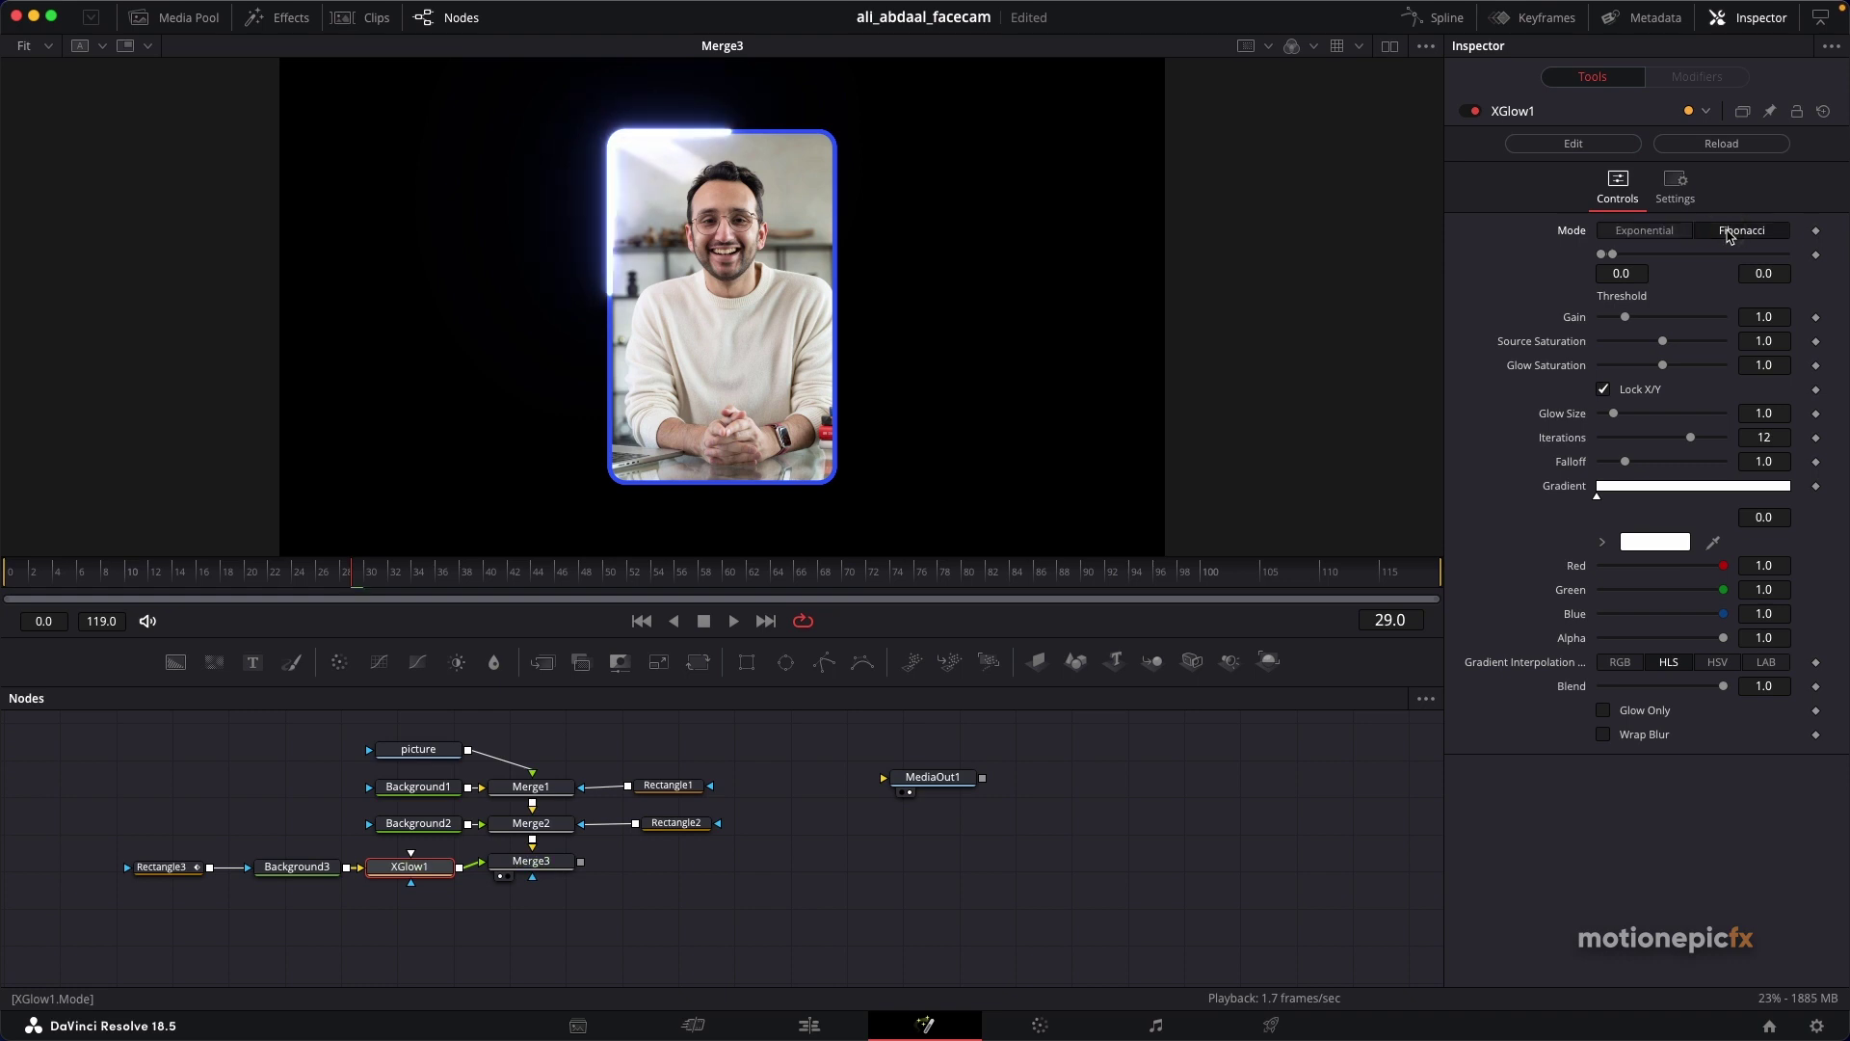
left_click(1626, 318)
left_click_drag(1626, 318, 1647, 321)
double_click(1582, 324)
Step: Reduce XGlow1's Glow Size to about 0.316
left_click_drag(1618, 418, 1608, 422)
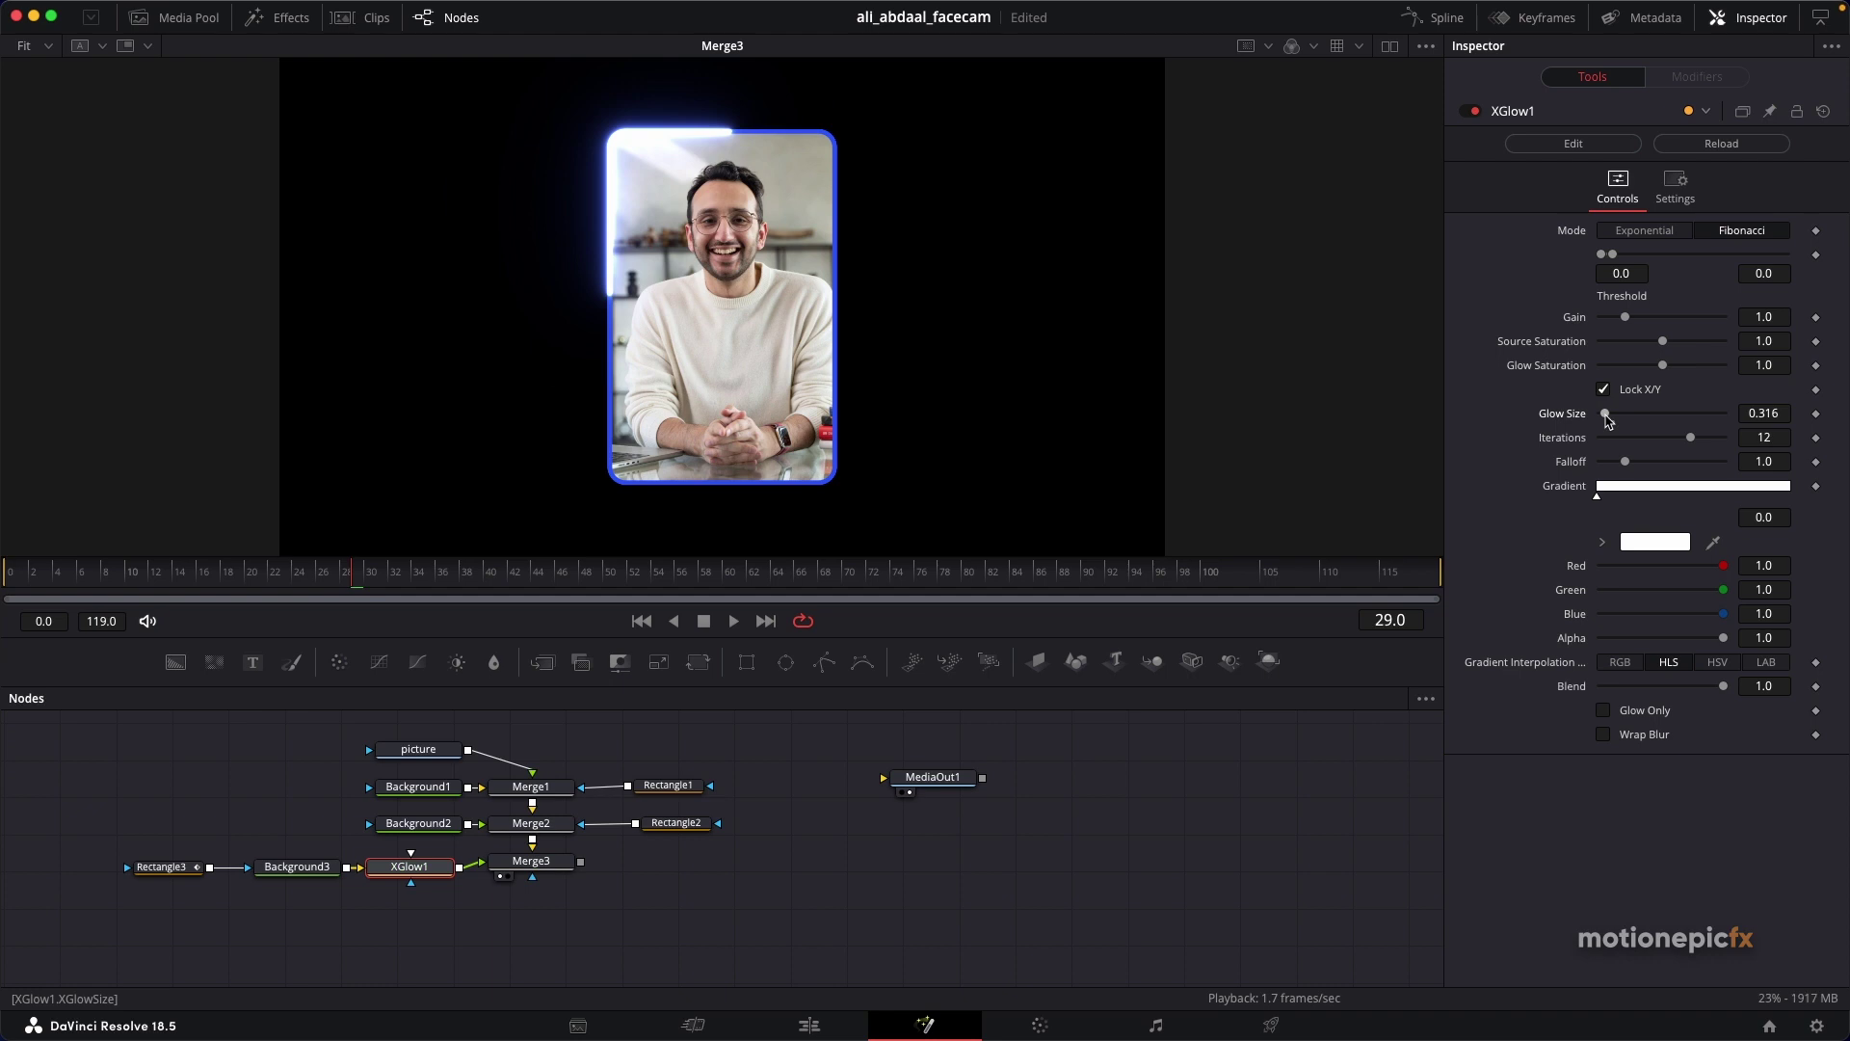